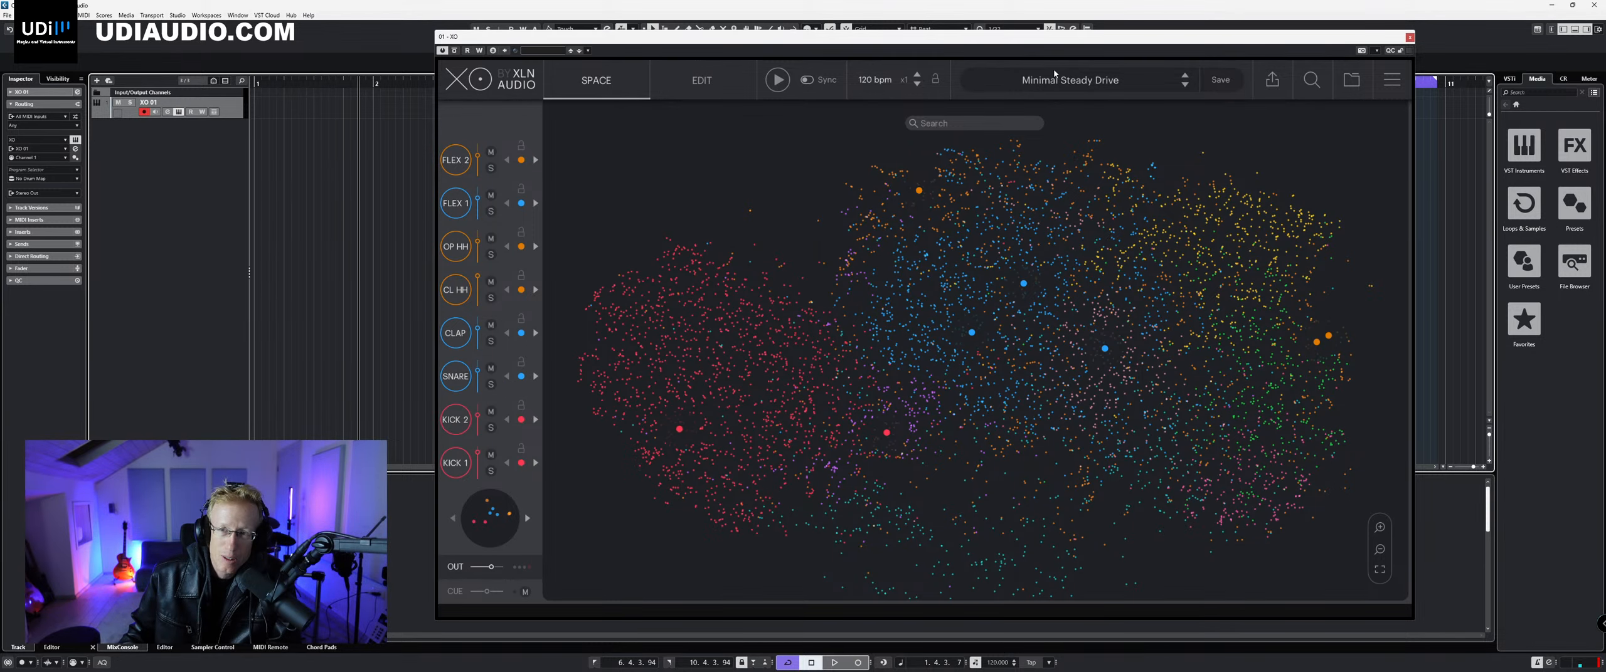
# Step: Open the preset browser, start playback and audition the presets Meeting Liam, Lost Disco and Lost Disco - var 1
pyautogui.click(1075, 86)
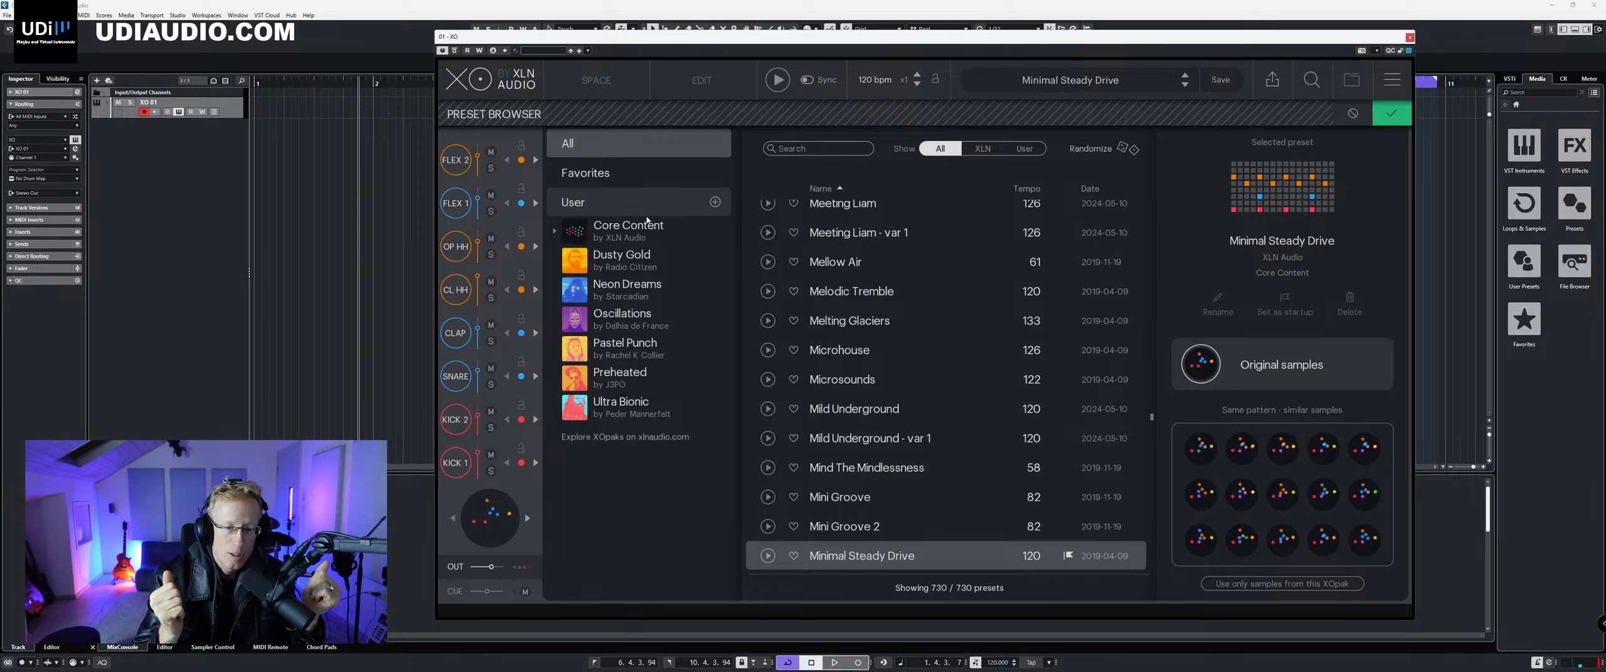
pyautogui.click(777, 79)
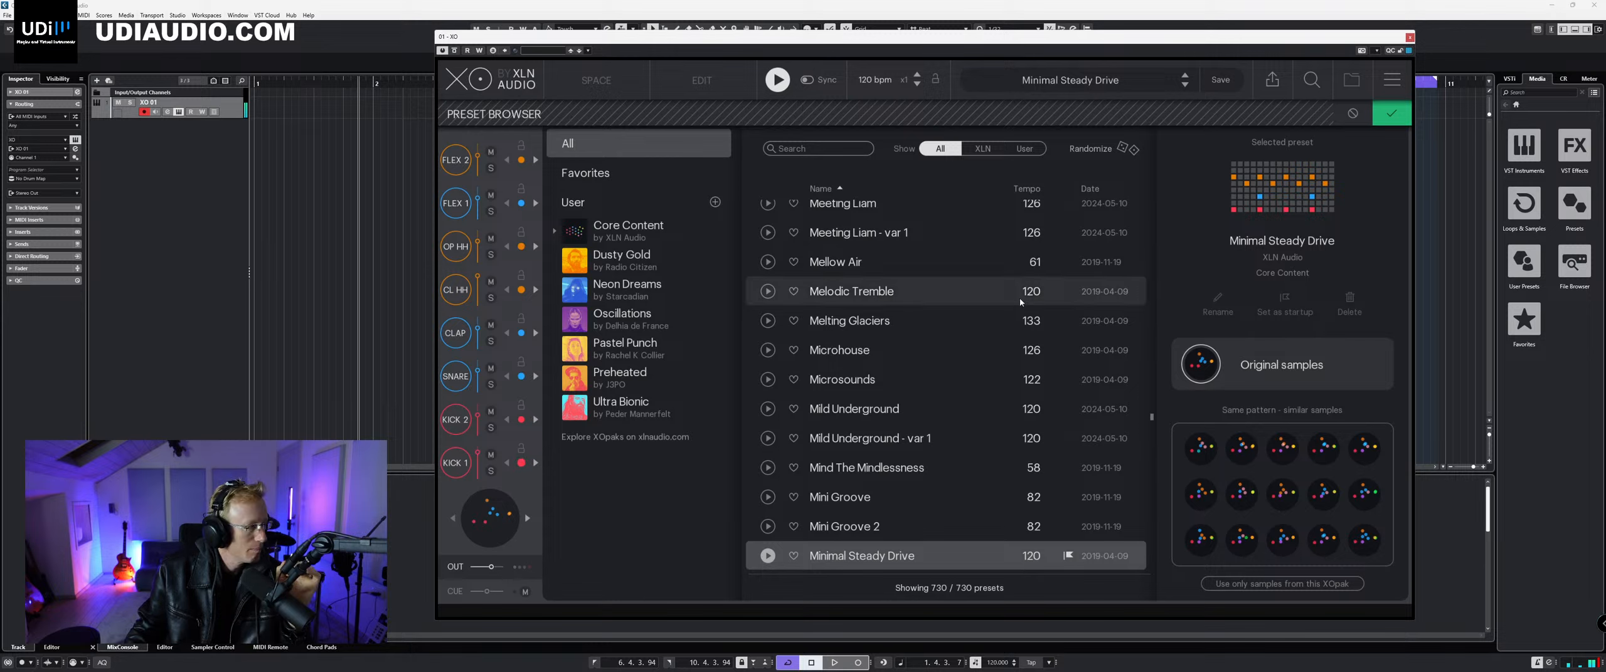
pyautogui.click(875, 216)
pyautogui.scroll(2, 876, 223)
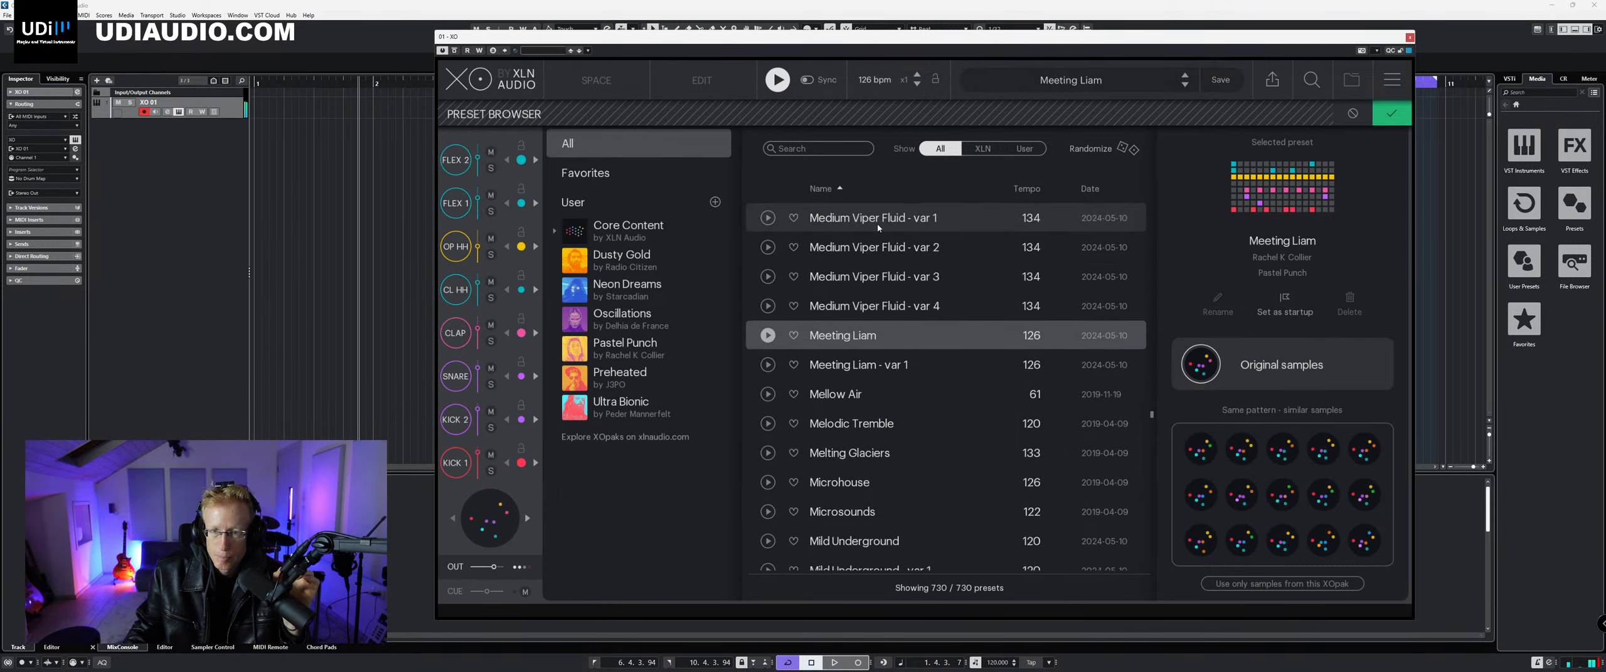
pyautogui.scroll(5, 876, 224)
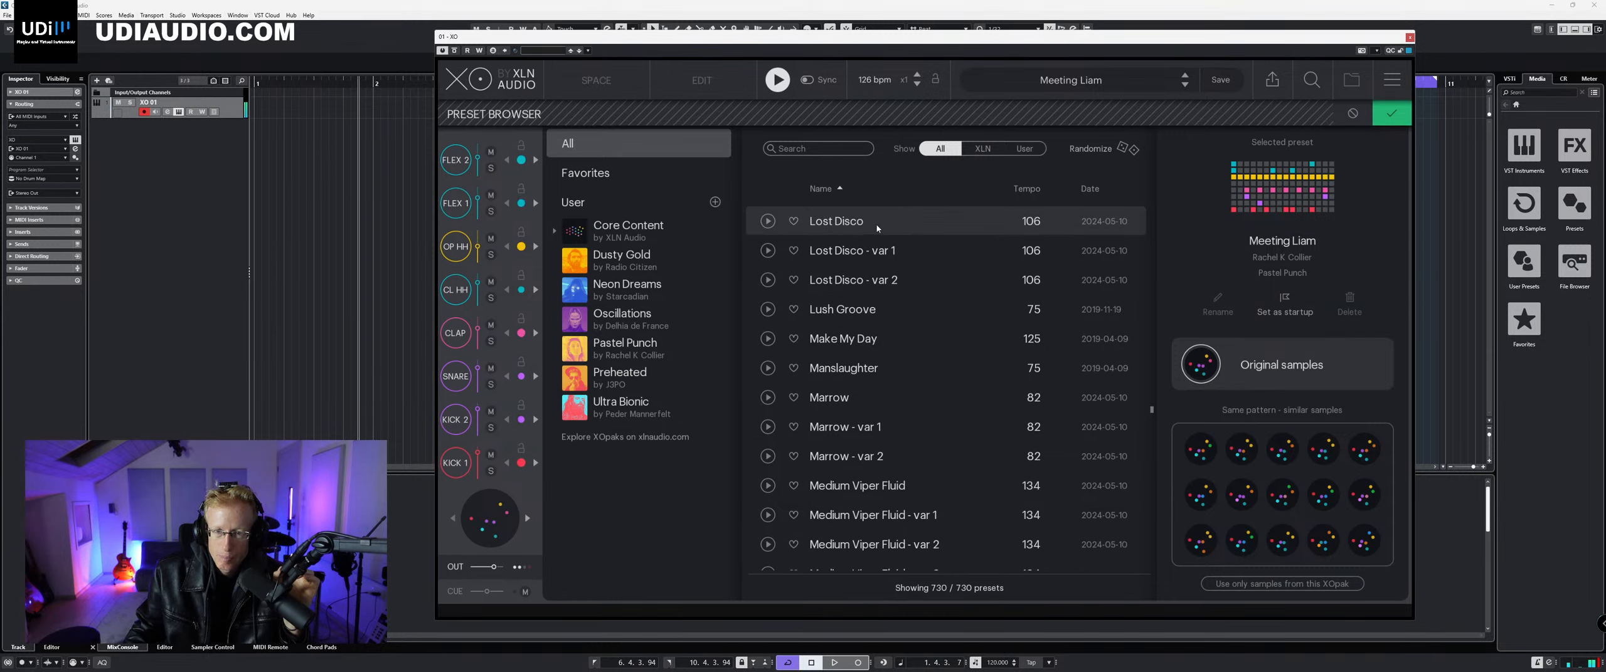
pyautogui.click(876, 223)
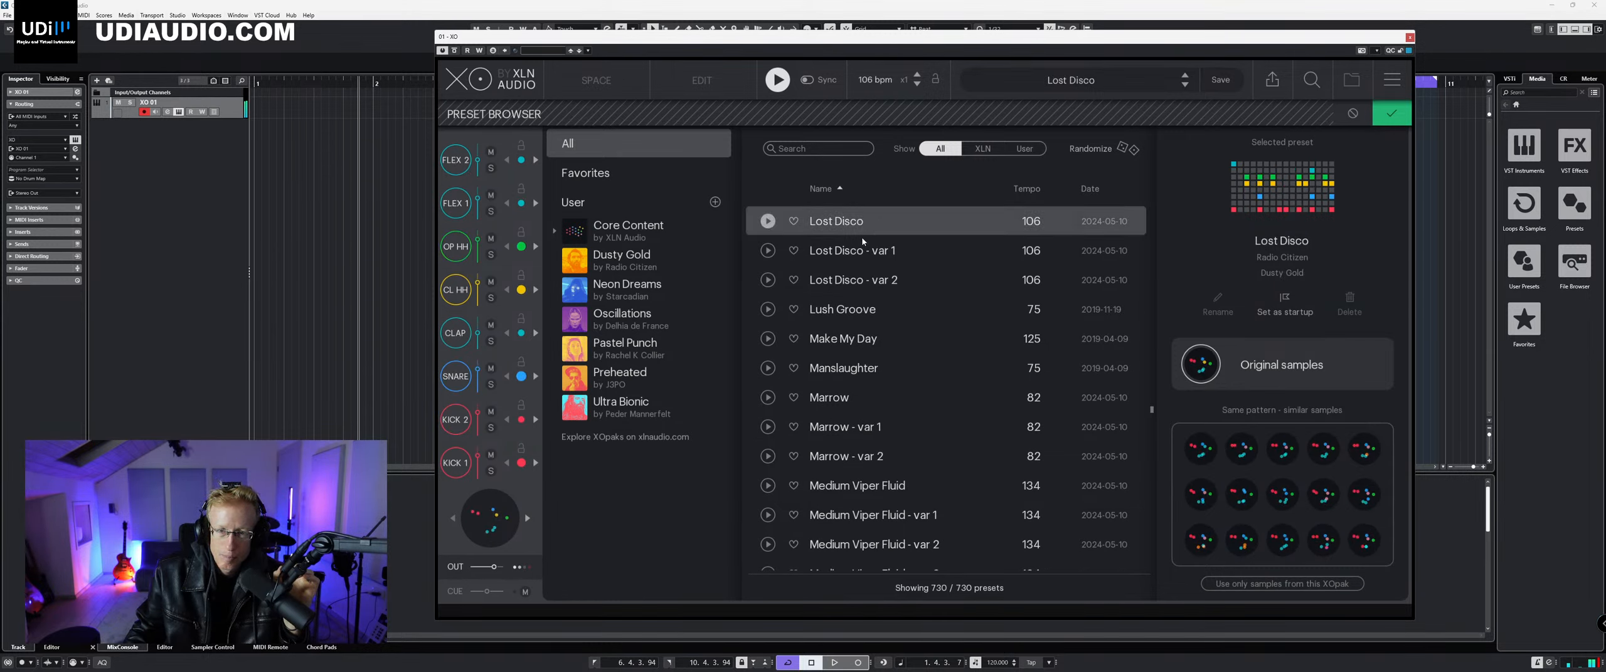
pyautogui.click(872, 251)
# Step: Audition Alte Schule, Alte Schule - var 1, Basement and Church from the Dusty Gold preset pack
pyautogui.click(665, 262)
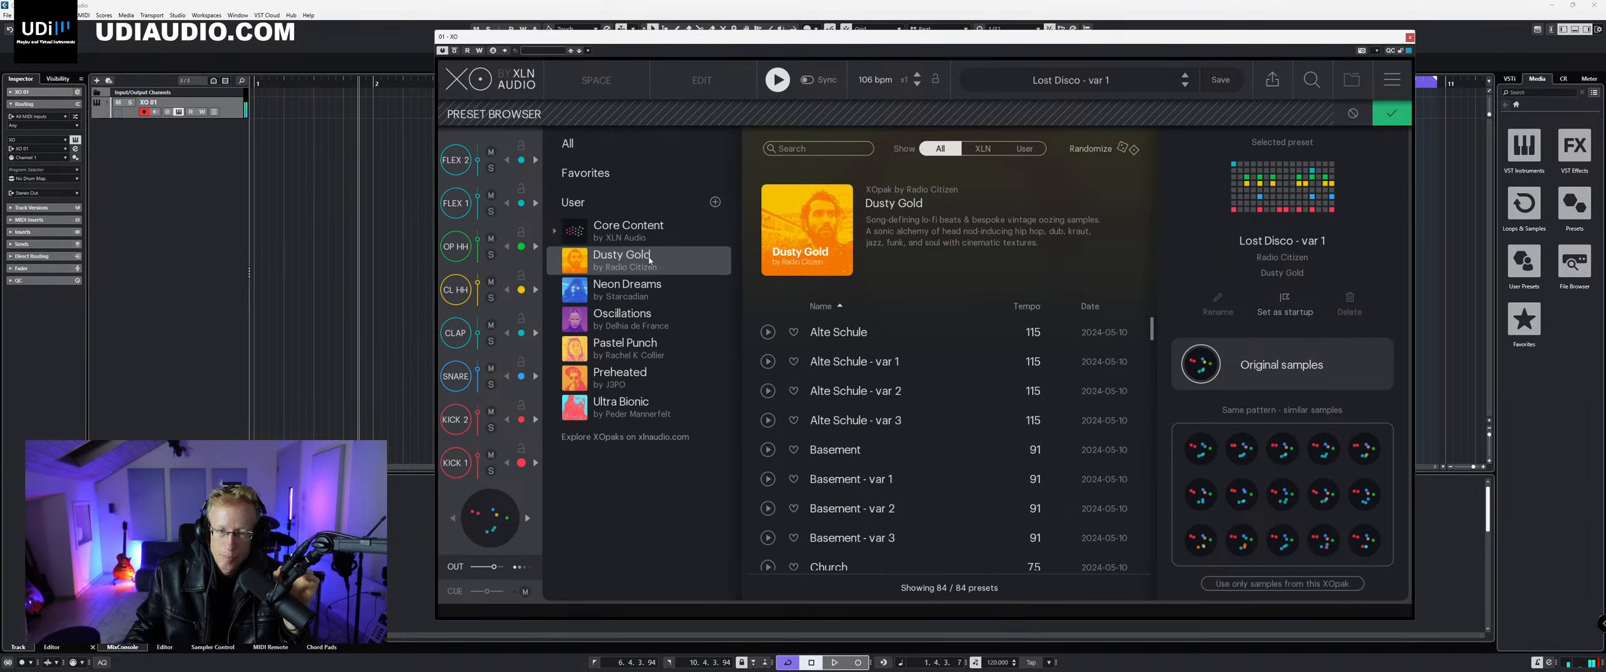
pyautogui.click(836, 332)
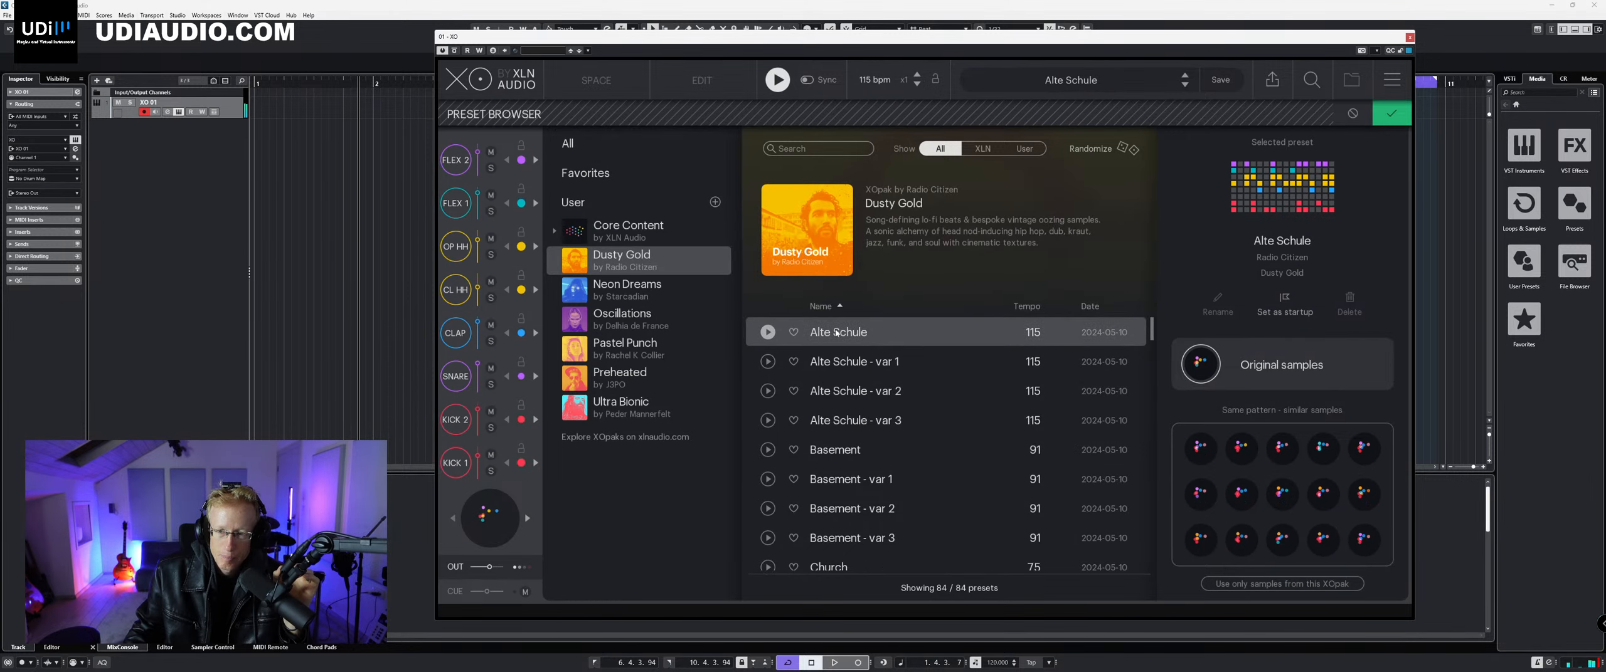
pyautogui.click(831, 365)
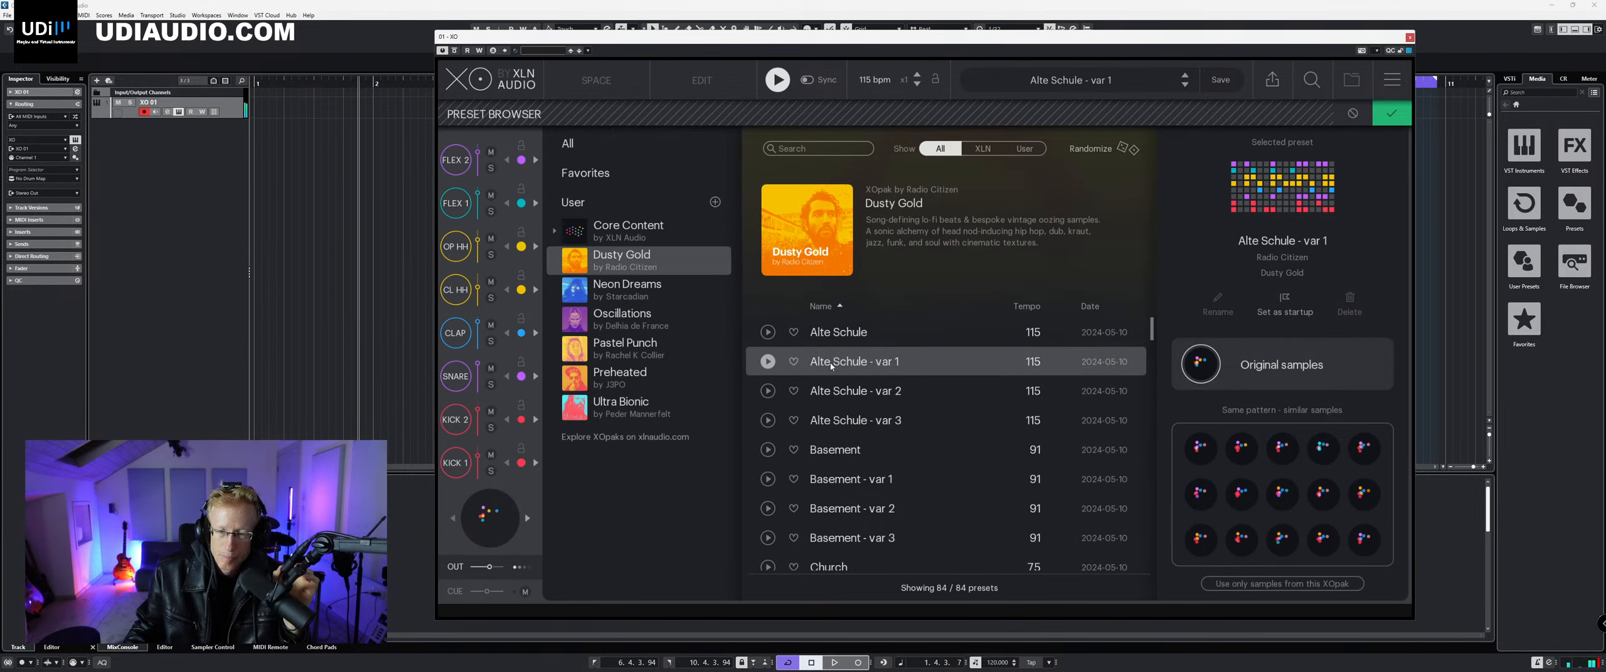
pyautogui.click(838, 451)
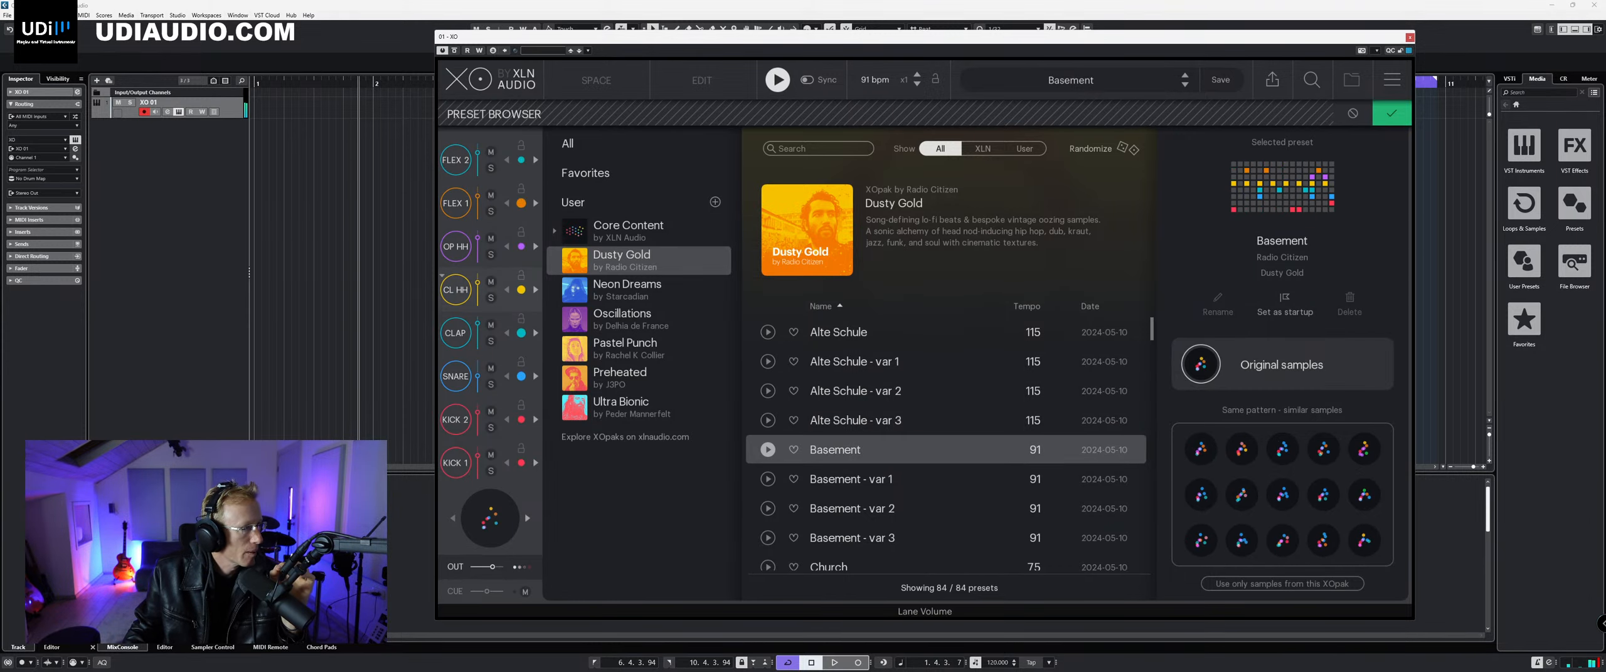
pyautogui.click(179, 112)
pyautogui.click(178, 112)
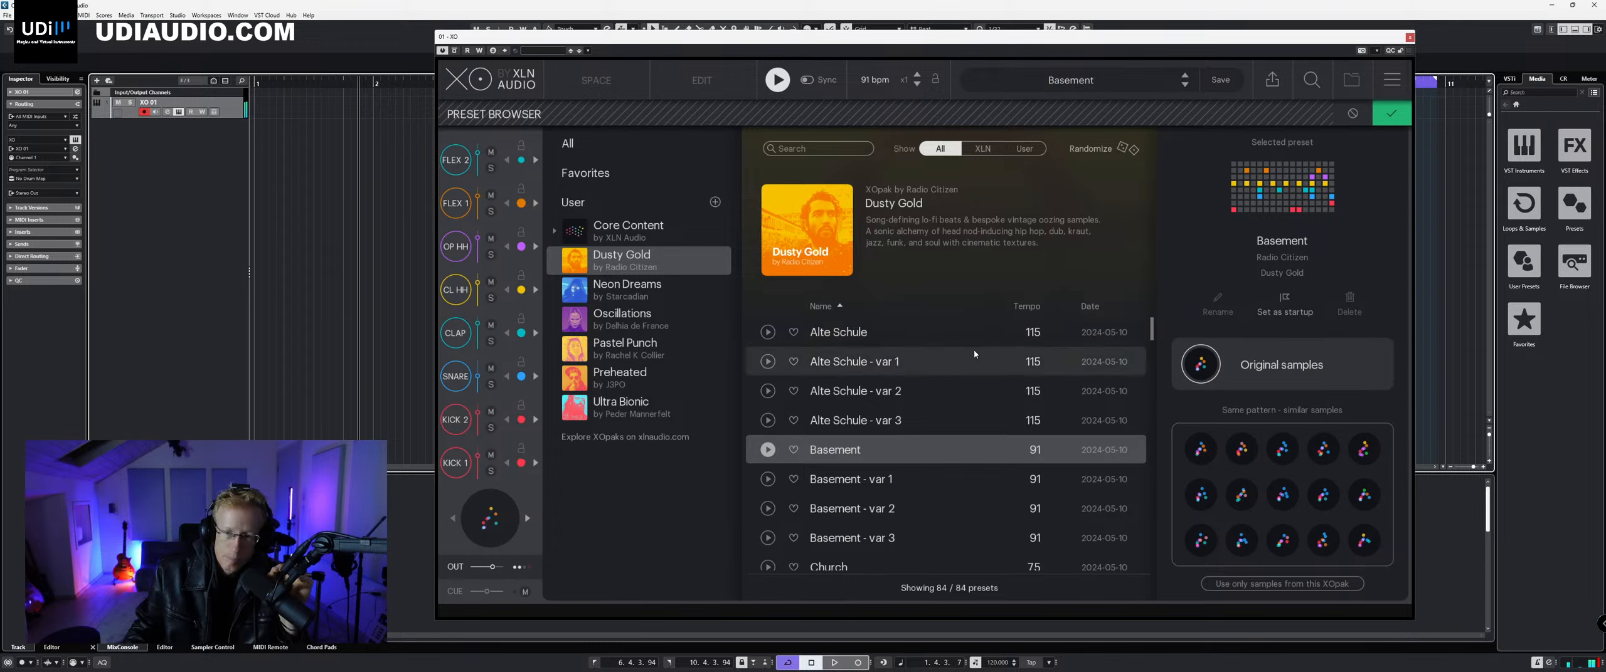
pyautogui.scroll(-2, 973, 349)
pyautogui.click(881, 449)
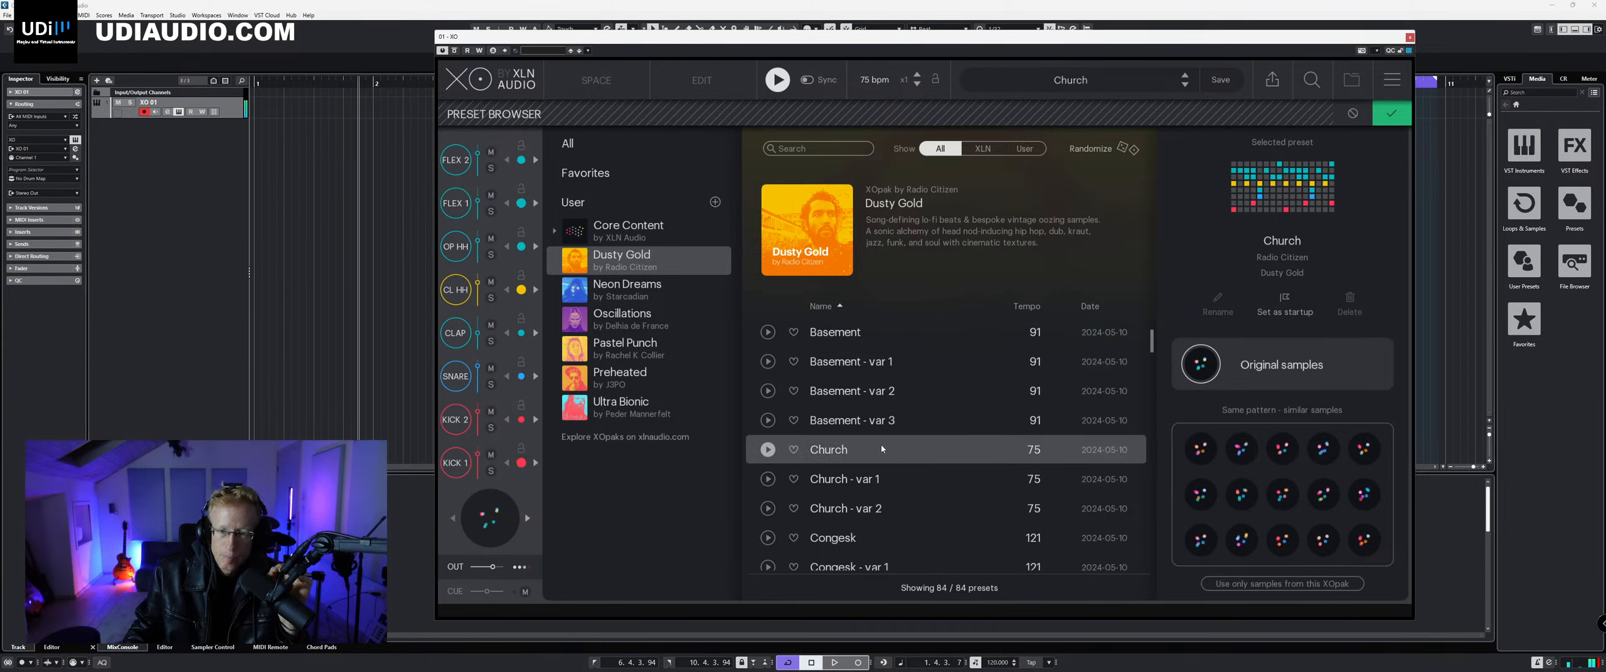
# Step: Load the preset Archon - var 1 from the Neon Dreams pack after auditioning Archon, and accept the choice
pyautogui.click(627, 290)
pyautogui.click(827, 332)
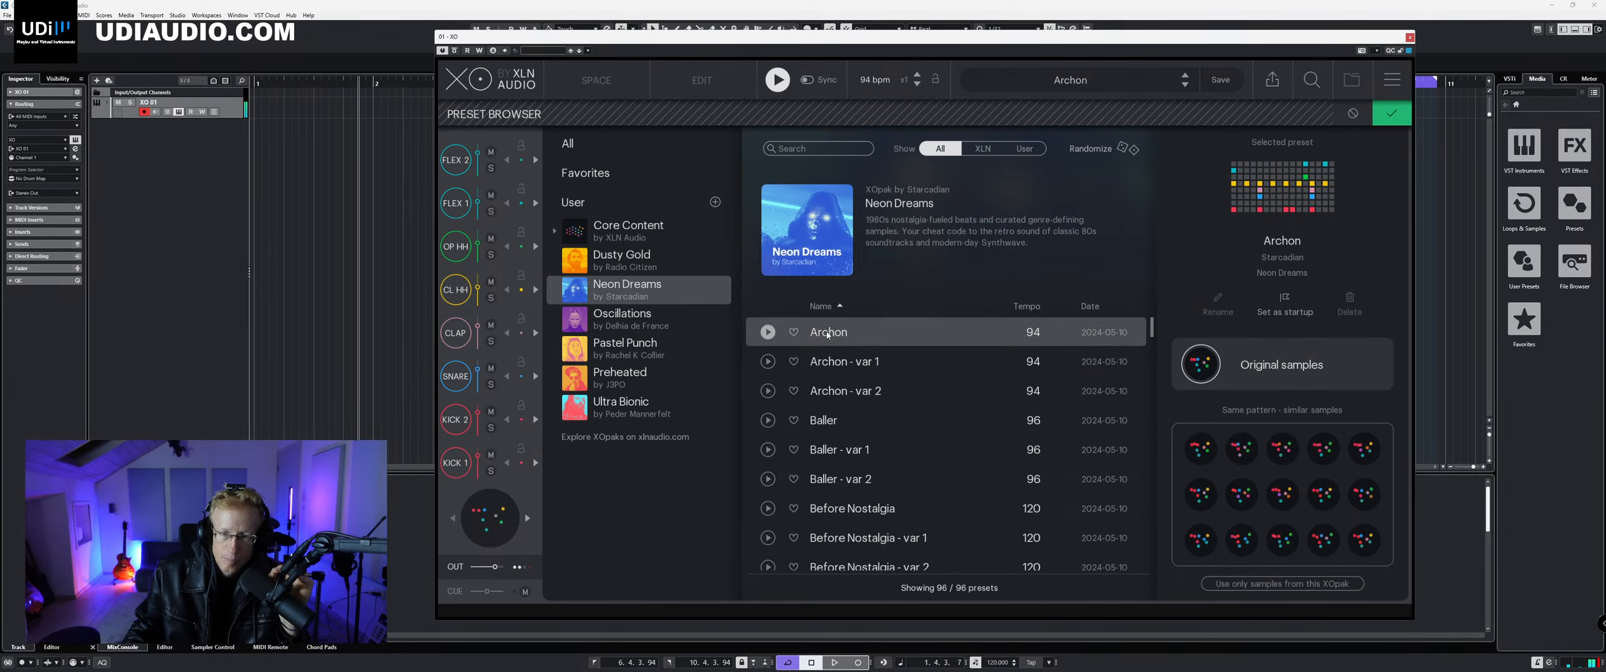
pyautogui.click(852, 368)
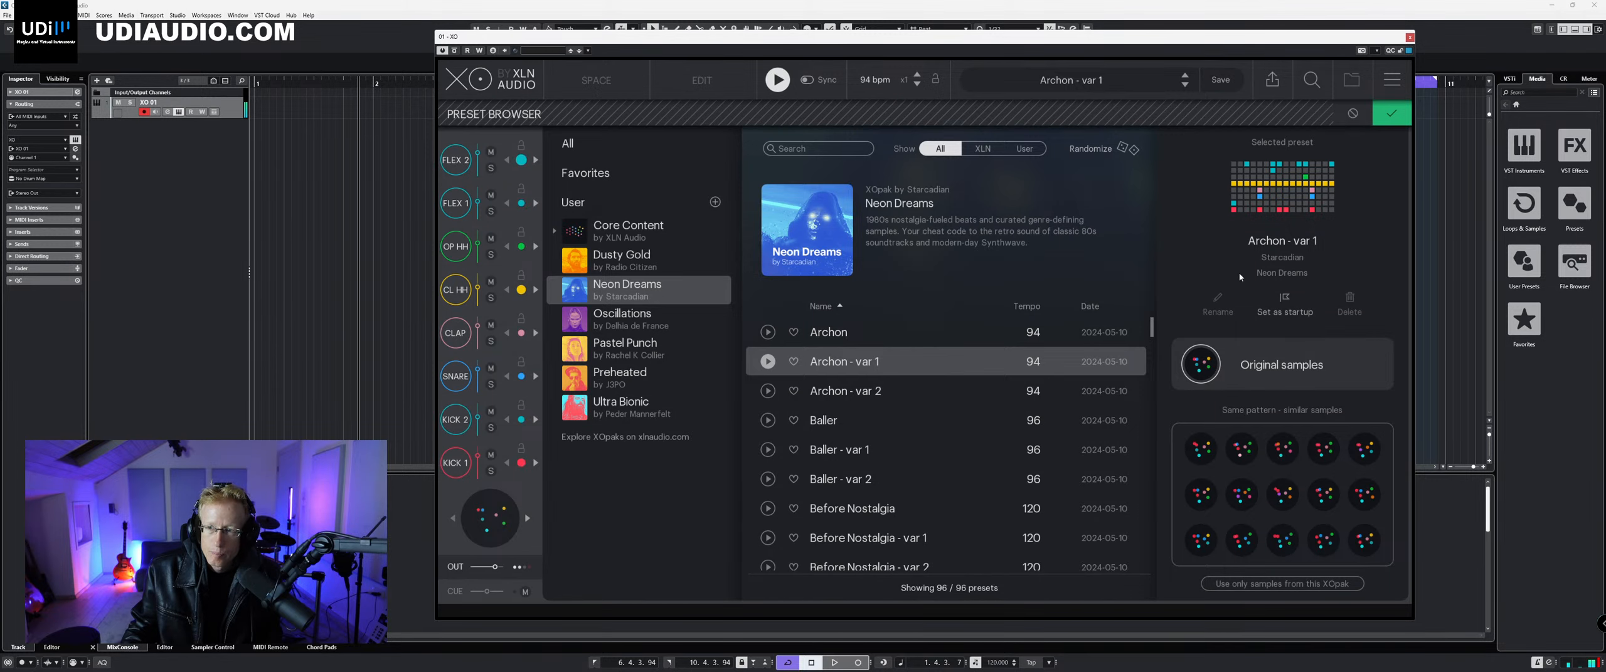
pyautogui.click(1390, 112)
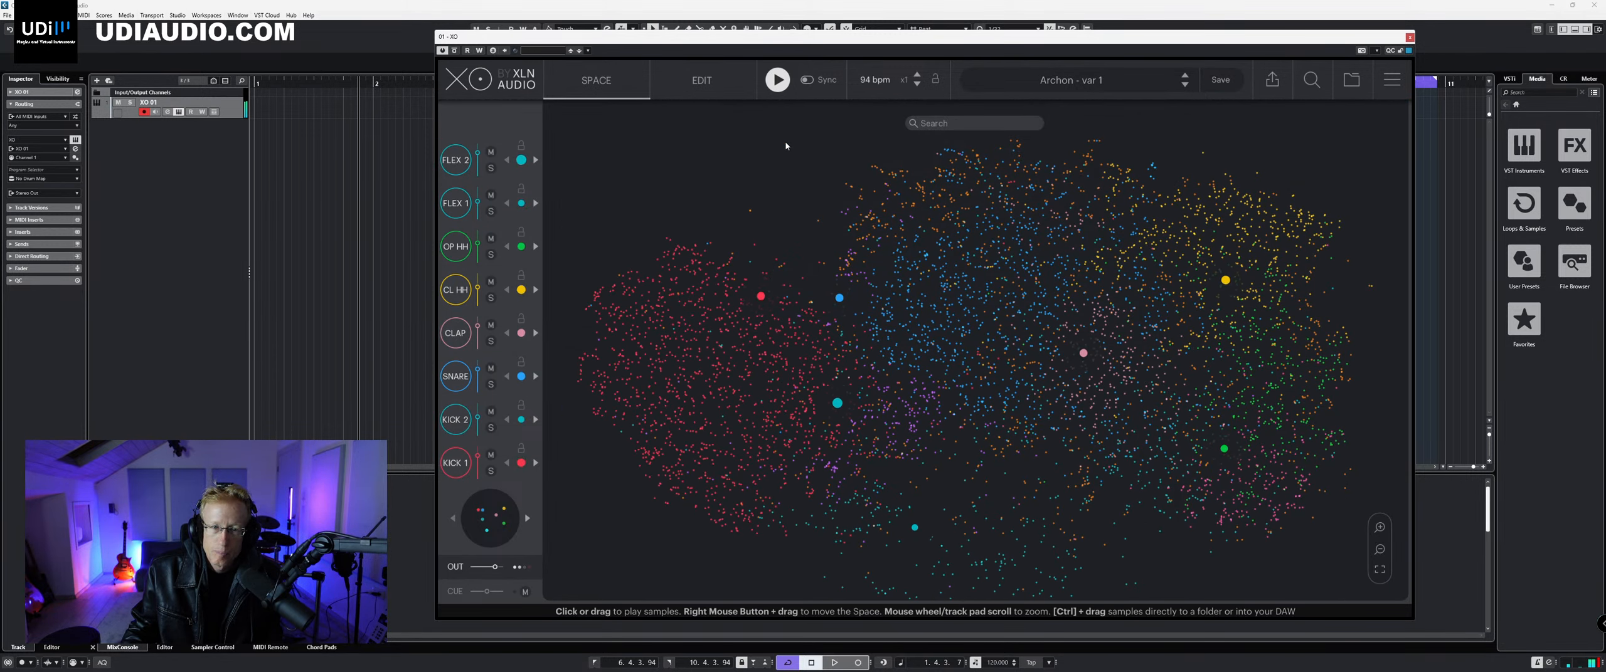
# Step: Swap the Kick 1 sample for AlienBeatscapes_KickTop_SP_01.wav in the red kick cluster and accept it
pyautogui.click(521, 464)
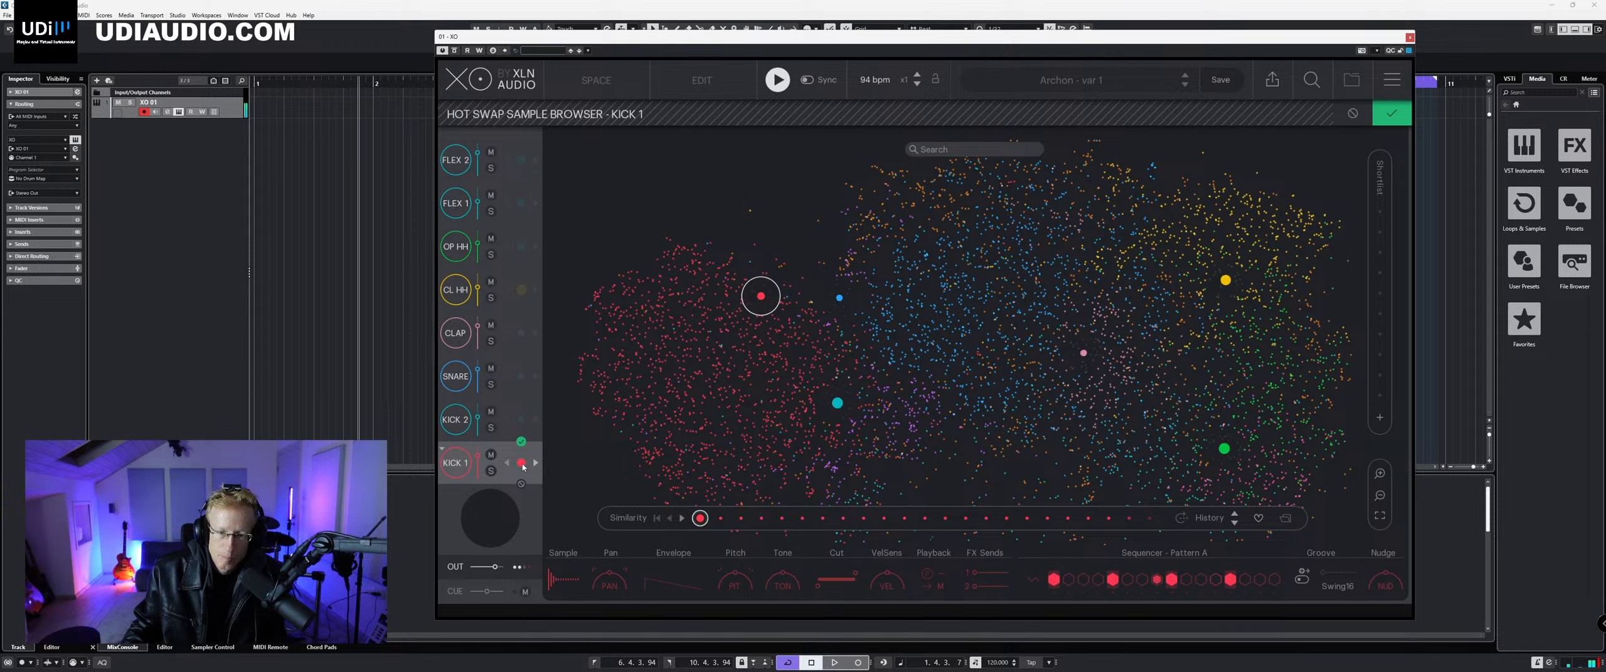
pyautogui.click(725, 323)
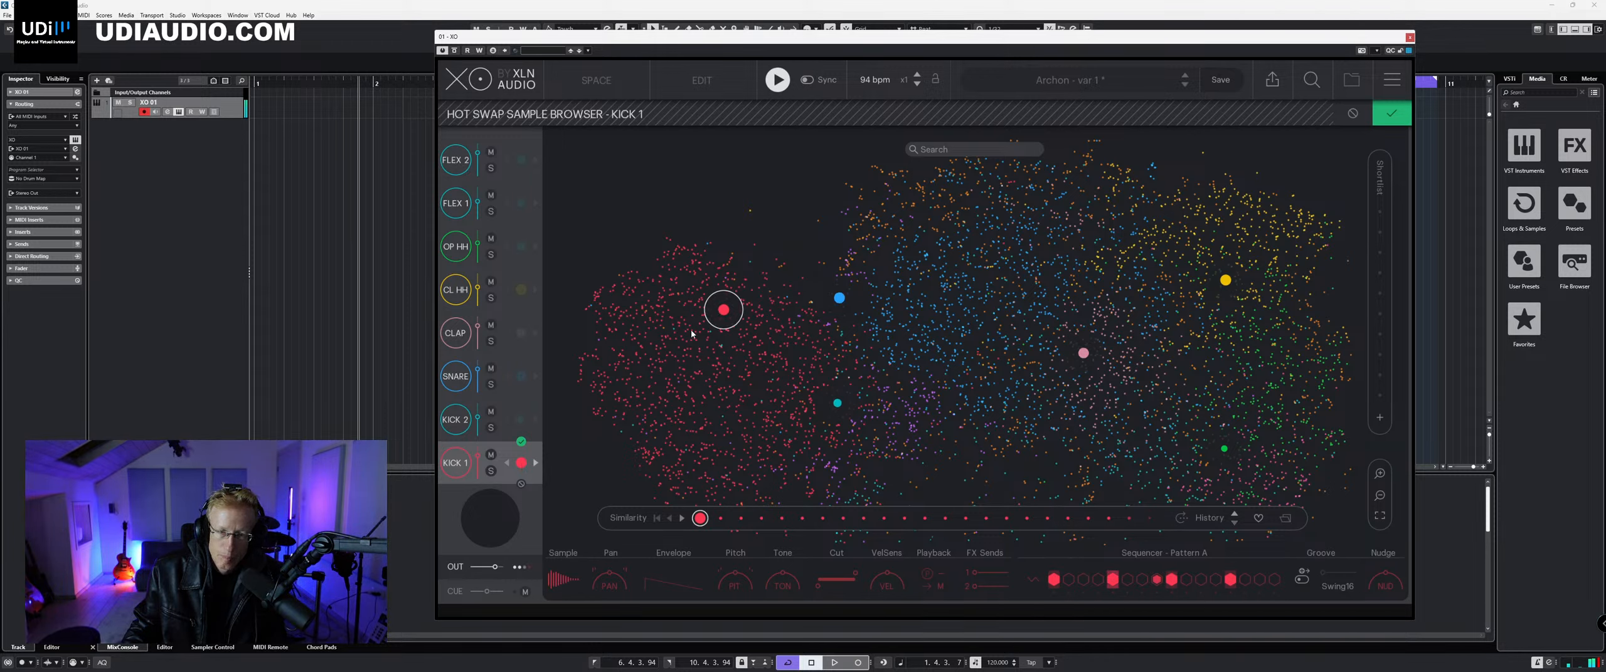
pyautogui.click(521, 442)
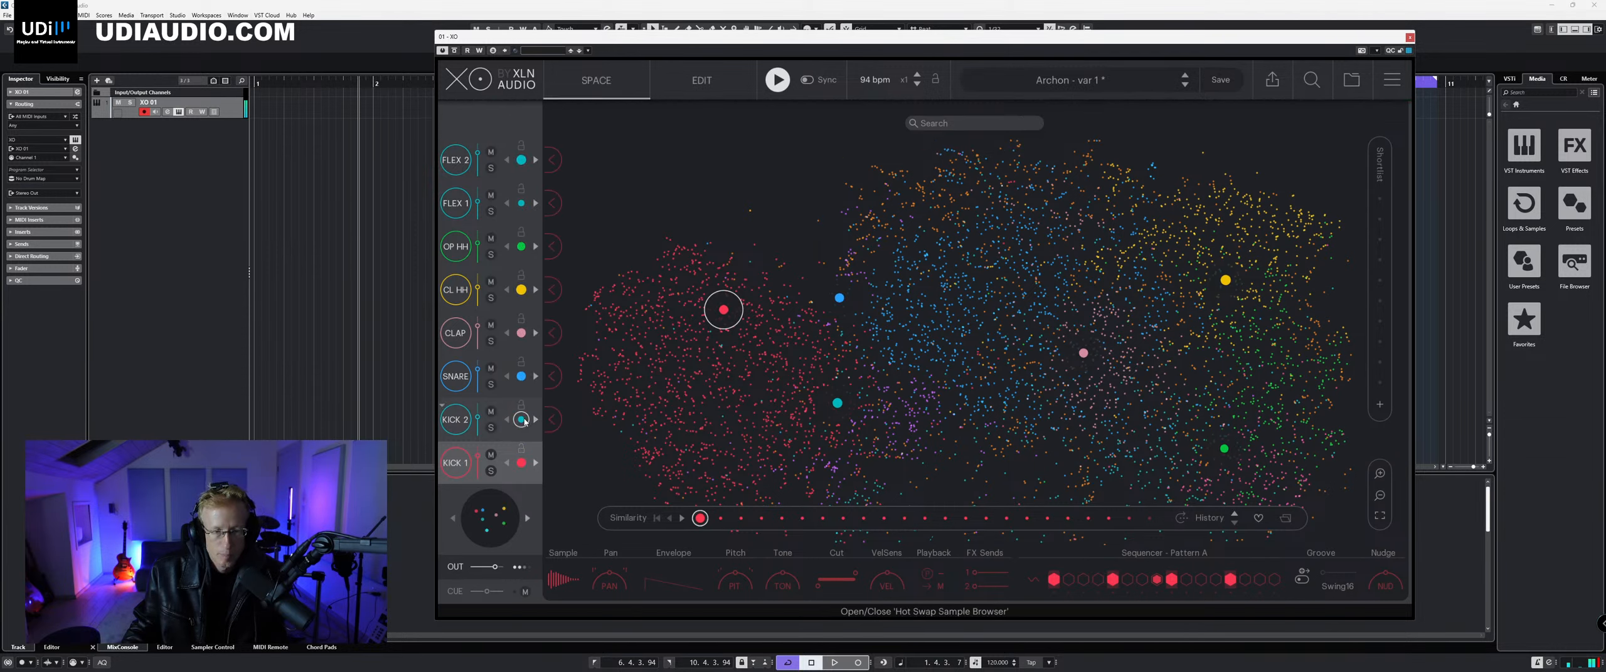
# Step: Swap the Kick 2 sample for 48_LinnTom_SP_01.wav after trying a hard snare, and accept the change
pyautogui.click(522, 419)
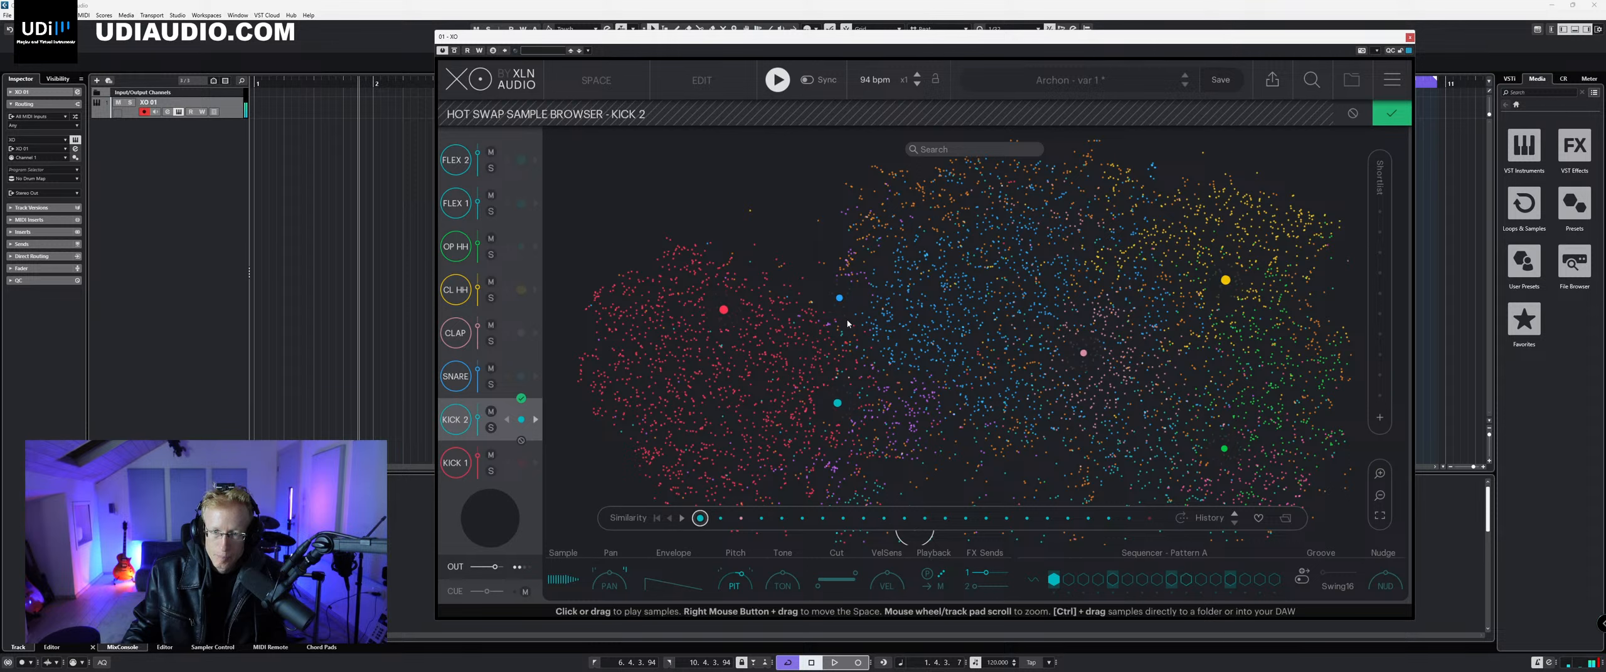
pyautogui.click(849, 290)
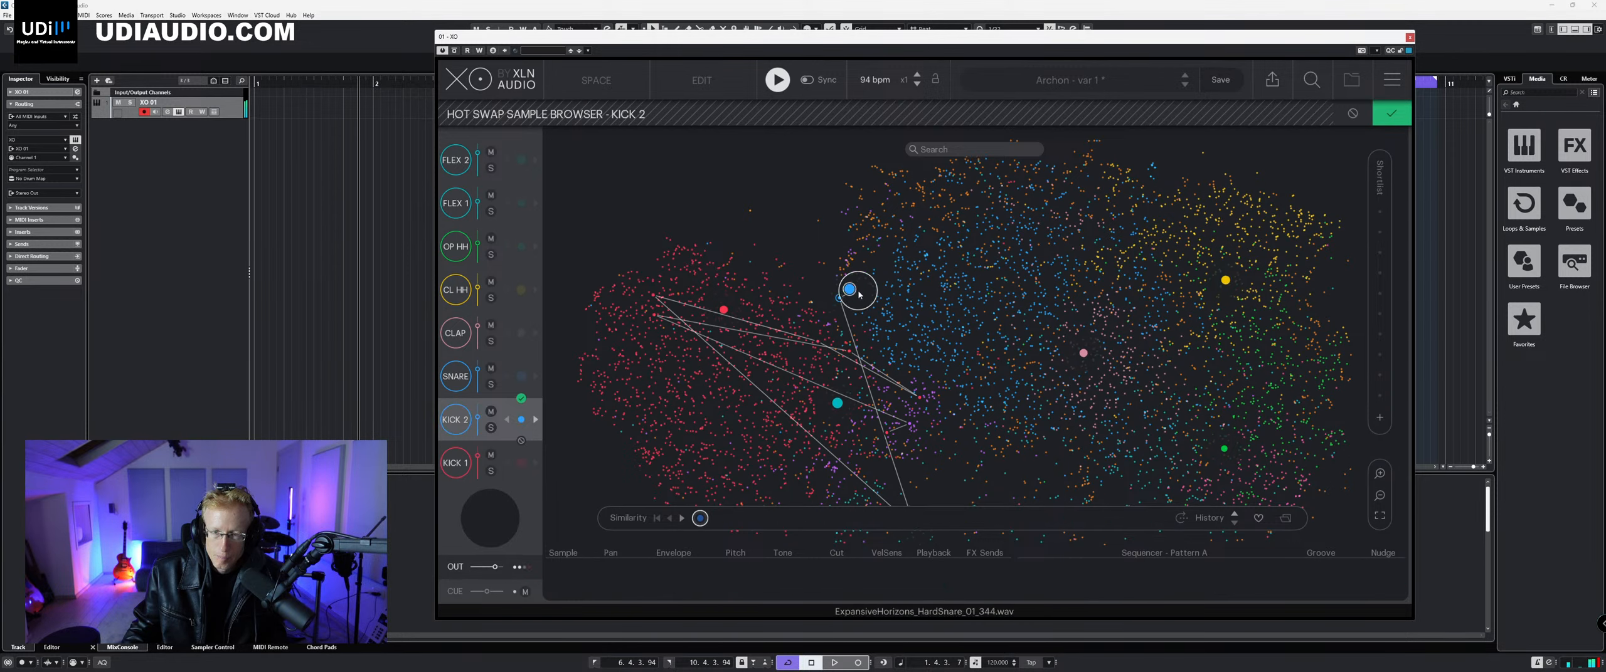
pyautogui.click(868, 284)
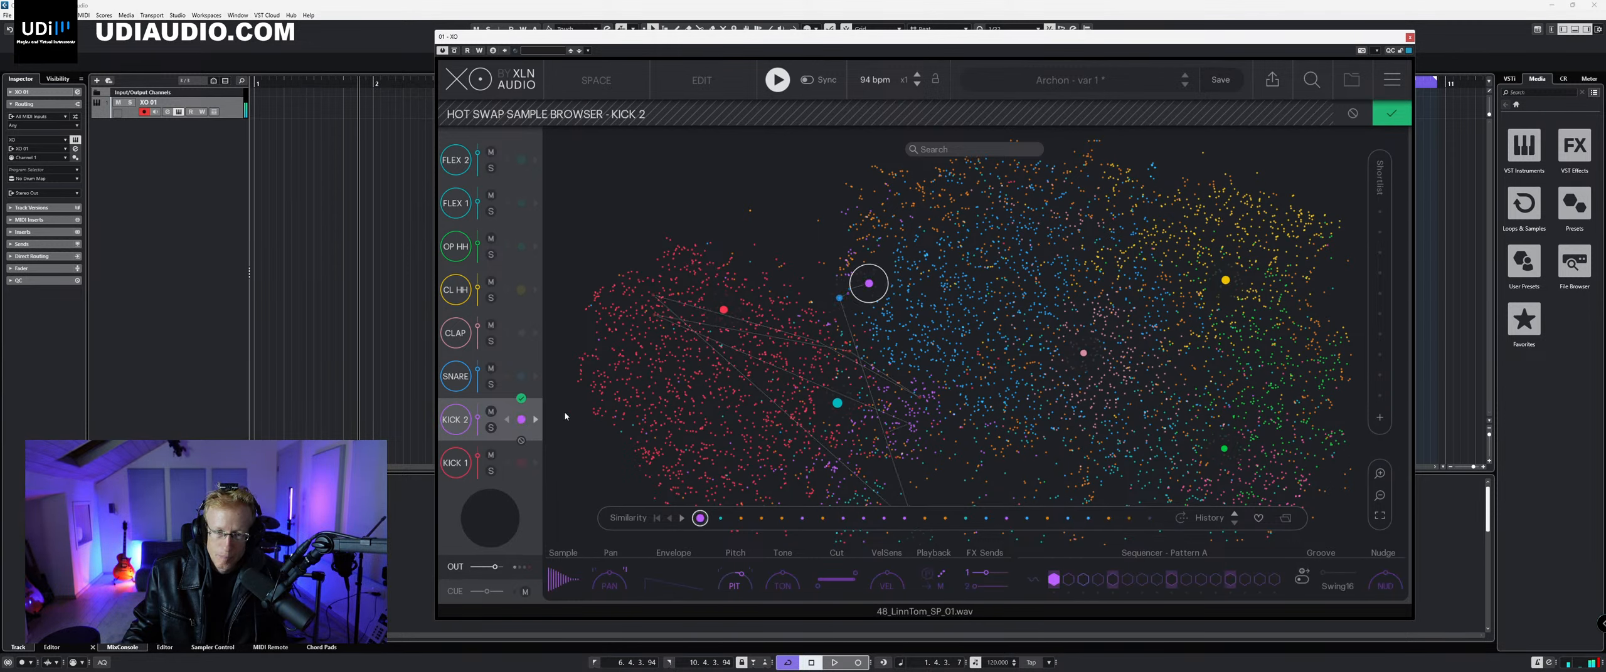
pyautogui.click(521, 399)
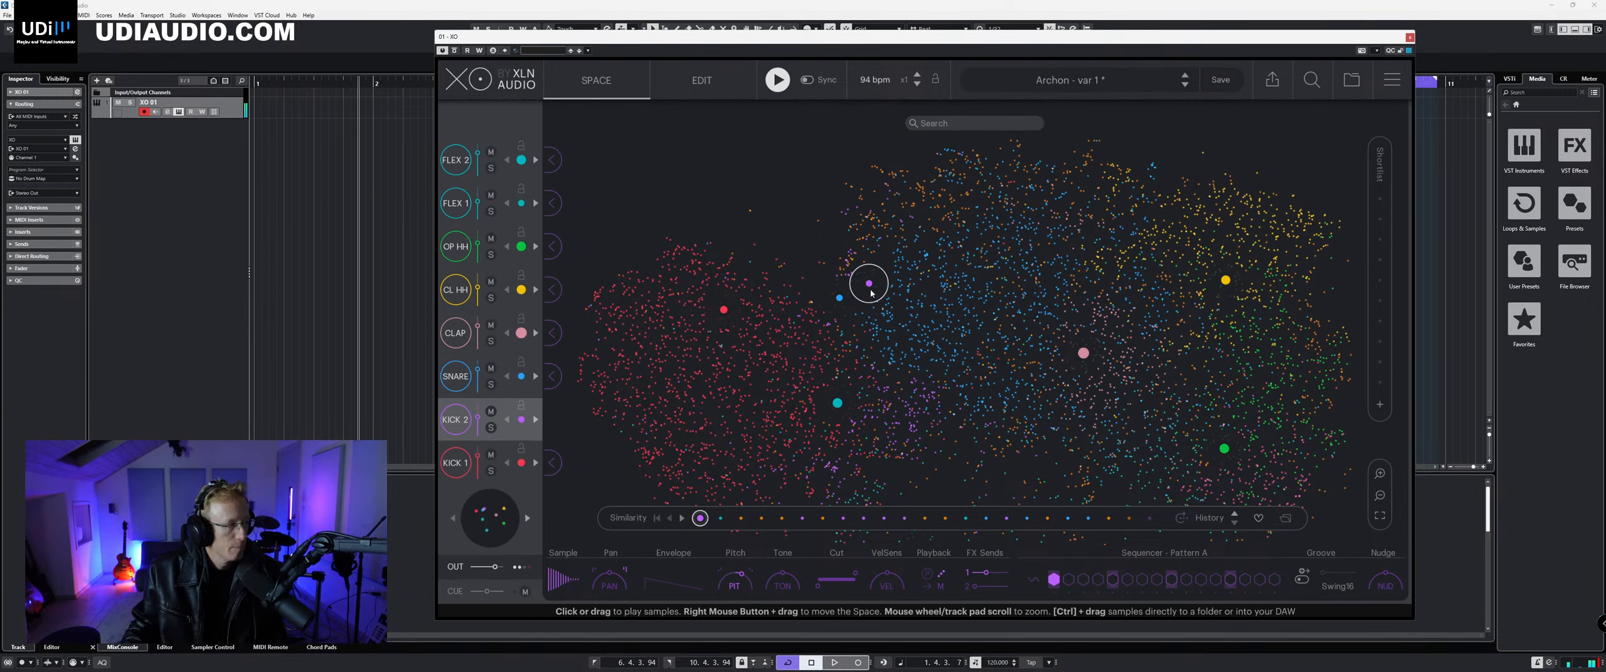
# Step: Stop playback and audition individual samples in the space, from CyberneticHipHop_Snare_SP_04.wav across to Funk_Bus_Funk.wav
pyautogui.click(777, 80)
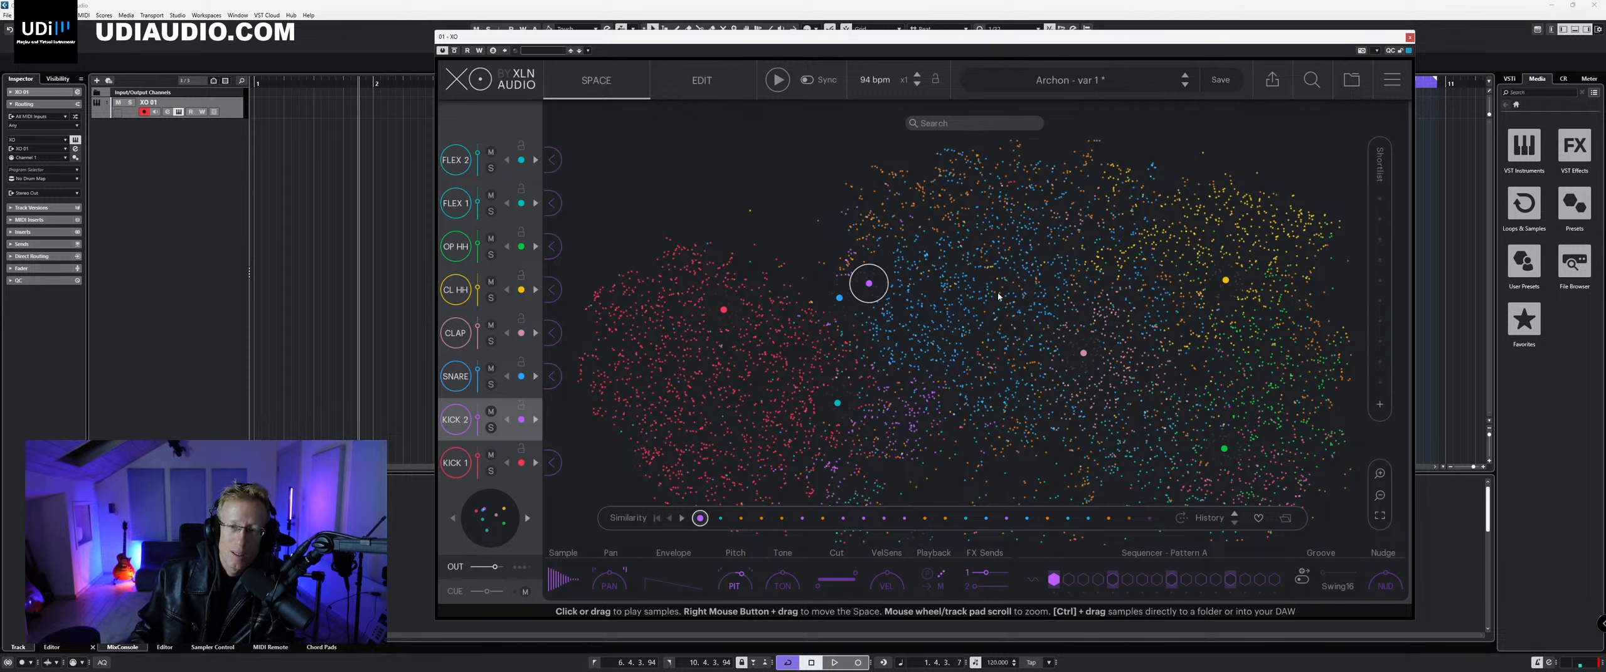
pyautogui.click(913, 263)
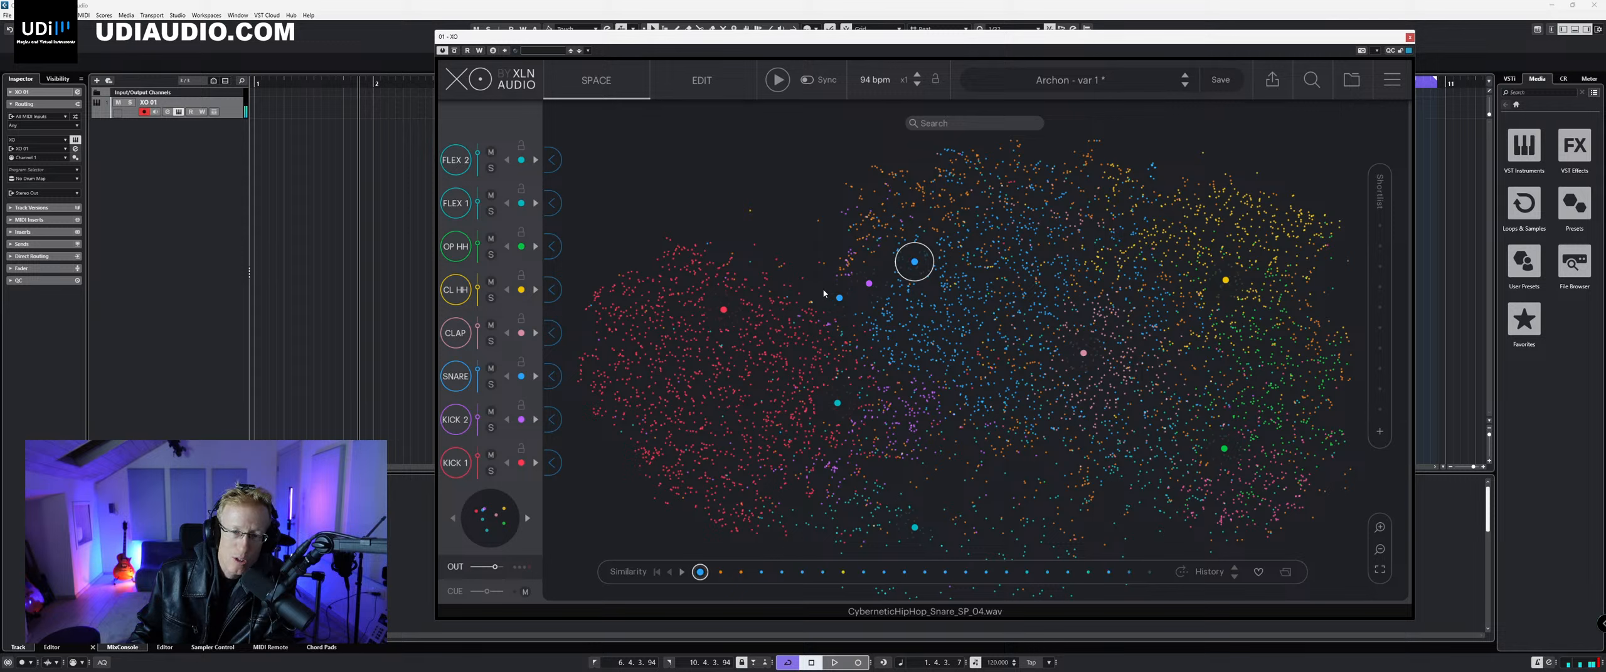
pyautogui.moveTo(824, 293)
pyautogui.mouseDown()
pyautogui.moveTo(677, 366)
pyautogui.moveTo(645, 333)
pyautogui.moveTo(902, 434)
pyautogui.moveTo(1116, 284)
pyautogui.moveTo(1224, 388)
pyautogui.moveTo(1292, 298)
pyautogui.moveTo(1015, 369)
pyautogui.moveTo(778, 350)
pyautogui.moveTo(950, 261)
pyautogui.moveTo(1005, 258)
pyautogui.mouseUp()
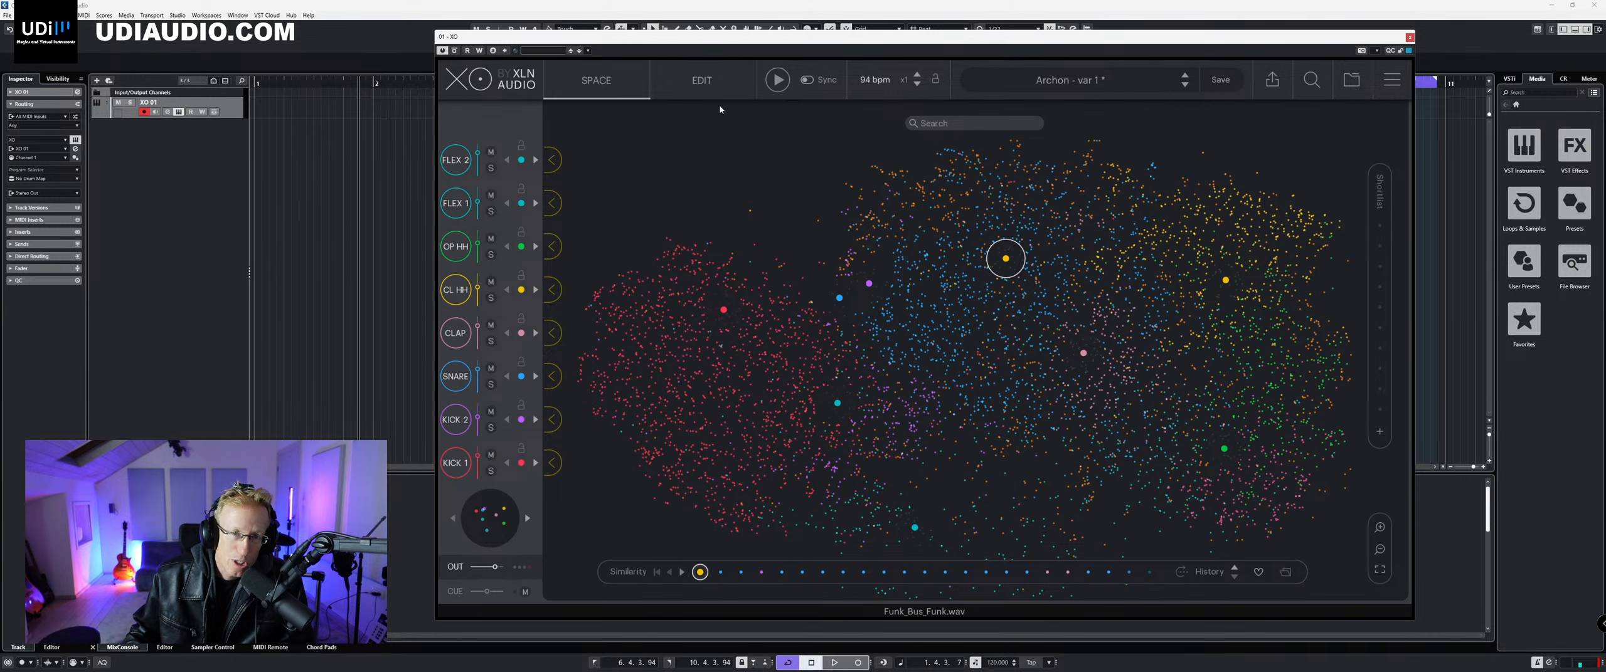
# Step: Switch to the Edit view and inspect the Kick 1 waveform in its sample editor, closing the editor when done
pyautogui.click(698, 91)
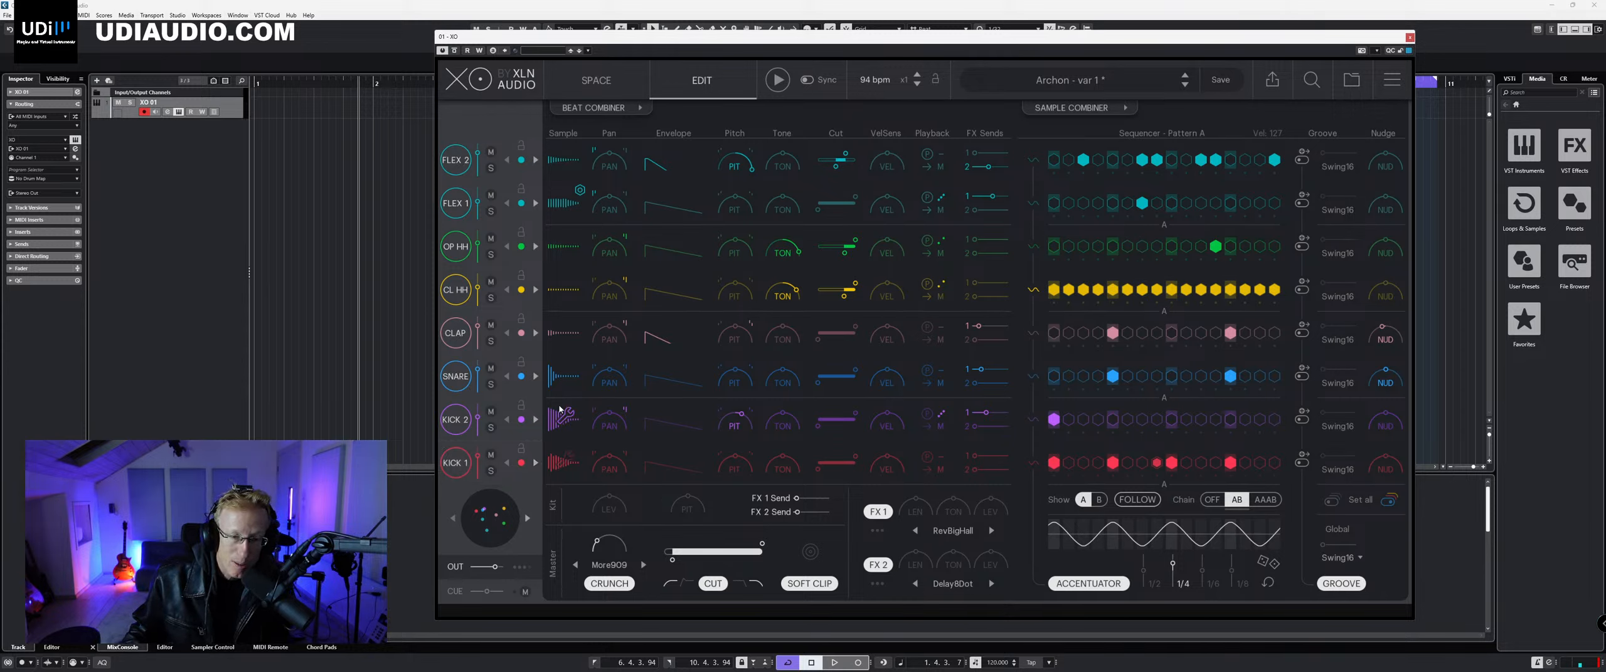
pyautogui.click(562, 462)
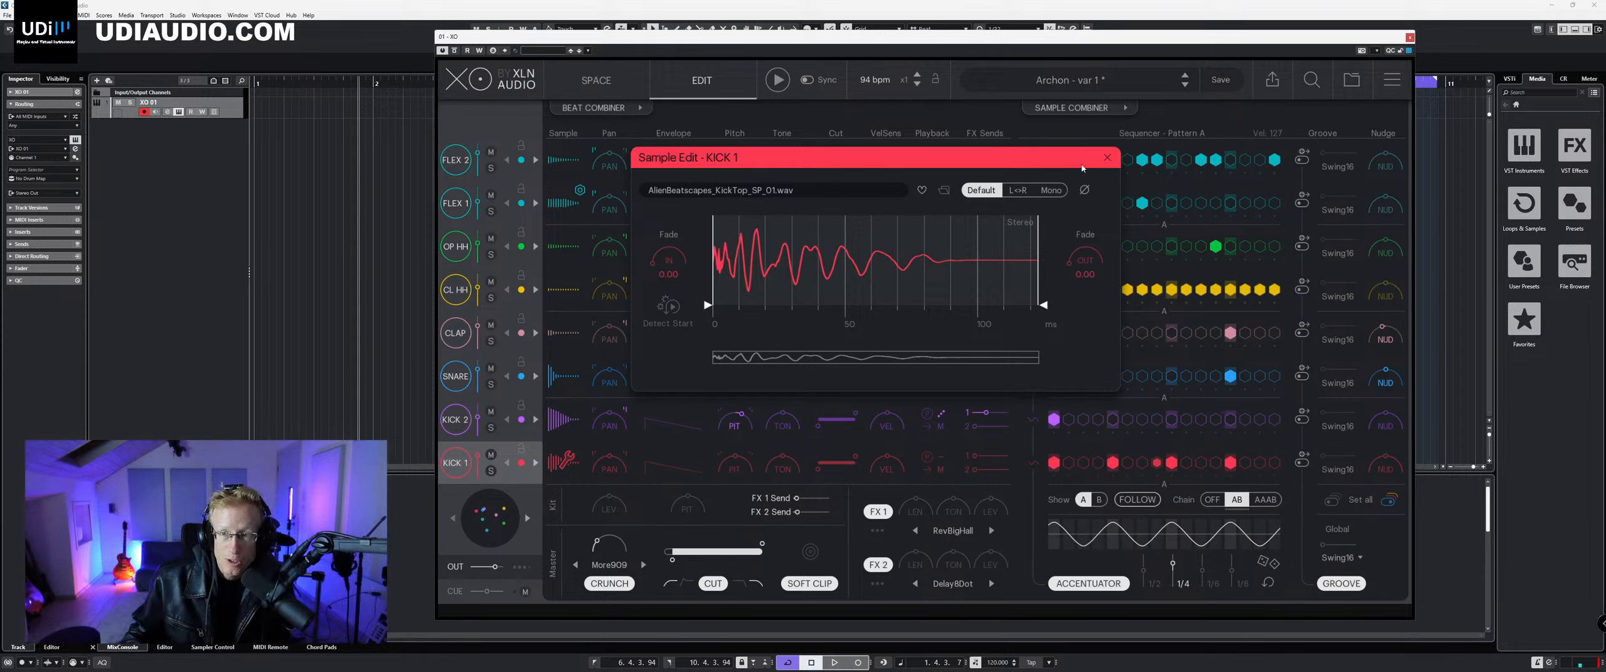
pyautogui.click(1107, 157)
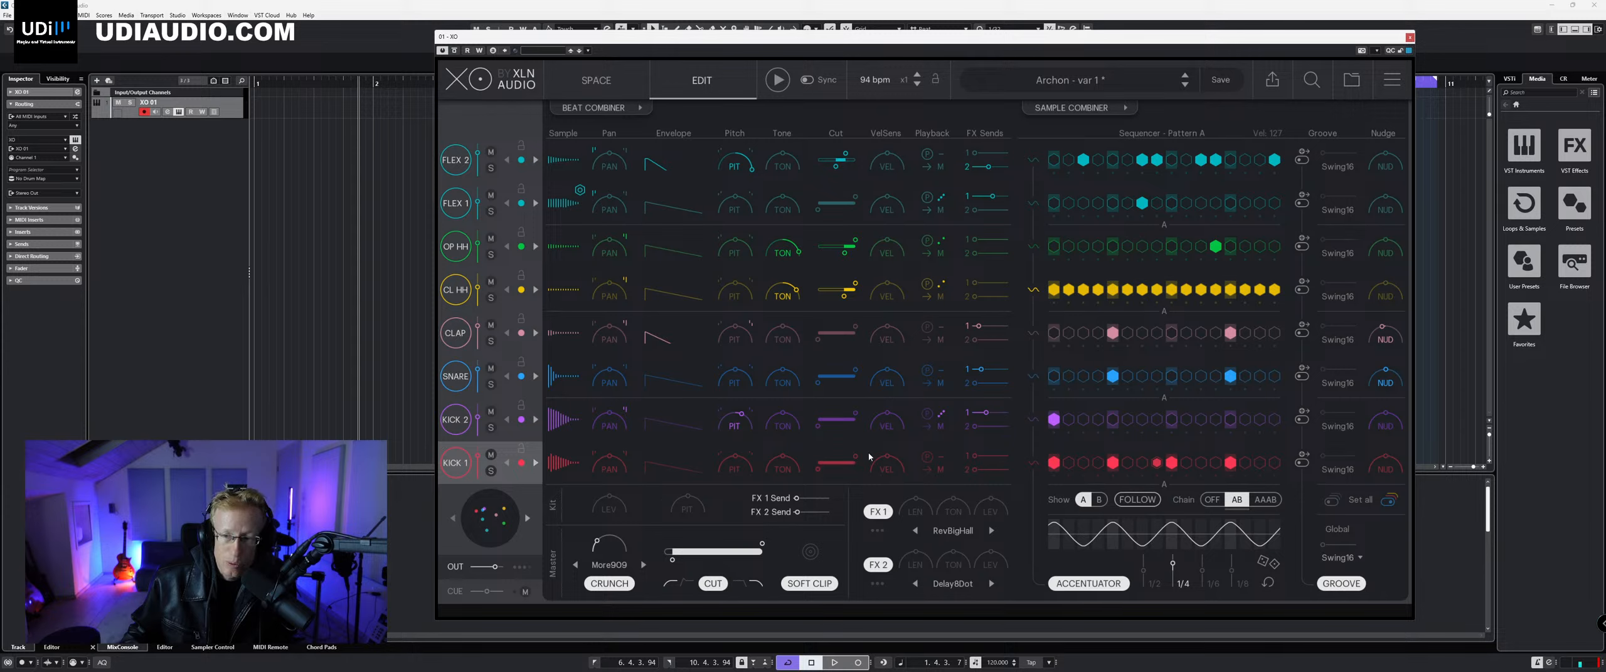
# Step: Try several replacement samples for Kick 1 and accept one near the middle of the red kick cluster
pyautogui.click(523, 466)
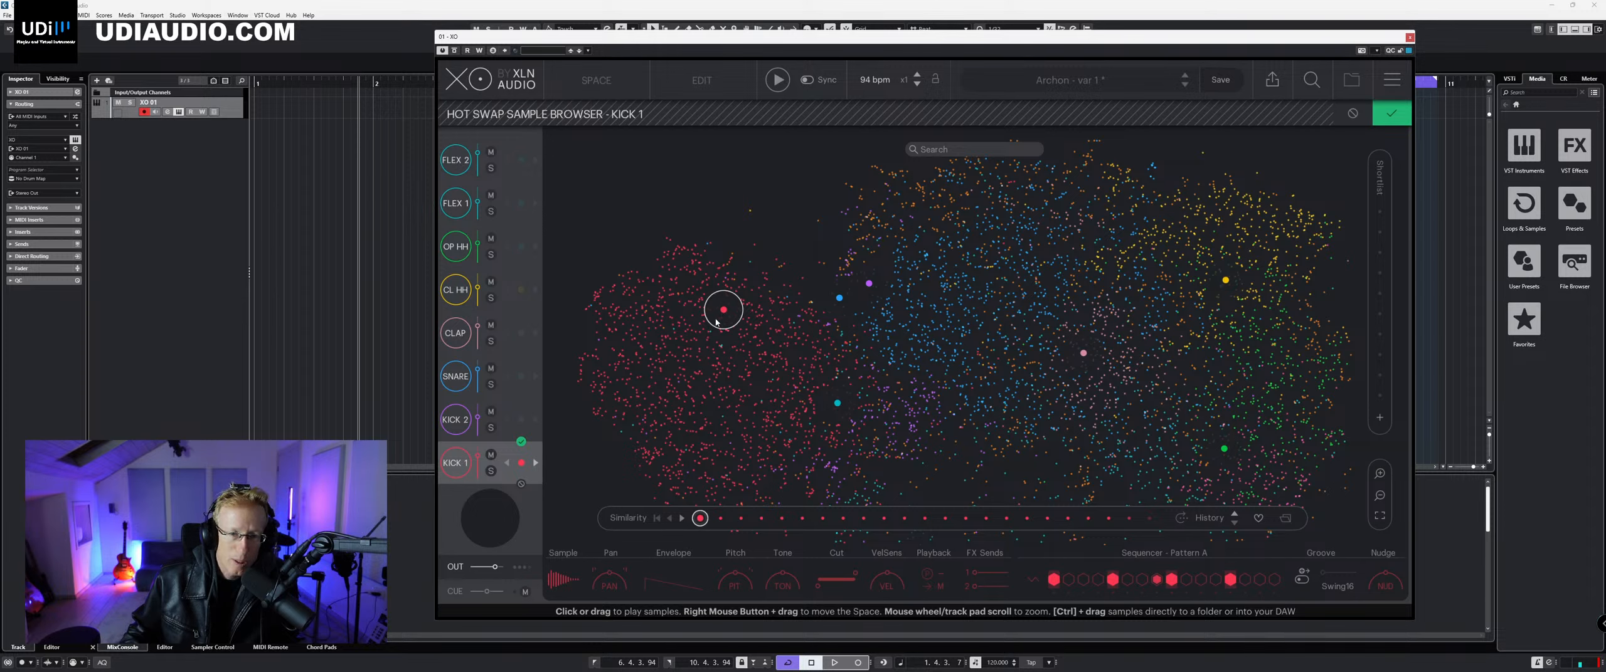
pyautogui.click(697, 333)
pyautogui.click(673, 360)
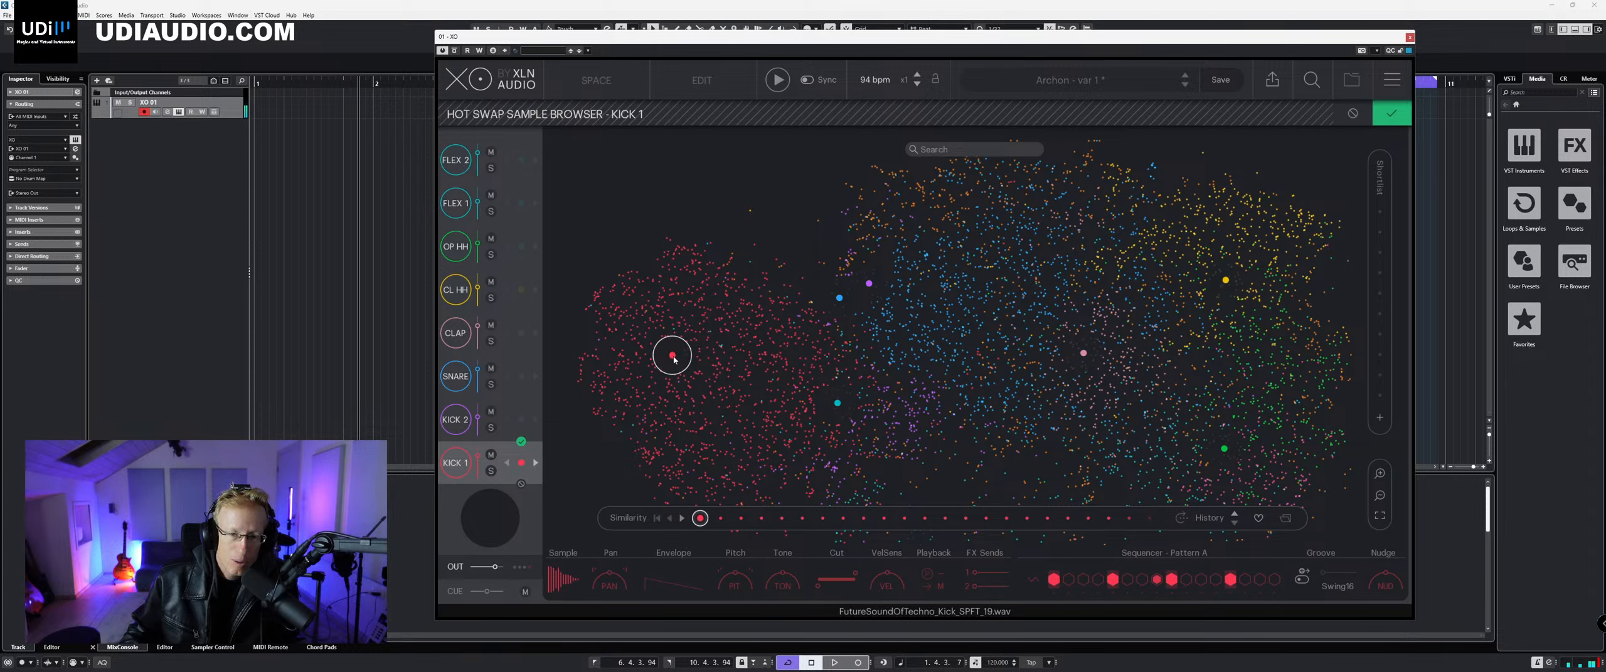
pyautogui.click(679, 368)
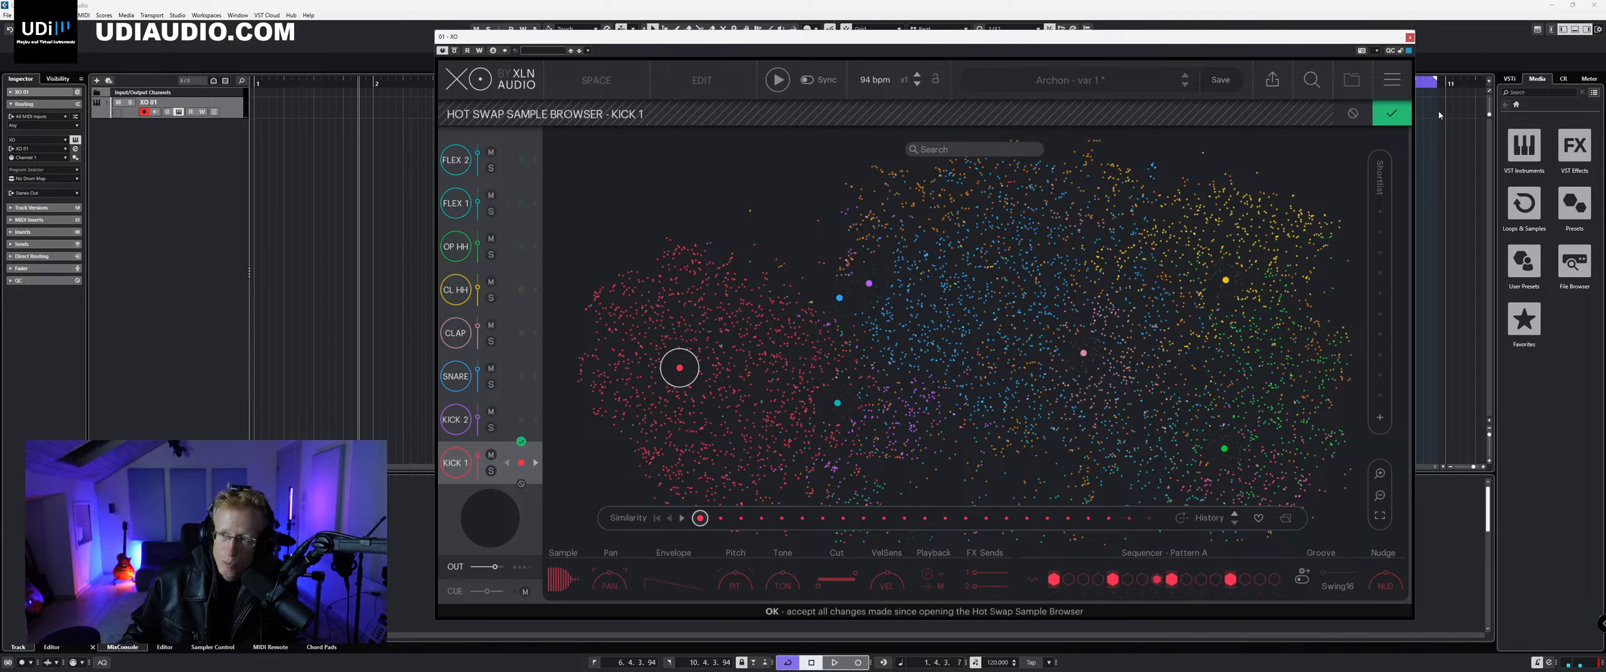
pyautogui.click(522, 444)
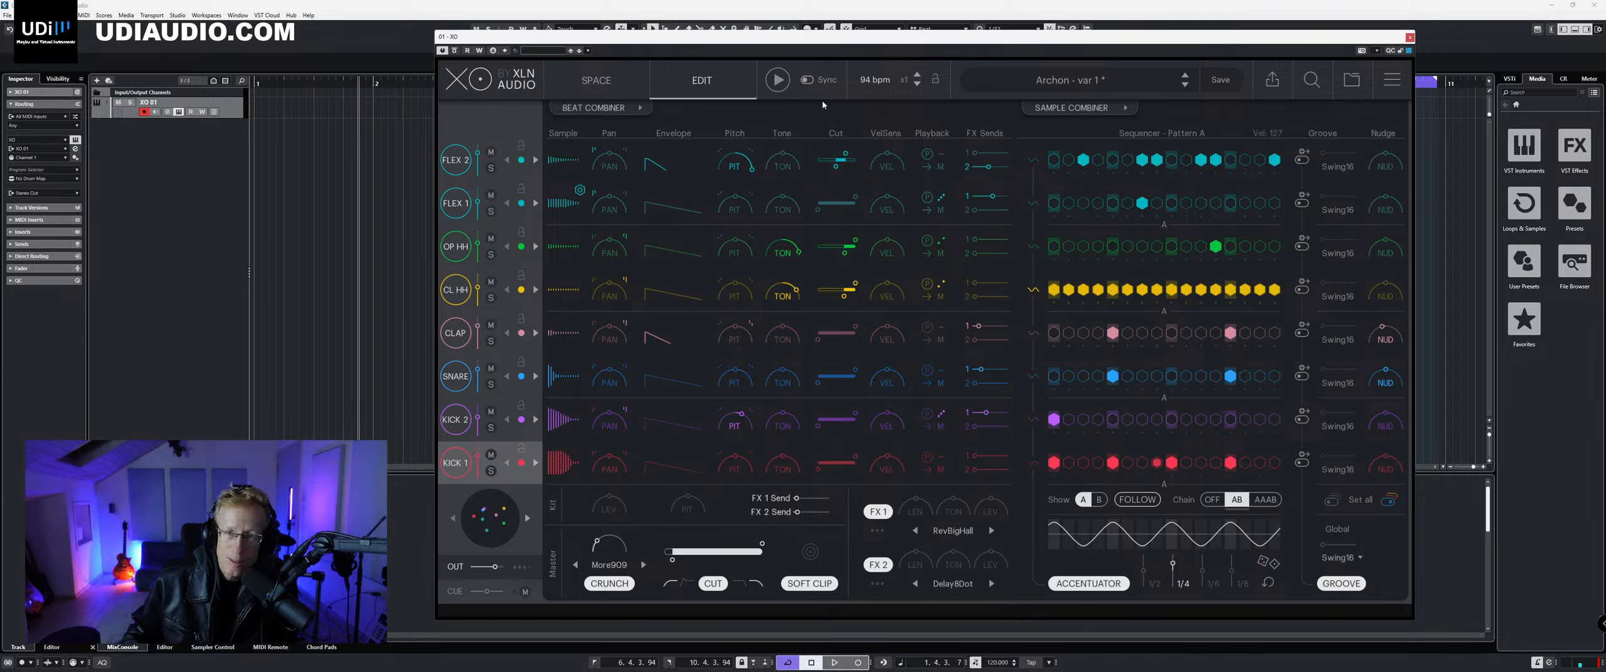
# Step: Play the beat with Kick 1 soloed and audition replacement kicks across the red cluster in its hot swap browser
pyautogui.click(780, 85)
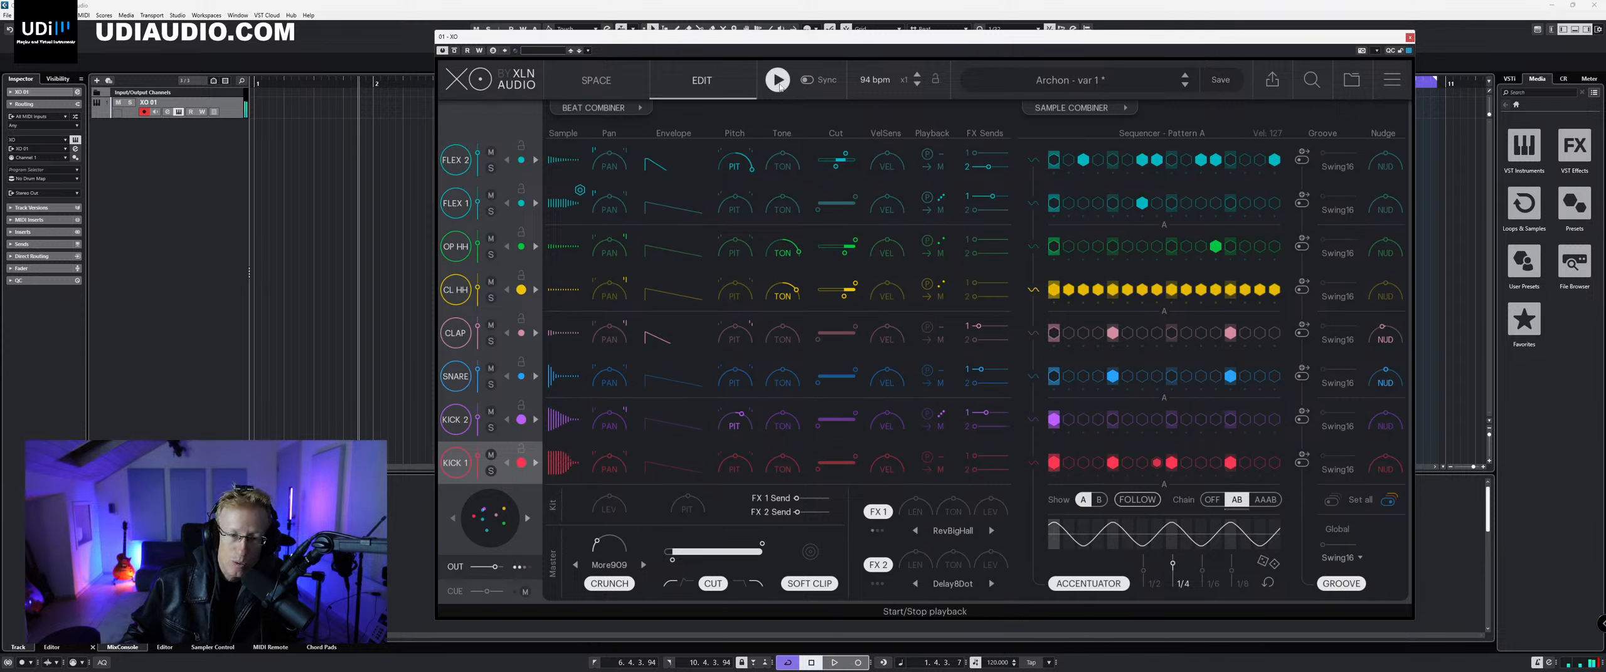
pyautogui.click(491, 471)
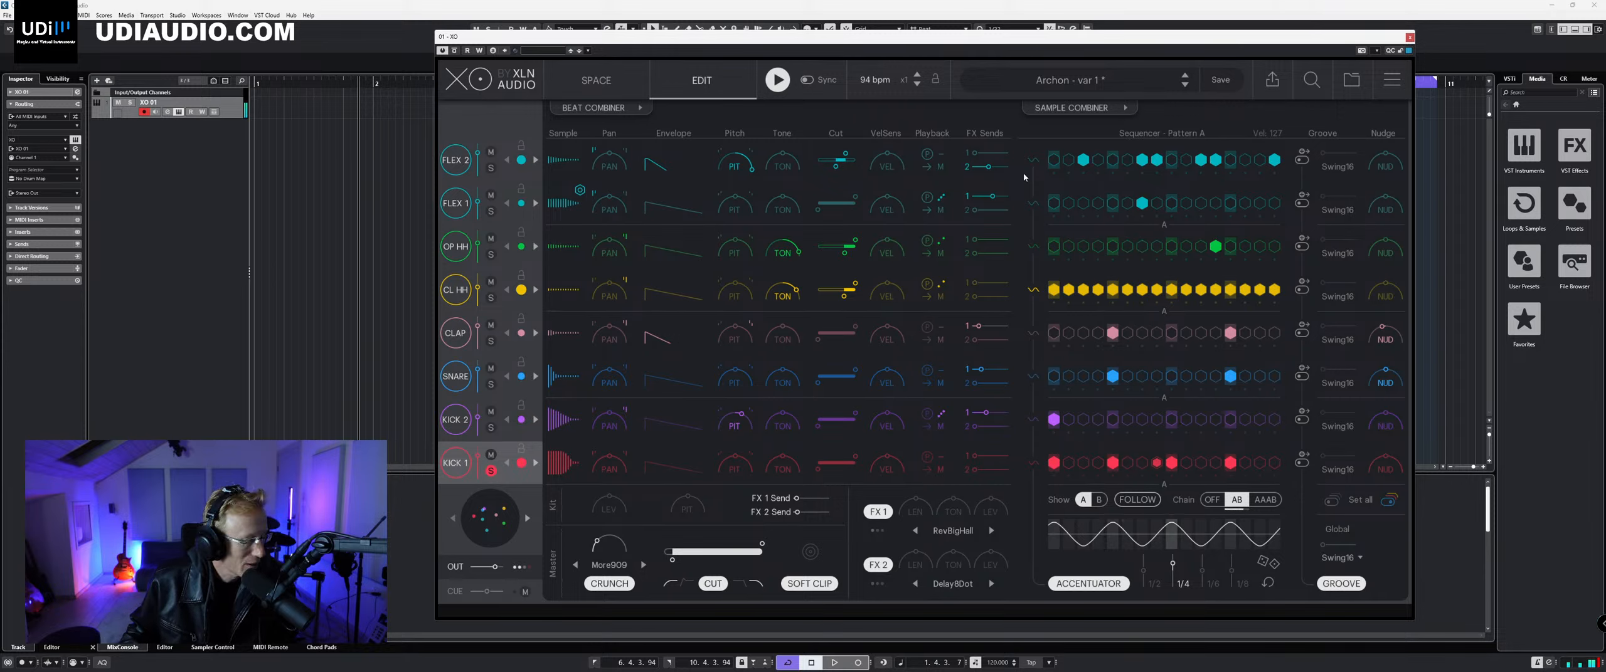
pyautogui.click(521, 463)
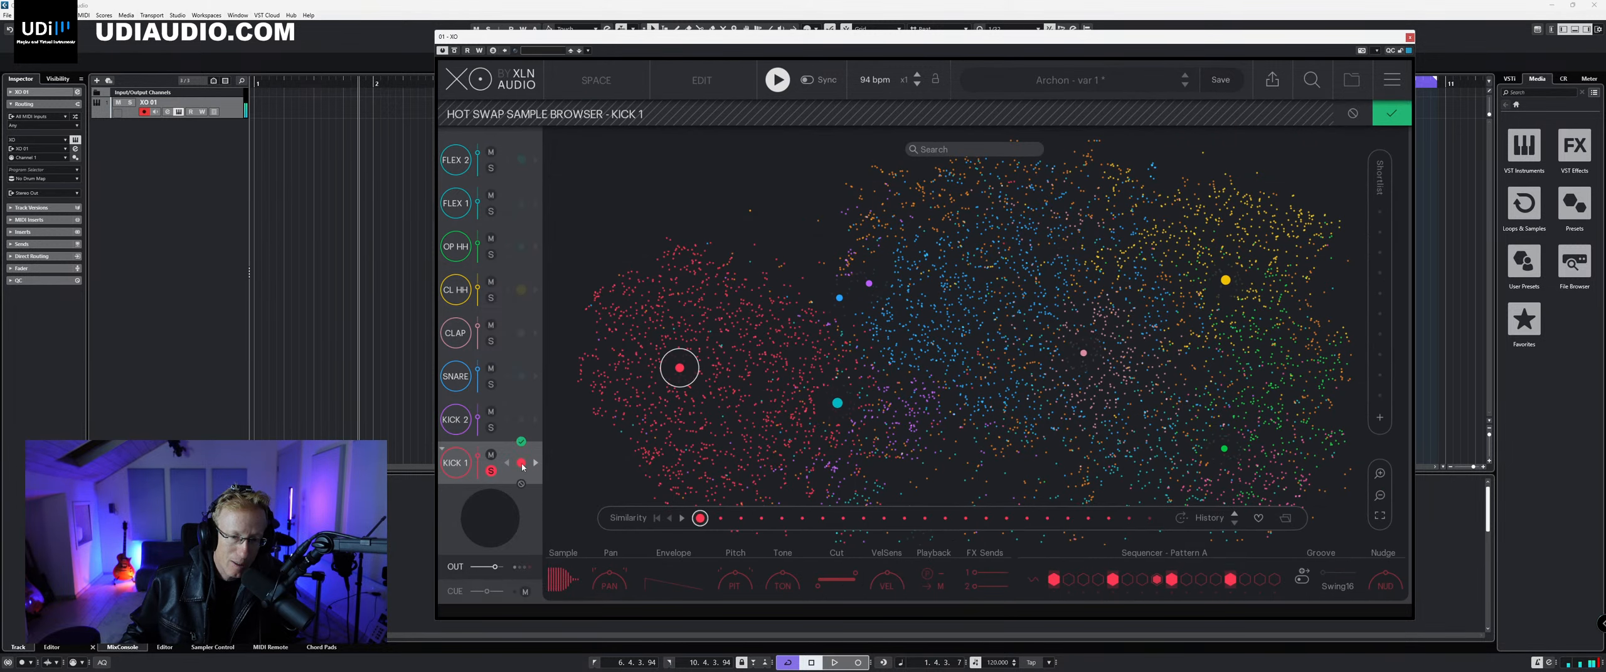
pyautogui.click(704, 313)
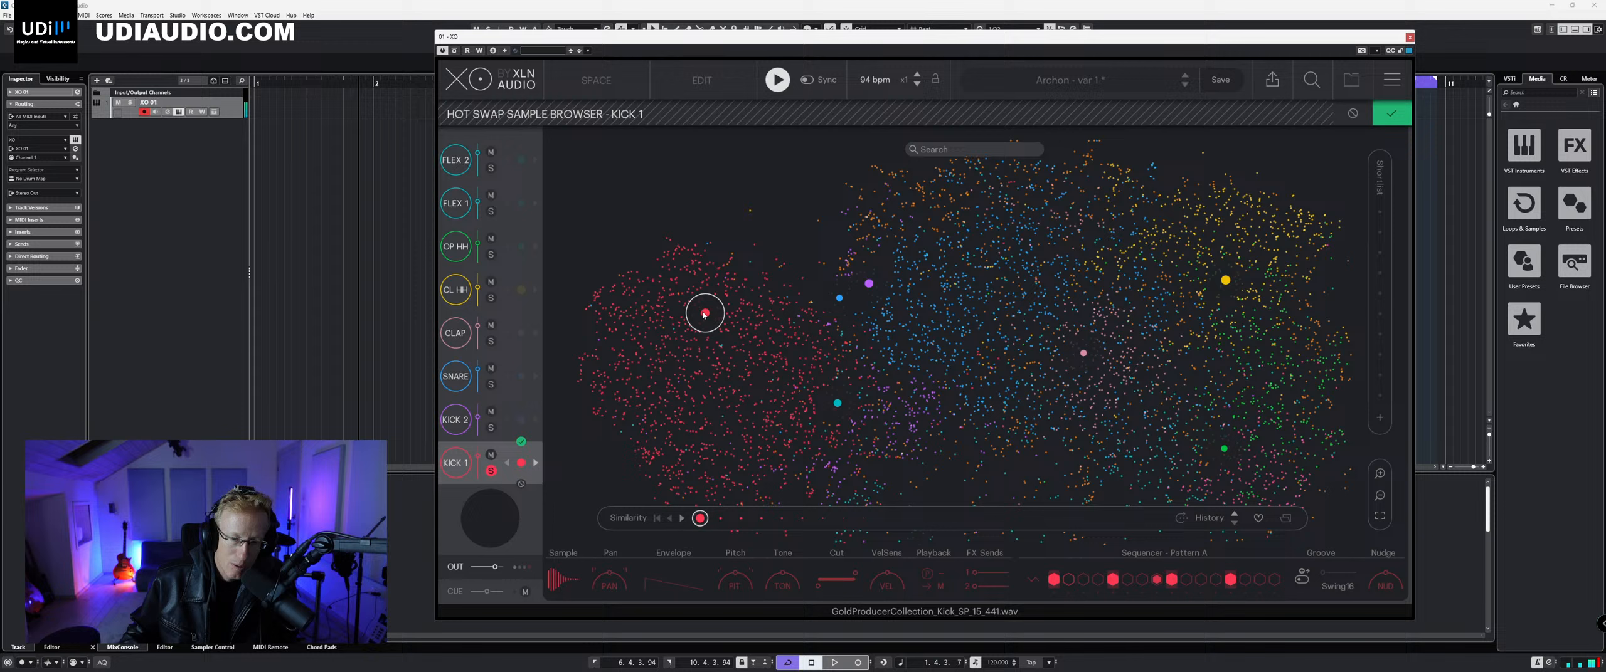
pyautogui.click(723, 383)
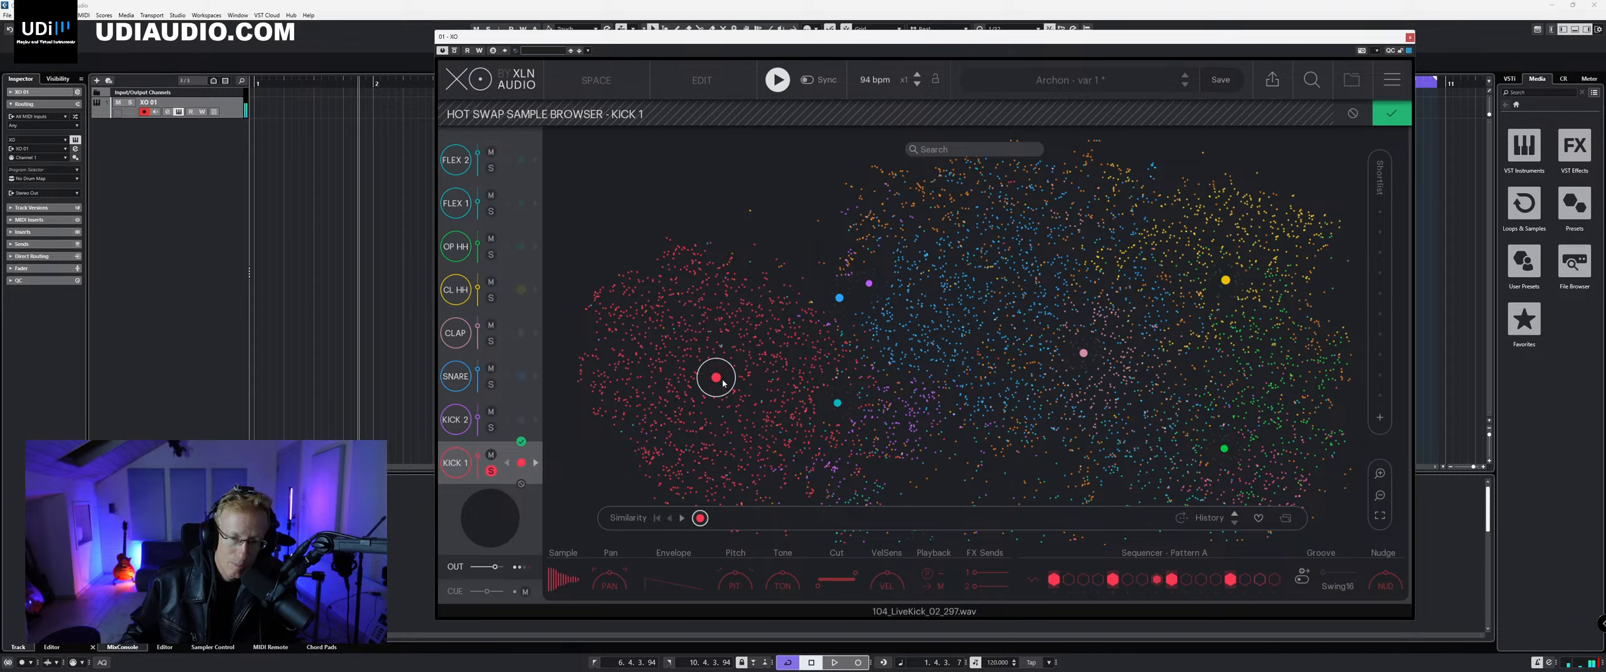
pyautogui.click(673, 394)
pyautogui.click(666, 345)
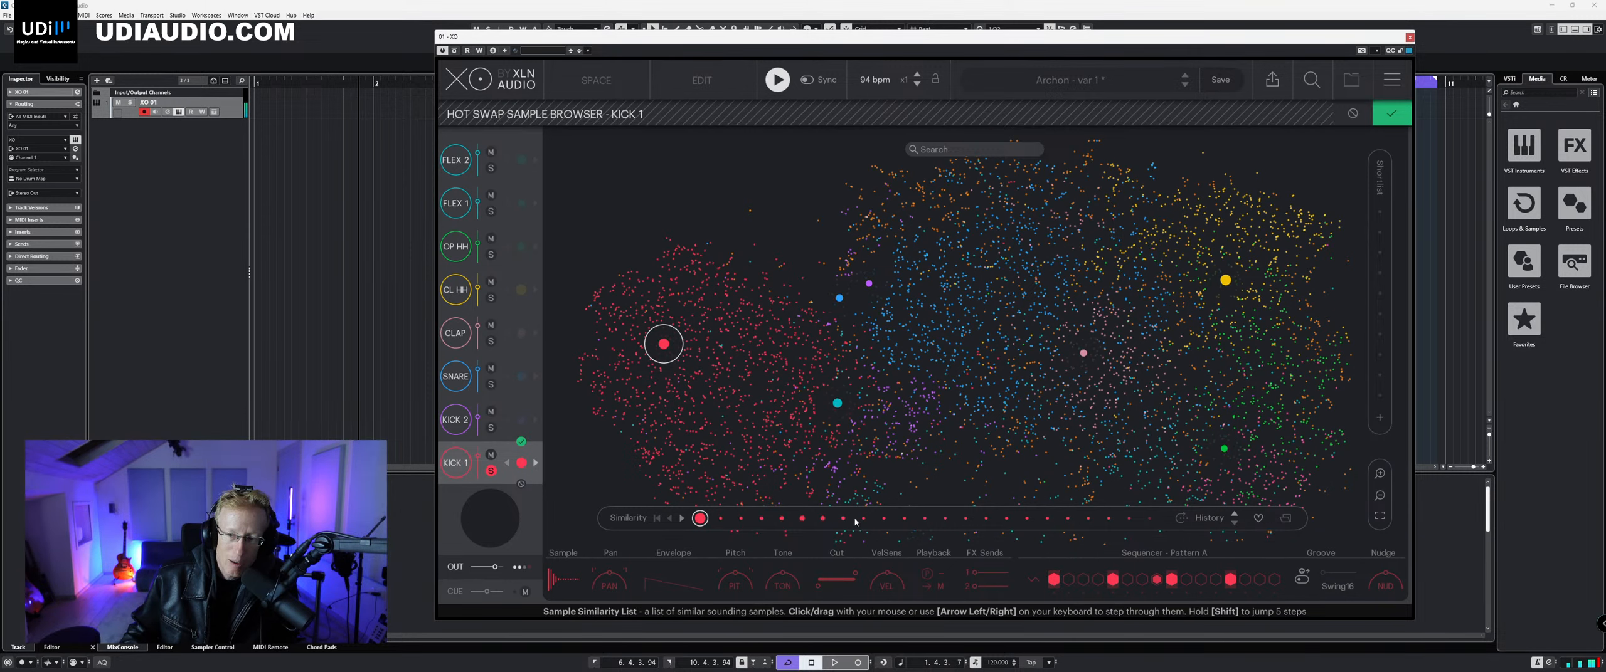
# Step: Audition similar-sounding and nearby kicks for Kick 1, accept 53_Block_SP_01.wav, and take the lane out of solo
pyautogui.click(740, 520)
pyautogui.click(763, 521)
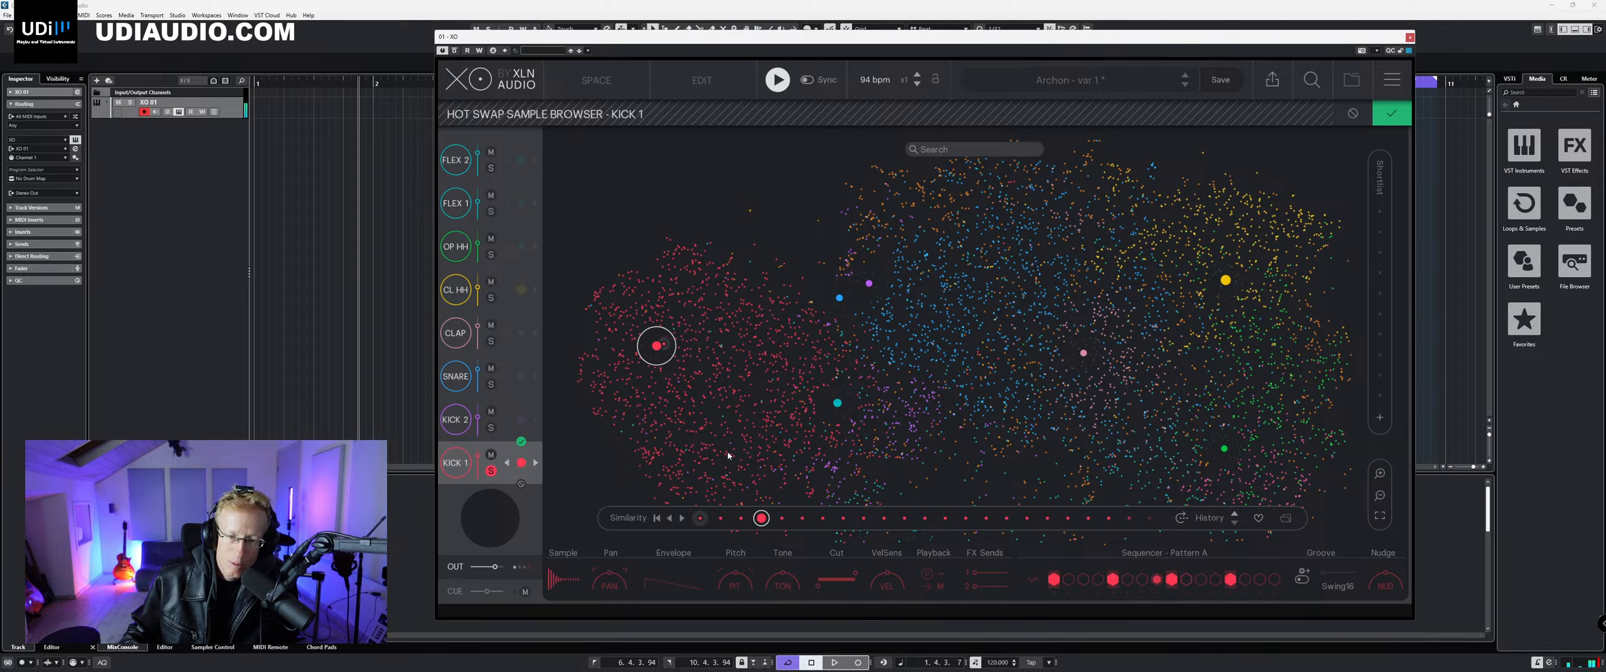
pyautogui.click(706, 421)
pyautogui.click(645, 416)
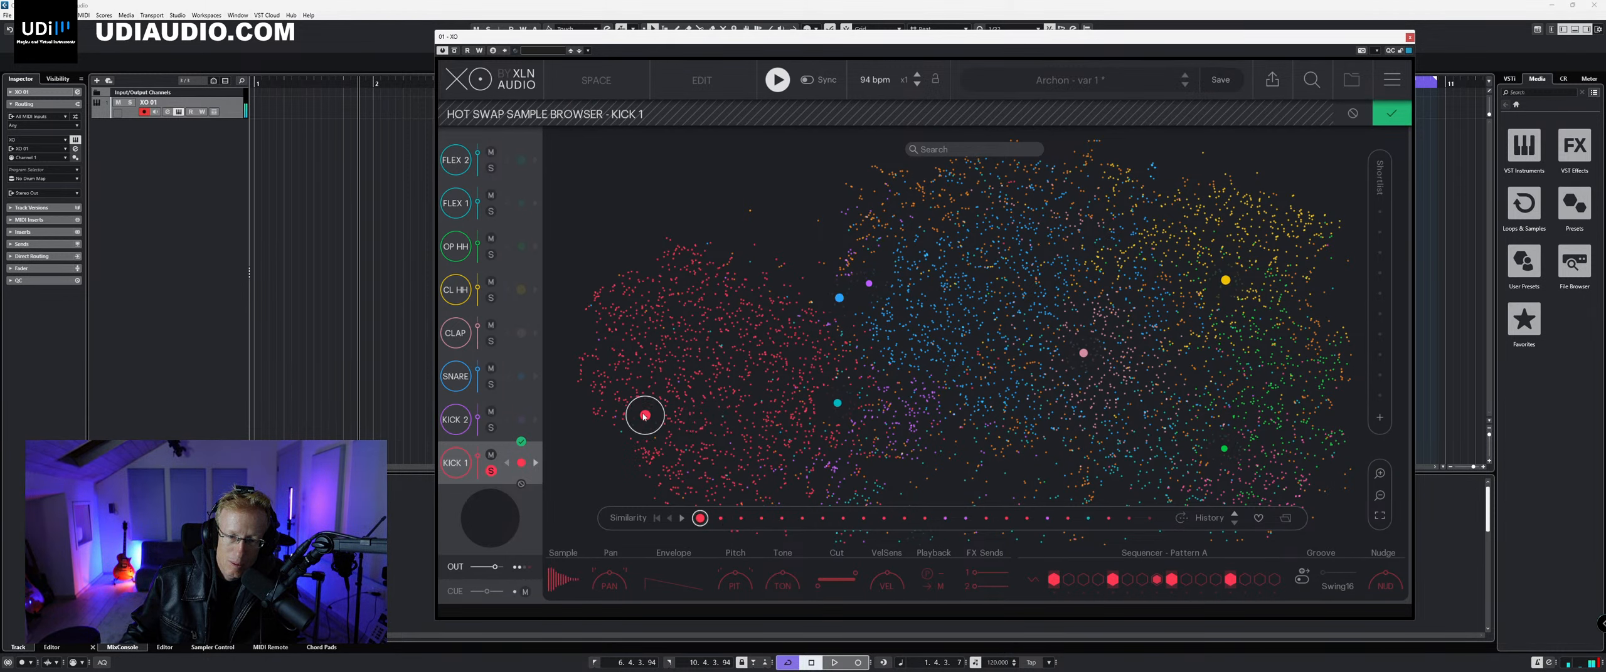
pyautogui.click(655, 369)
pyautogui.click(721, 518)
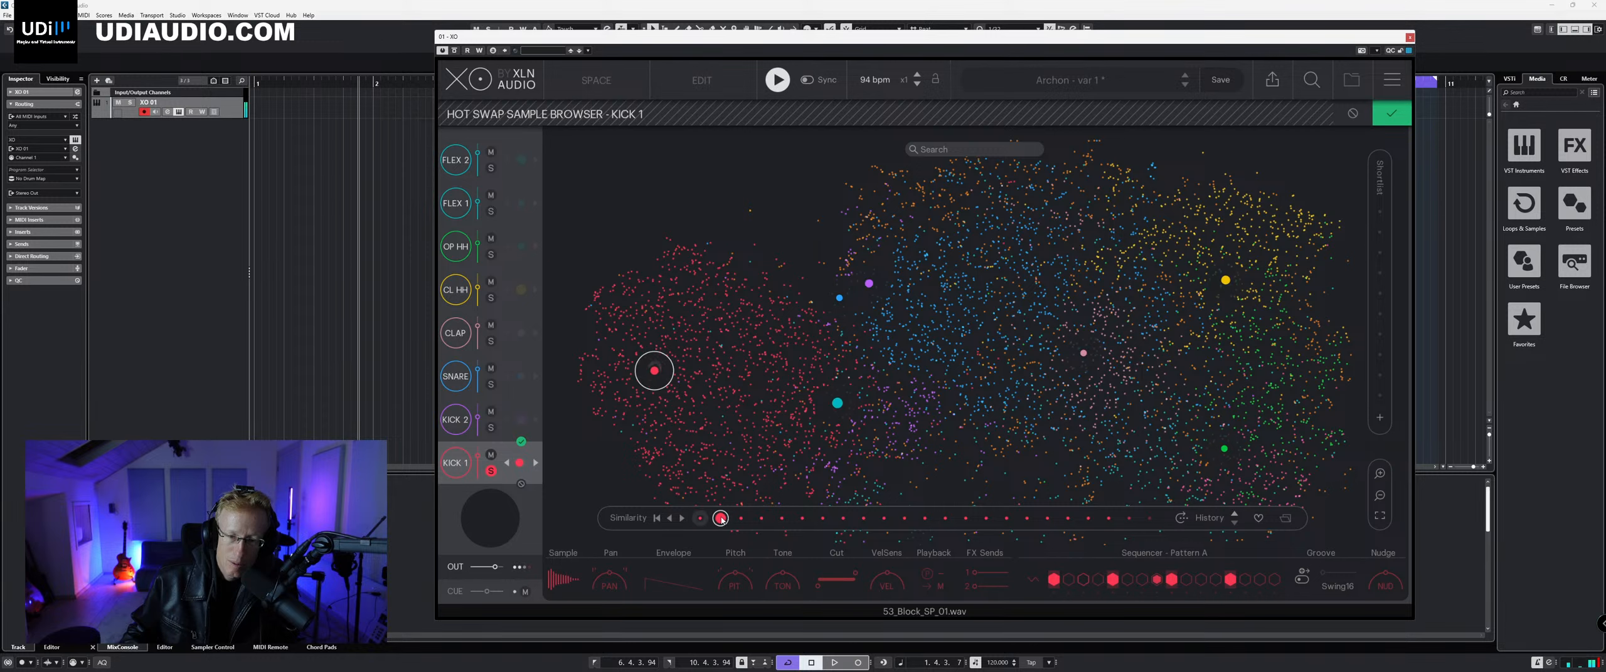
pyautogui.click(521, 442)
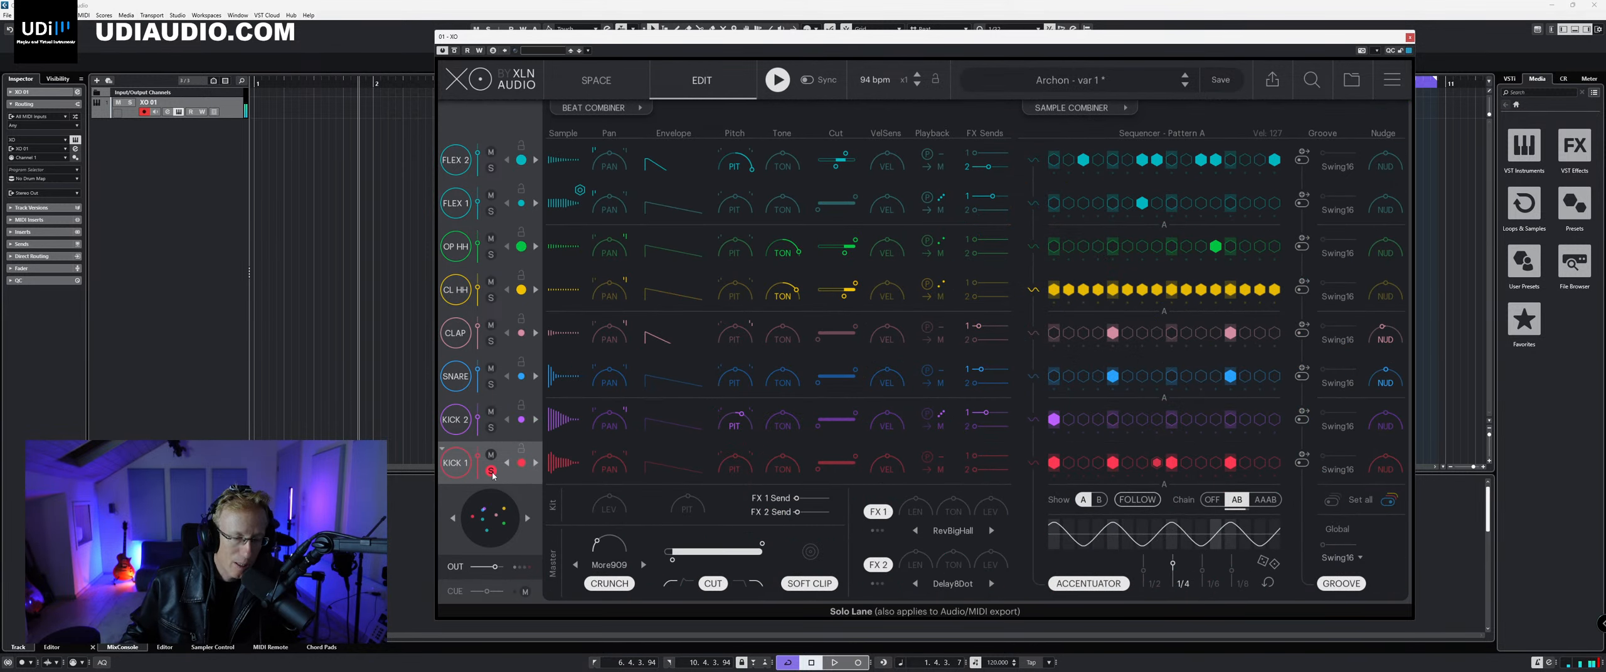
pyautogui.click(492, 471)
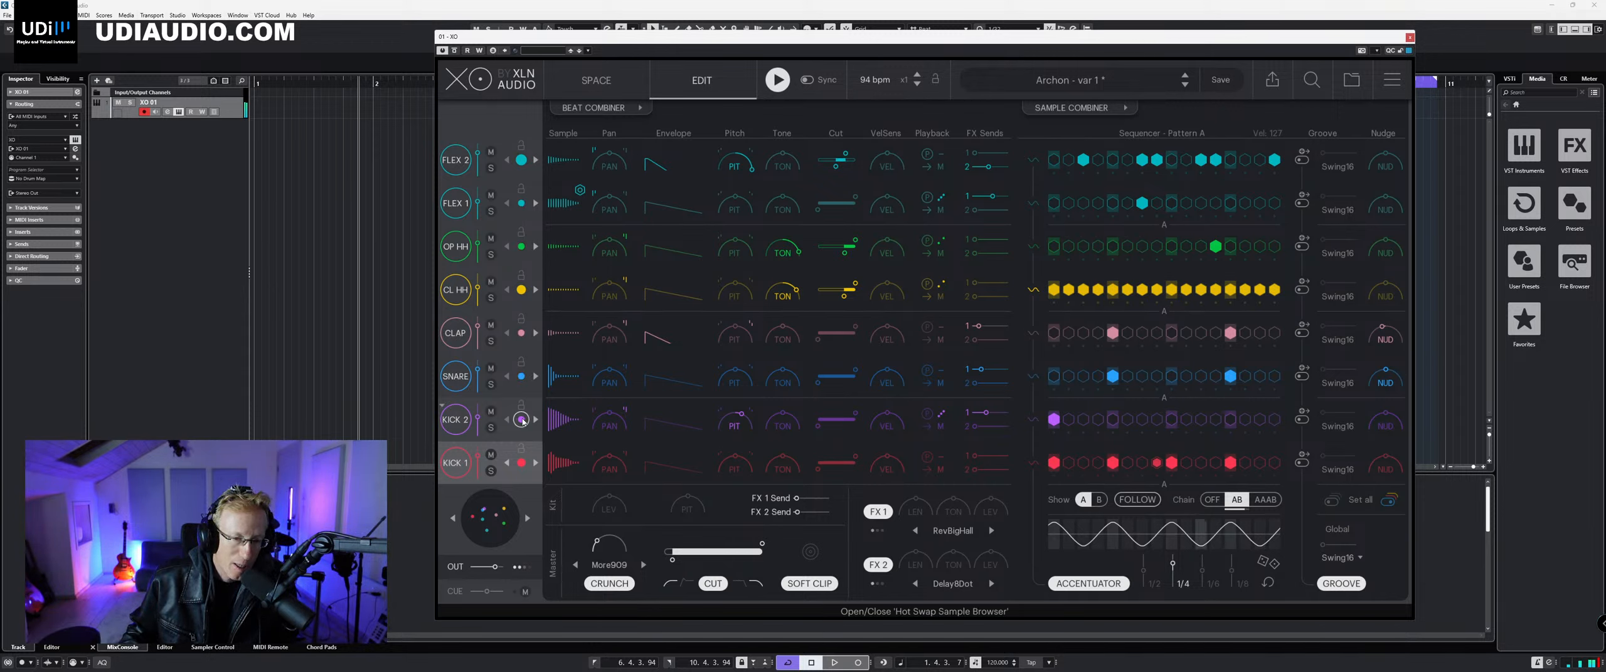
# Step: Swap the Snare sample for 68_Snare_SP_10.wav while auditioning it soloed, accept the change, and stop playback
pyautogui.click(520, 377)
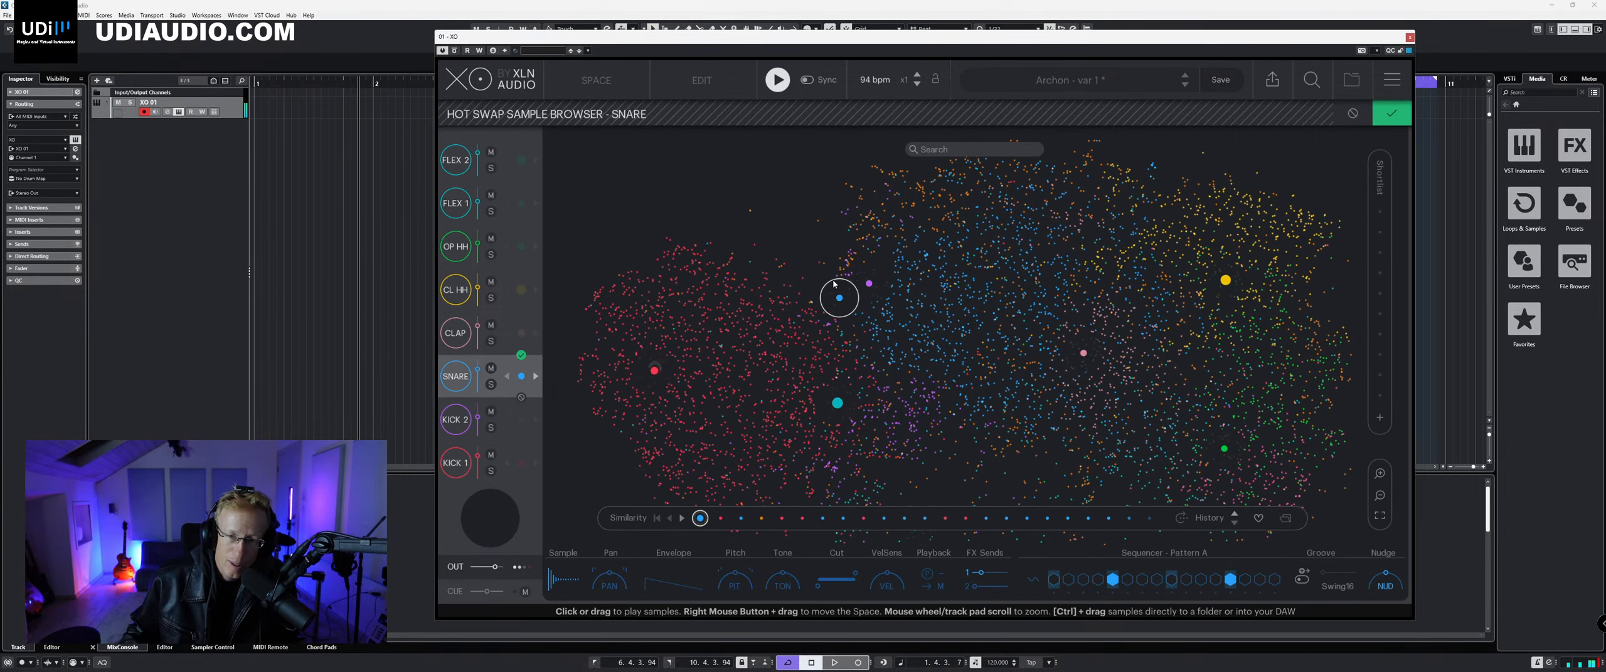
pyautogui.click(491, 384)
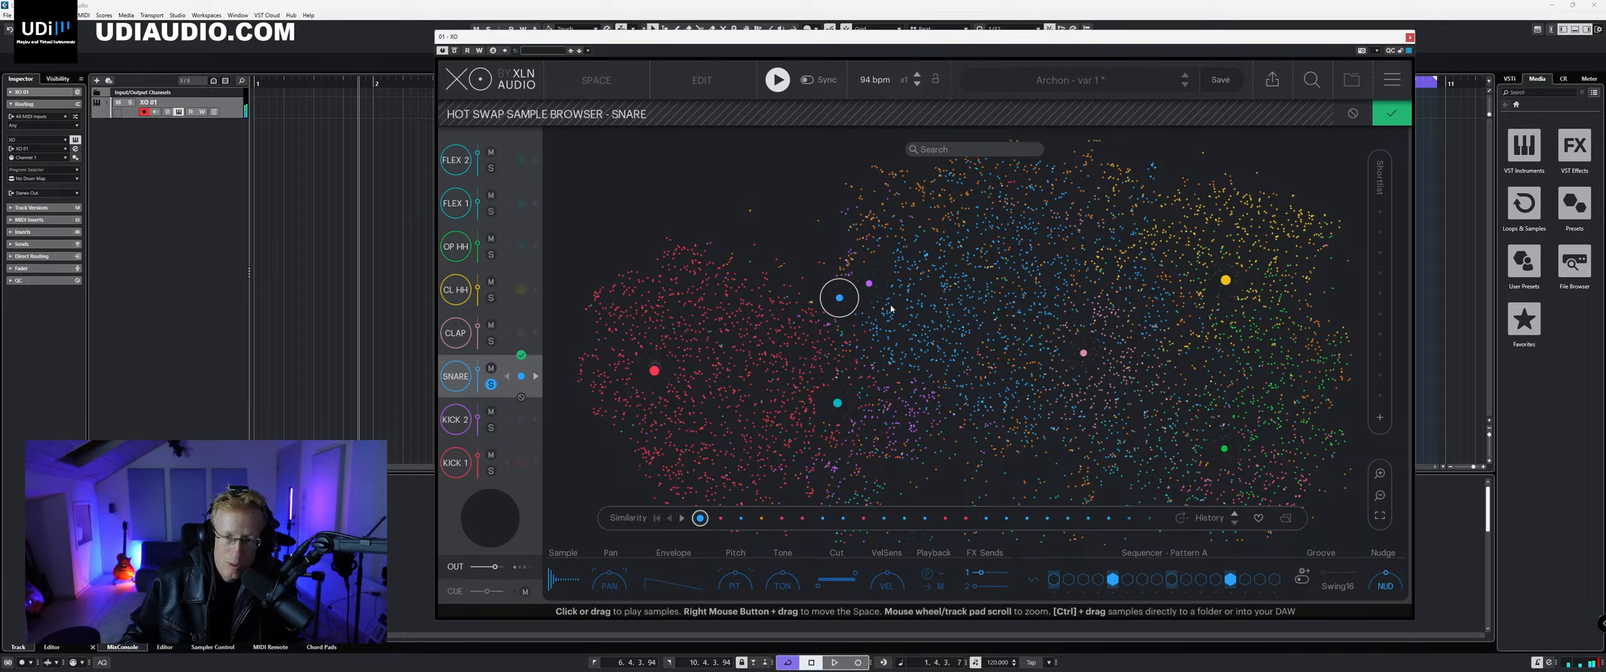
pyautogui.moveTo(890, 307)
pyautogui.mouseDown()
pyautogui.moveTo(935, 306)
pyautogui.moveTo(965, 254)
pyautogui.moveTo(892, 308)
pyautogui.mouseUp()
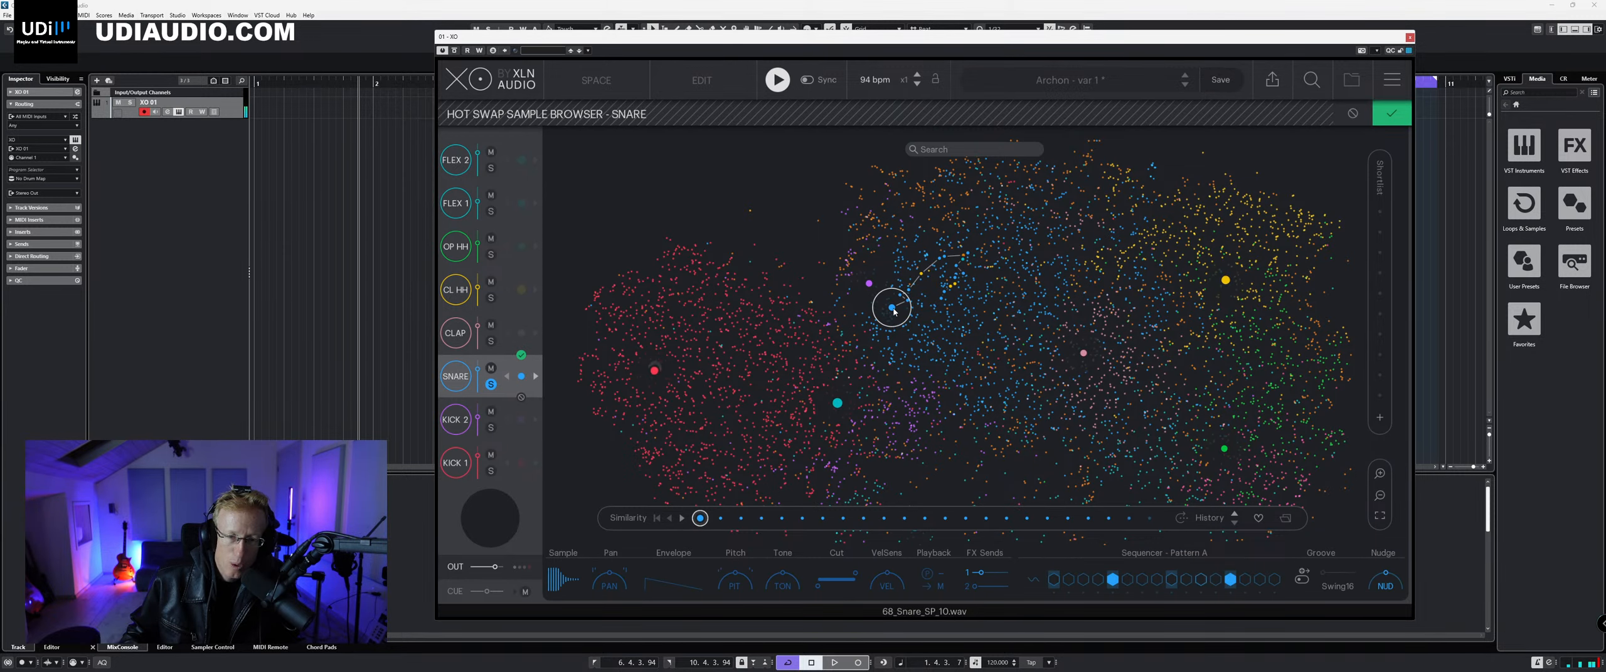
pyautogui.click(521, 355)
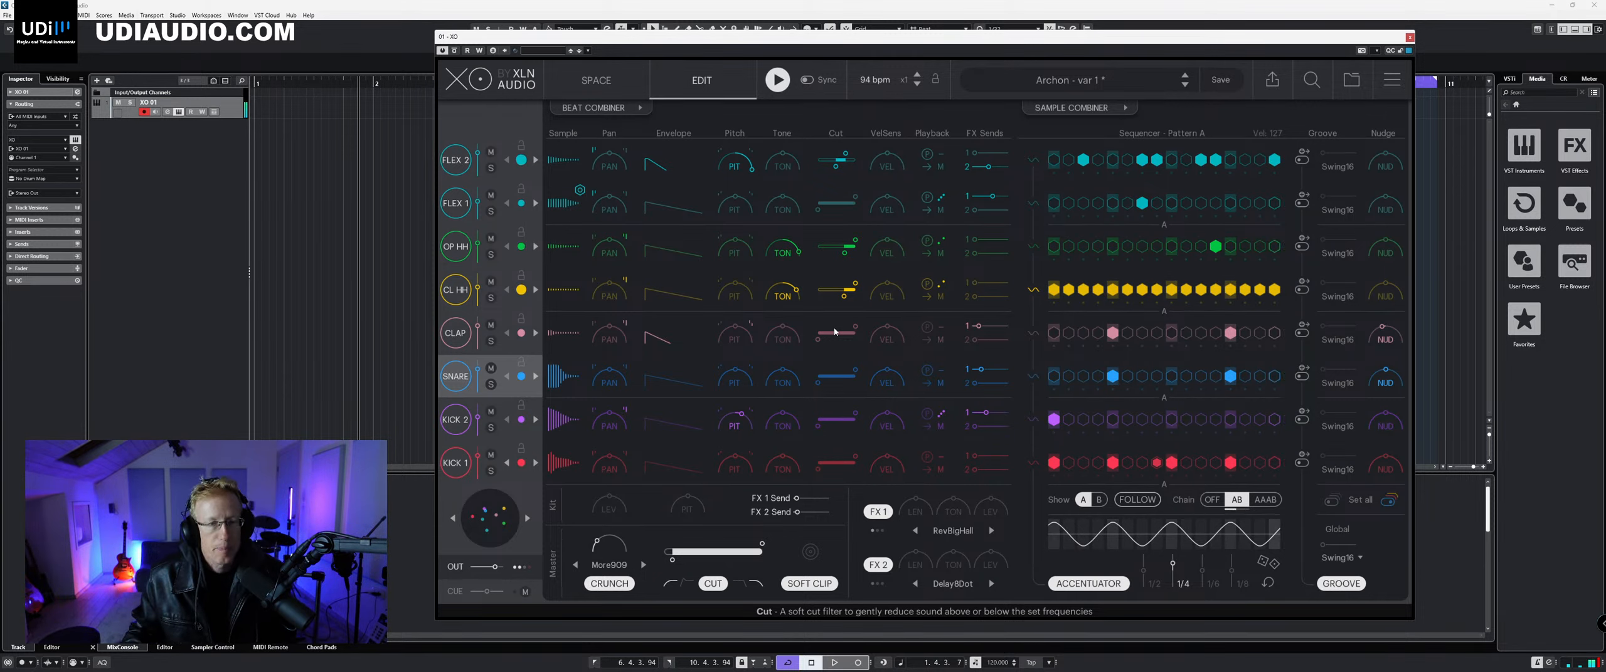
pyautogui.click(789, 85)
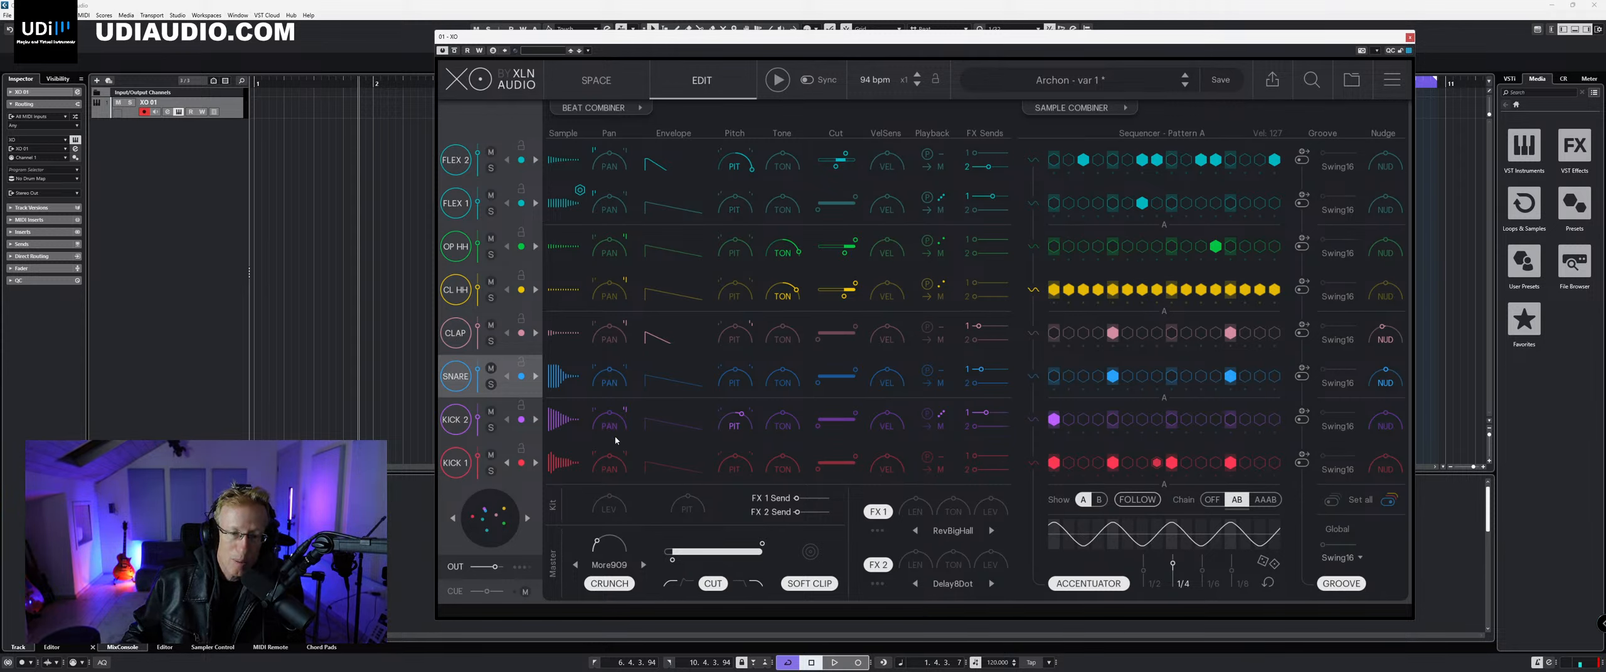
# Step: In the snare's sample editor, try the fade-in and trim the sample end to about 50 ms, restoring the full length
pyautogui.click(563, 376)
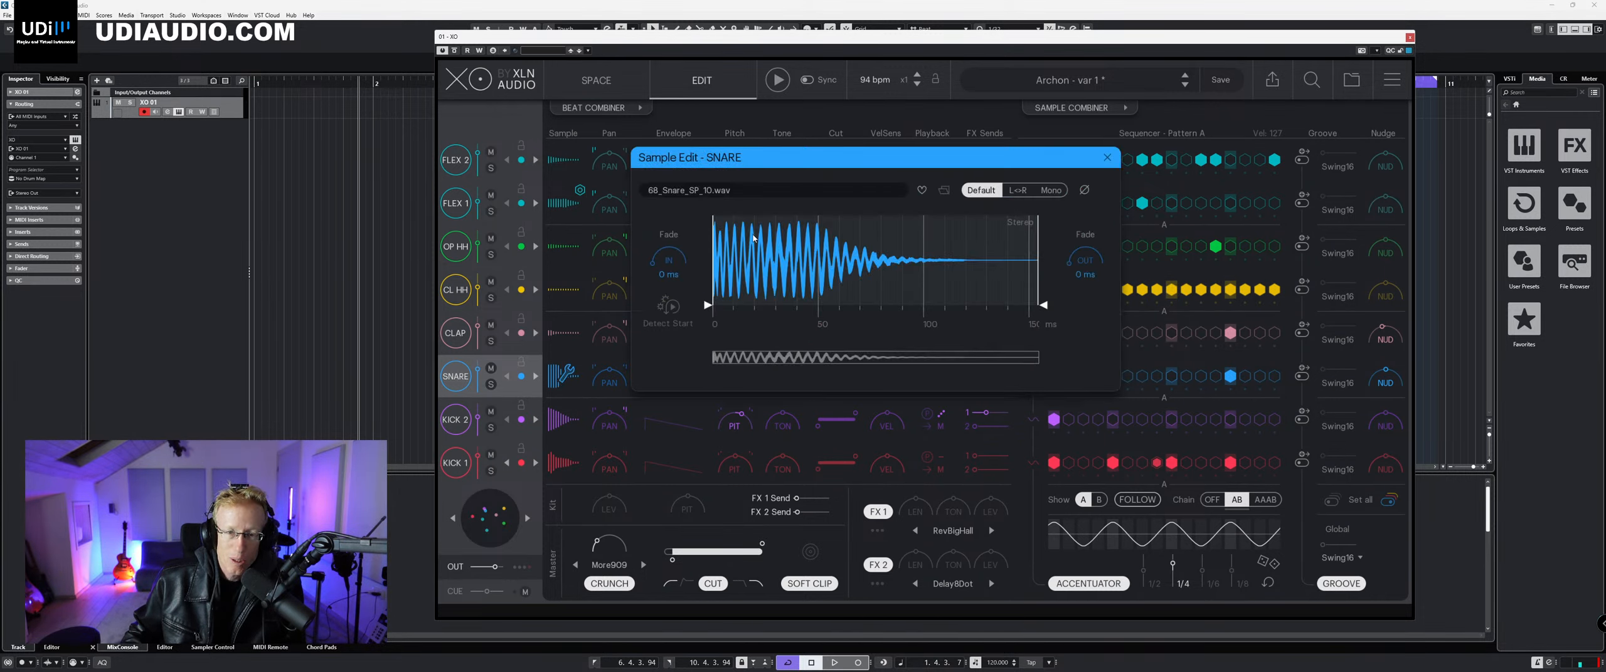
pyautogui.moveTo(659, 260); pyautogui.dragTo(668, 280)
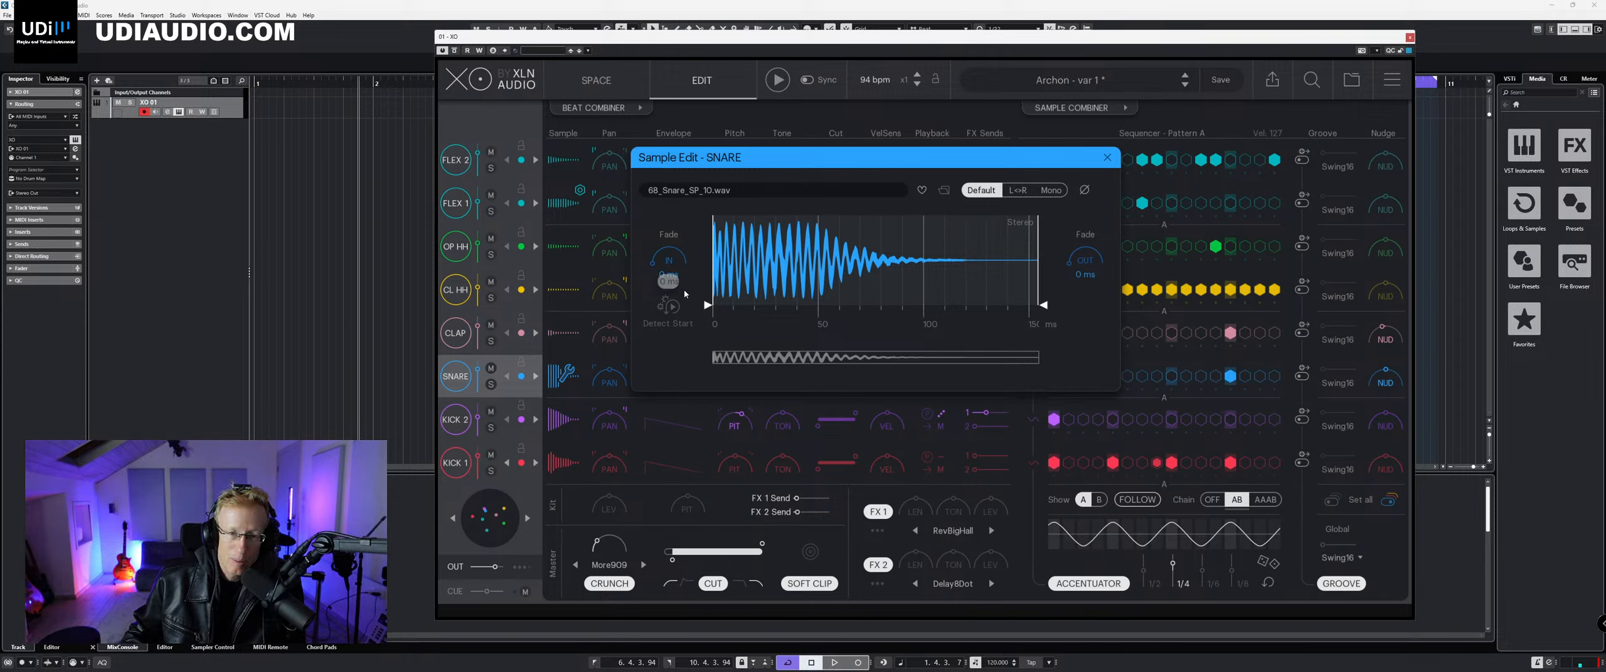
pyautogui.moveTo(1043, 306); pyautogui.dragTo(828, 303)
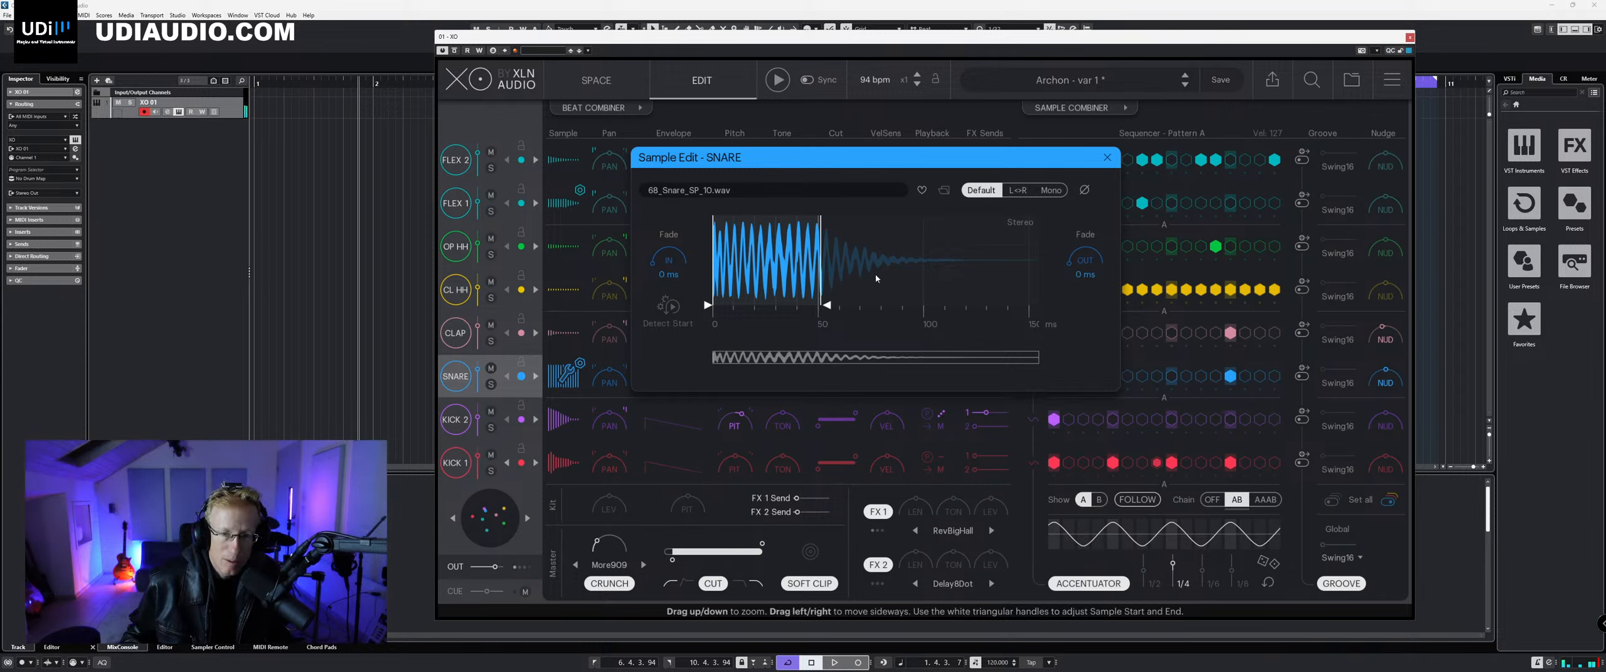
pyautogui.moveTo(829, 305); pyautogui.dragTo(1043, 305)
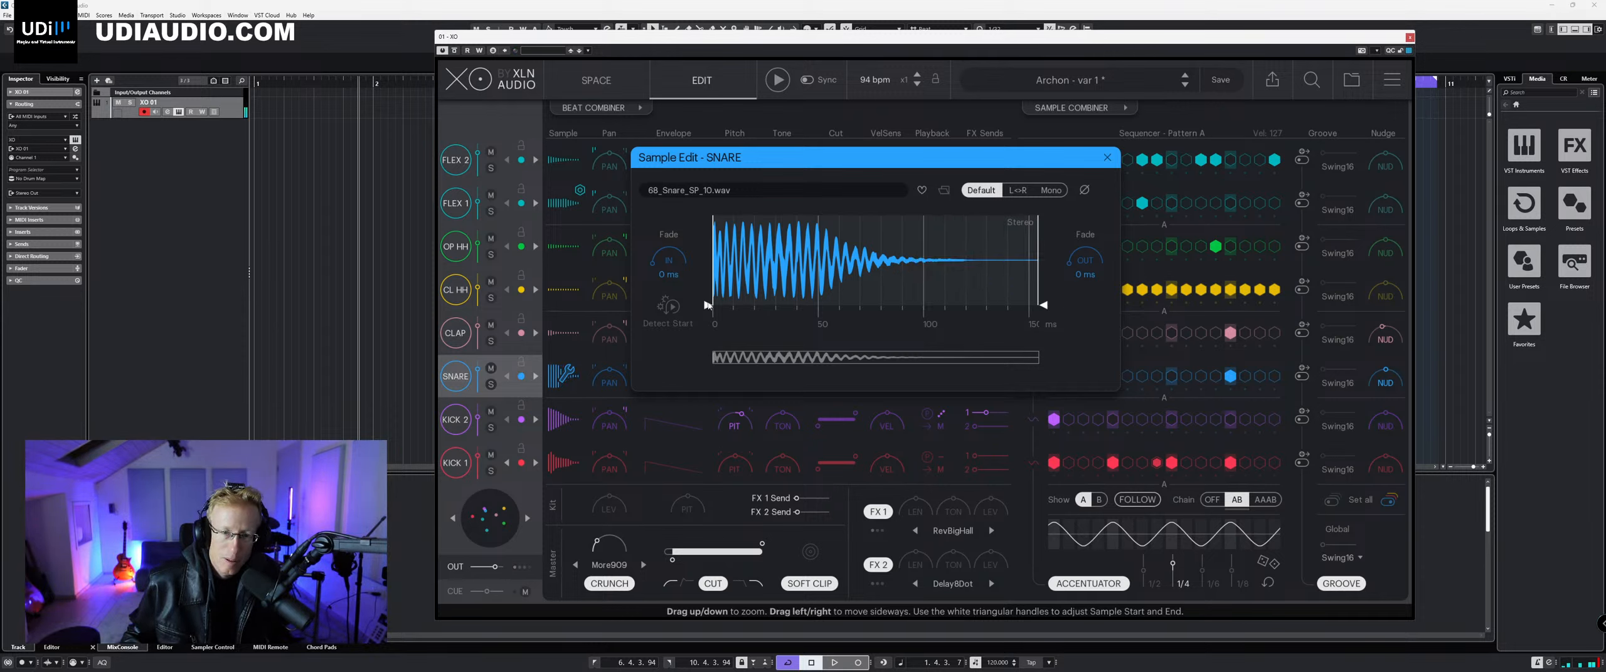
# Step: Try moving the snare's sample start, reset it with Detect Start, try the fade-out, and close the sample editor
pyautogui.moveTo(707, 305)
pyautogui.mouseDown()
pyautogui.moveTo(828, 305)
pyautogui.moveTo(708, 305)
pyautogui.mouseUp()
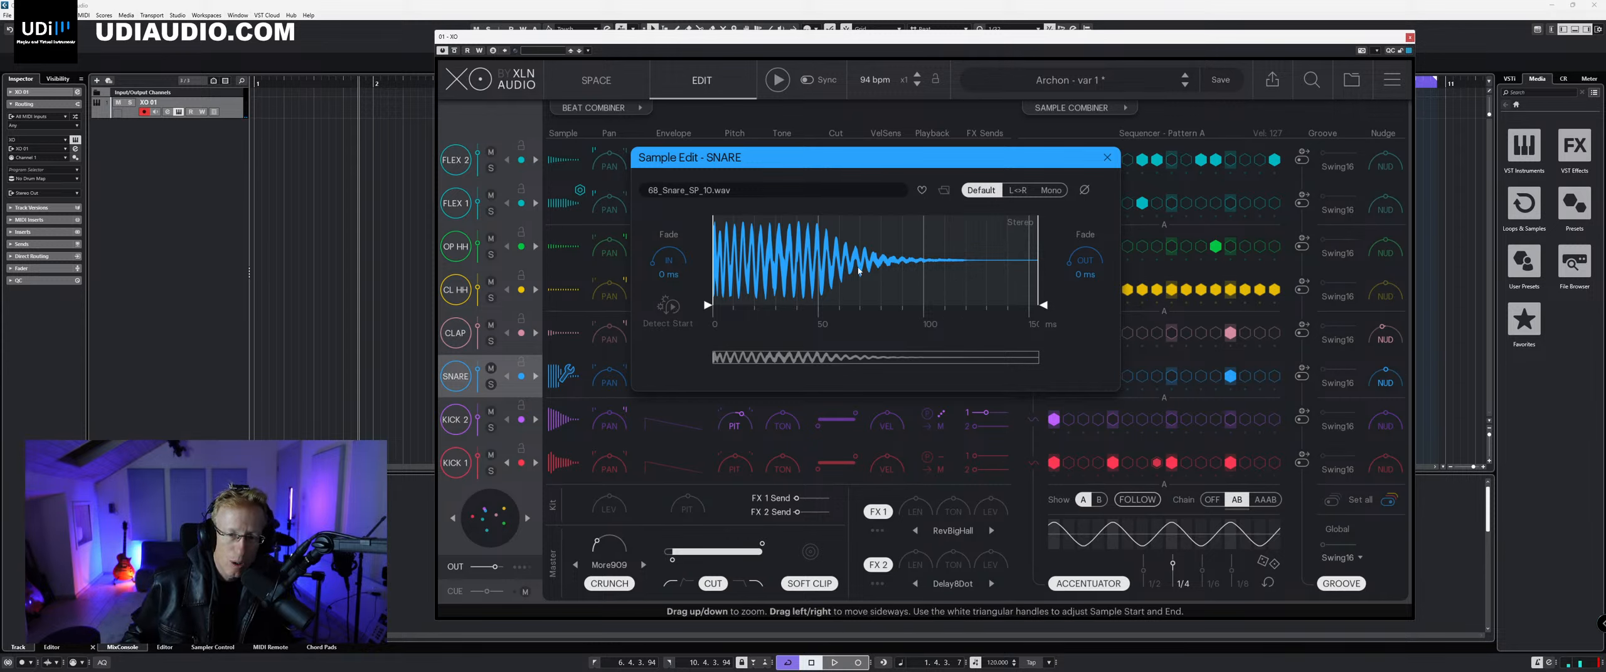
pyautogui.click(671, 309)
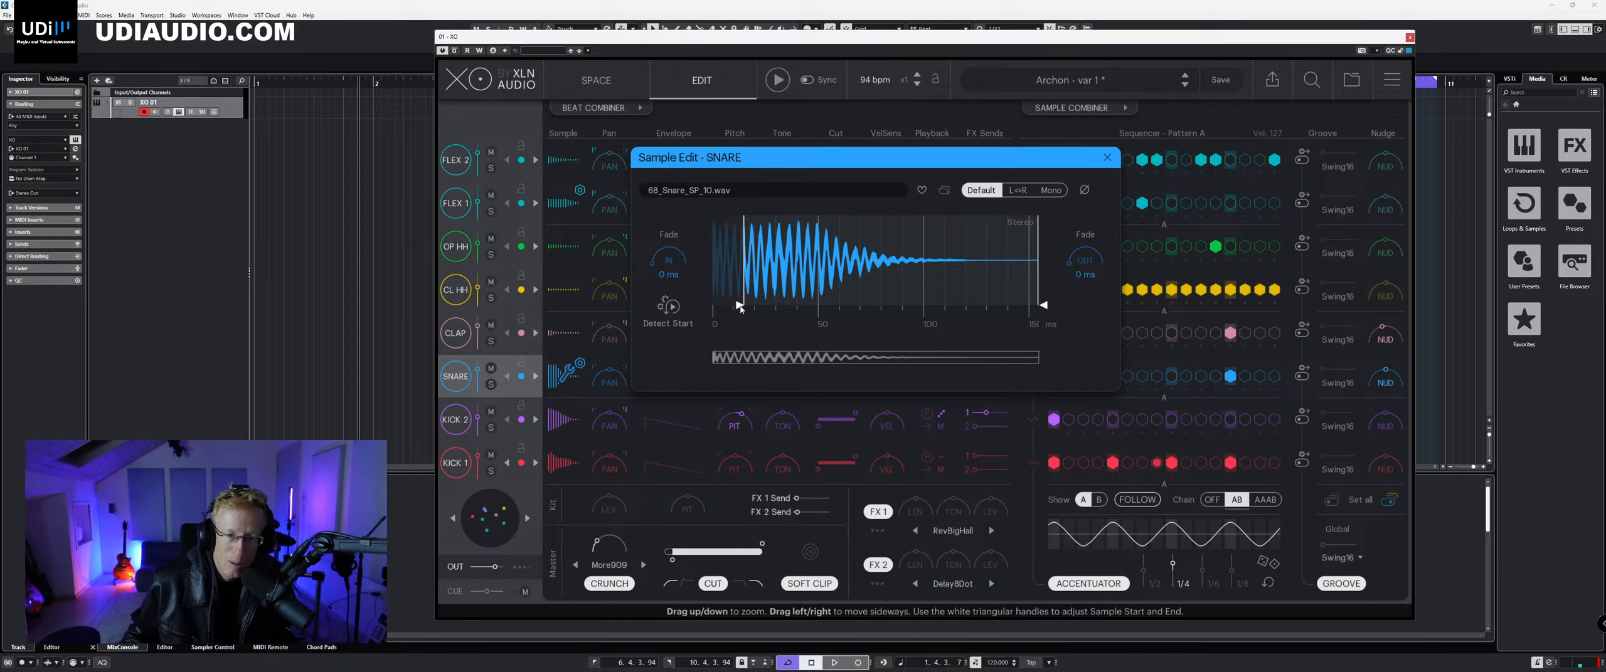
pyautogui.click(671, 307)
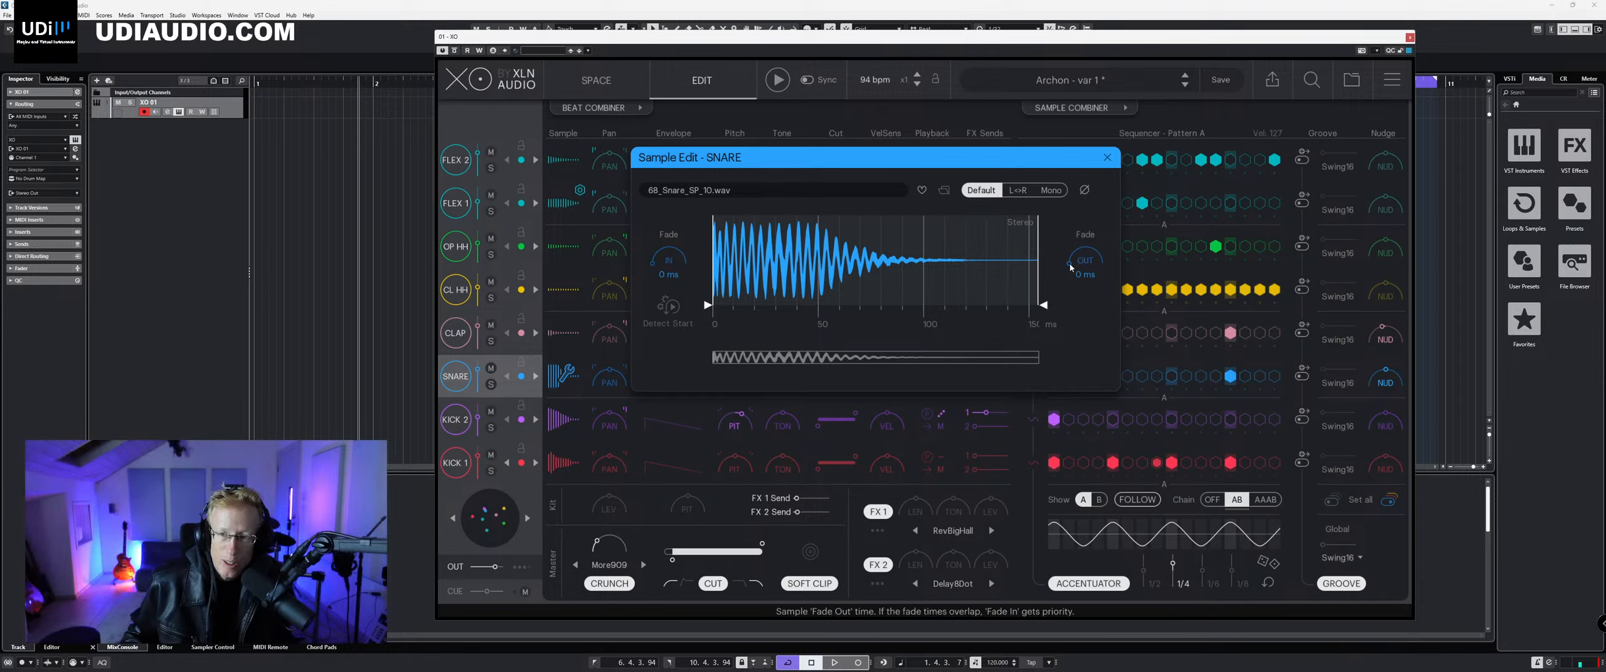
pyautogui.moveTo(1084, 261)
pyautogui.mouseDown()
pyautogui.moveTo(1082, 241)
pyautogui.moveTo(1082, 266)
pyautogui.mouseUp()
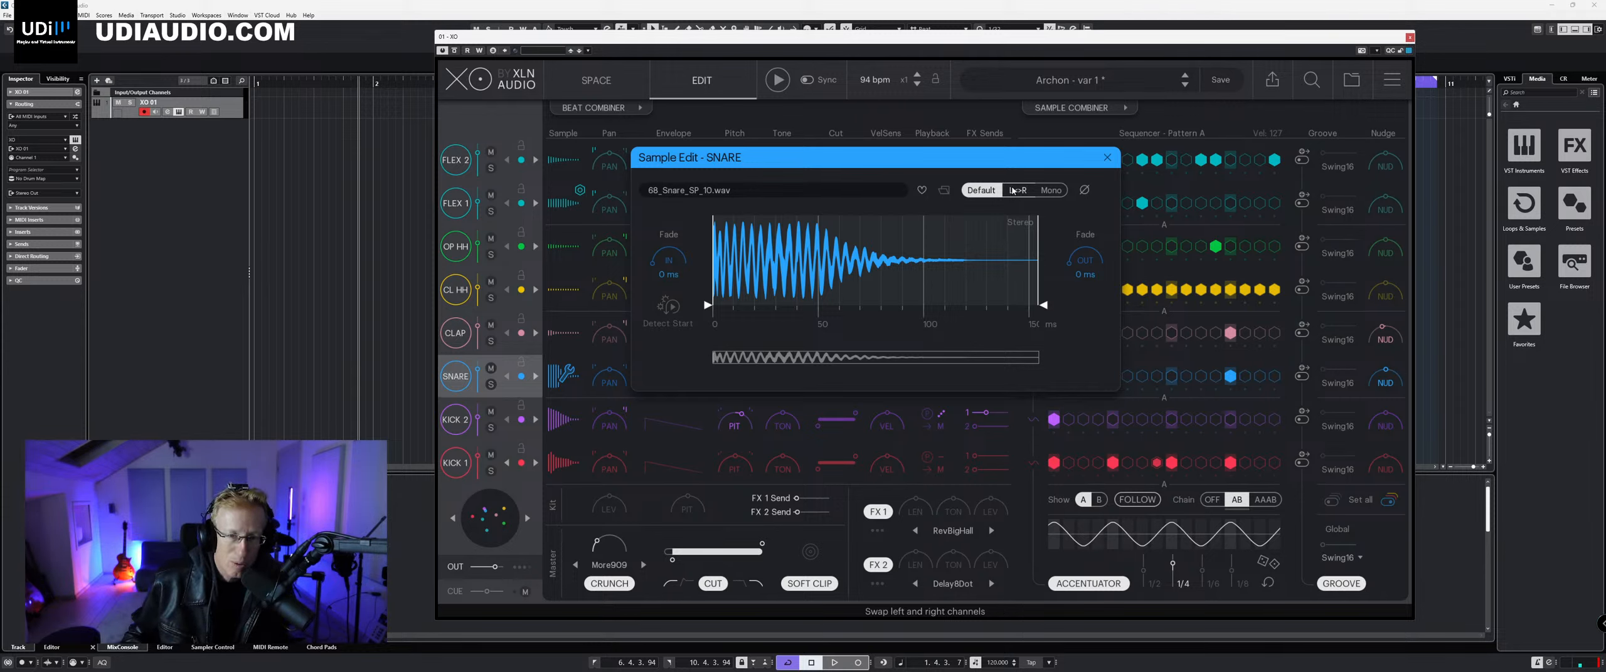
pyautogui.click(1106, 157)
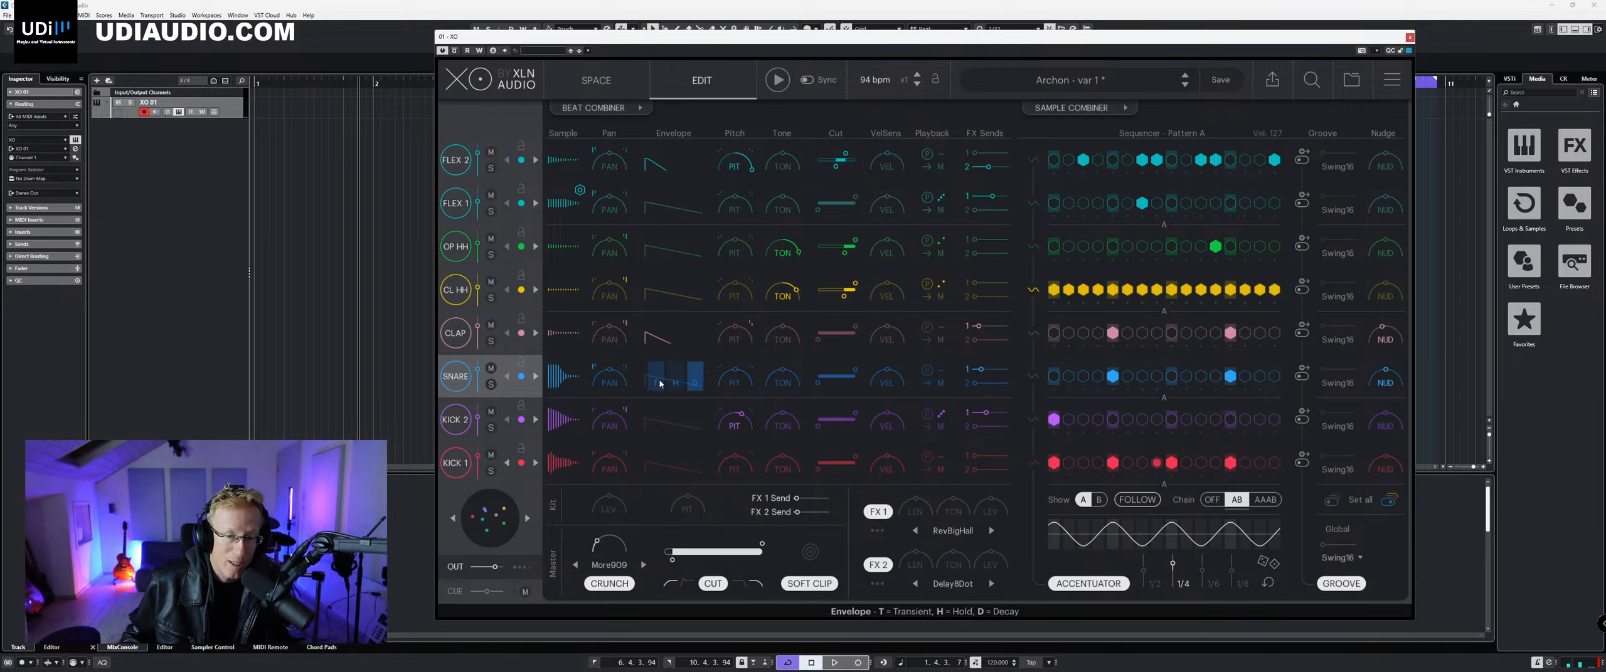
# Step: Shorten the snare's envelope decay and set its pitch to 2.0 semitones
pyautogui.moveTo(660, 384); pyautogui.dragTo(709, 405)
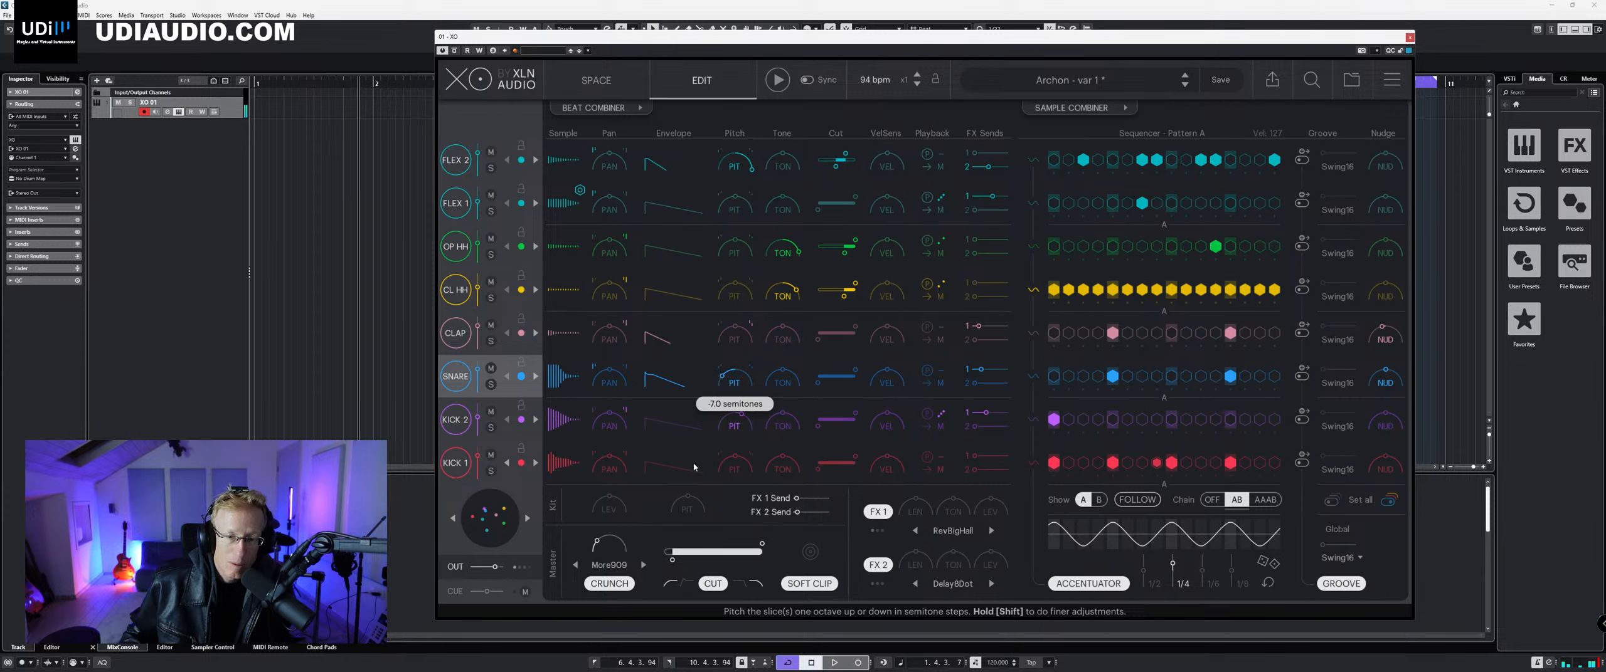
pyautogui.moveTo(693, 462); pyautogui.dragTo(752, 367)
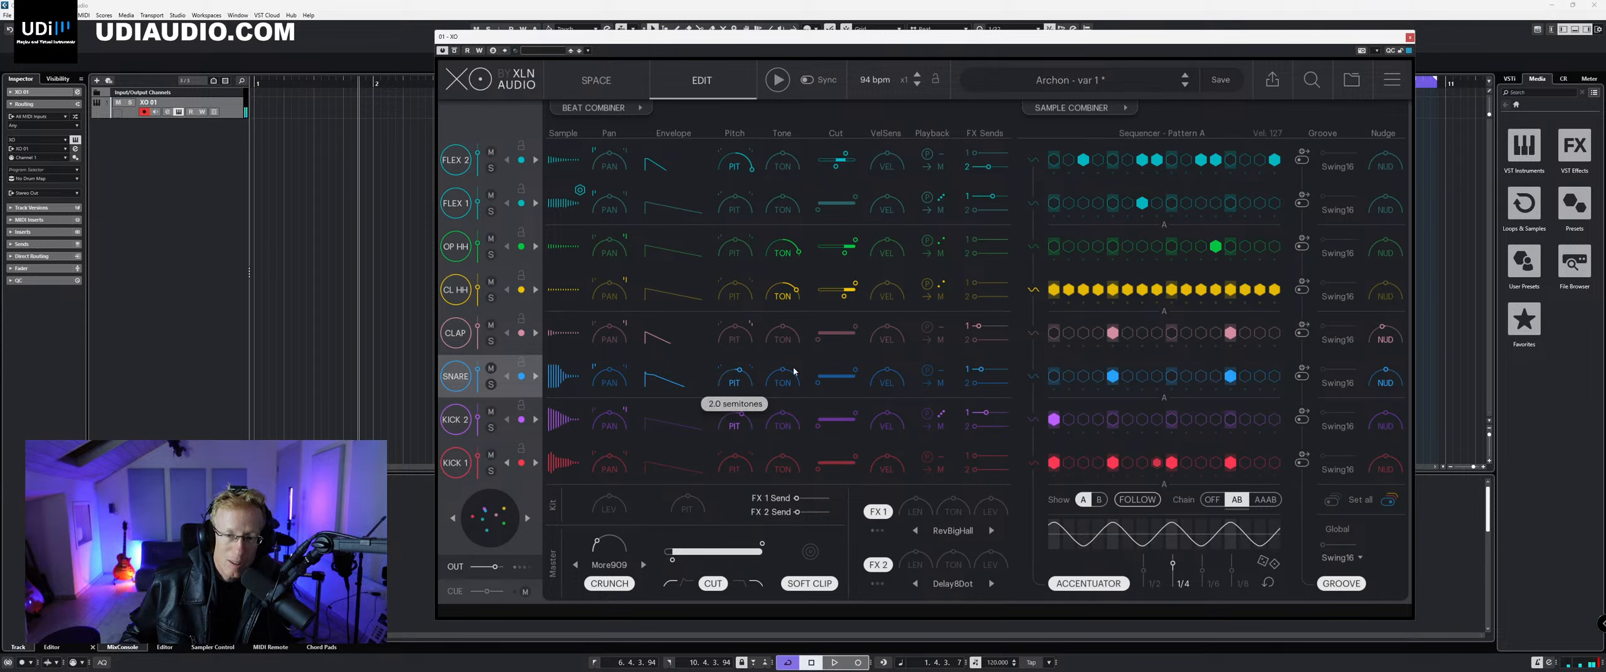
# Step: Raise the snare's Tone slightly and narrow its Cut filter at both the low and high ends
pyautogui.moveTo(783, 372); pyautogui.dragTo(783, 373)
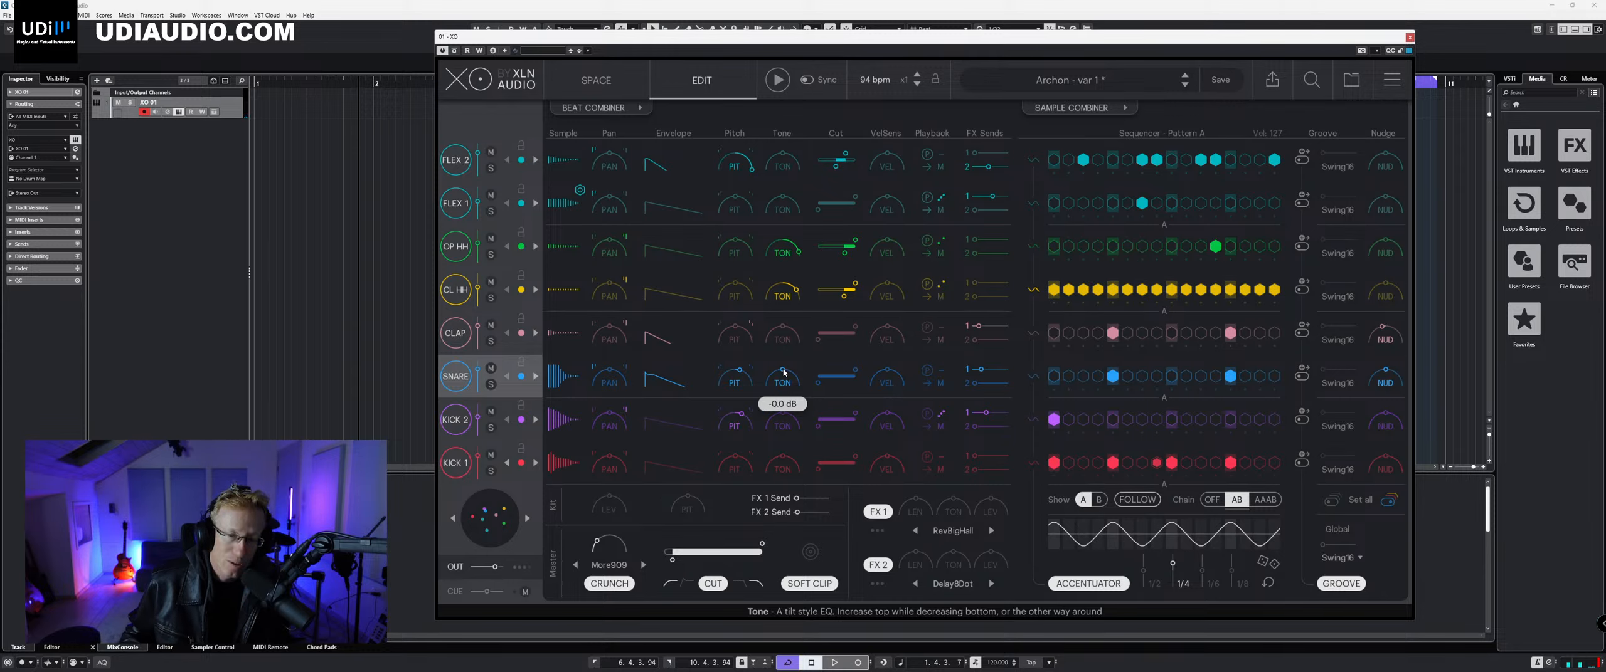
pyautogui.moveTo(784, 372); pyautogui.dragTo(771, 339)
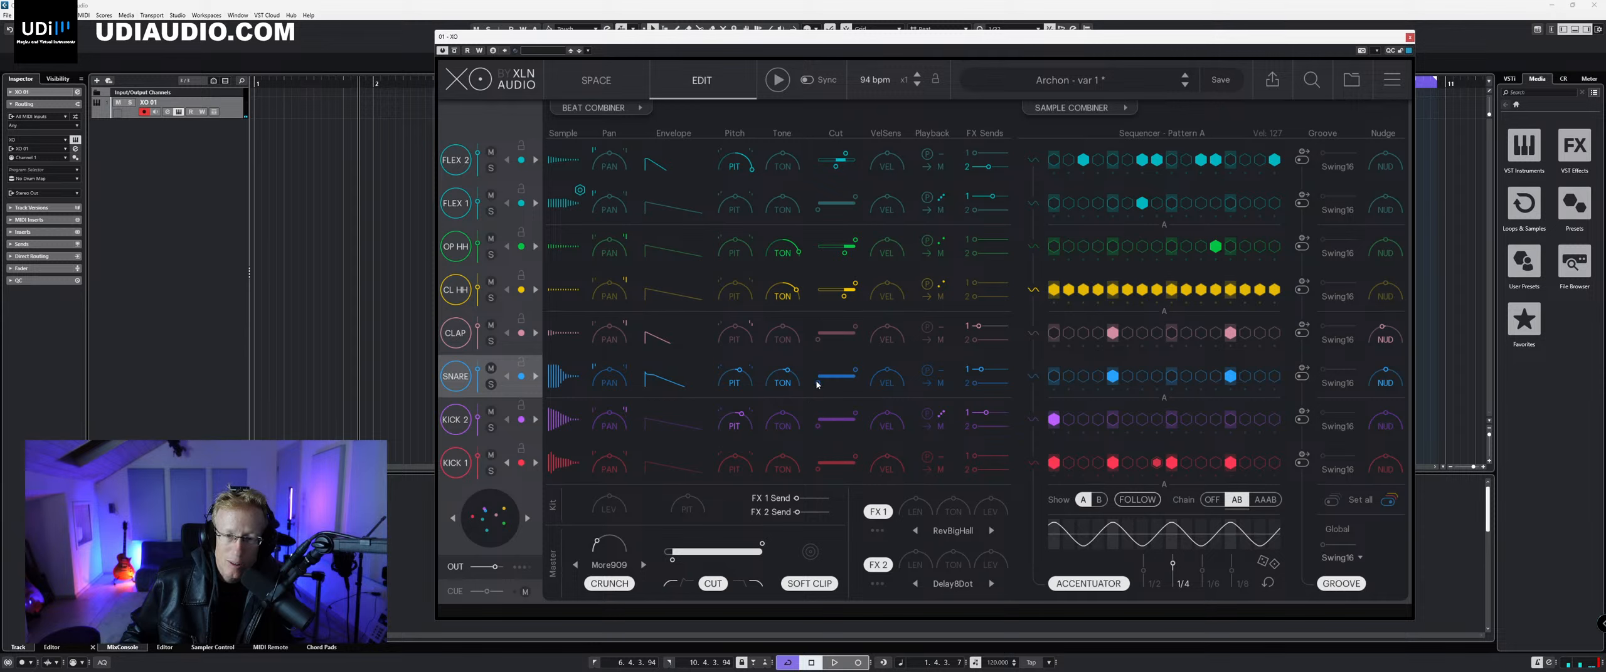
pyautogui.moveTo(818, 382); pyautogui.dragTo(847, 372)
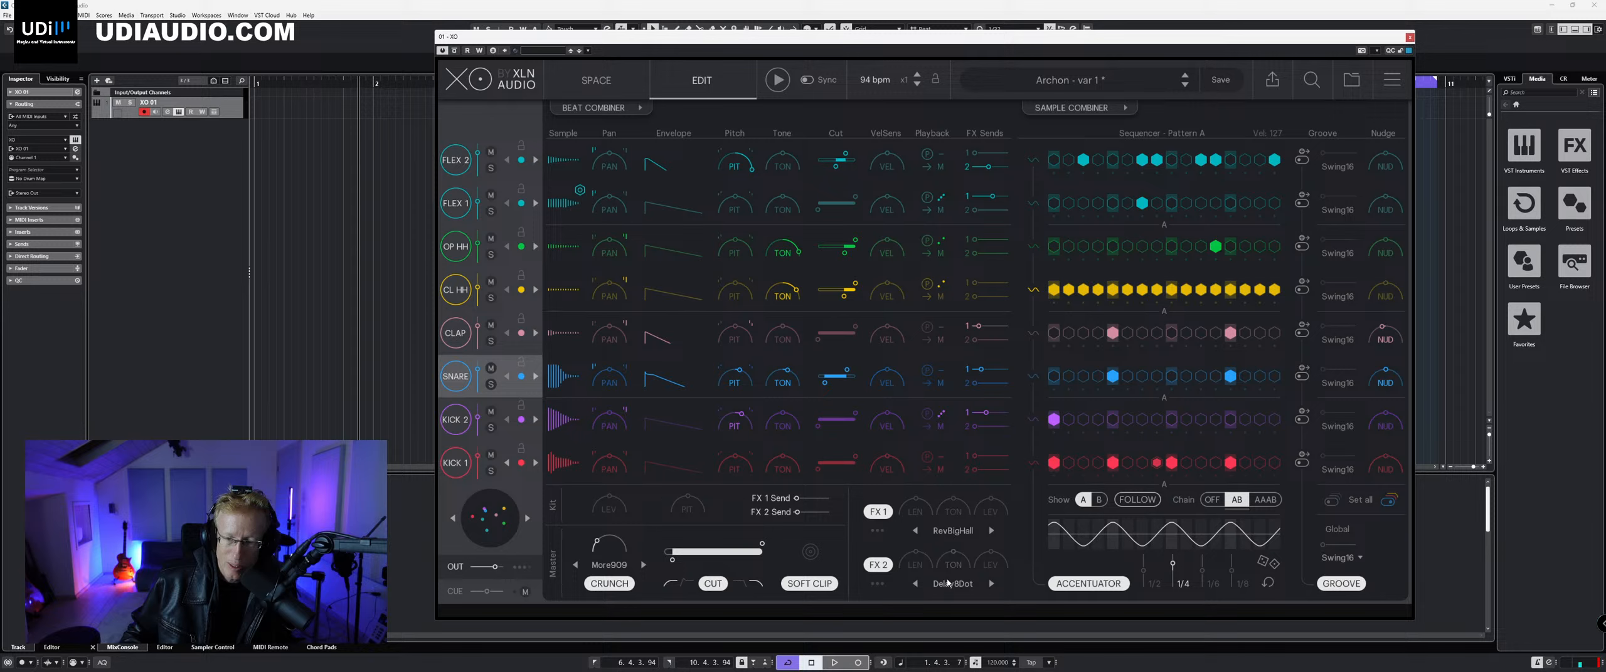
# Step: Raise the snare's FX 1 reverb and FX 2 delay sends, adjusting the reverb send while playing the beat
pyautogui.moveTo(980, 369); pyautogui.dragTo(1000, 372)
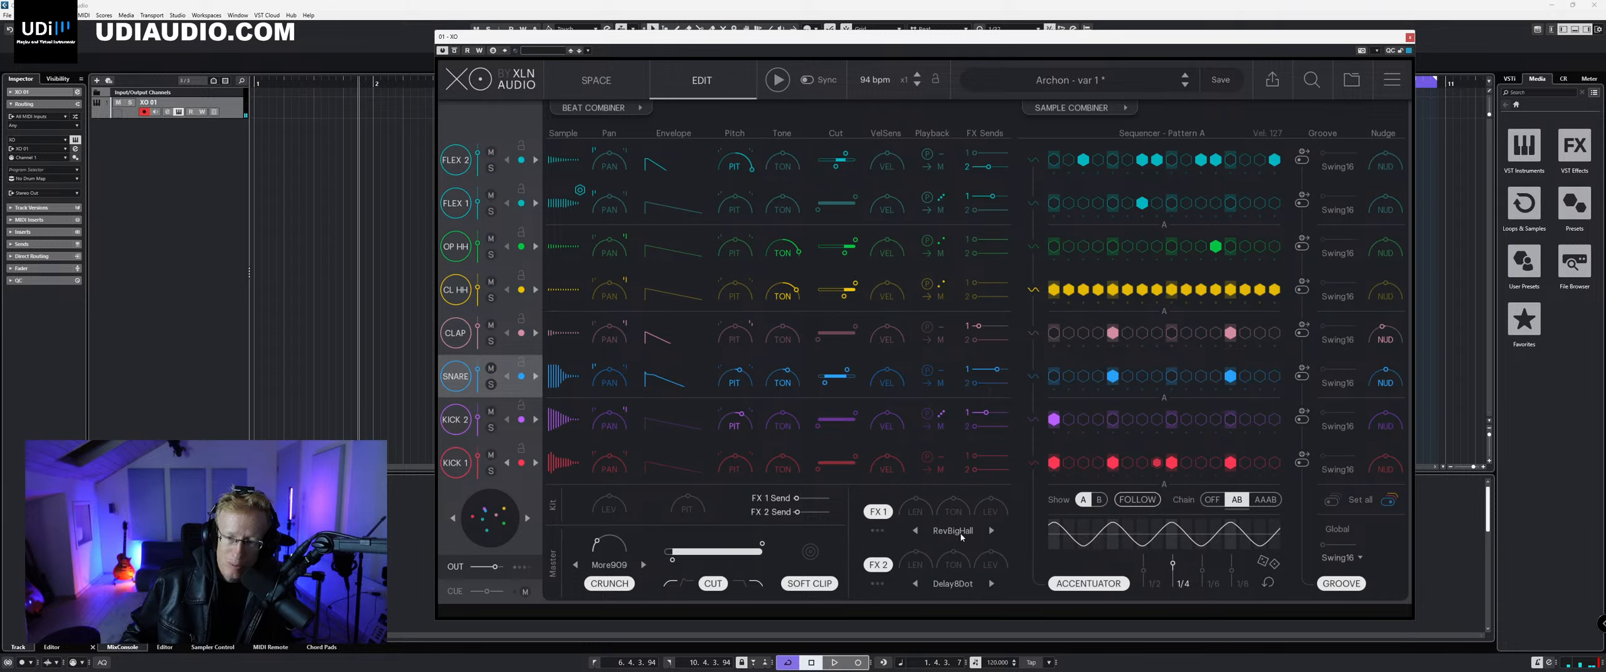
pyautogui.moveTo(975, 383); pyautogui.dragTo(989, 386)
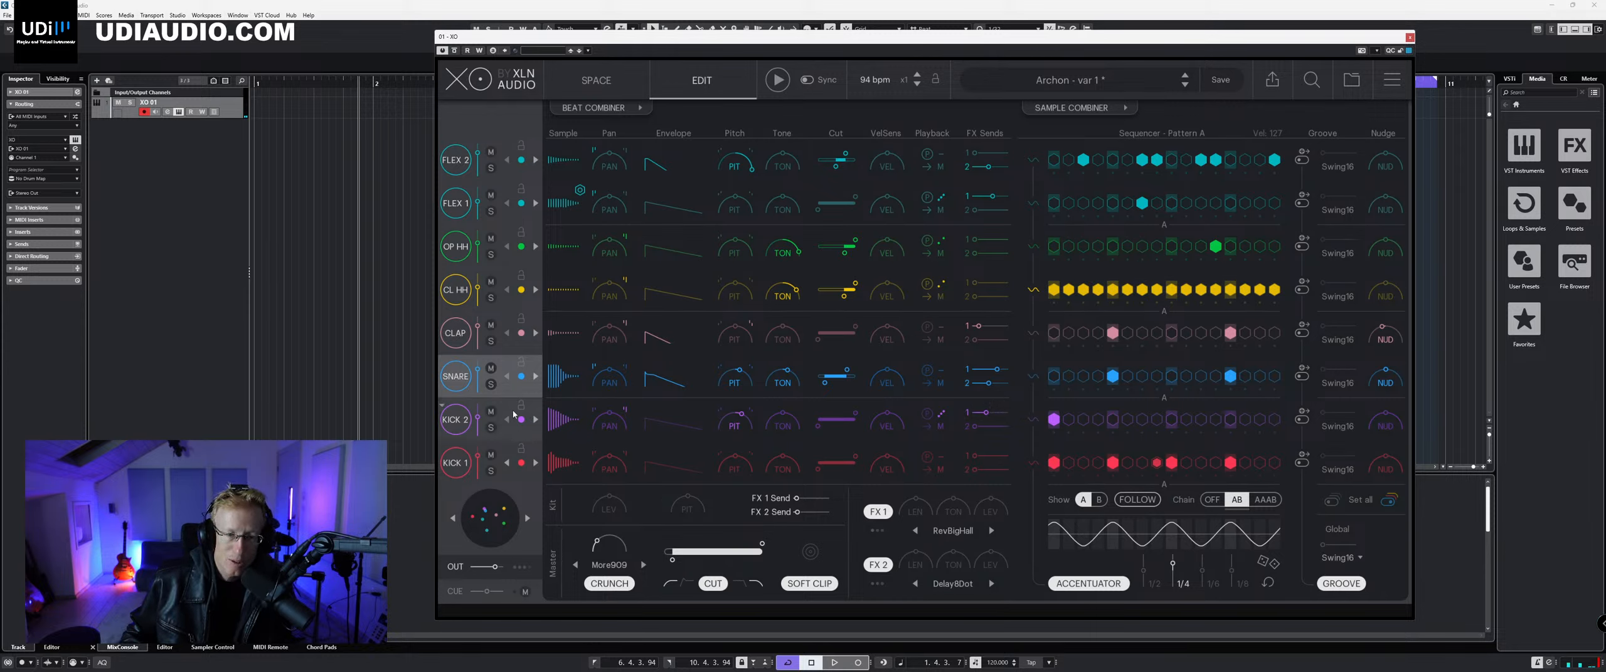
pyautogui.press('space')
pyautogui.press('space')
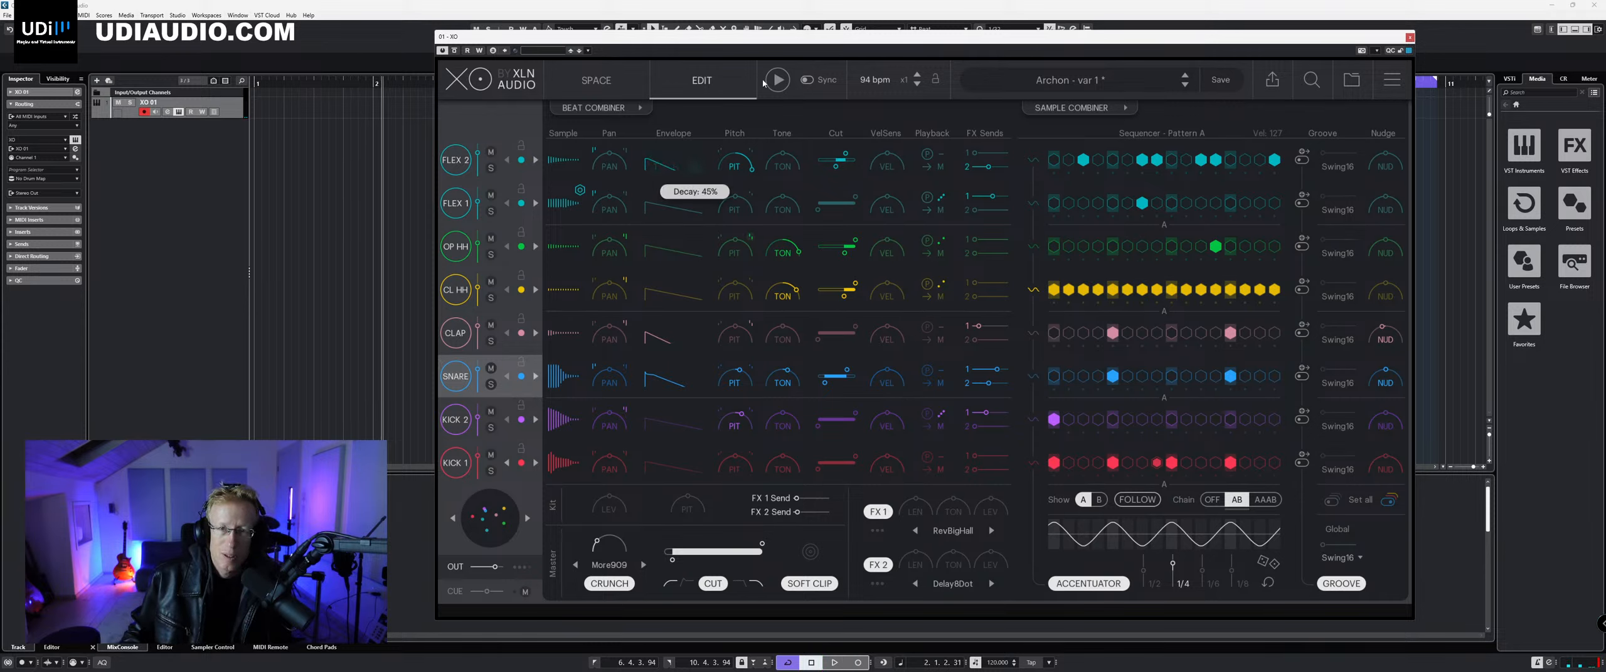
pyautogui.click(776, 81)
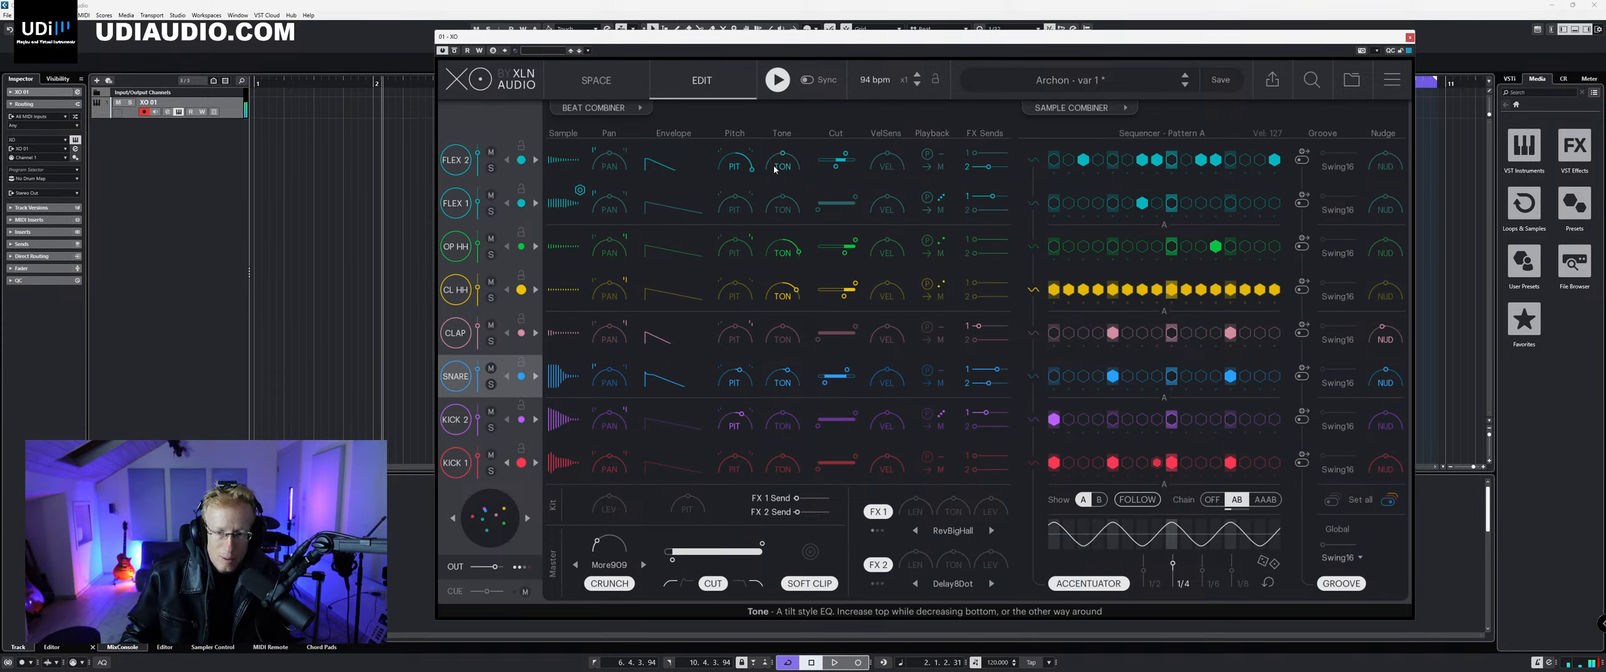
pyautogui.moveTo(997, 369); pyautogui.dragTo(1005, 370)
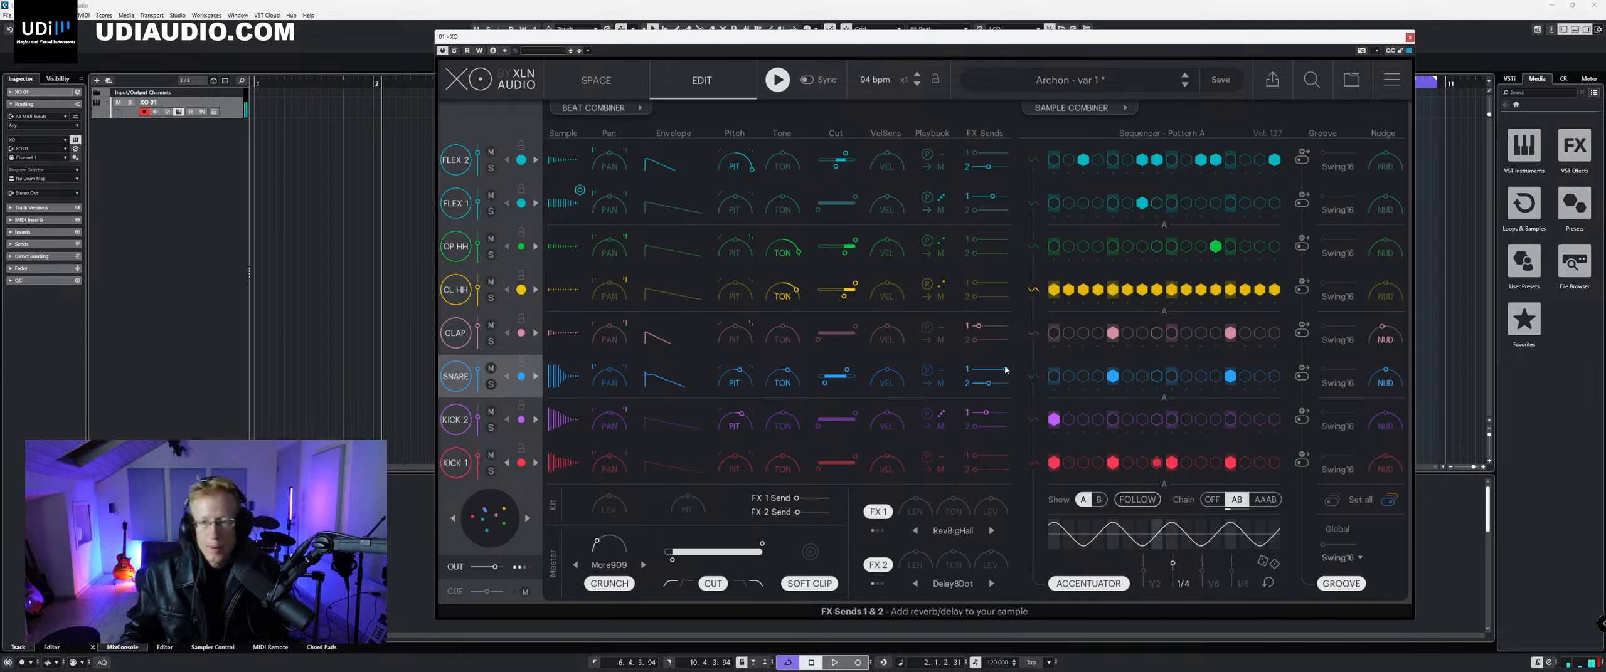
# Step: Stop the beat, switch to the web browser and view the XLN Audio XO product page from its start
pyautogui.click(778, 88)
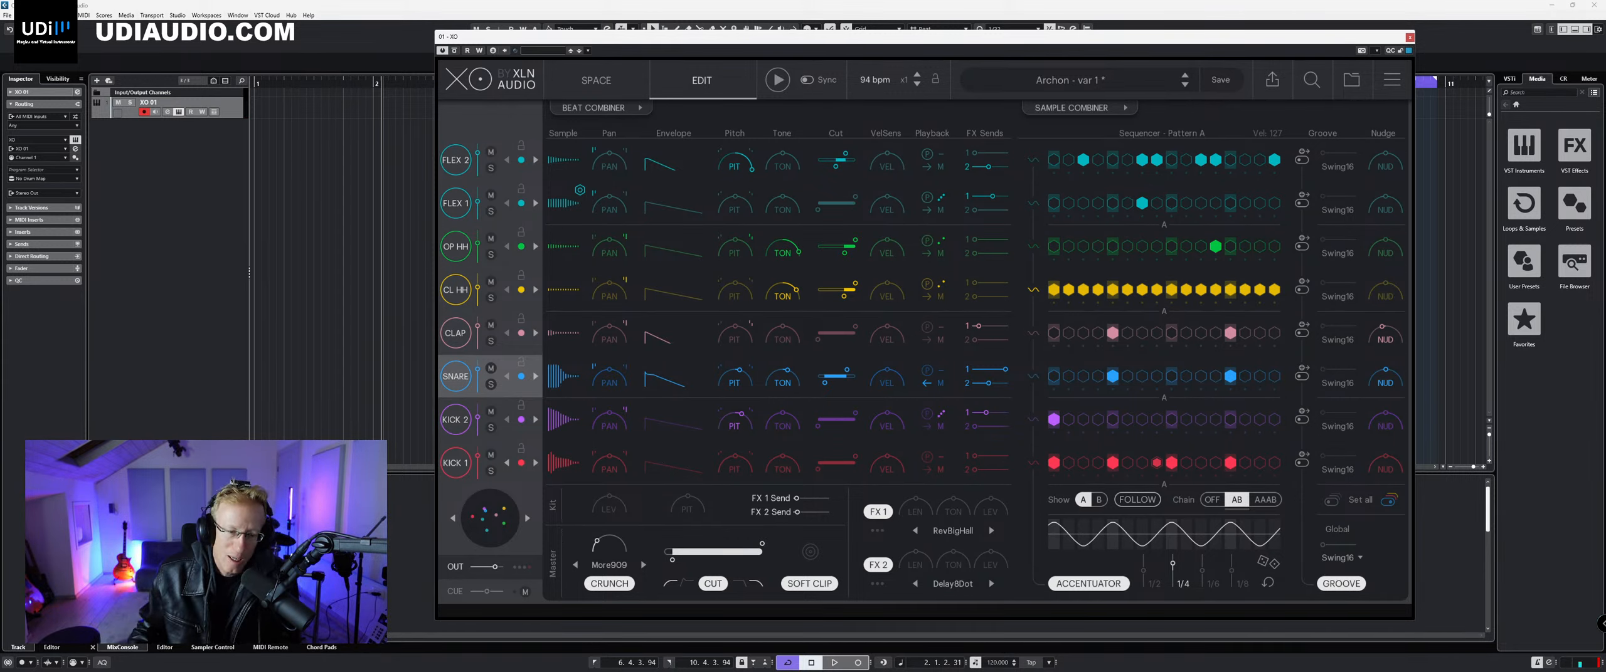
pyautogui.moveTo(767, 663)
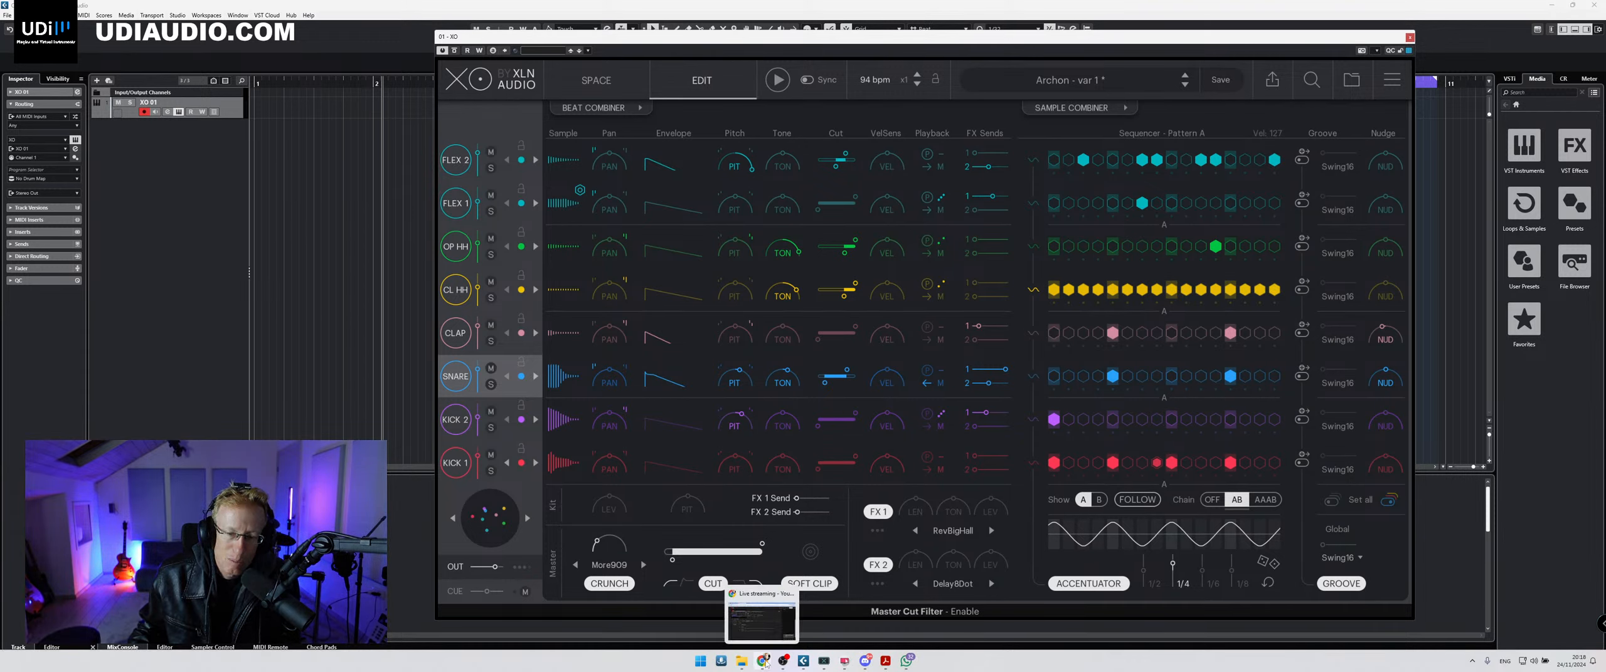
pyautogui.click(766, 662)
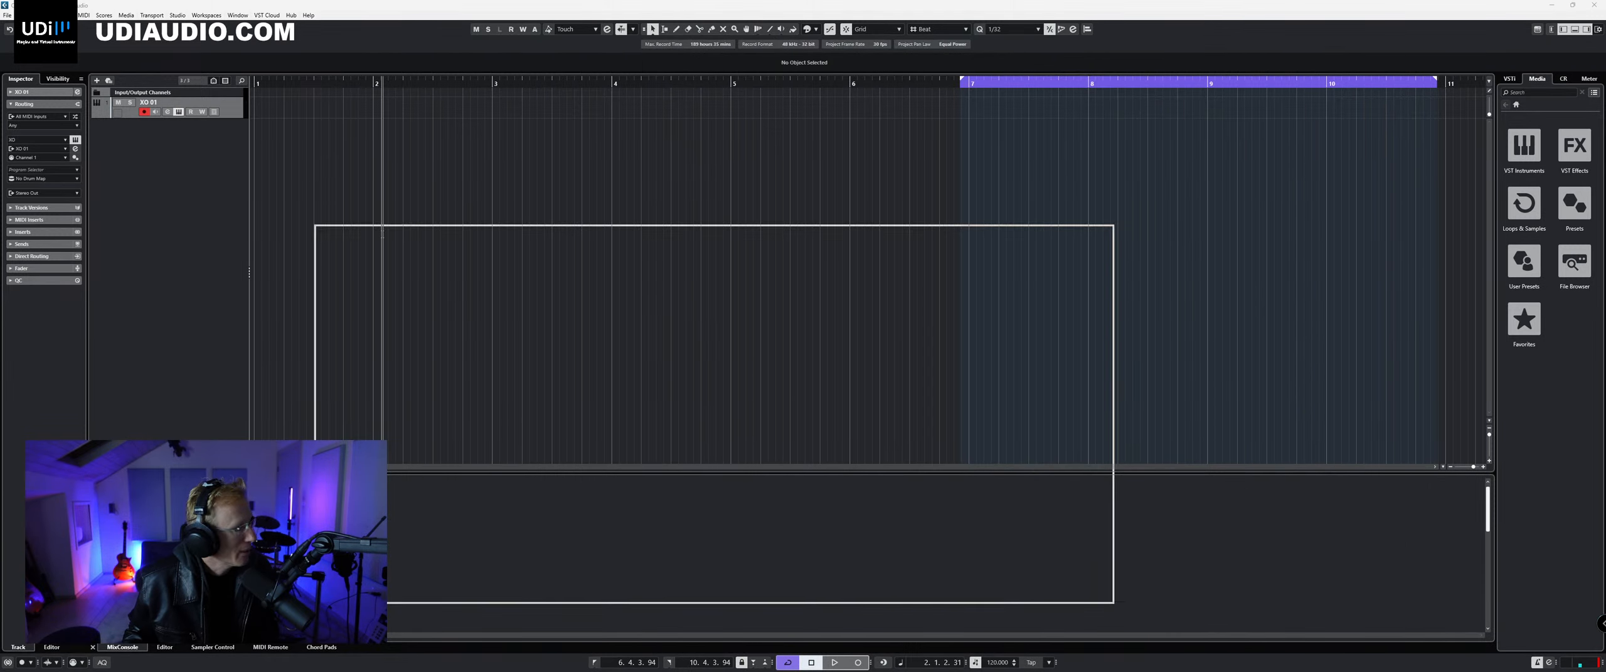
pyautogui.doubleClick(646, 124)
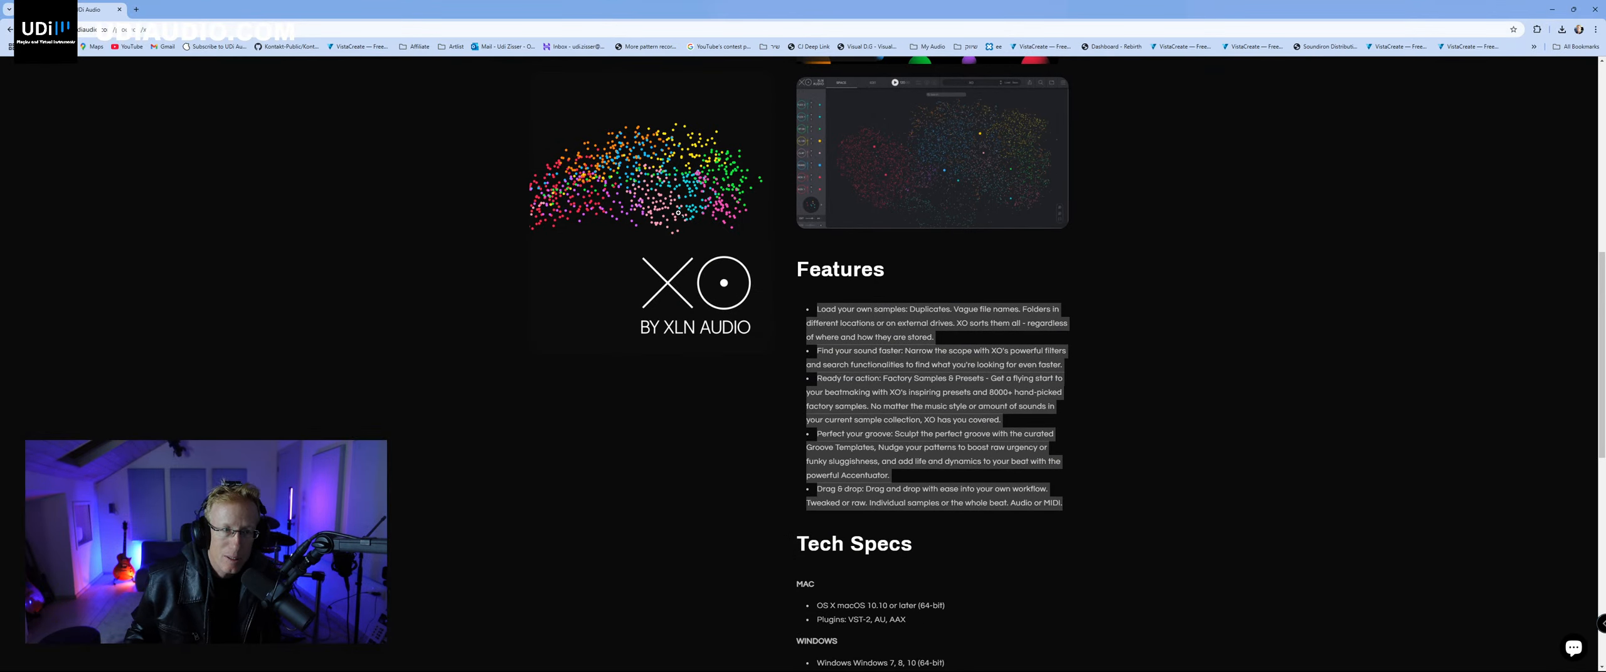
pyautogui.scroll(9, 678, 214)
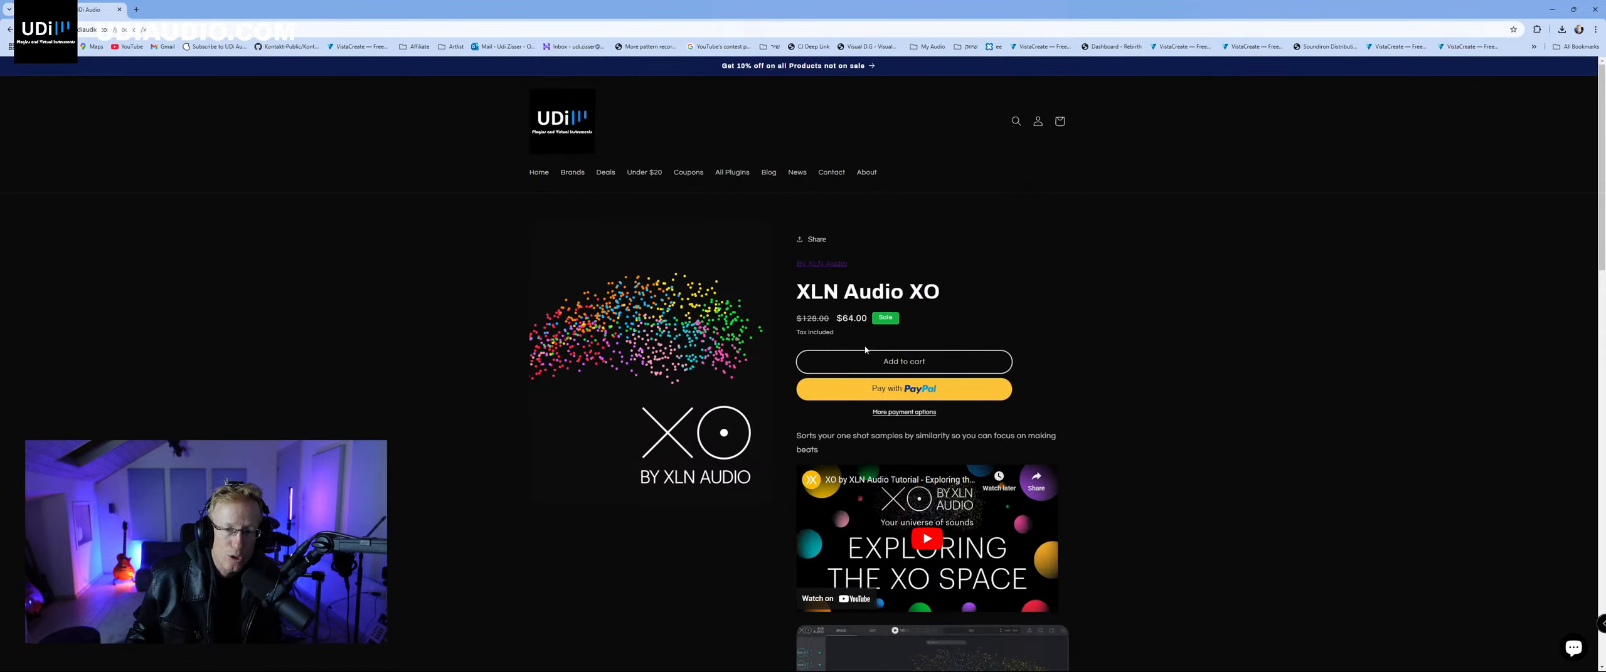
# Step: Open the UDi Audio store's home page, look through its Black Friday plugin sales, and return to the XO plugin
pyautogui.click(206, 28)
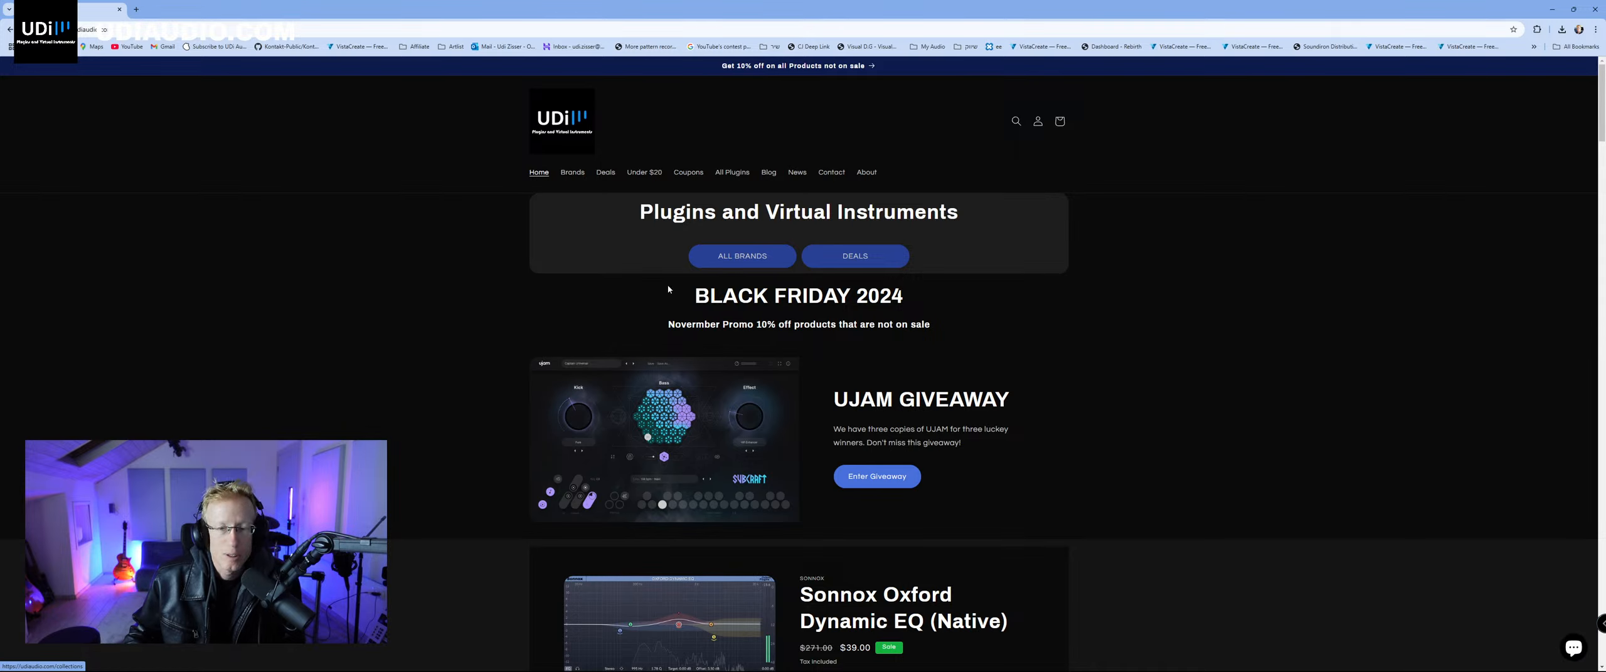
pyautogui.scroll(-10, 790, 343)
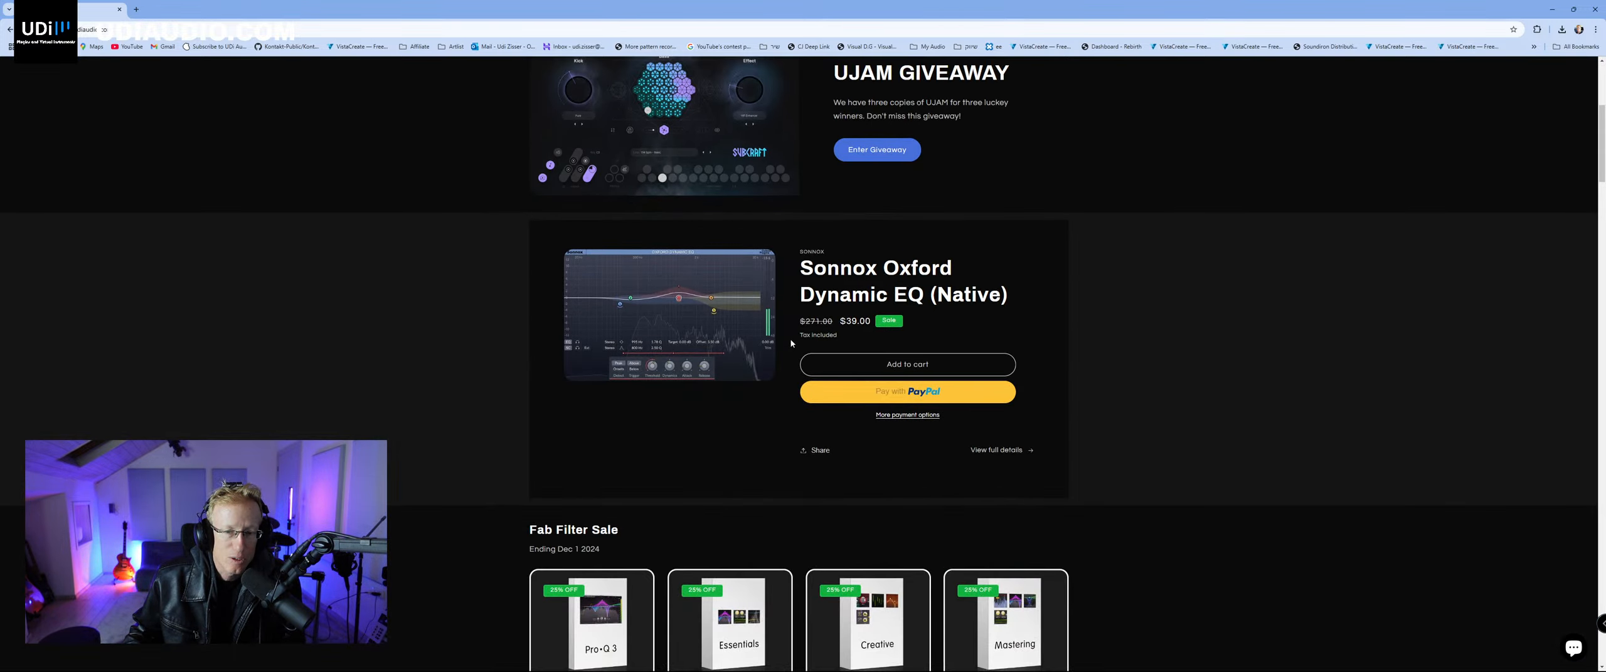
pyautogui.scroll(-3, 790, 342)
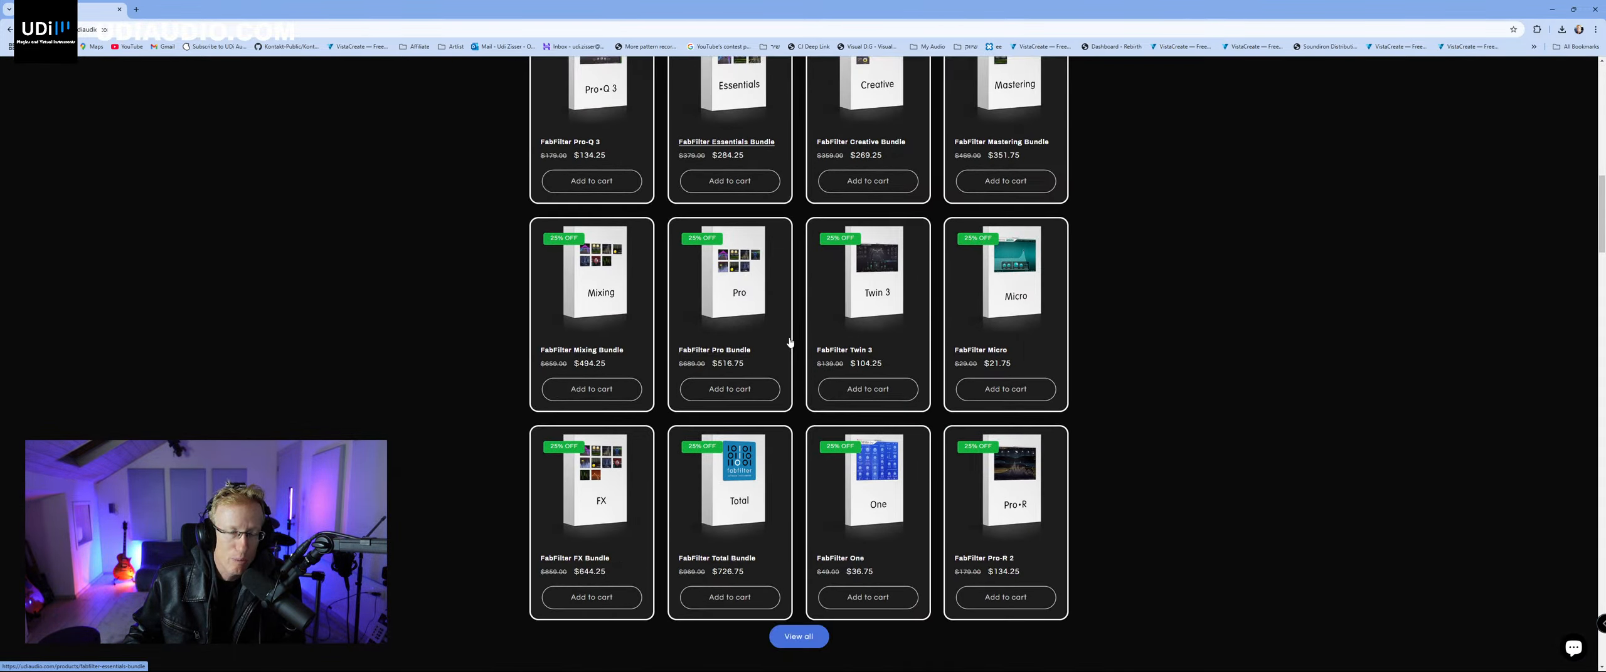
pyautogui.scroll(3, 789, 342)
pyautogui.scroll(-7, 790, 340)
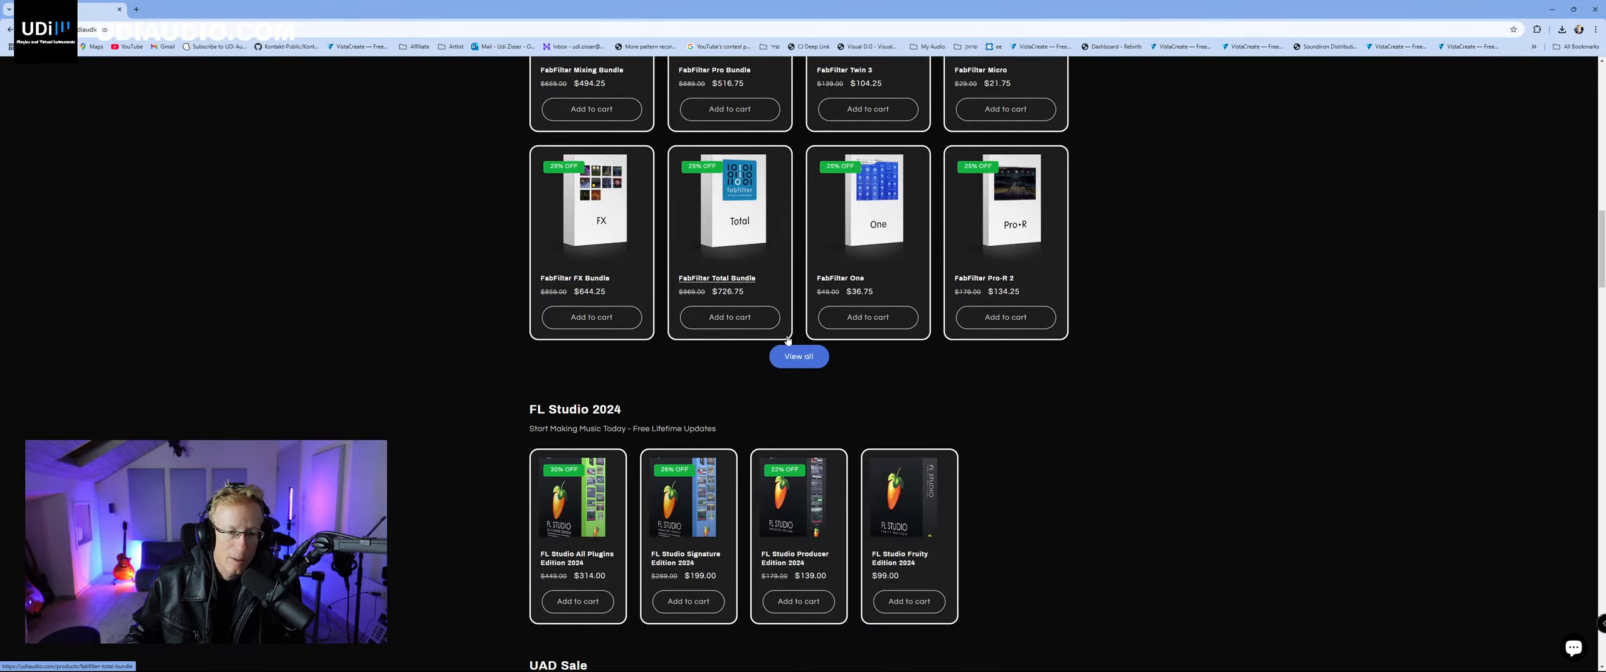
pyautogui.scroll(-6, 788, 340)
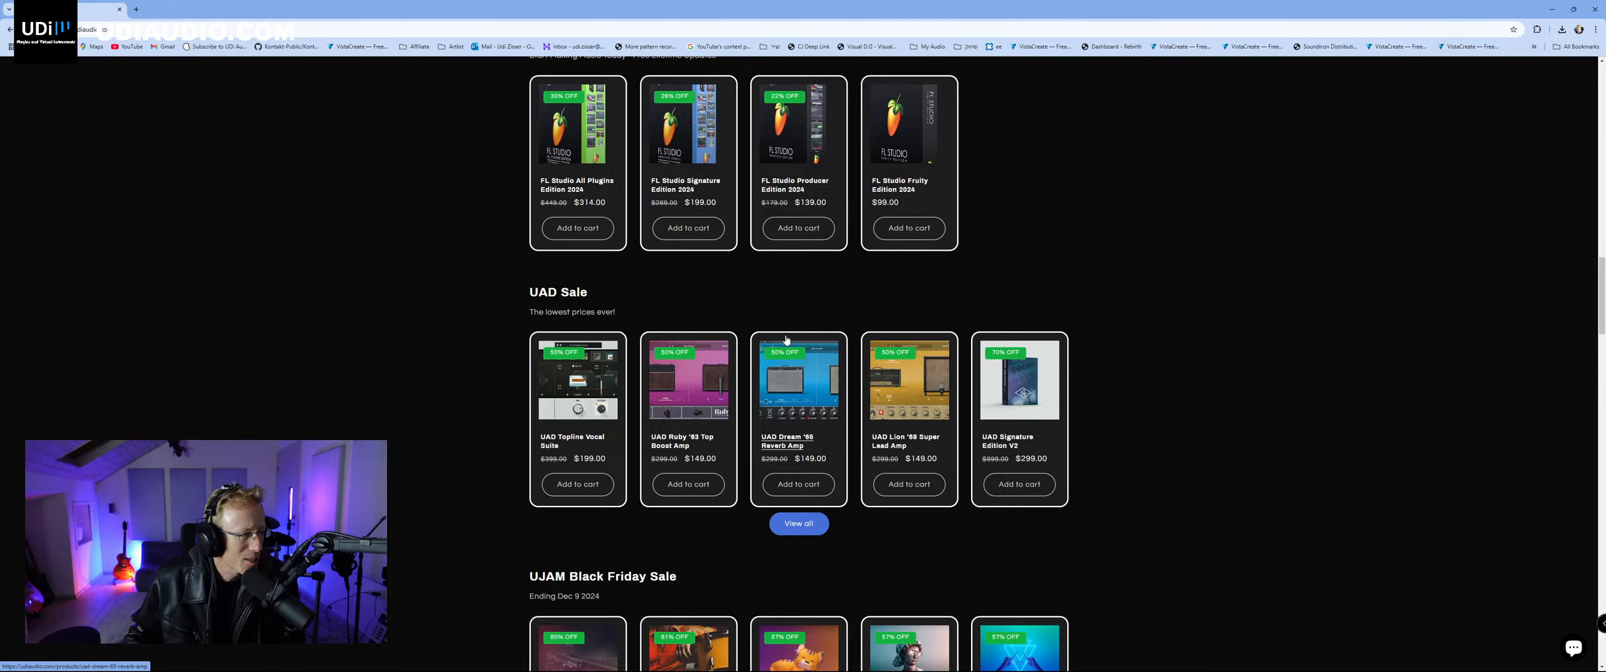
pyautogui.scroll(-5, 787, 339)
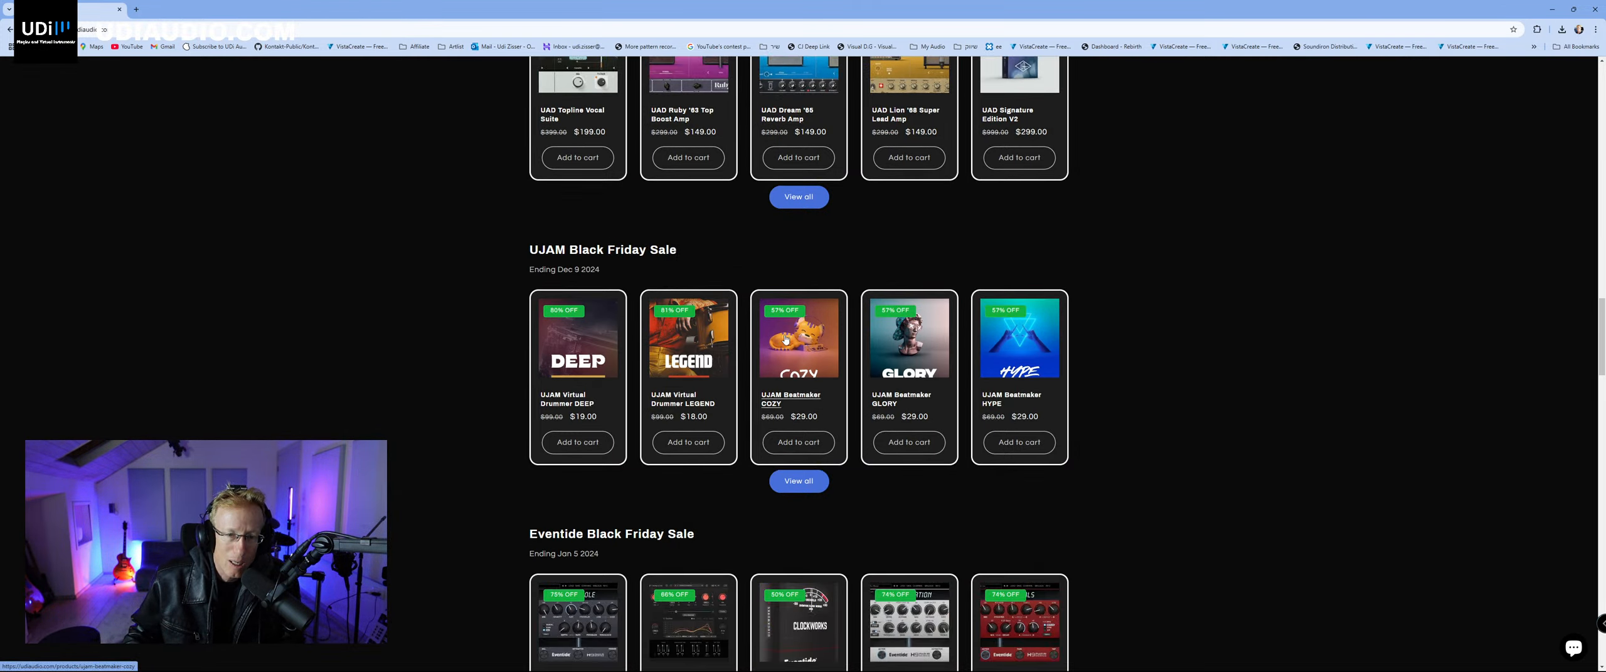
pyautogui.scroll(-3, 785, 339)
pyautogui.scroll(-2, 784, 339)
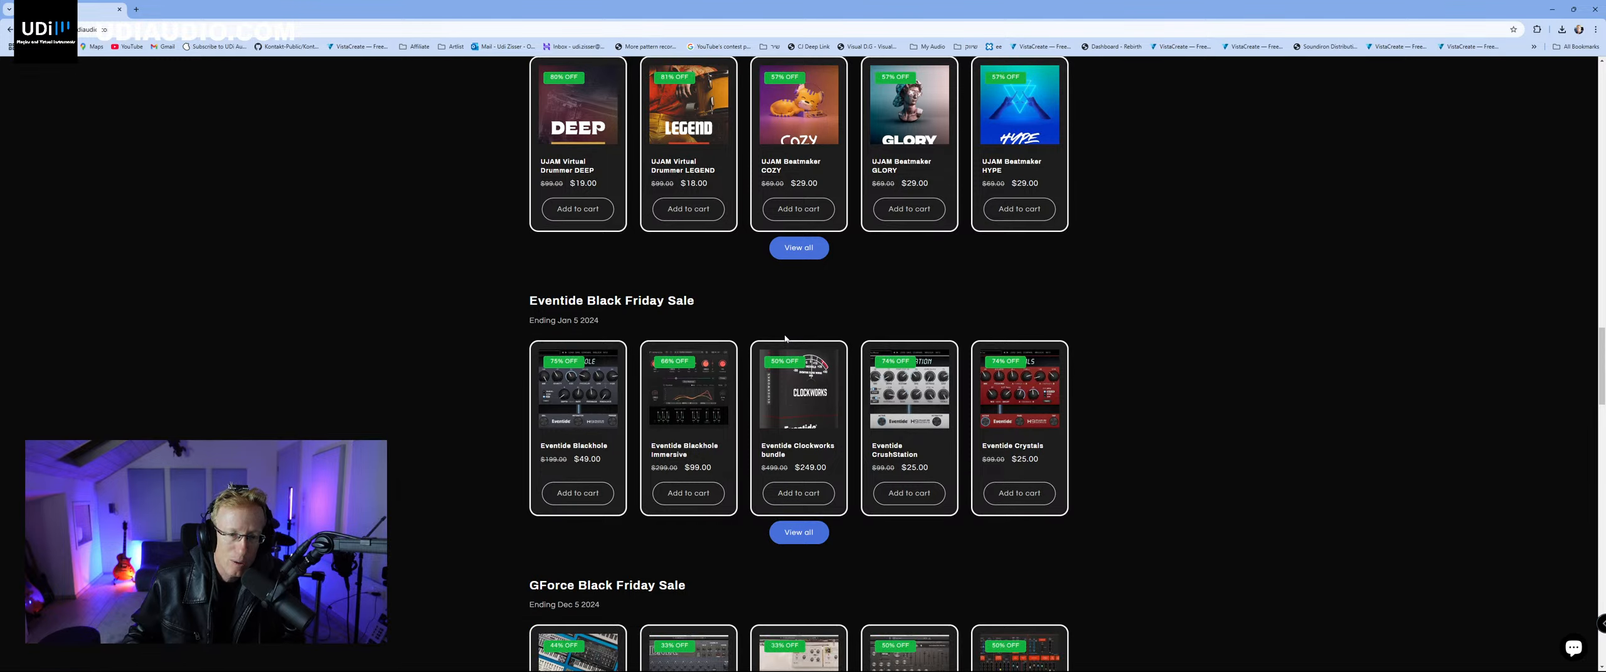
pyautogui.scroll(-2, 785, 340)
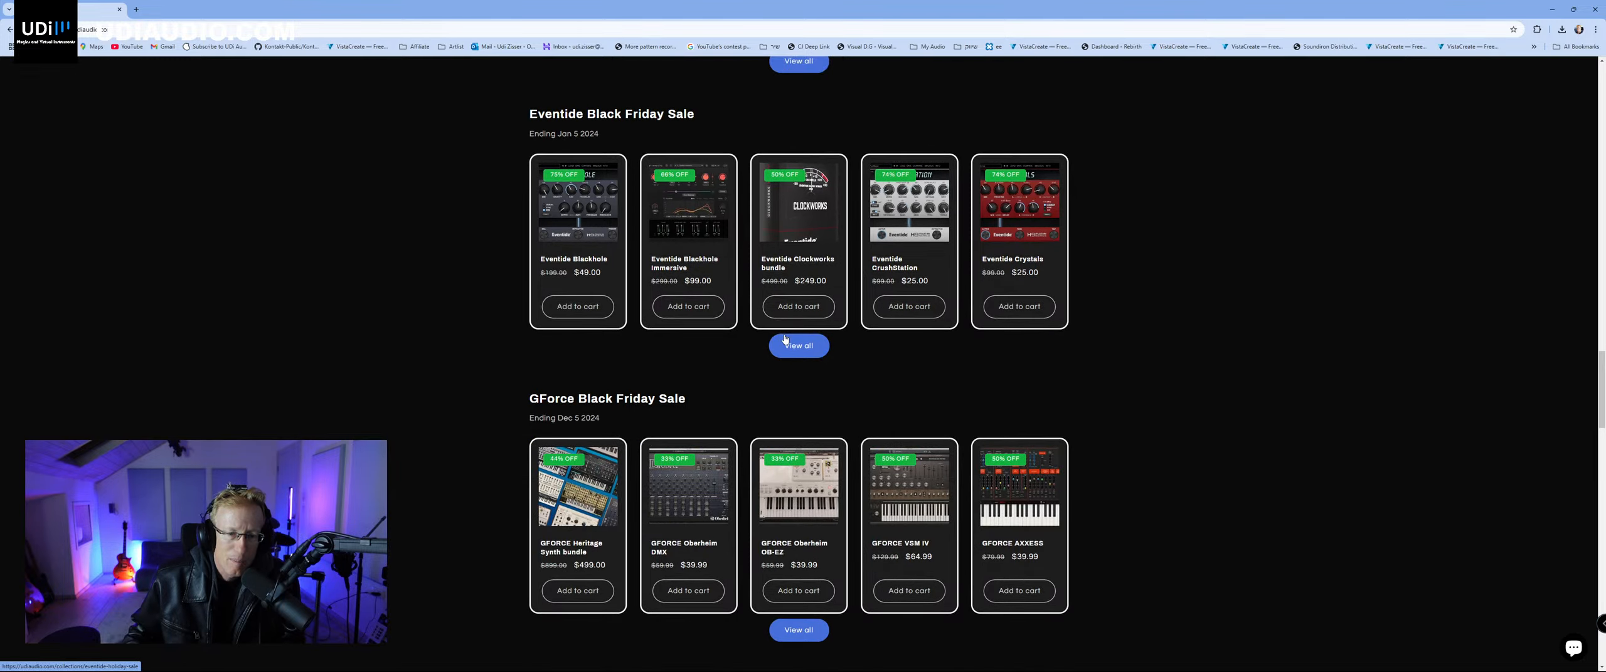
pyautogui.scroll(-5, 785, 339)
pyautogui.scroll(-7, 784, 338)
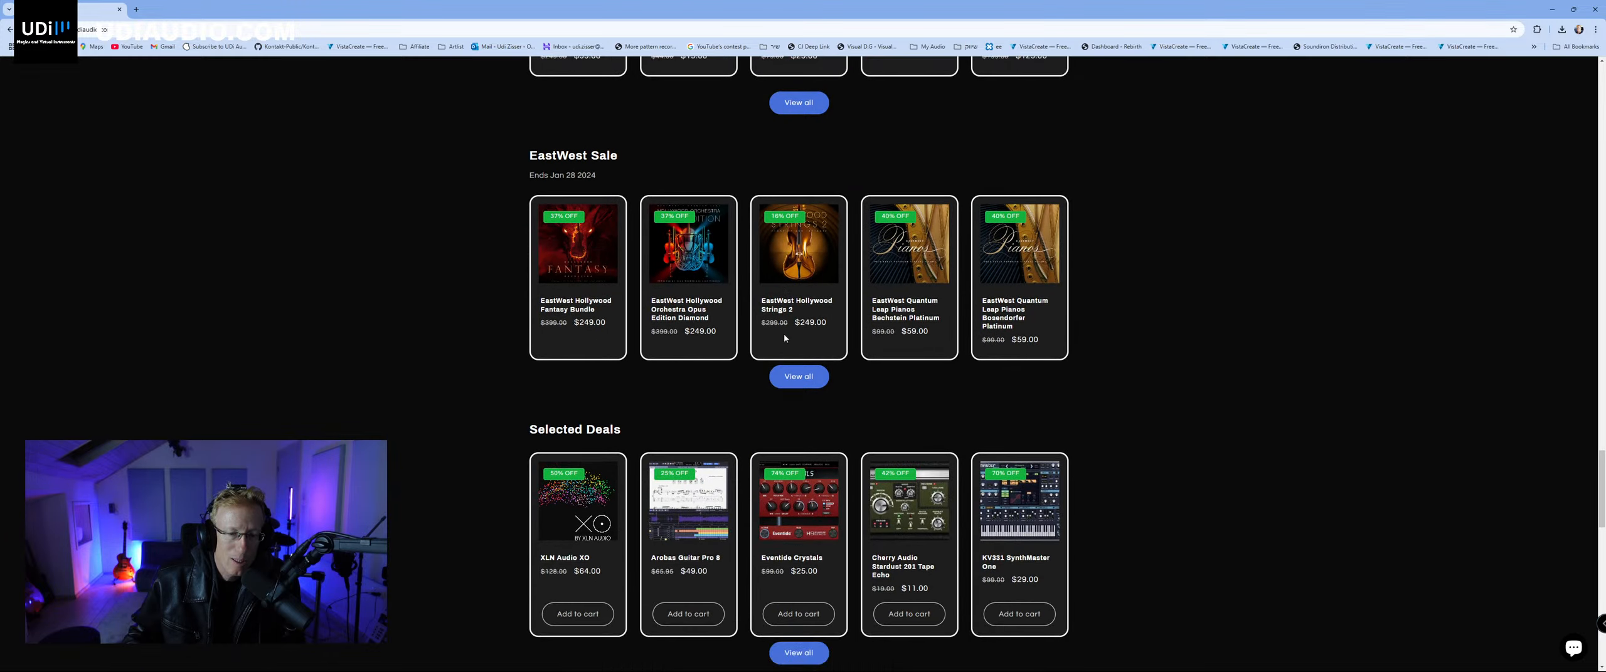
pyautogui.scroll(20, 784, 338)
pyautogui.scroll(10, 782, 337)
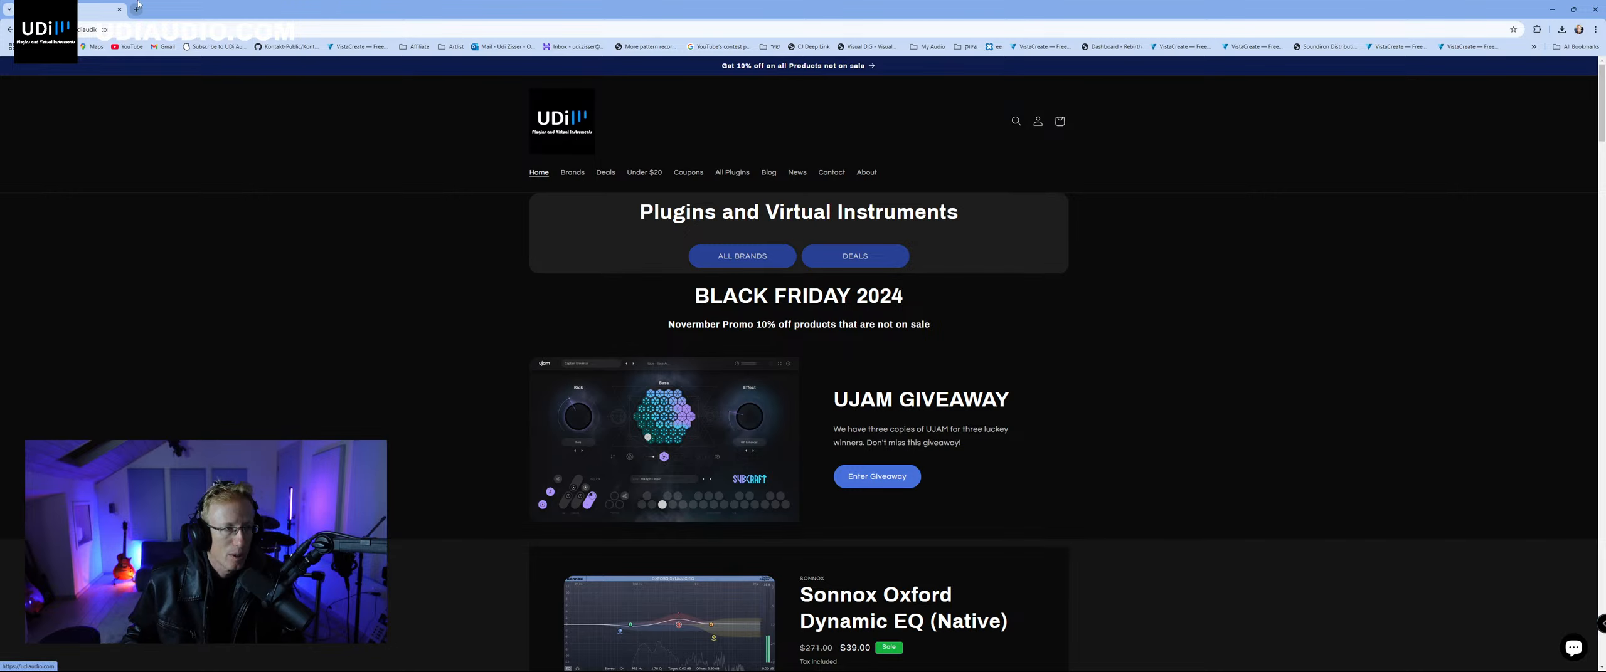
pyautogui.click(1552, 9)
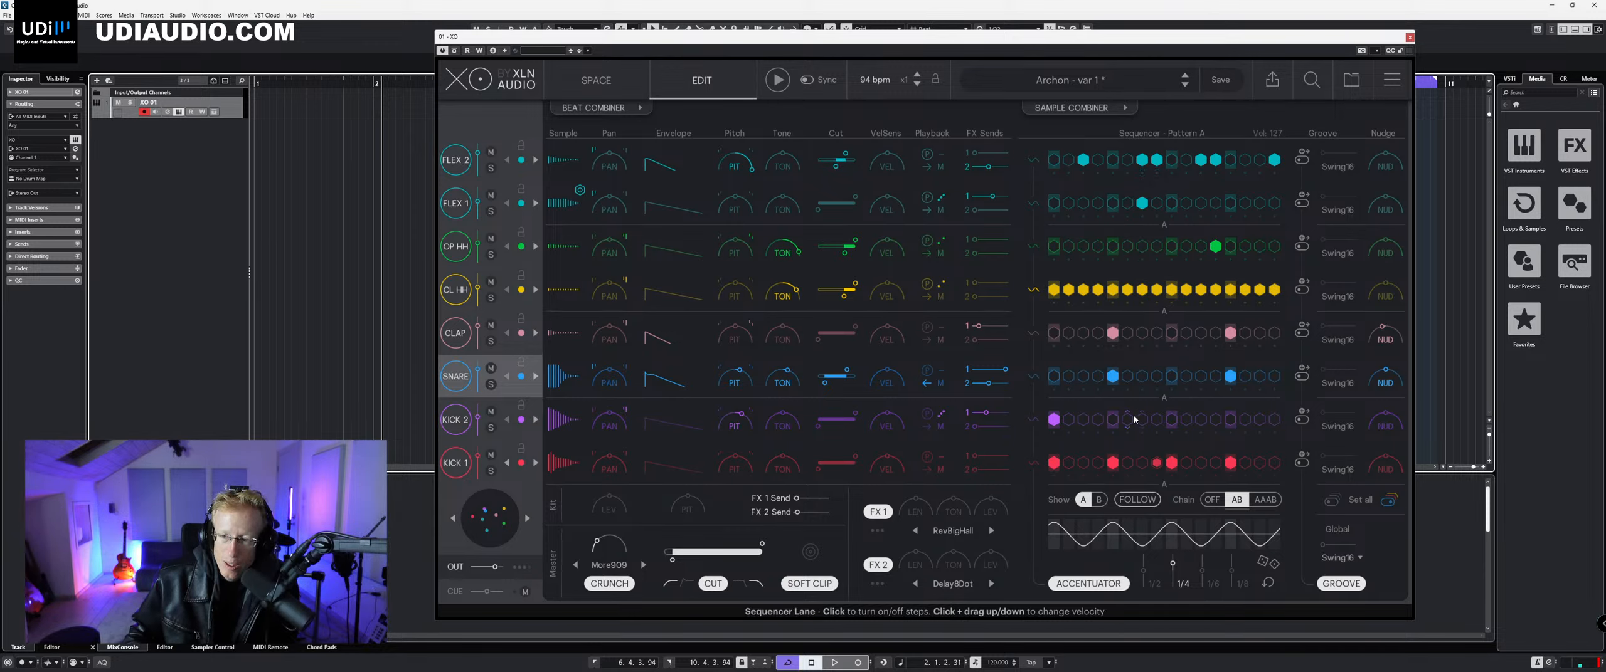
# Step: Compare sequencer patterns A and B, and add extra Kick 1 hits in the last quarter of pattern B
pyautogui.click(1099, 499)
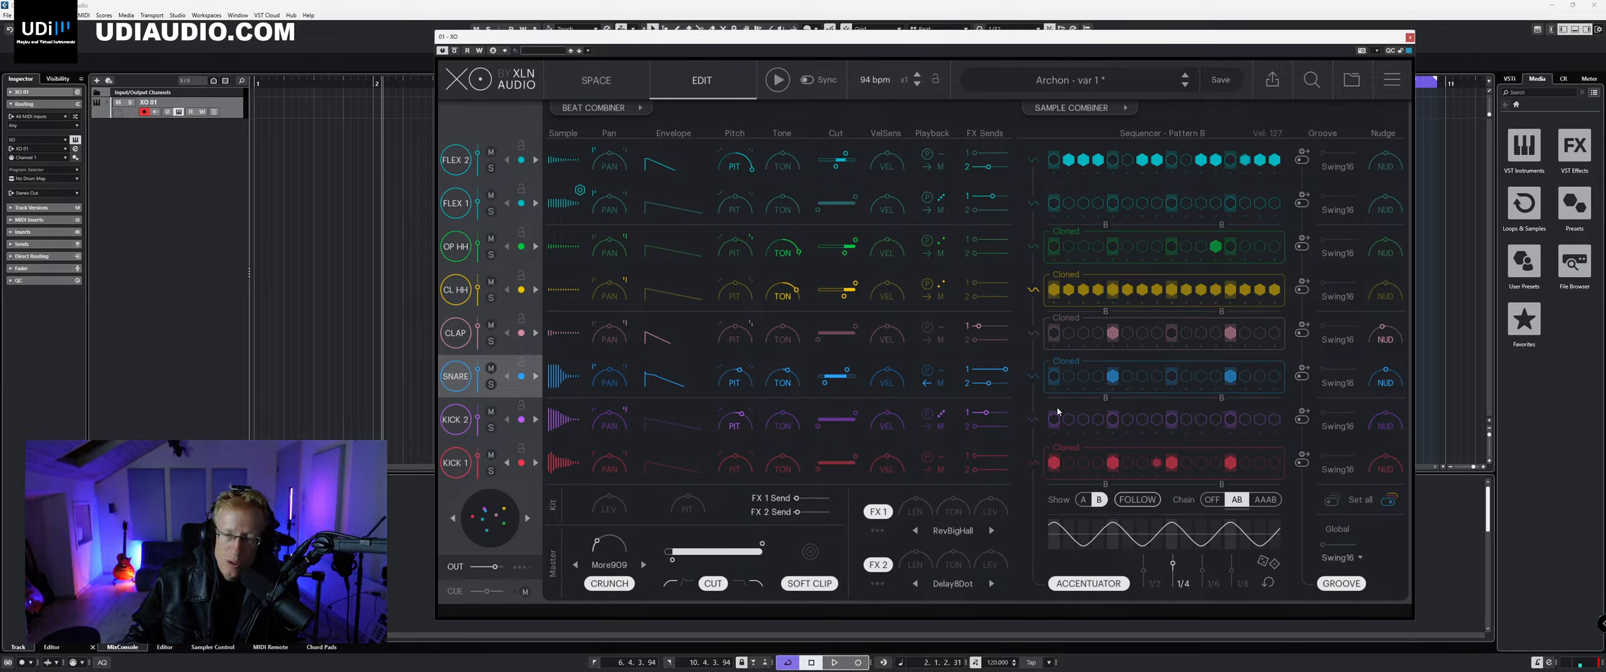
pyautogui.click(1084, 501)
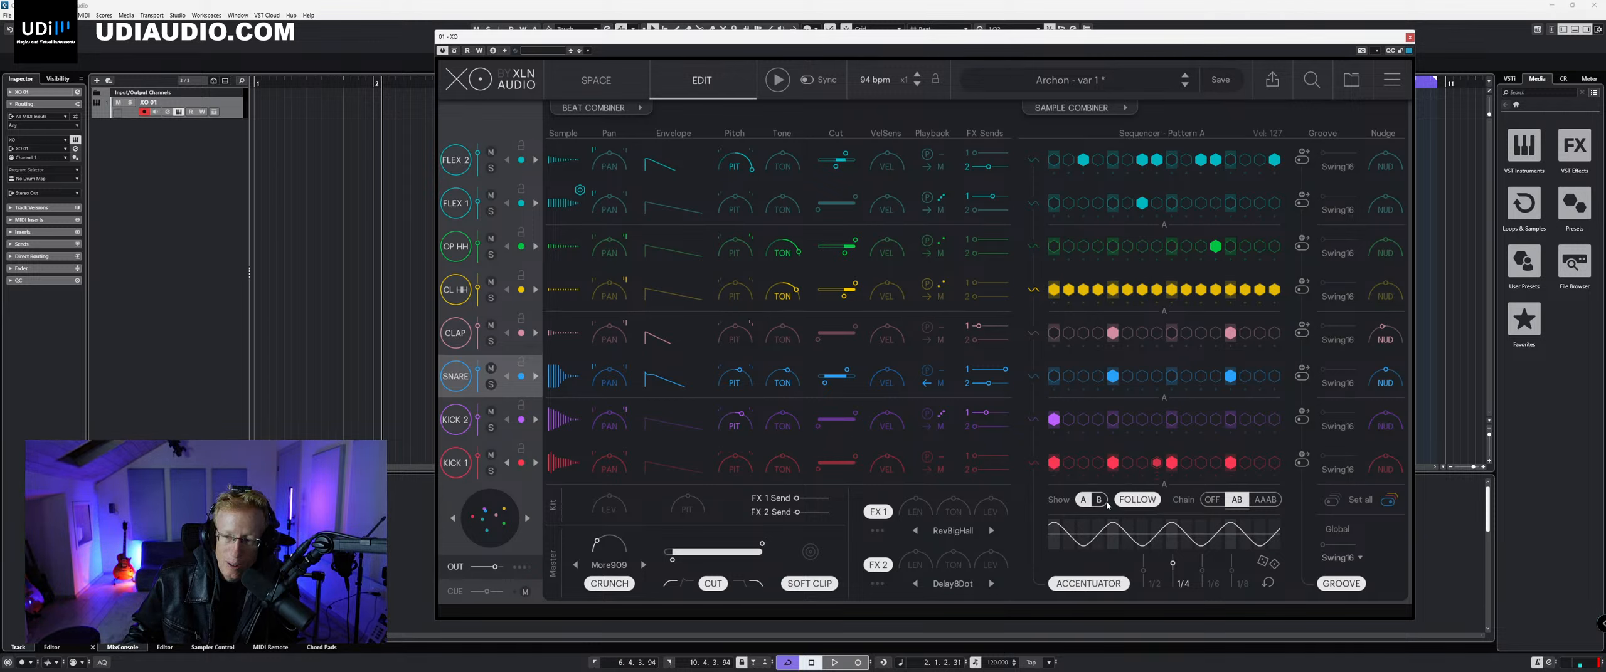
pyautogui.click(1104, 502)
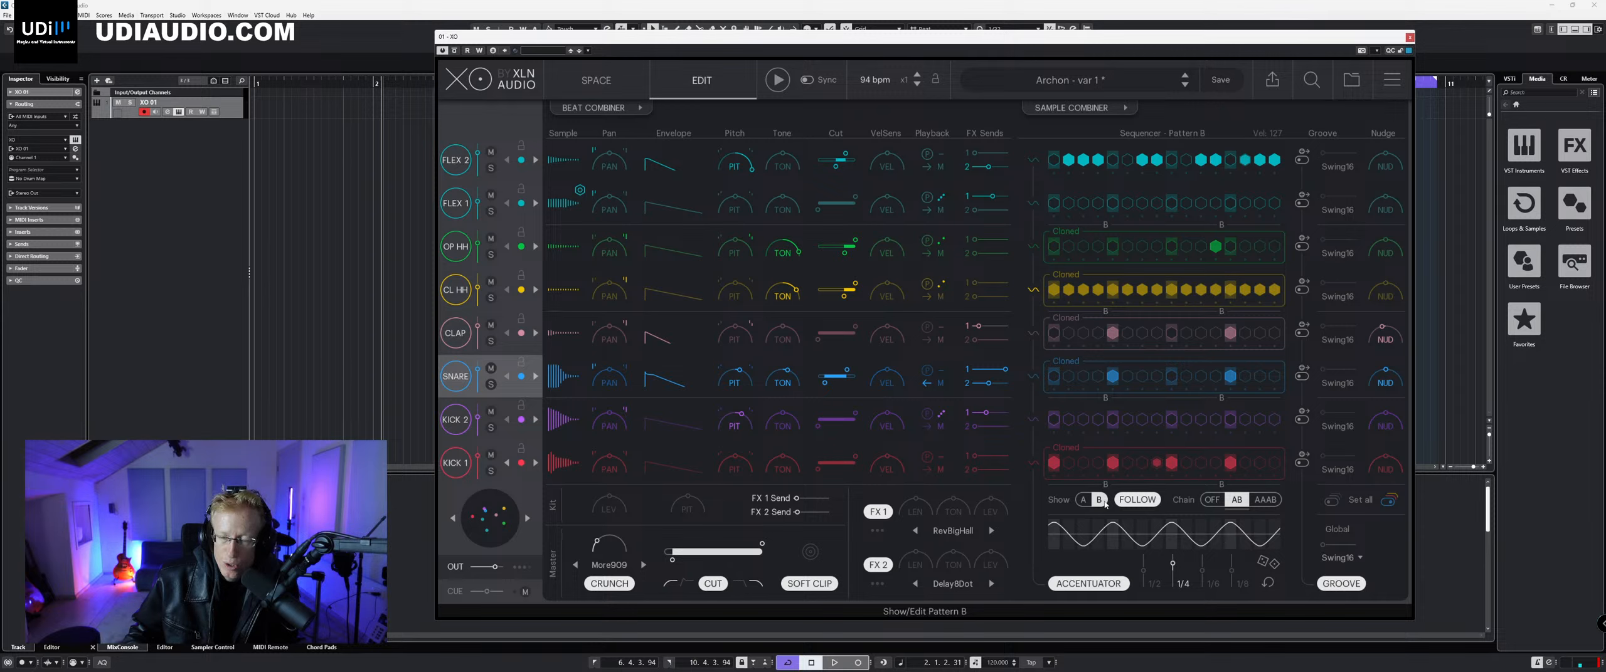
pyautogui.click(1274, 464)
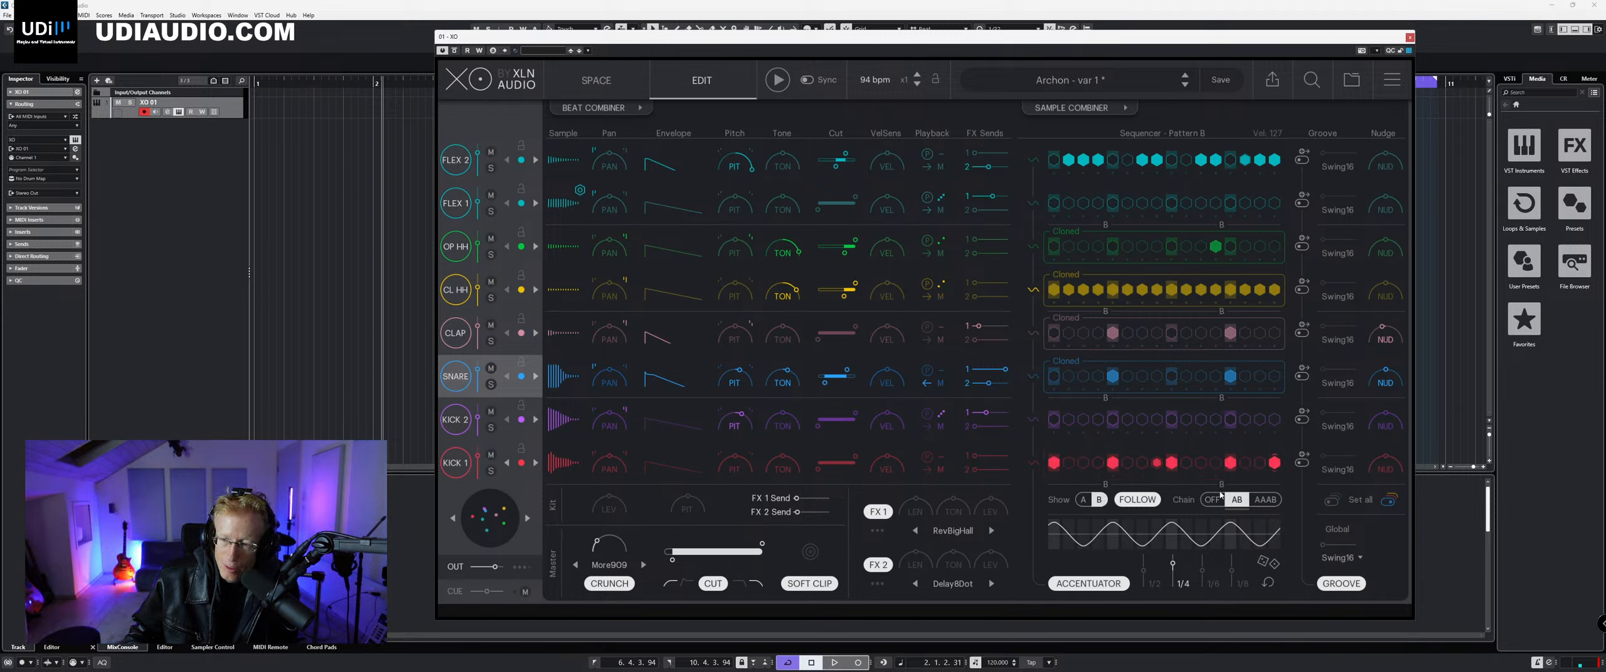
pyautogui.click(1080, 502)
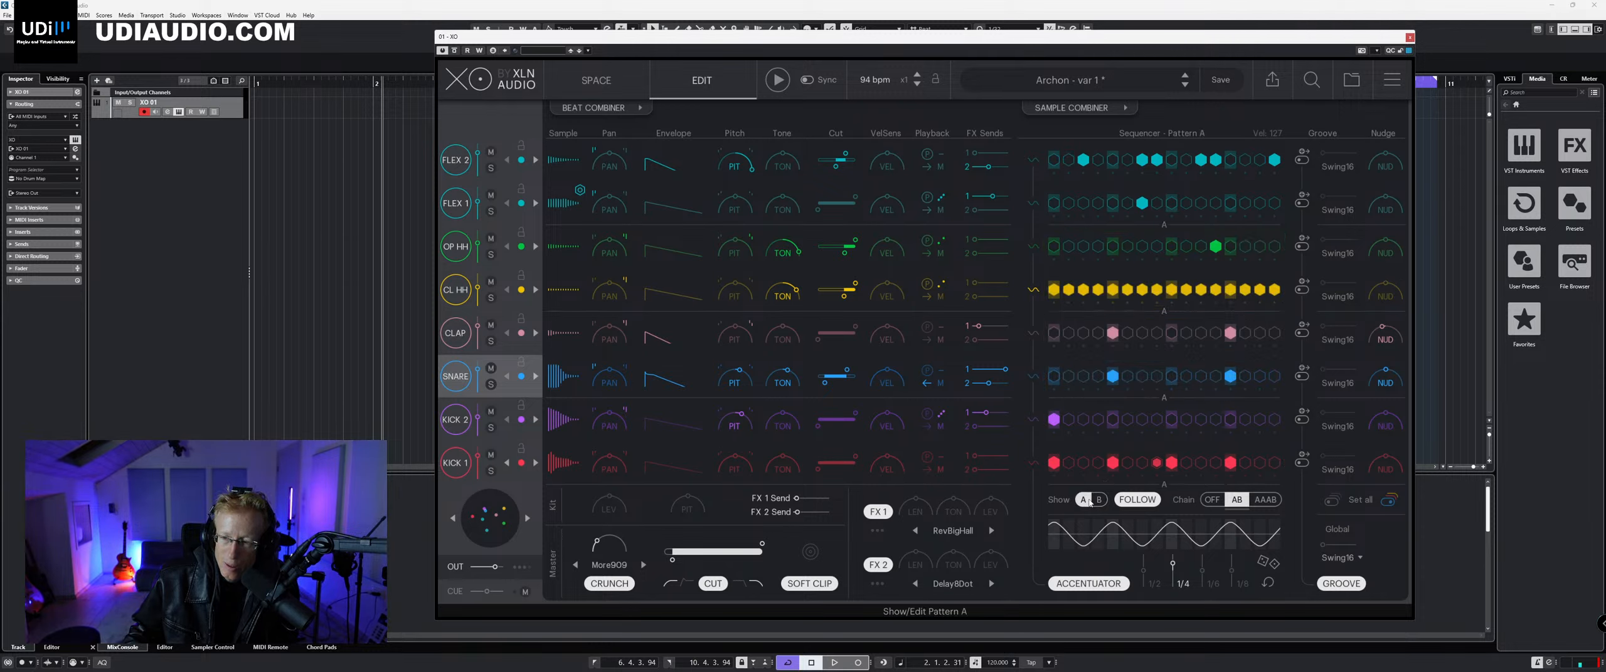
pyautogui.click(1098, 500)
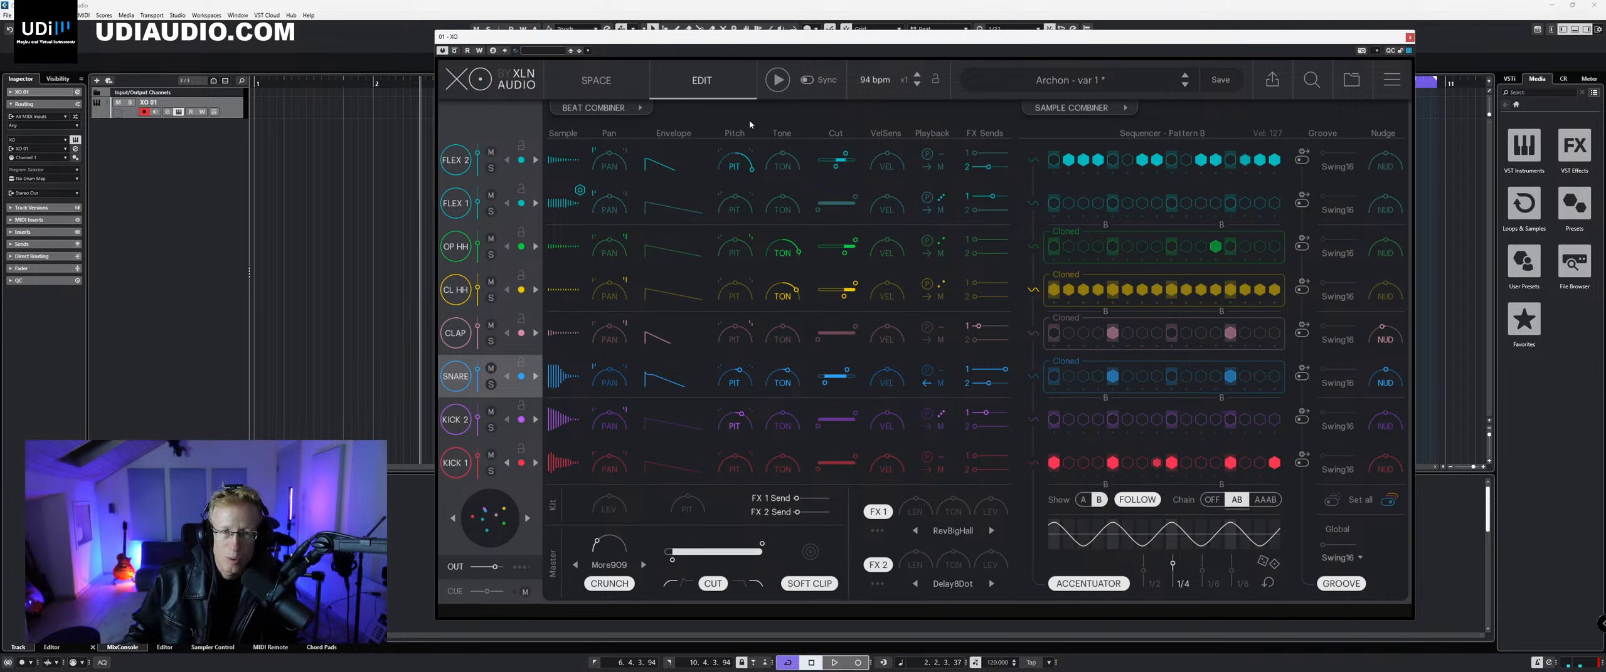
# Step: Audition the beat with the AB chain, set the sequencer chain mode to AAAB, and play the new sequence
pyautogui.click(771, 86)
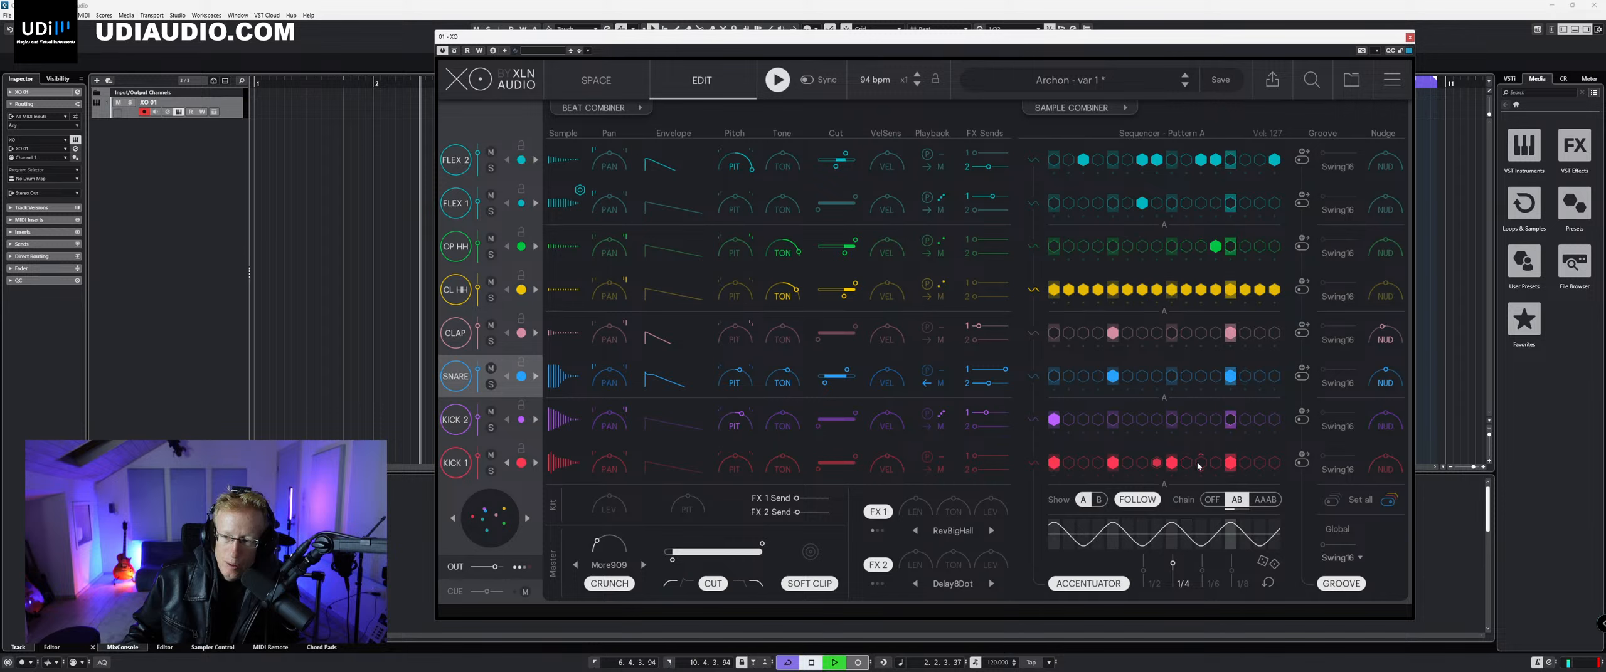
pyautogui.click(1267, 501)
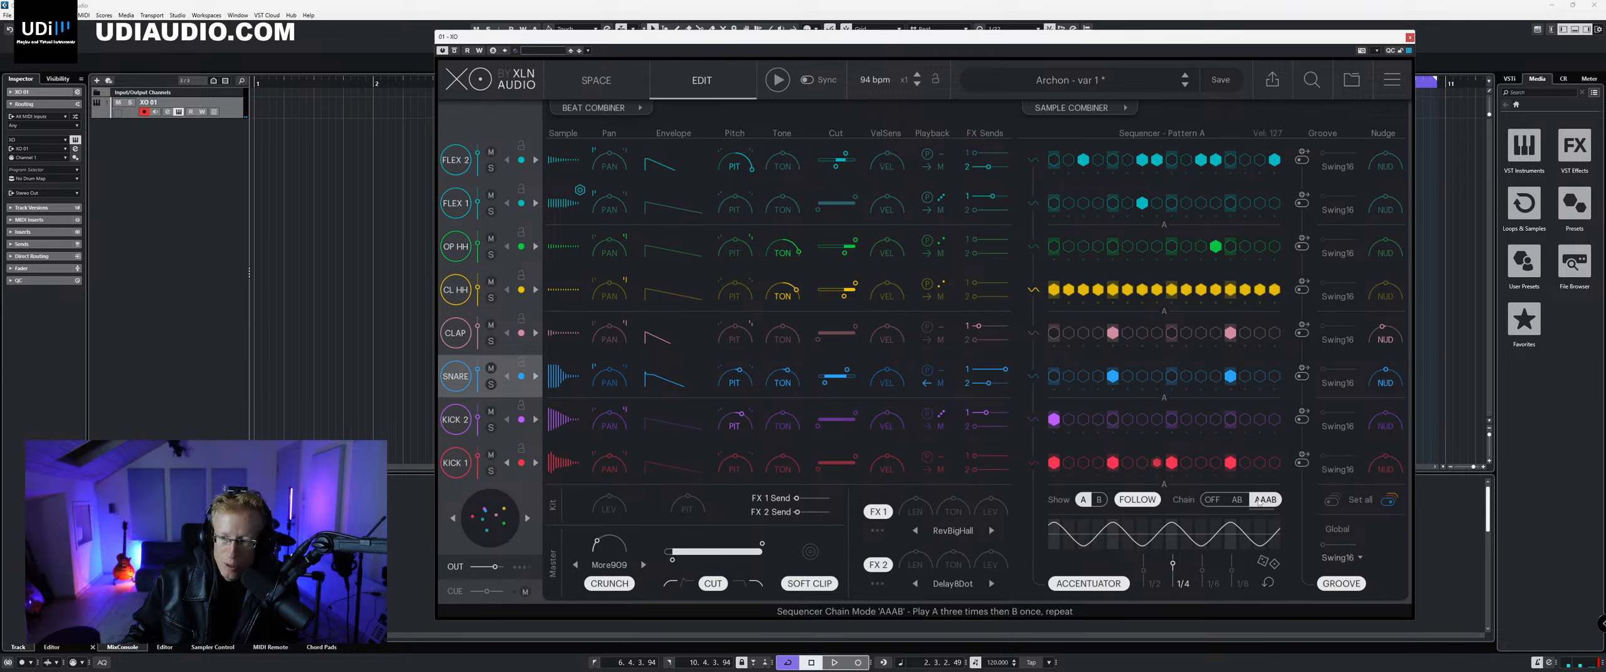
pyautogui.click(781, 79)
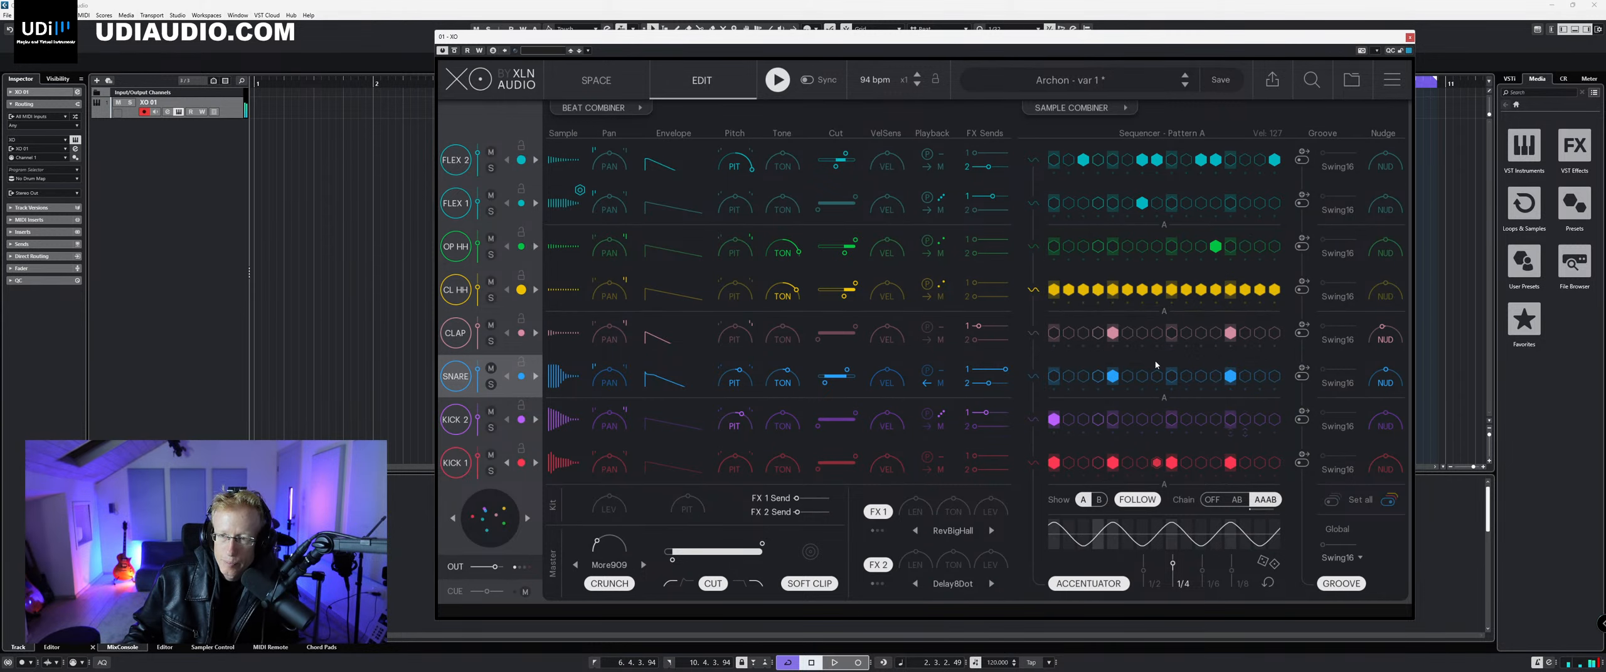
pyautogui.click(779, 81)
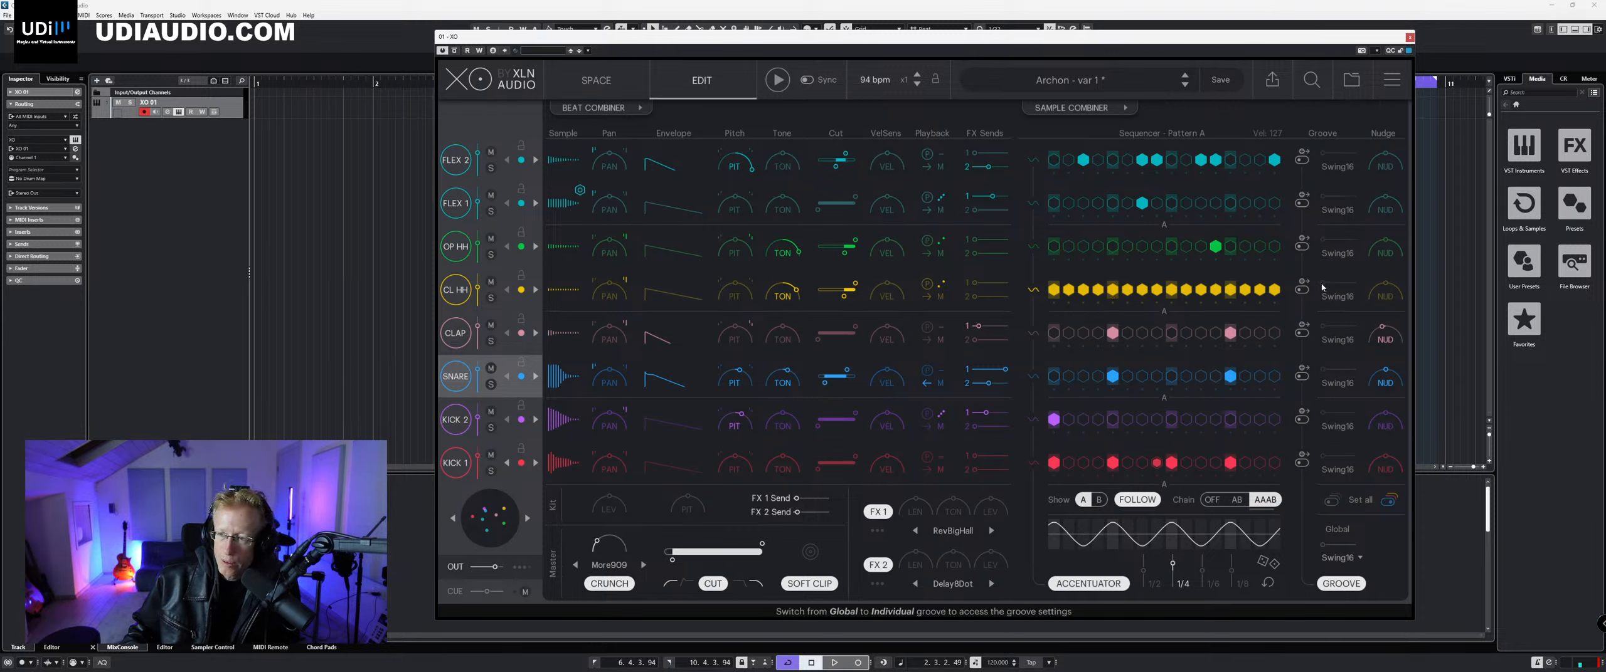
# Step: Give the closed hi-hat lane an individual groove, raise its Swing16 amount, and solo the lane during playback
pyautogui.click(1304, 291)
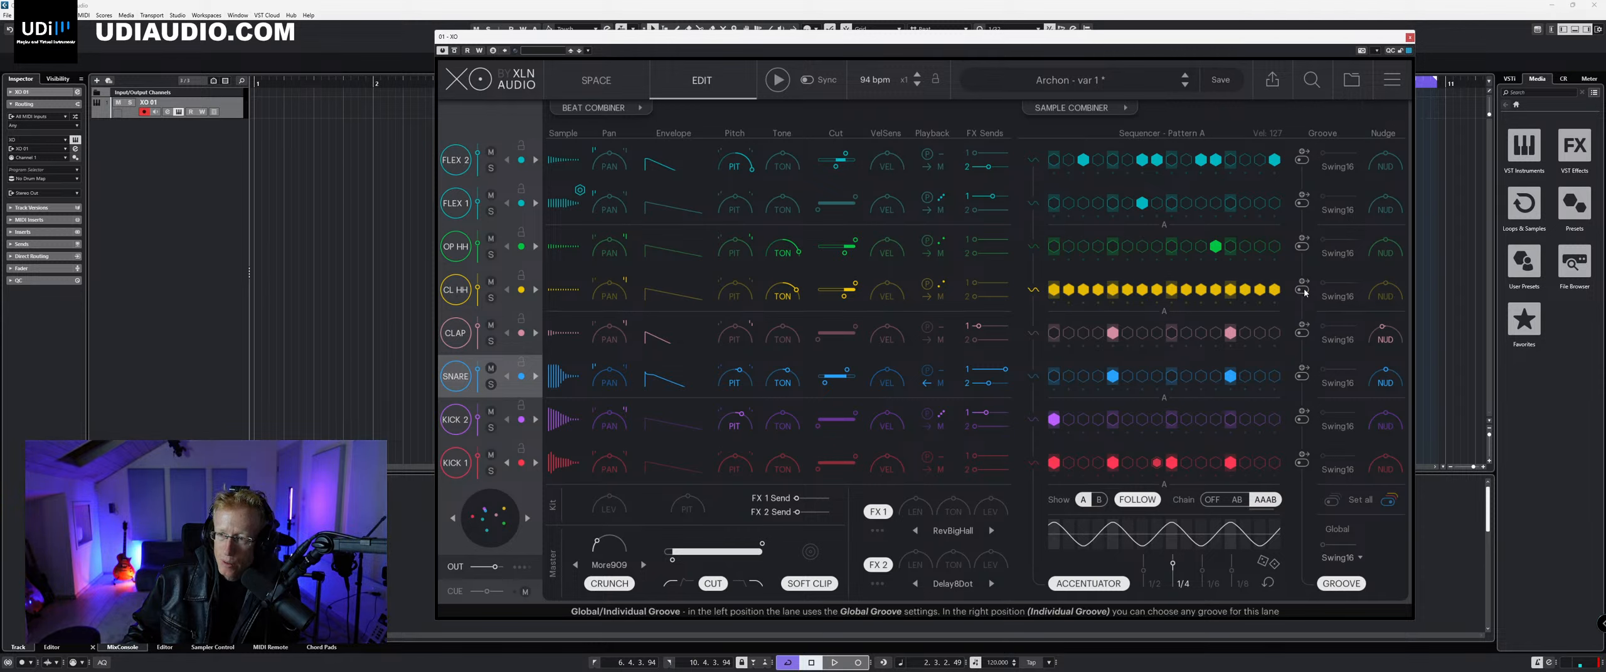
pyautogui.moveTo(1322, 283); pyautogui.dragTo(1353, 287)
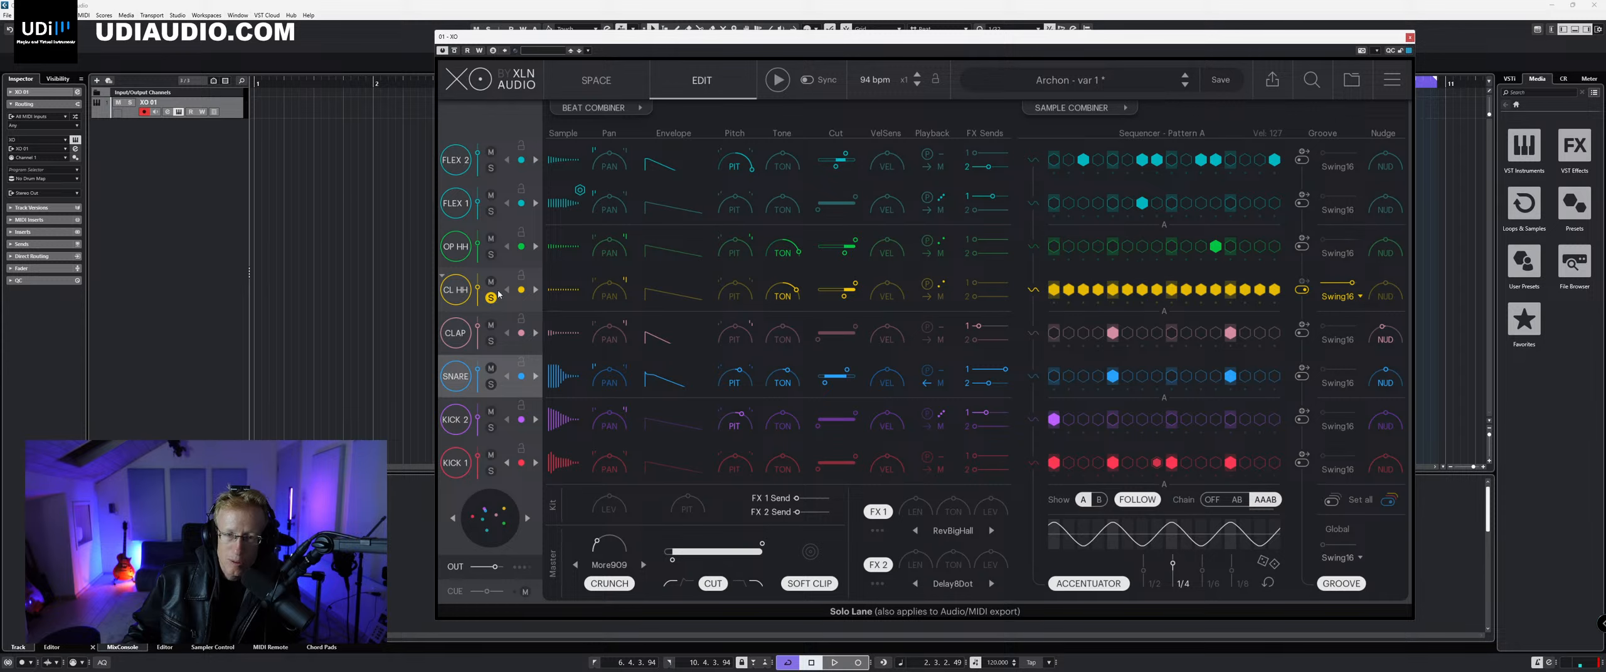
pyautogui.click(777, 81)
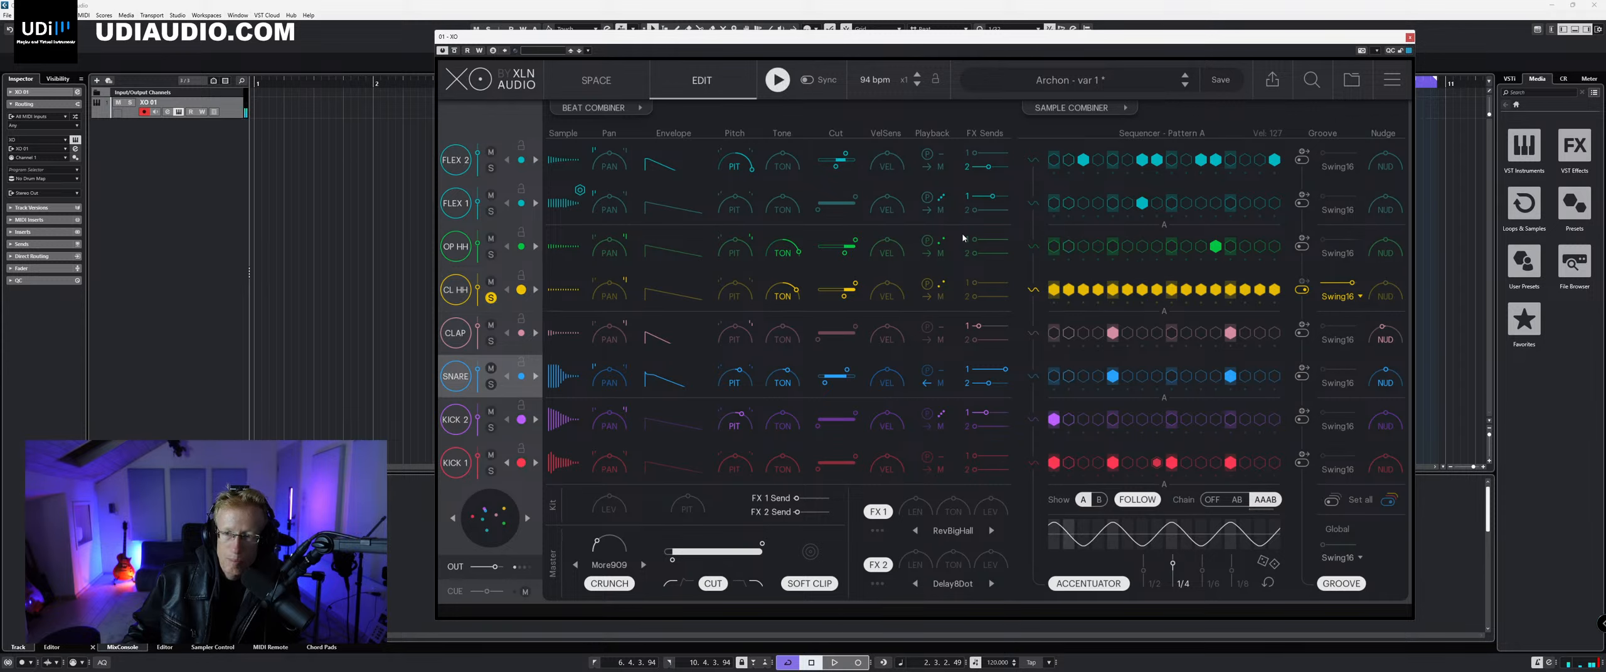
# Step: Try the 7tplet groove on the closed hi-hat lane and settle on the Skipit groove
pyautogui.click(1360, 300)
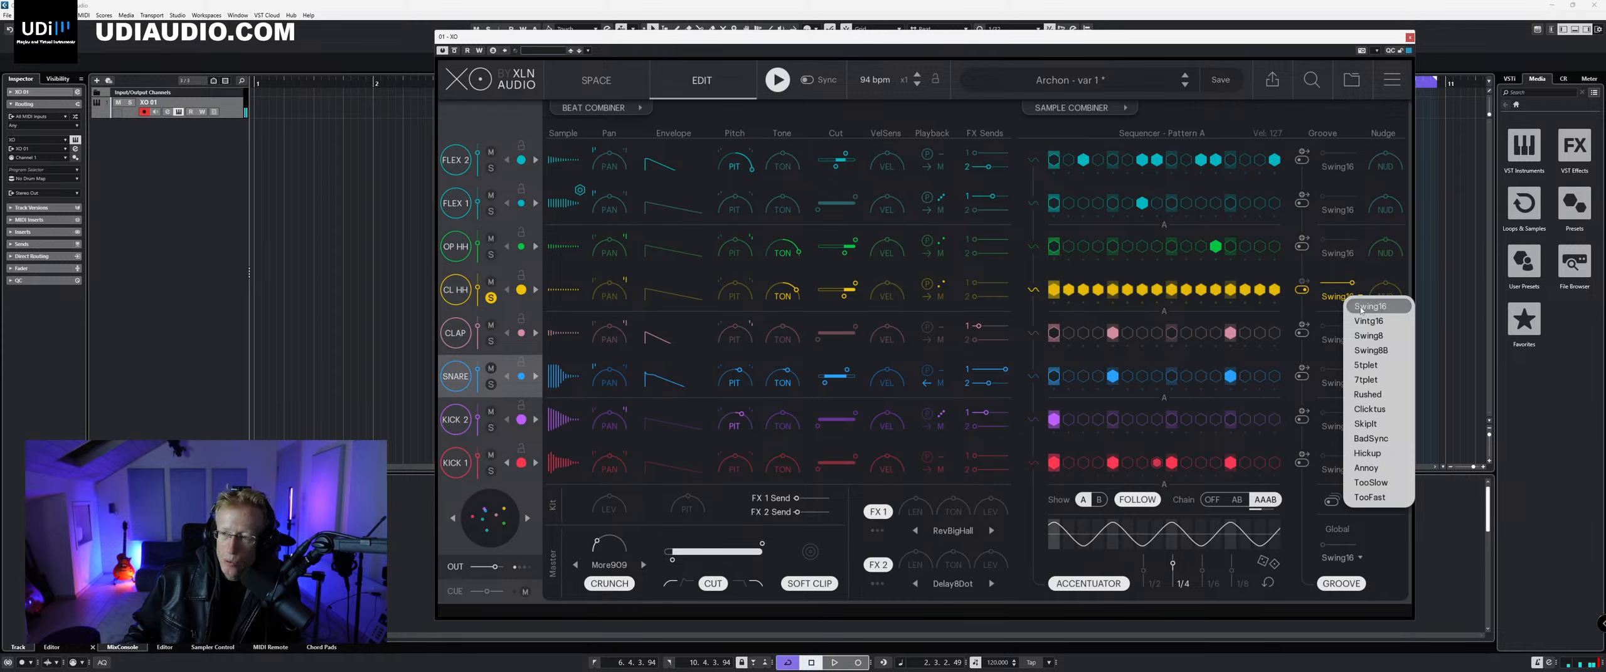
pyautogui.click(1367, 380)
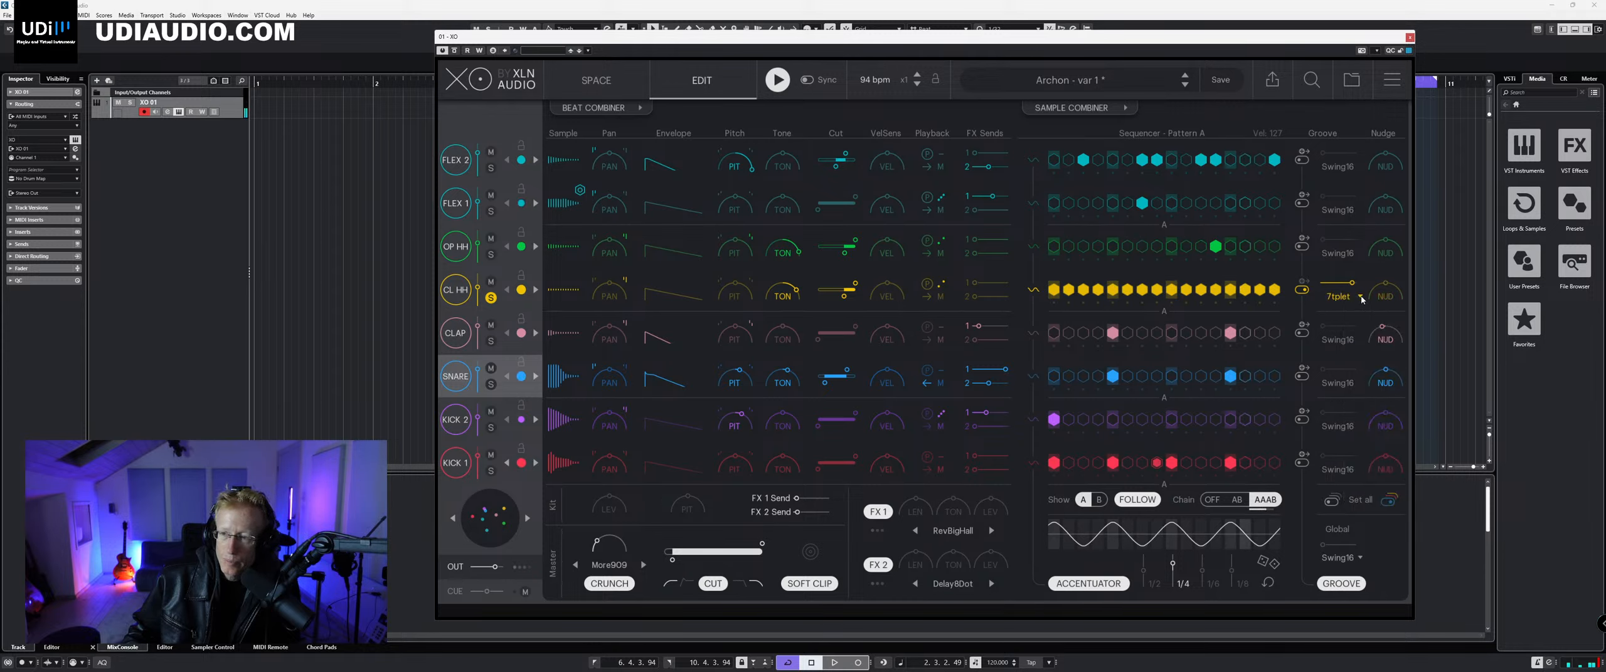
pyautogui.click(1362, 300)
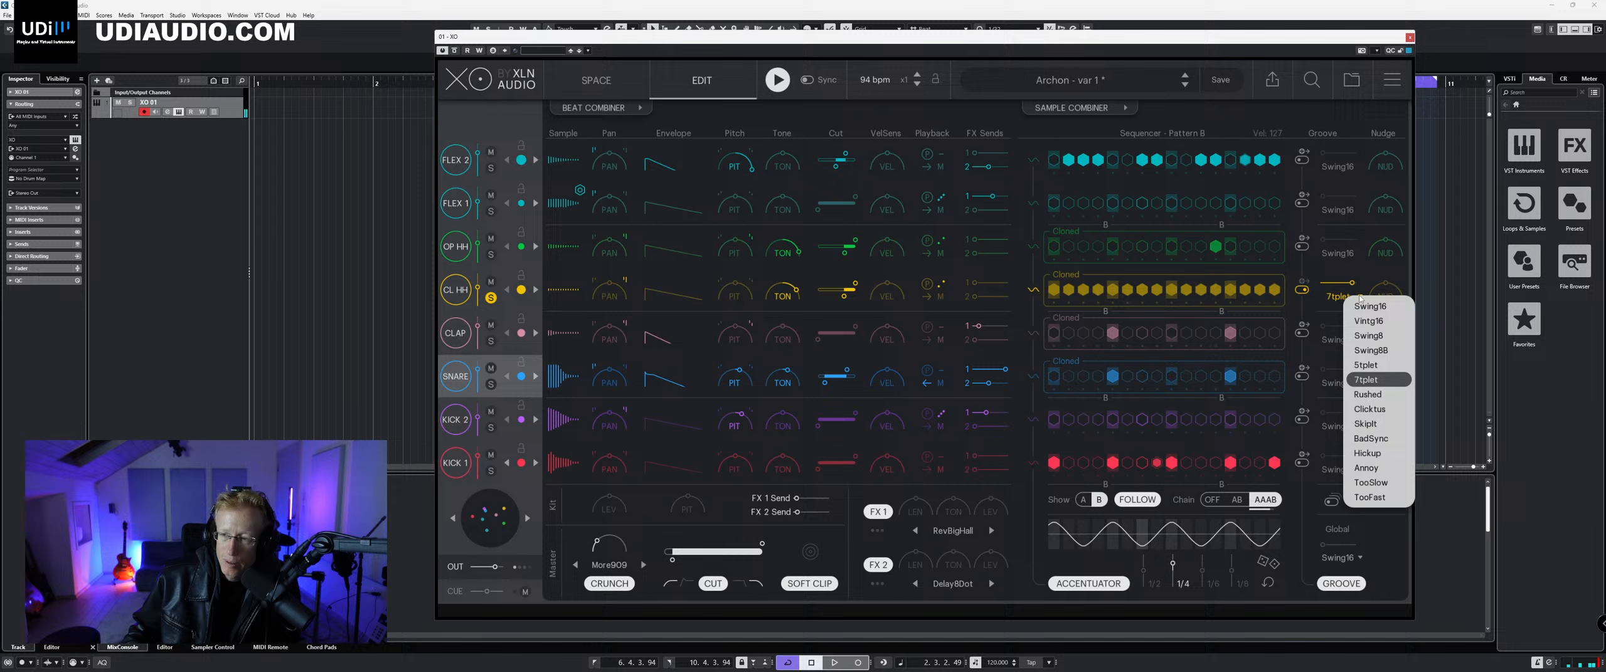
pyautogui.click(1366, 424)
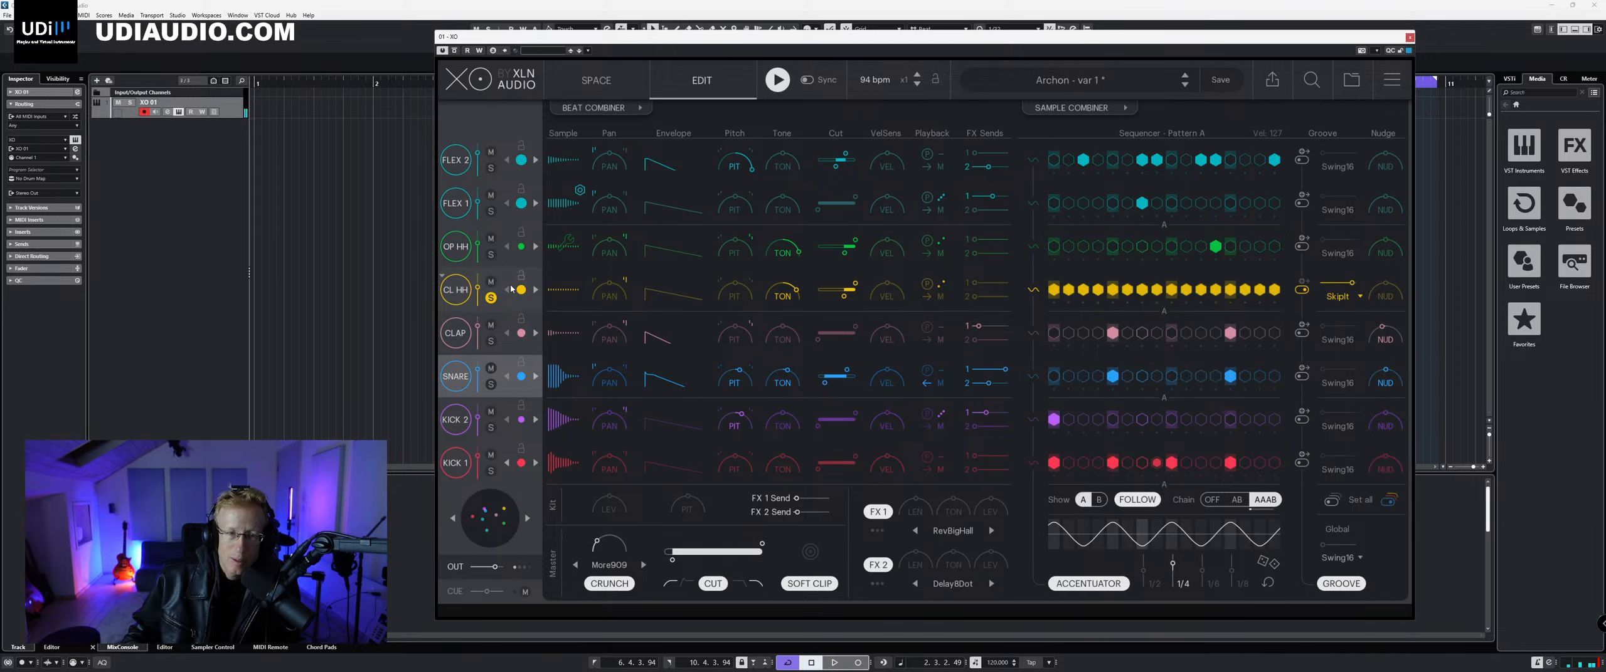
# Step: Unsolo the closed hi-hat lane and set its timing nudge to 31%
pyautogui.click(492, 299)
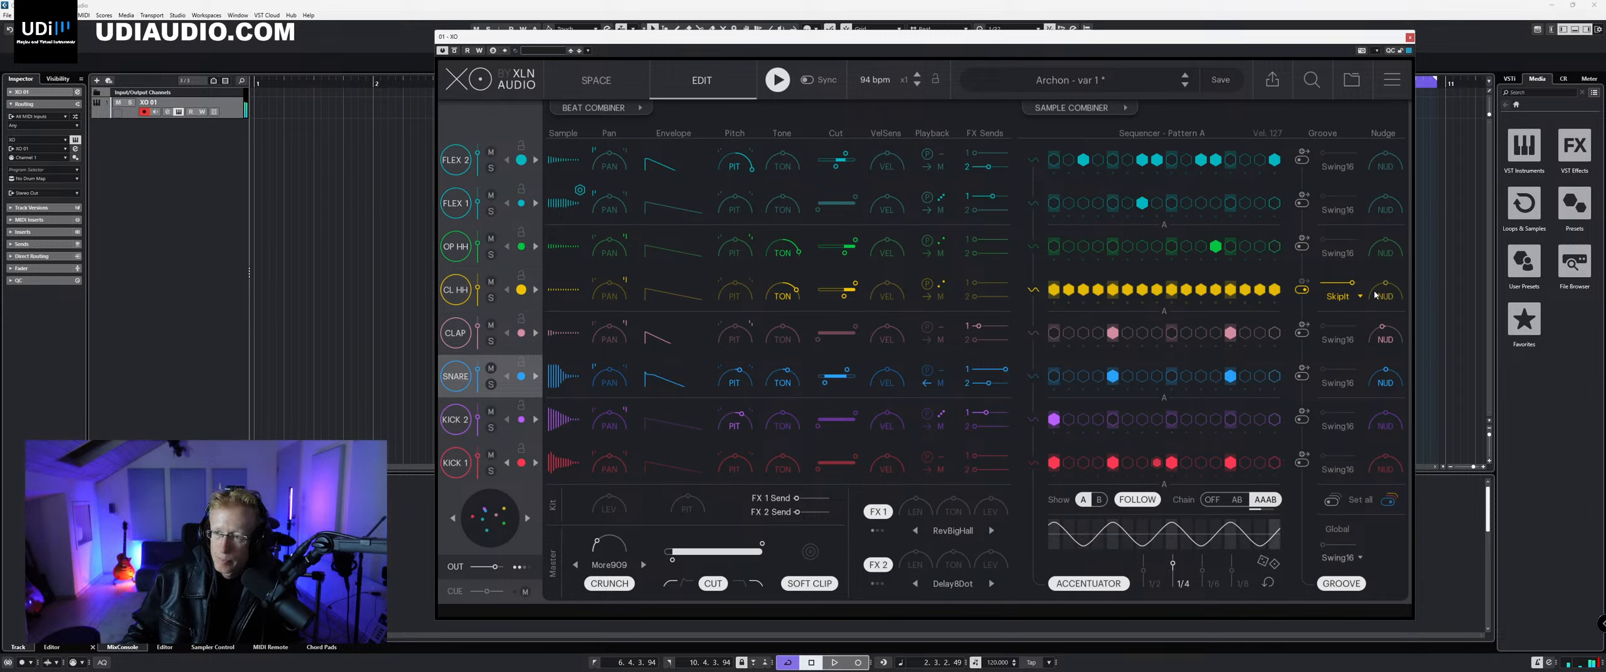
pyautogui.moveTo(1384, 293); pyautogui.dragTo(1426, 286)
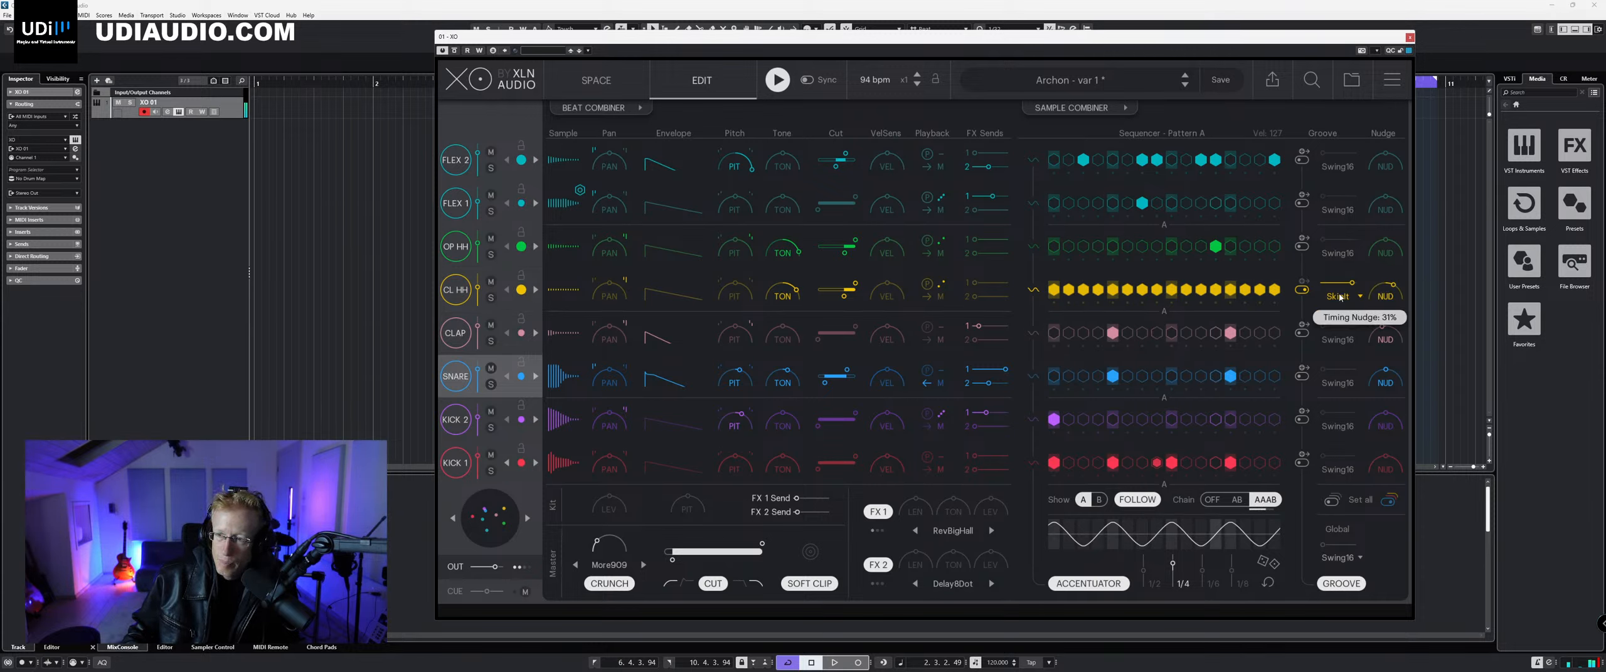
# Step: Solo the closed hi-hat lane to audition variations of its timing nudge, then unsolo it and stop playback
pyautogui.click(491, 297)
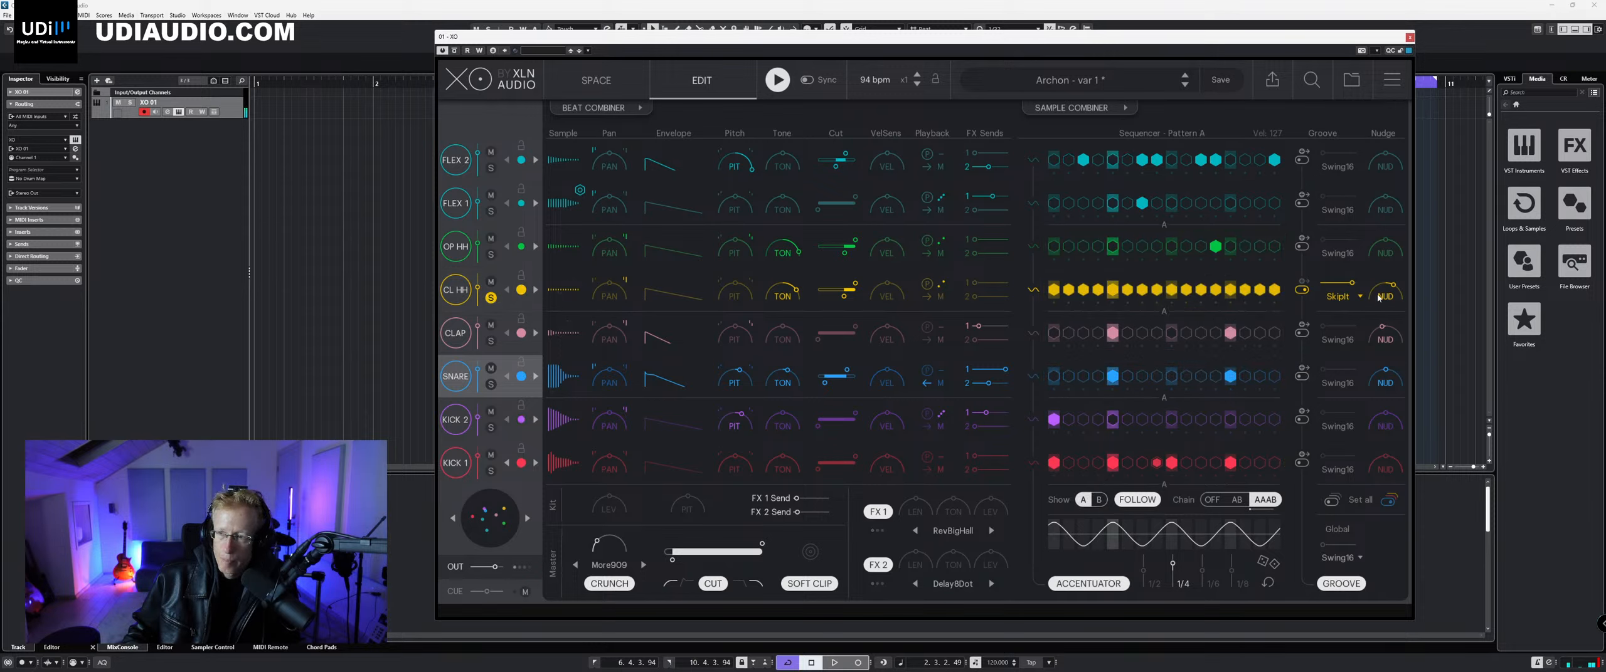
pyautogui.moveTo(1378, 297); pyautogui.dragTo(1332, 256)
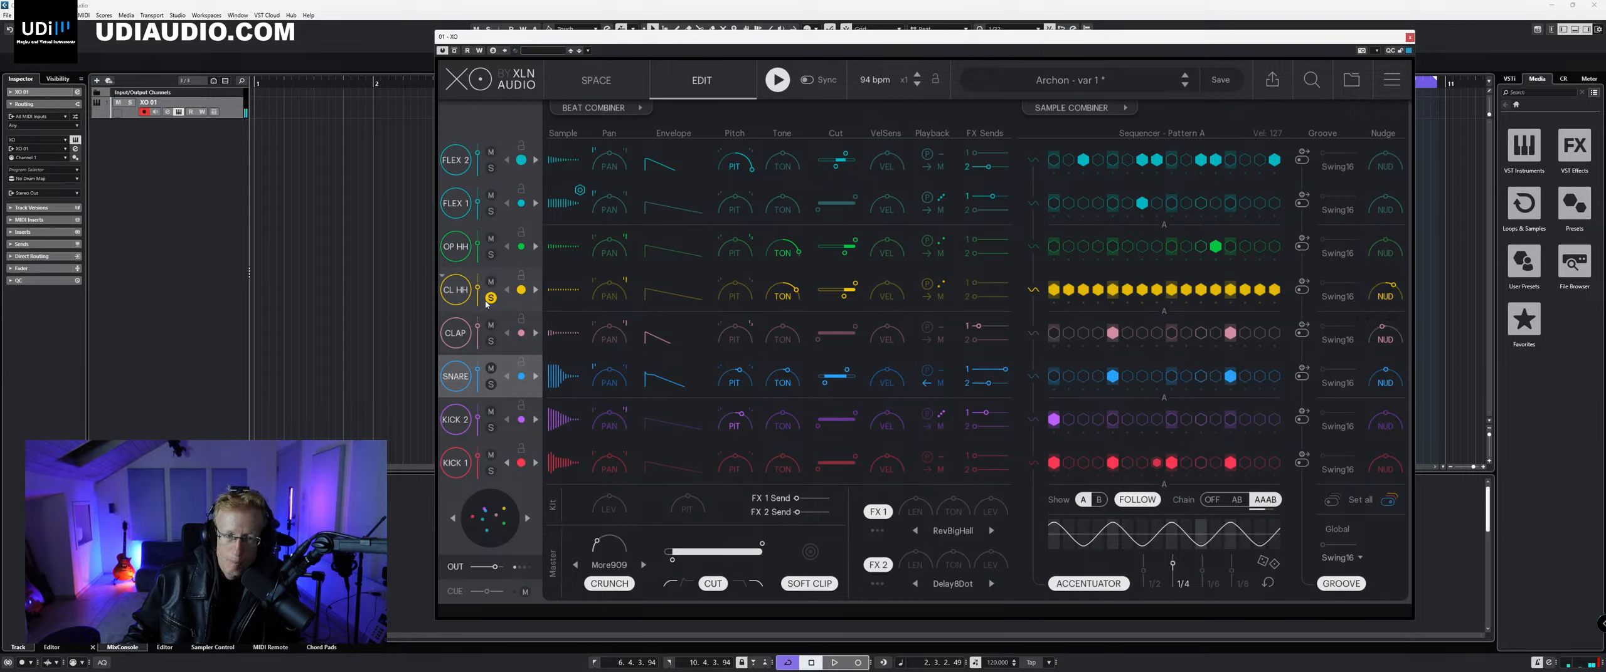
pyautogui.click(781, 86)
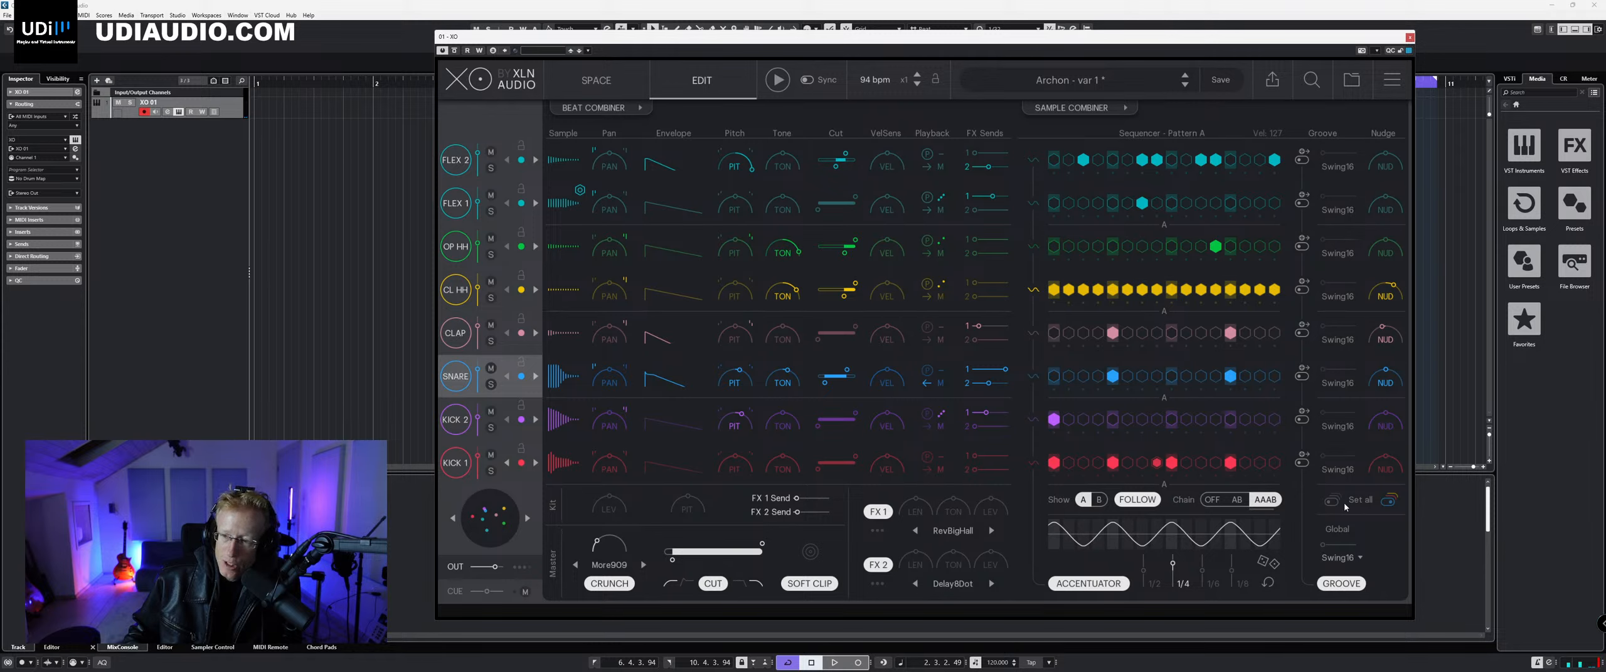
# Step: Switch all lanes to individual groove and back to the global groove, twice
pyautogui.click(1385, 505)
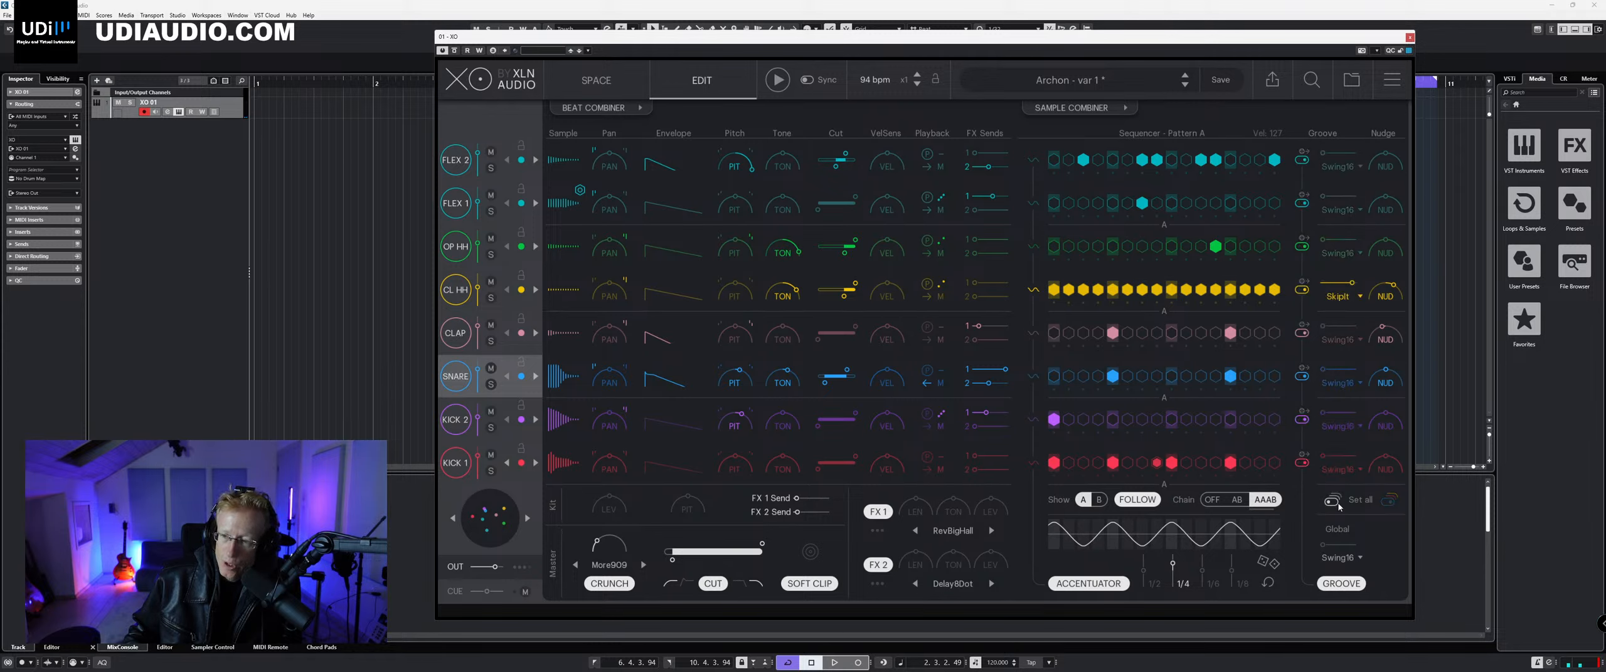
pyautogui.click(1333, 503)
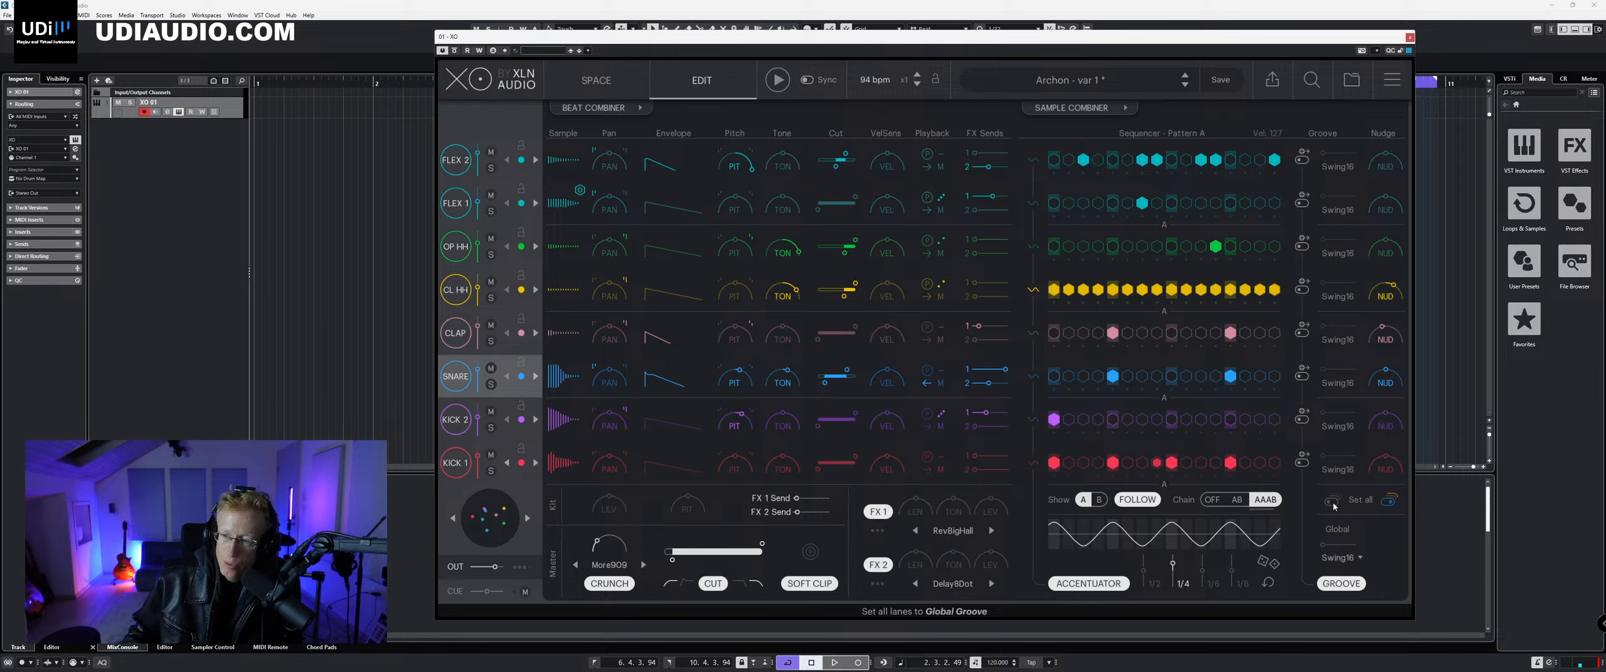
pyautogui.click(1333, 504)
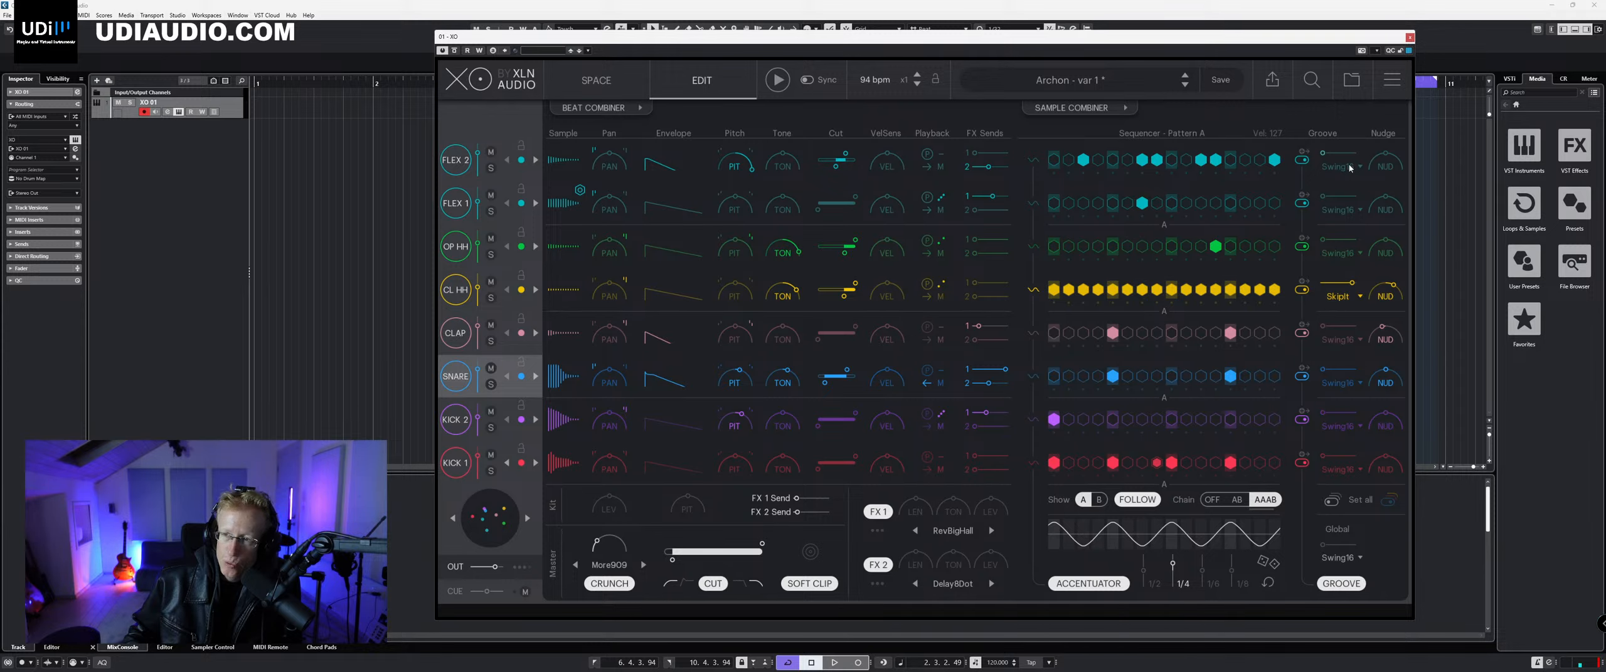
pyautogui.click(1339, 503)
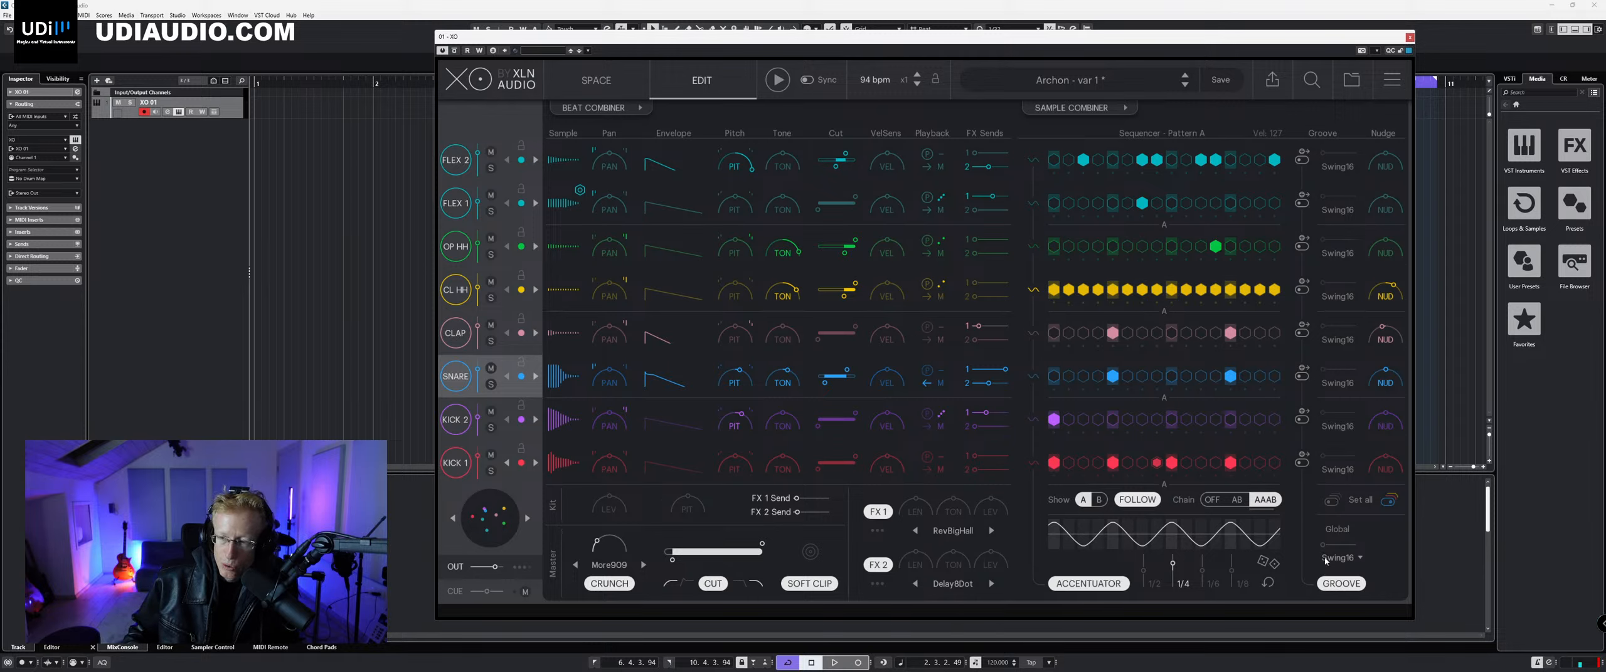
# Step: Toggle the groove engine repeatedly and leave it switched off
pyautogui.click(1341, 589)
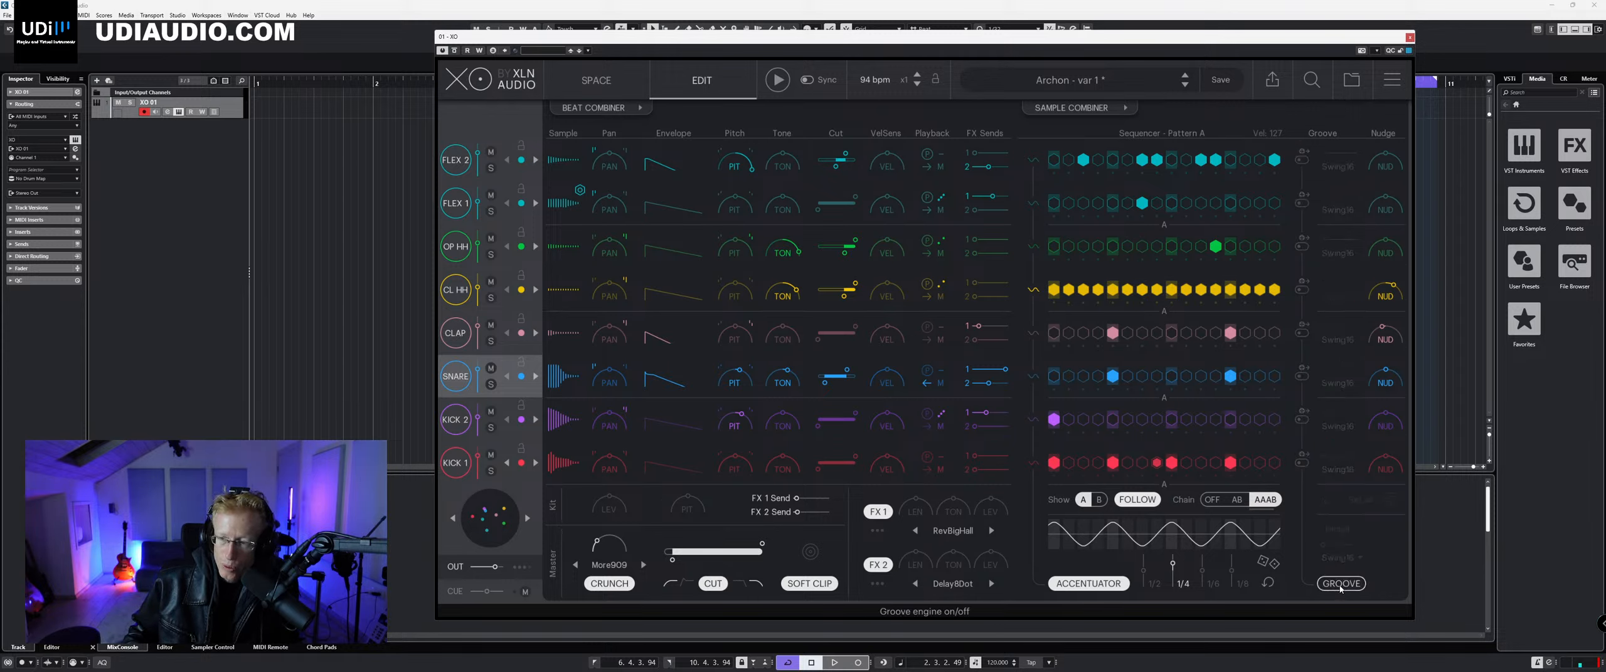
pyautogui.click(1341, 589)
pyautogui.click(1341, 589)
pyautogui.click(1341, 589)
pyautogui.click(1340, 589)
pyautogui.click(1341, 589)
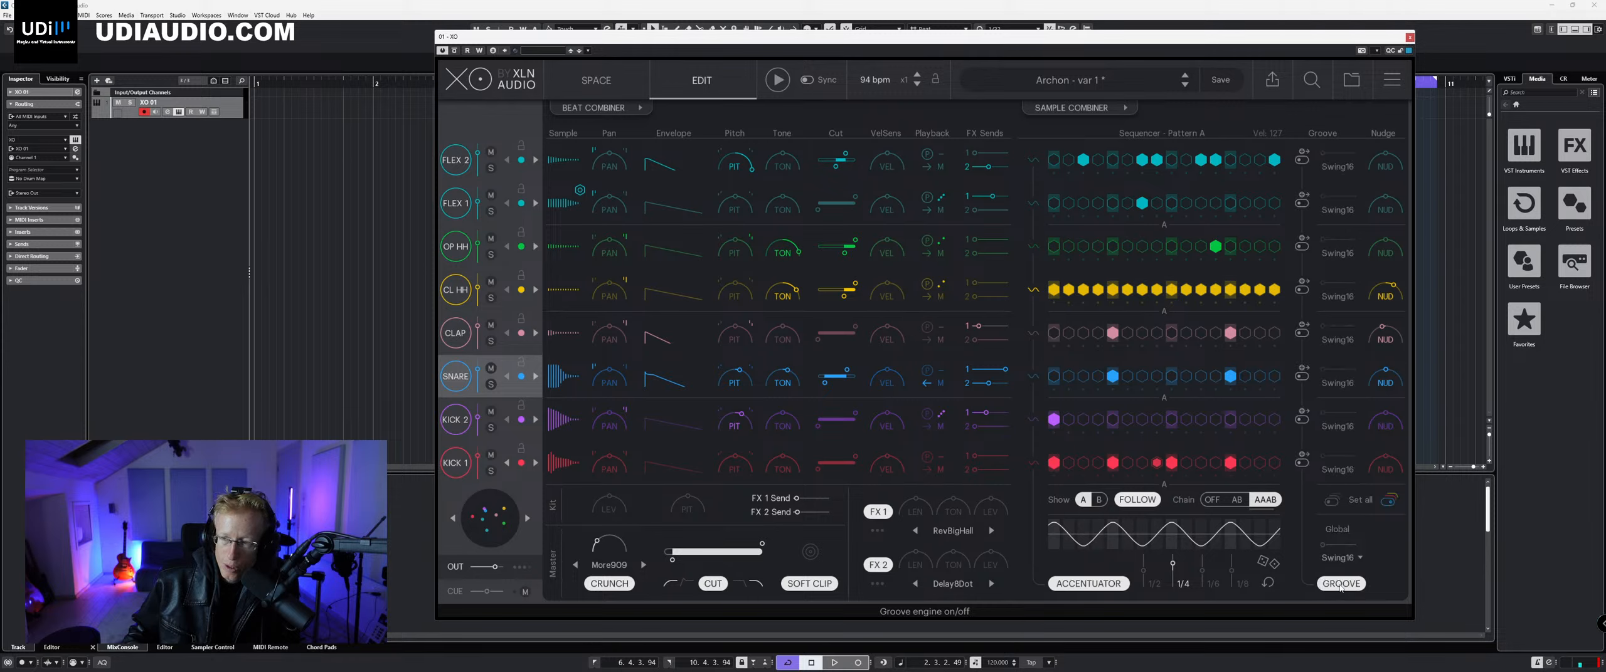
pyautogui.click(1340, 589)
pyautogui.click(1340, 589)
pyautogui.click(1341, 589)
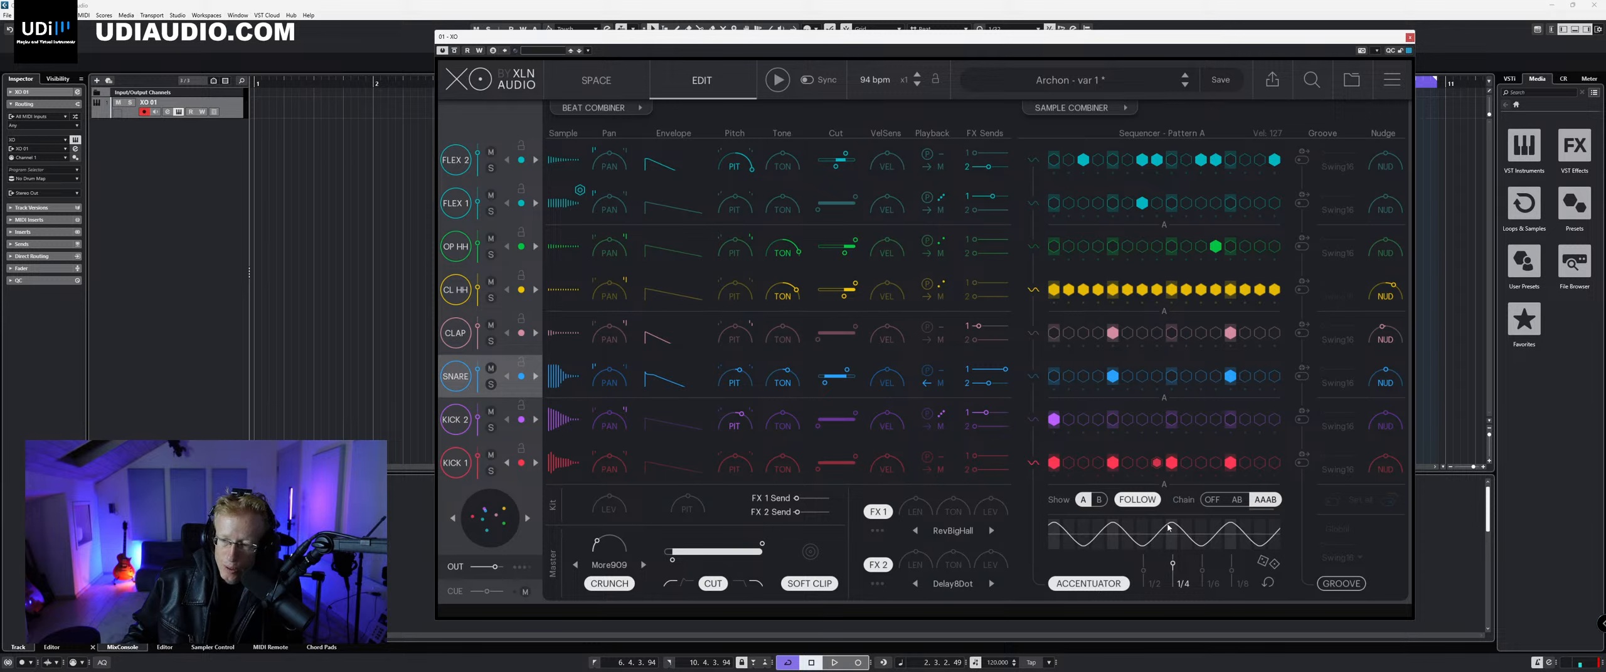
# Step: Adjust the Accentuator sliders, randomize their values several times, and audition the accented beat
pyautogui.moveTo(1171, 566); pyautogui.dragTo(1232, 569)
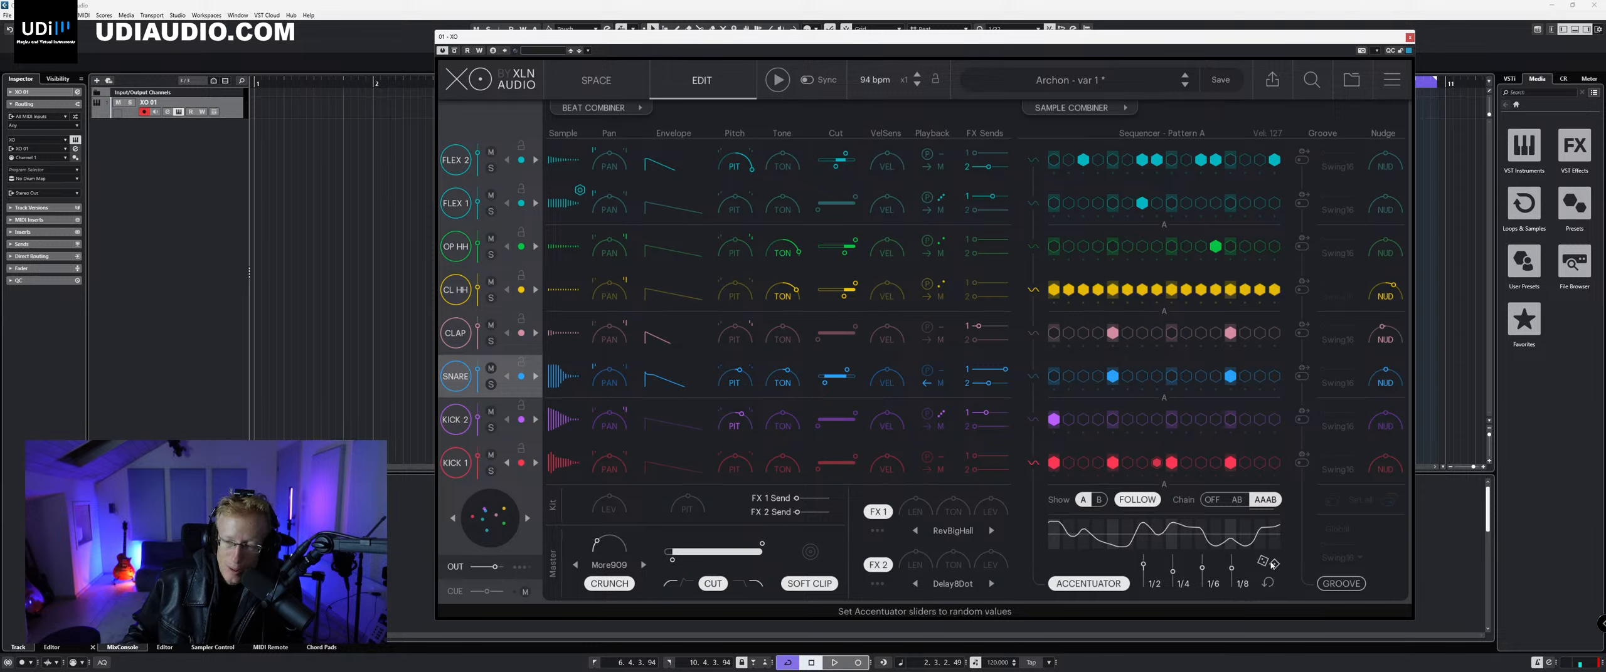
pyautogui.click(1271, 564)
pyautogui.click(1271, 564)
pyautogui.click(1270, 564)
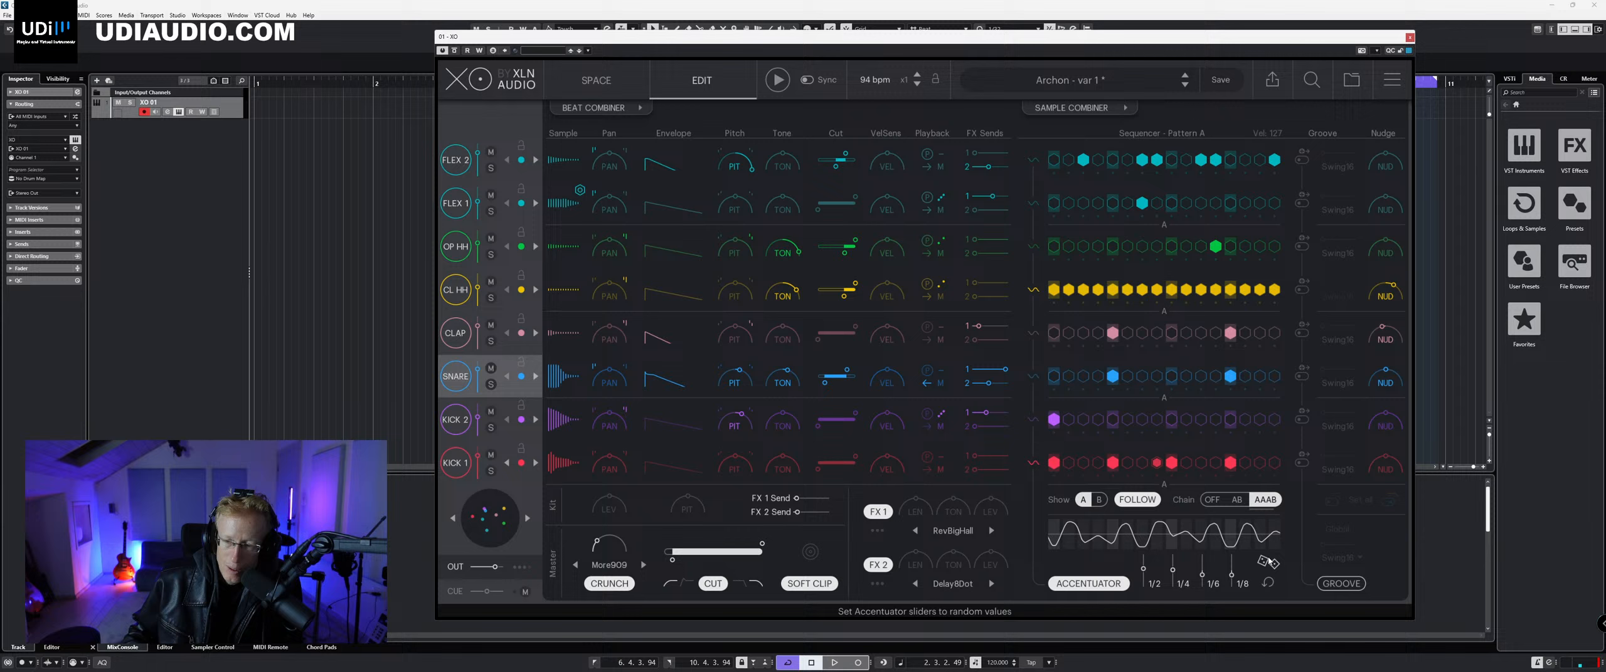
pyautogui.click(778, 81)
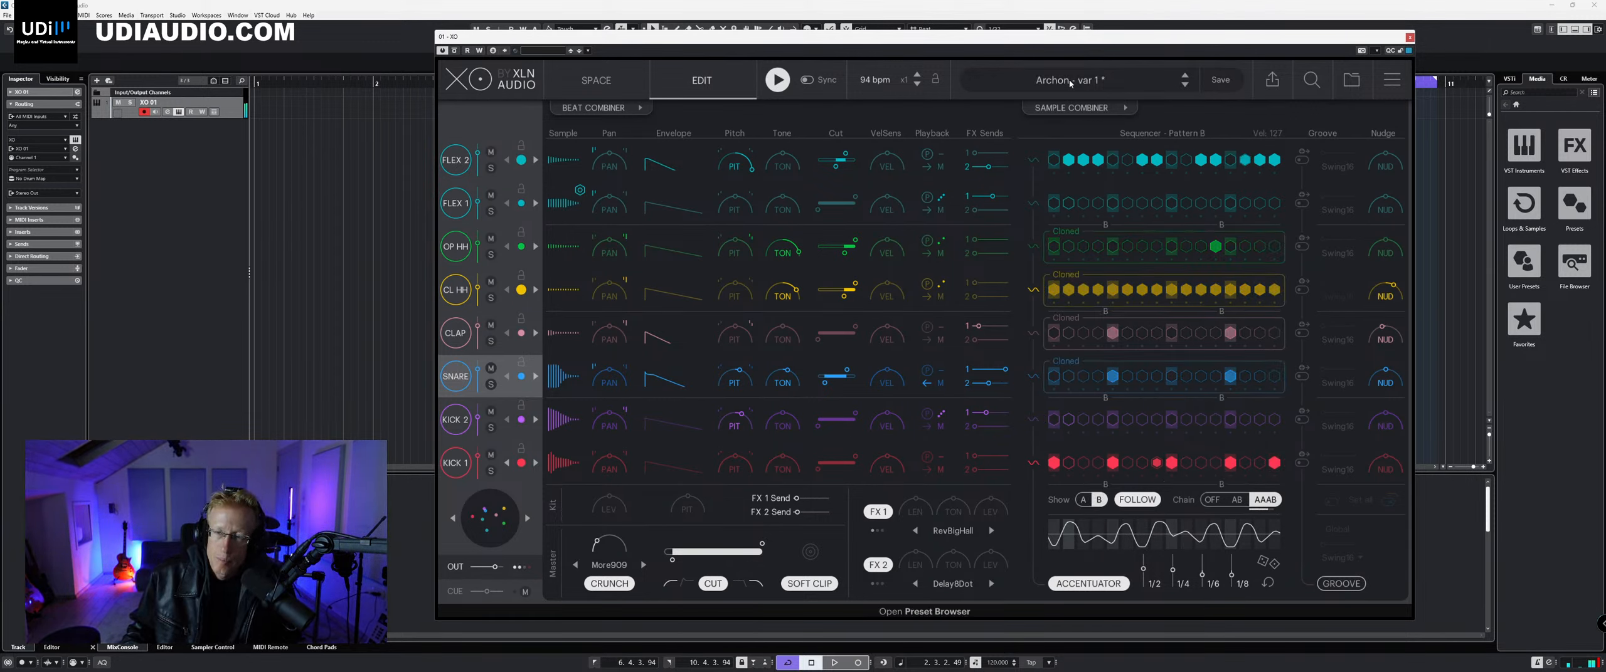
pyautogui.click(777, 86)
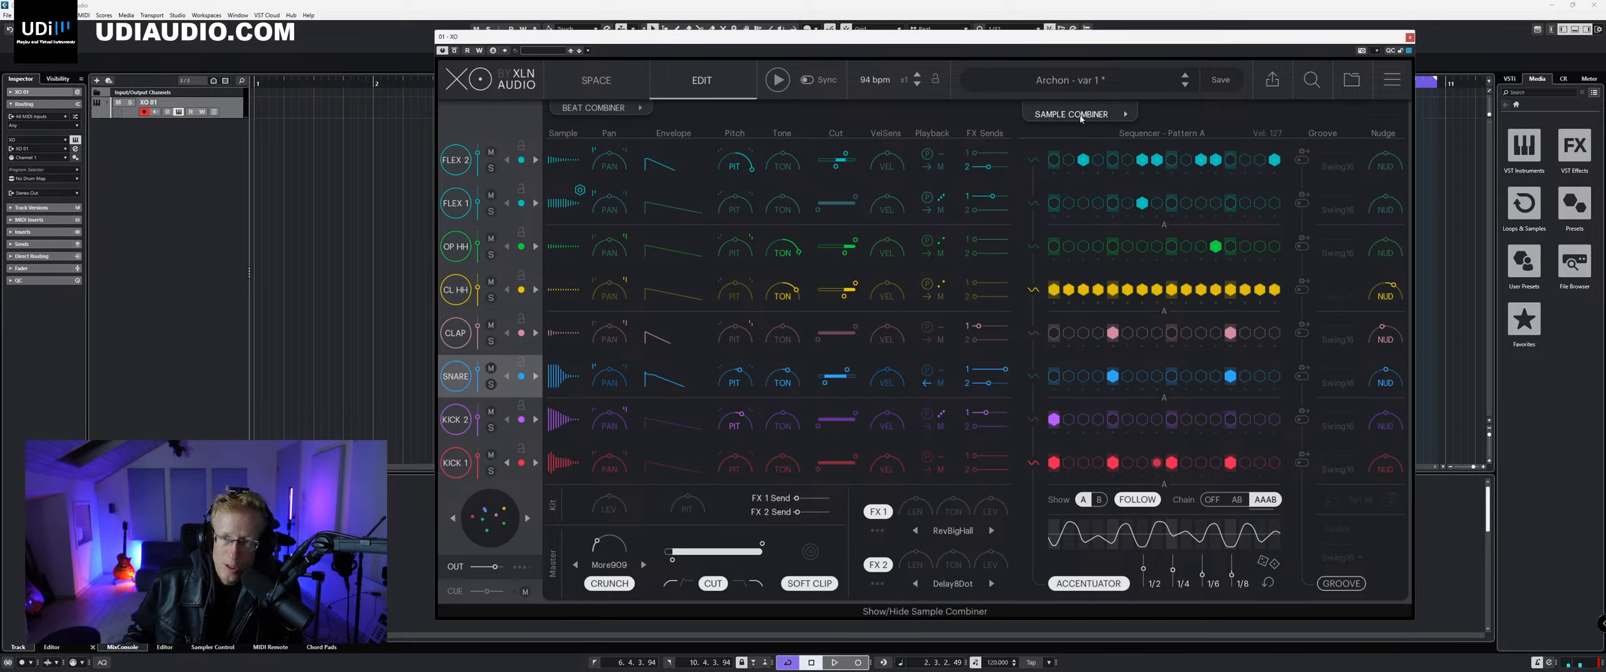
# Step: Open the Sample Combiner, play the beat briefly, and try several similar samples on the Kick 1 lane
pyautogui.click(1091, 118)
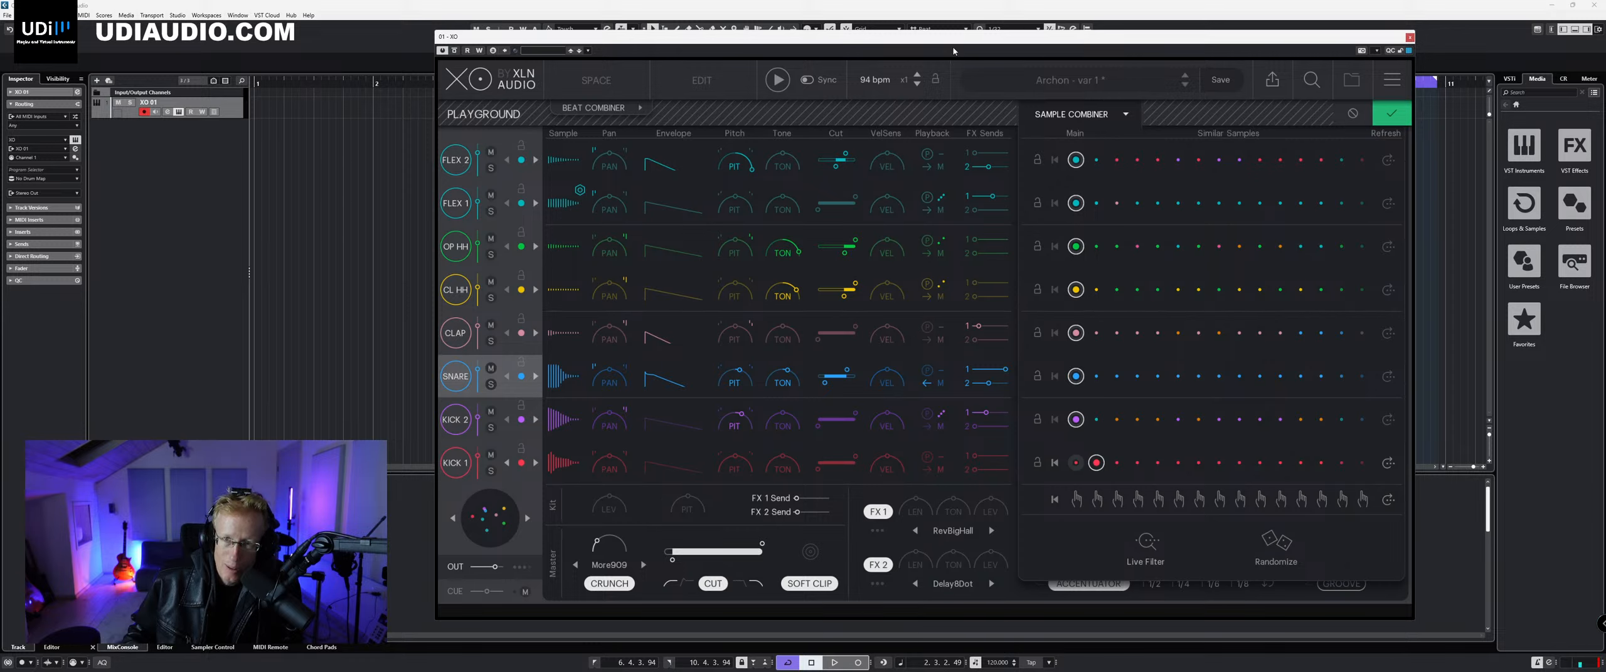
pyautogui.click(779, 80)
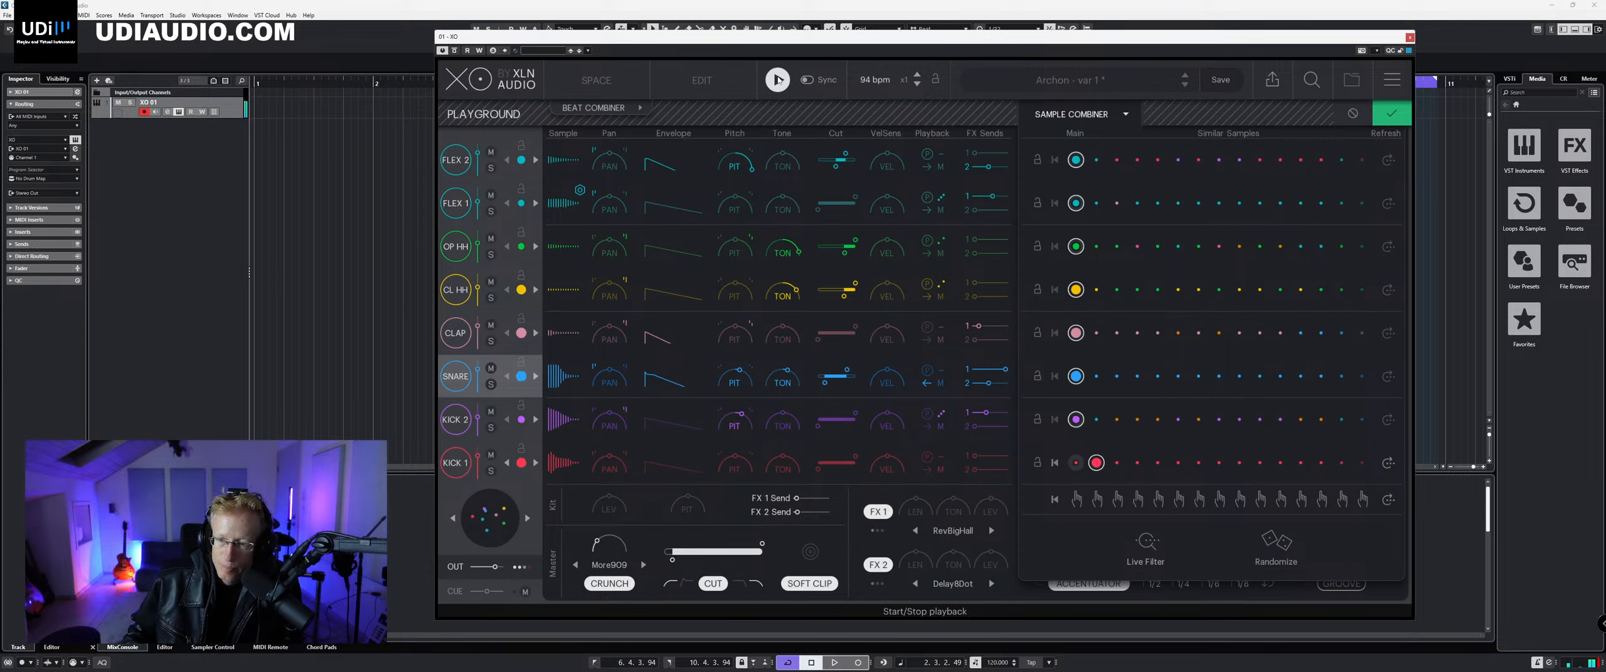
pyautogui.click(778, 80)
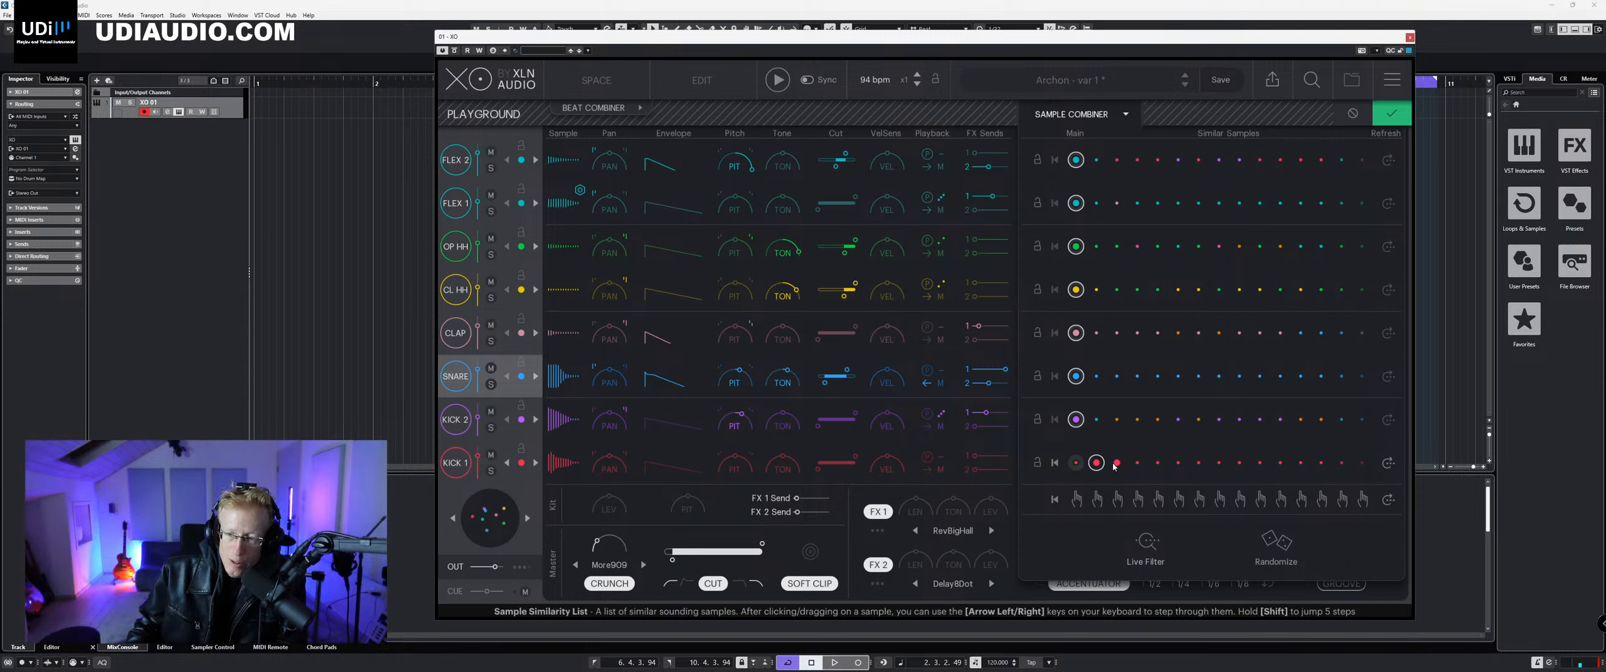
pyautogui.click(1139, 465)
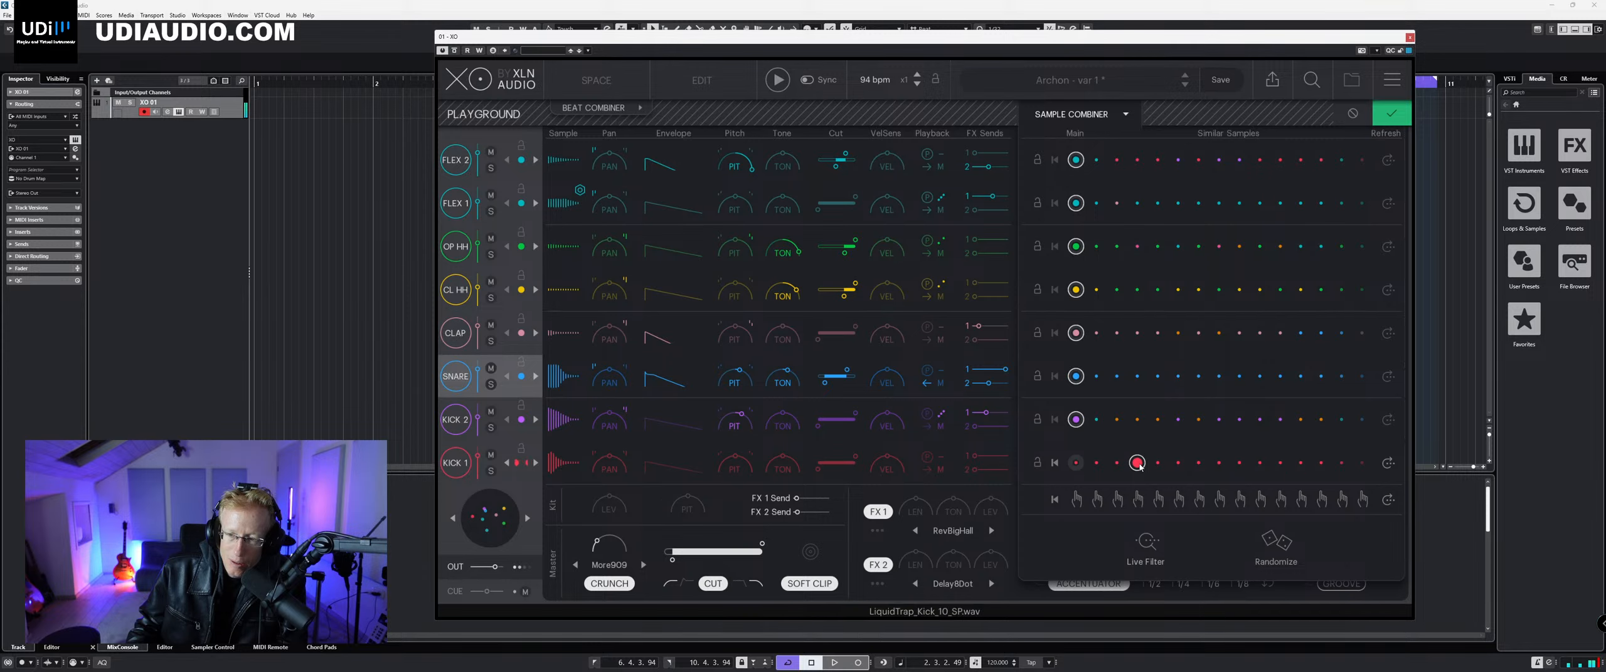
pyautogui.click(1157, 464)
pyautogui.click(1218, 465)
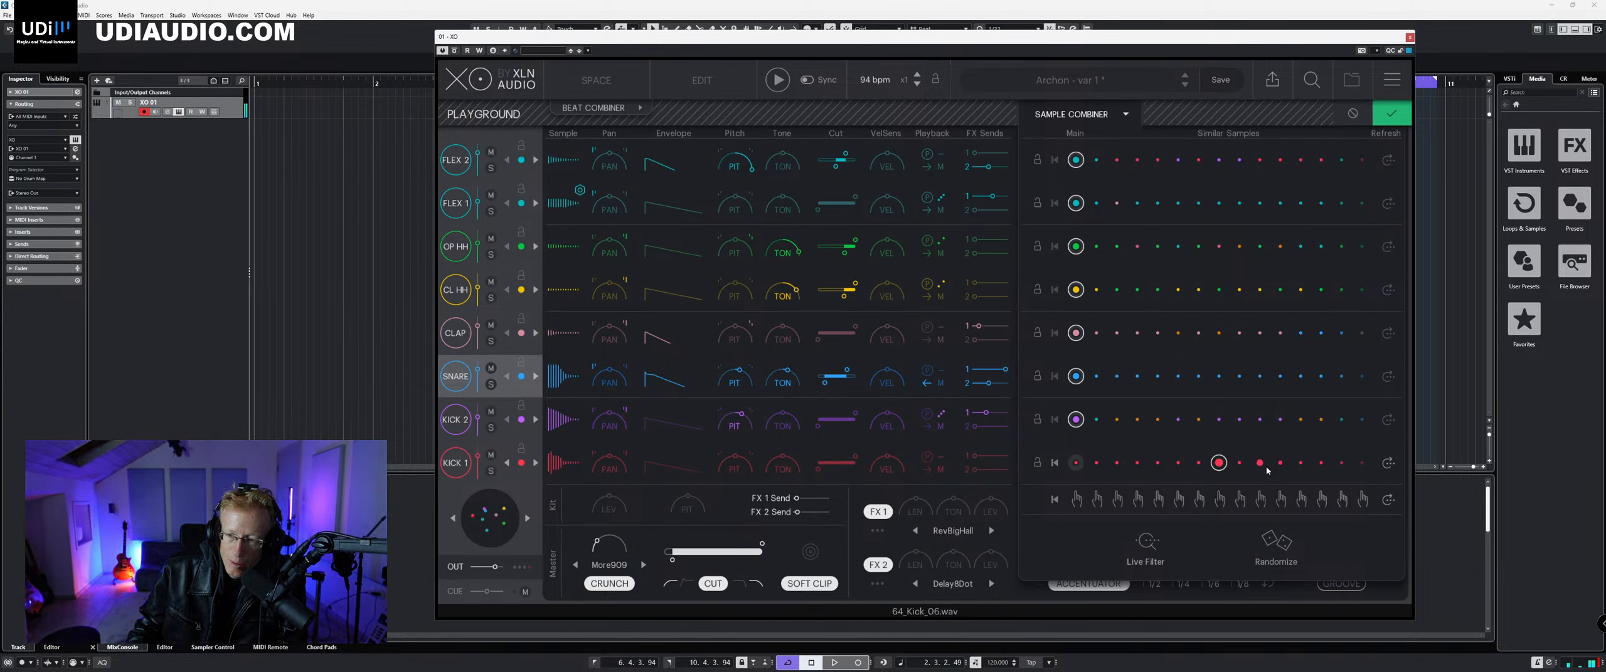
pyautogui.click(1198, 463)
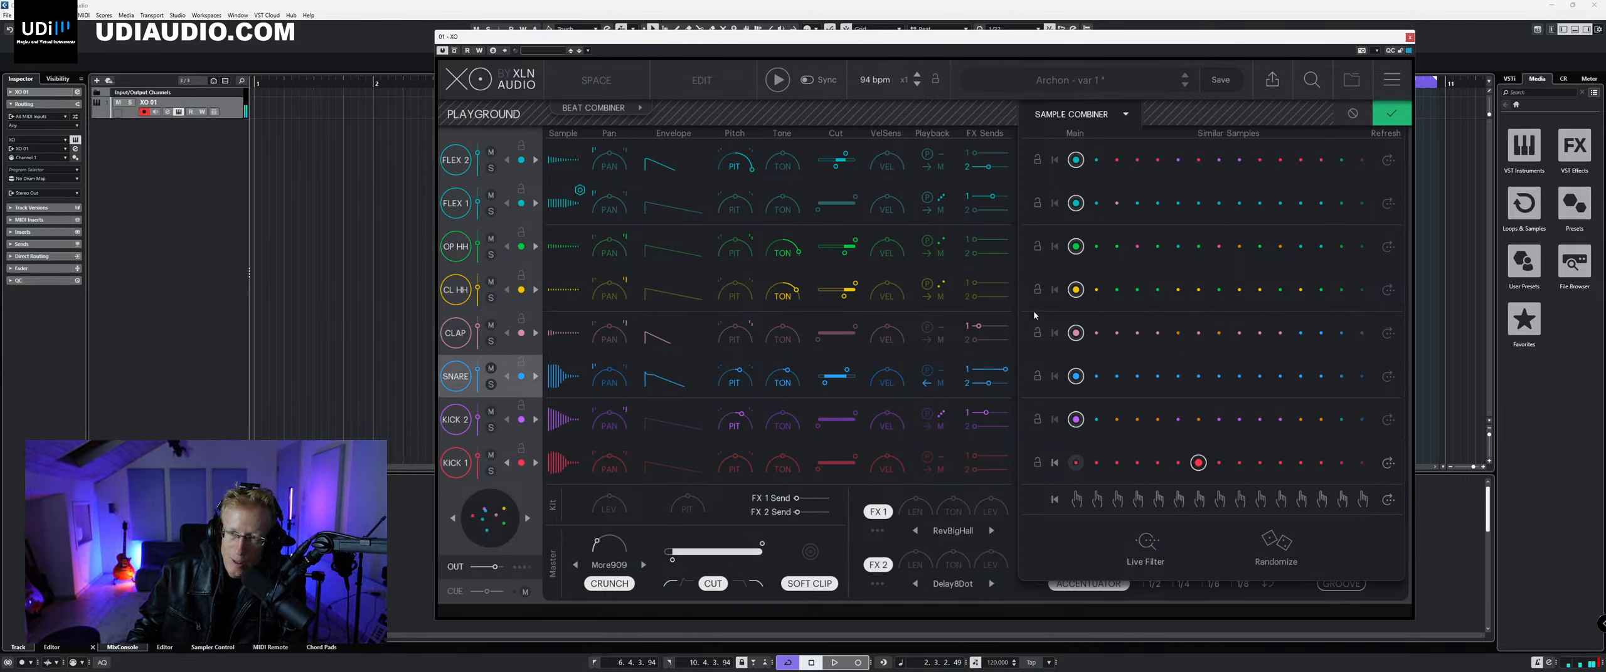
# Step: Solo Kick 1 during playback and compare its main sample with more of its similar samples
pyautogui.click(775, 87)
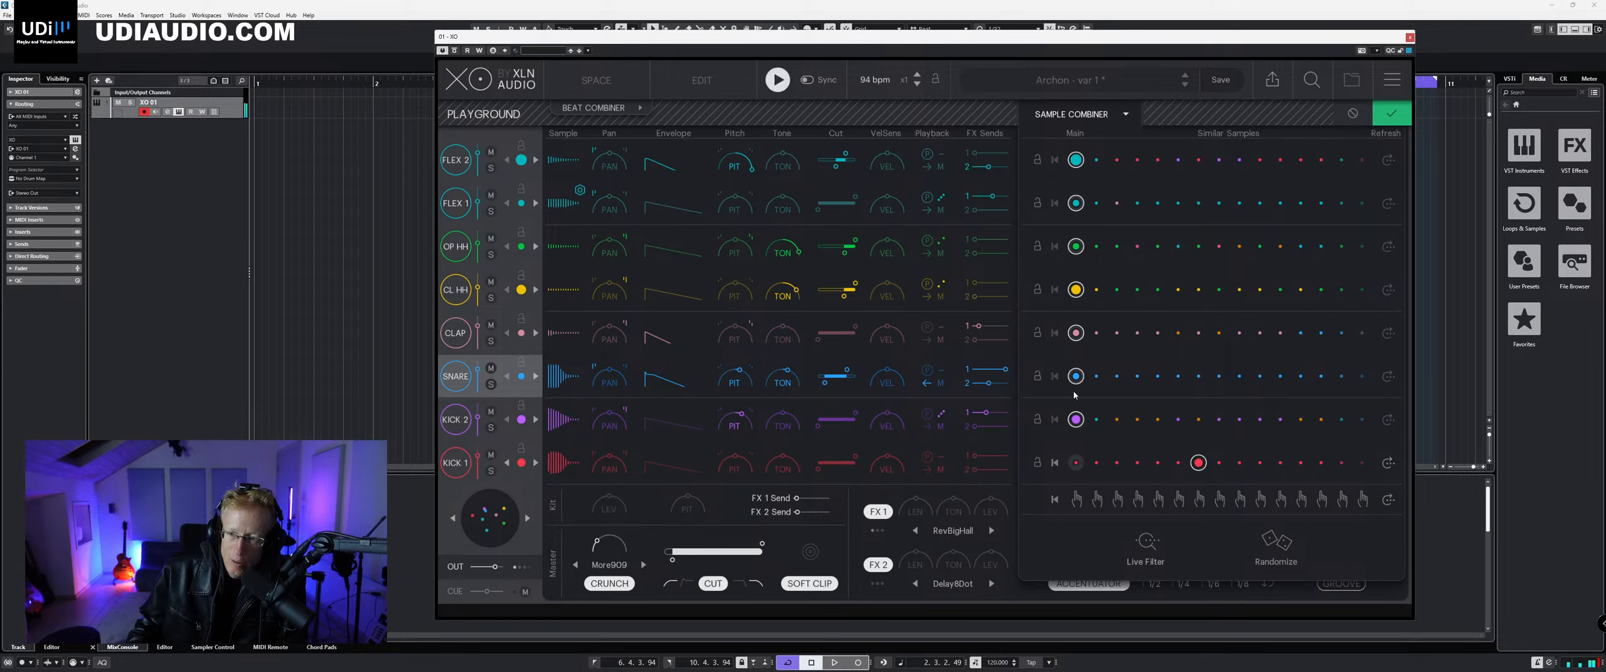
pyautogui.click(1219, 463)
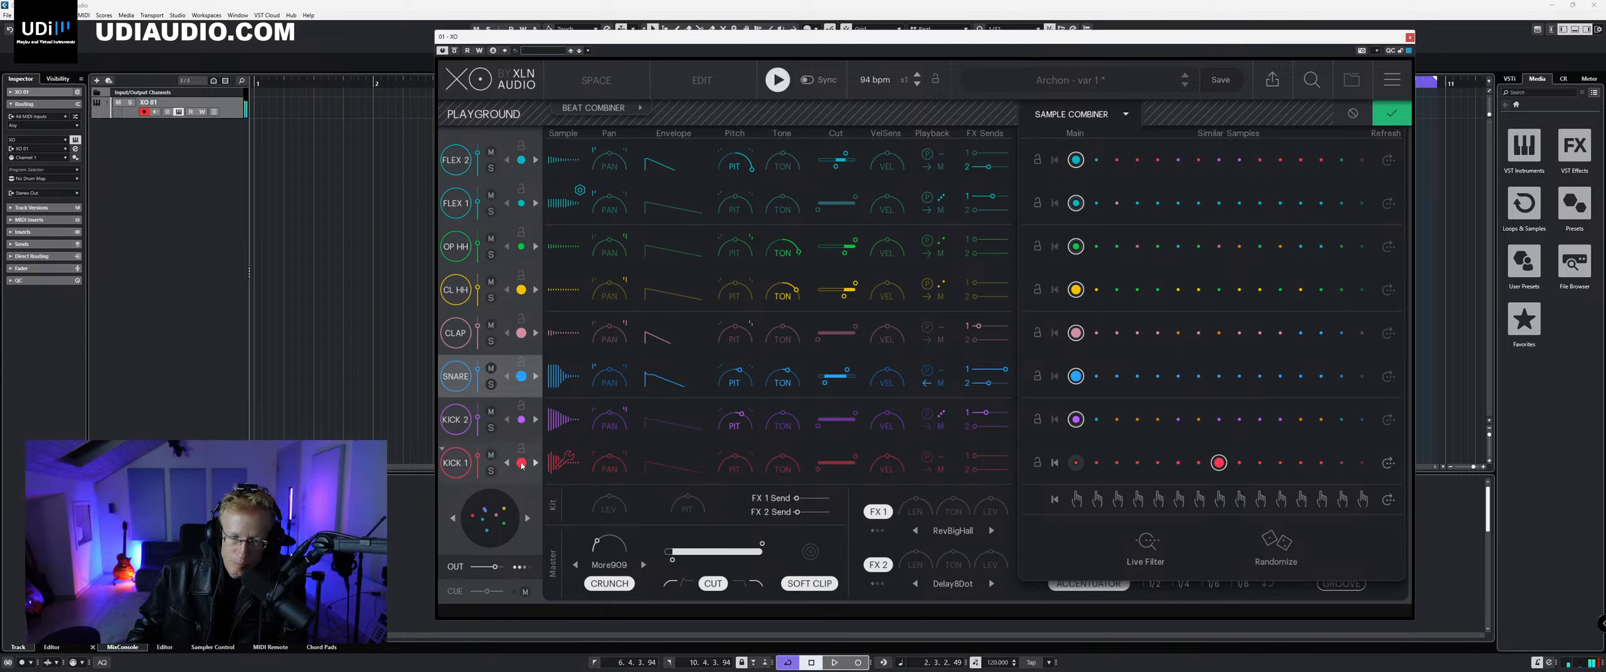
pyautogui.click(491, 471)
pyautogui.click(1158, 463)
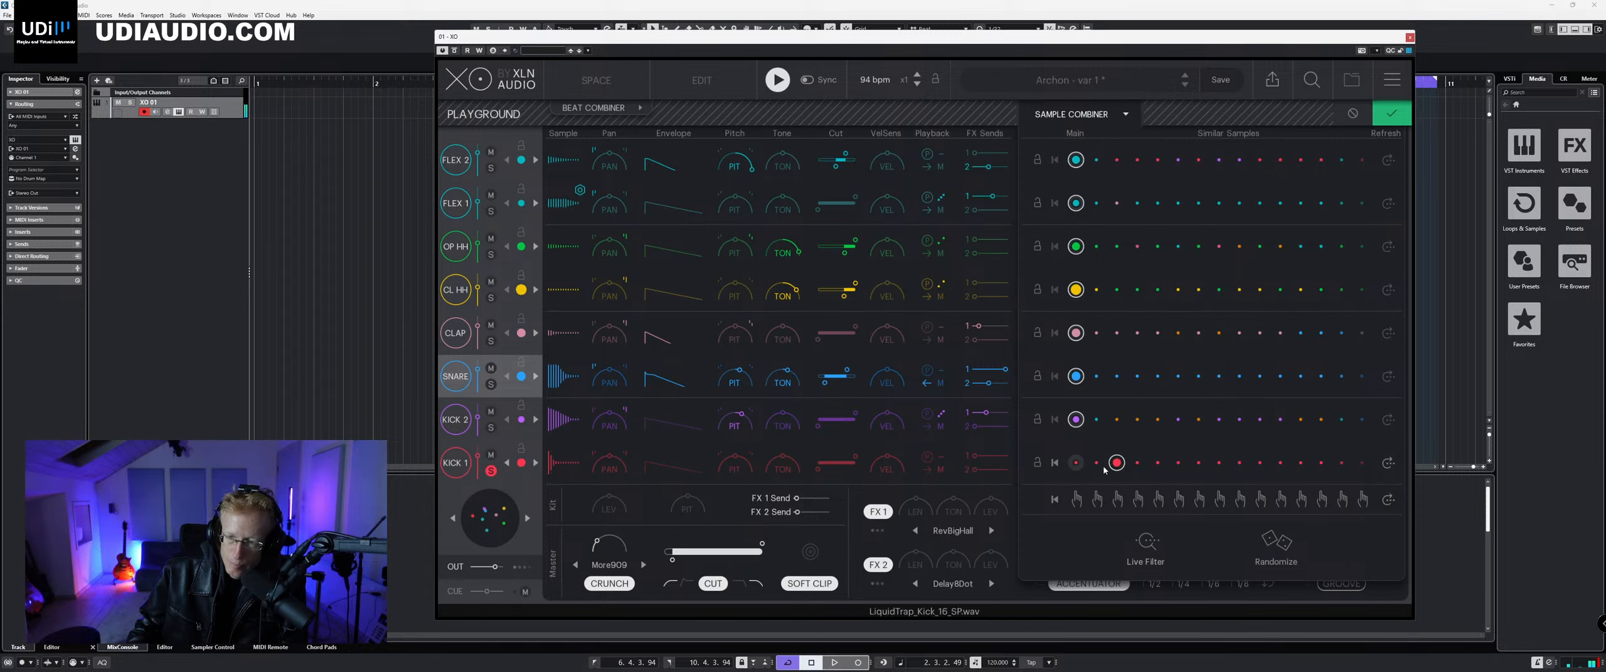
pyautogui.click(1076, 462)
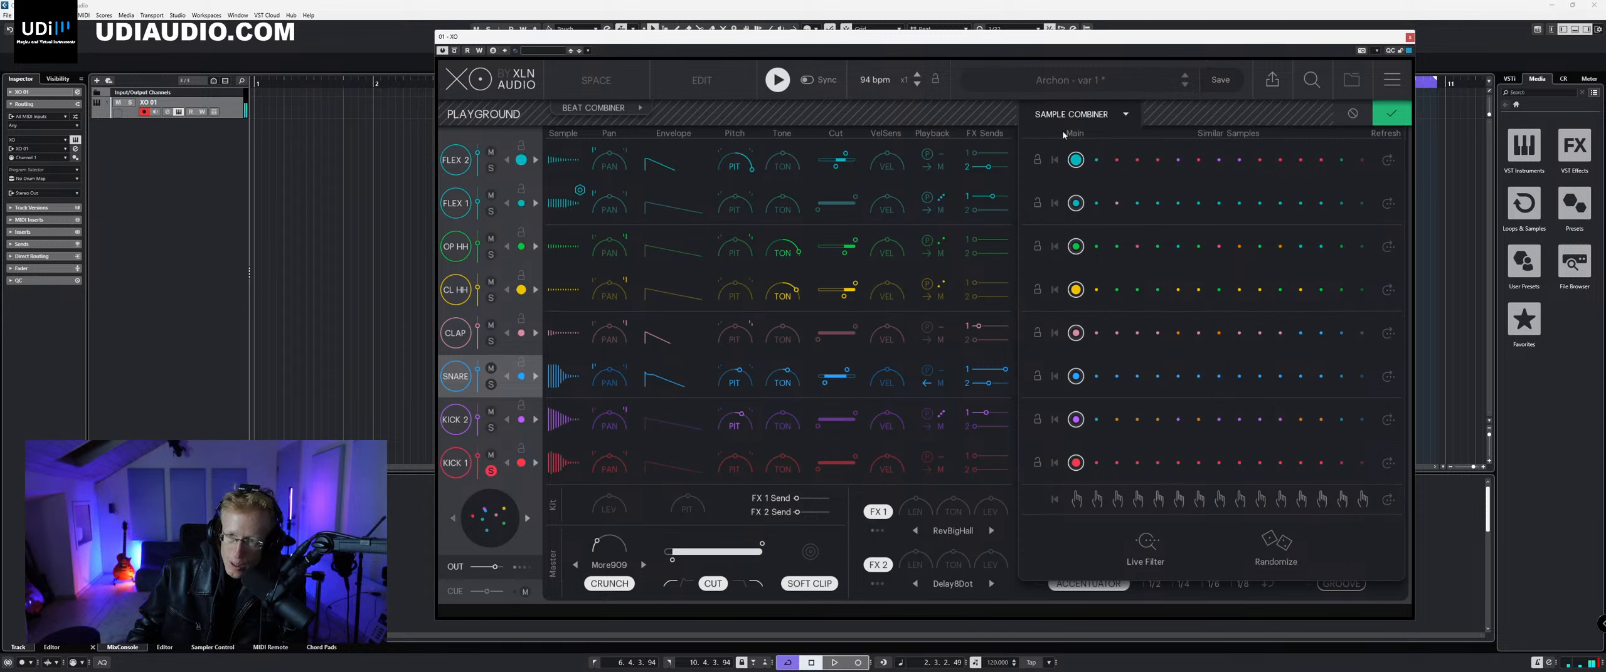
pyautogui.click(1281, 466)
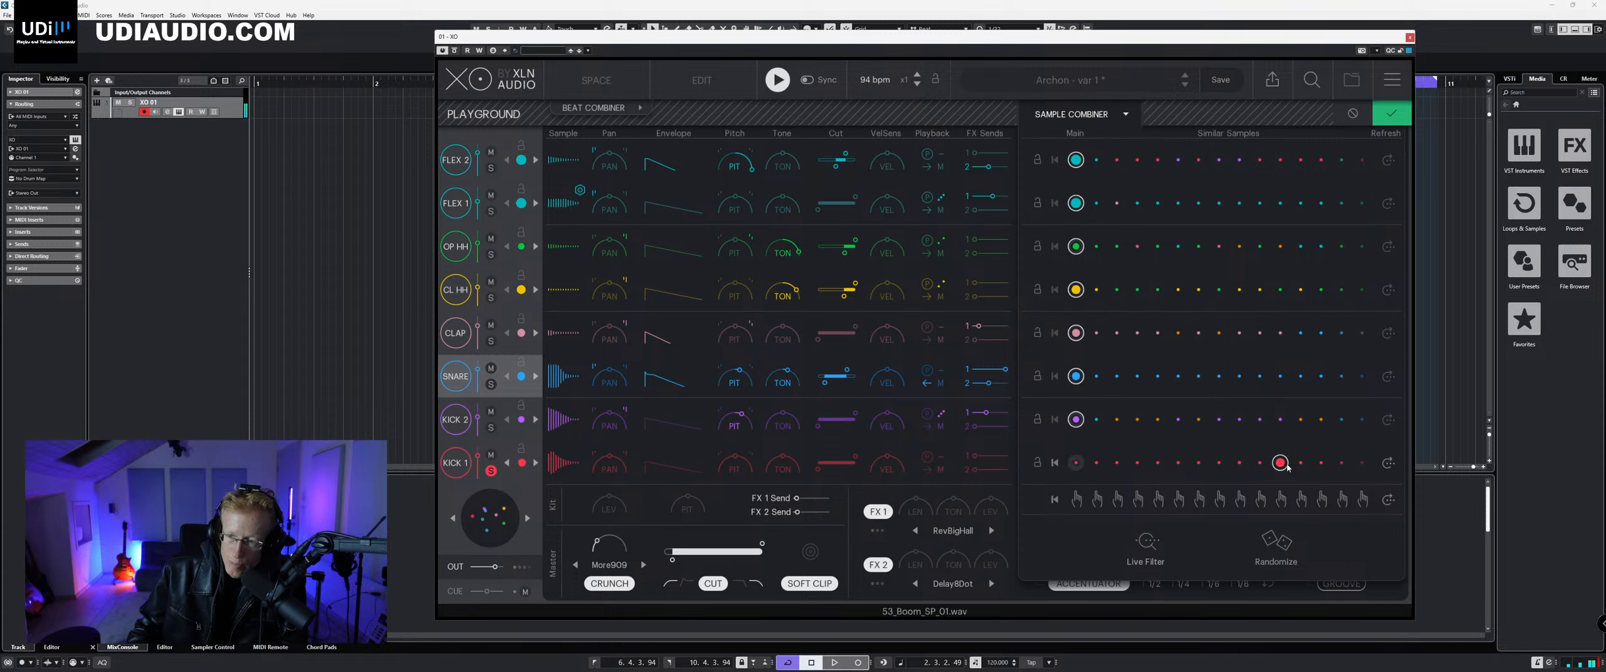
pyautogui.click(1300, 464)
# Step: Step all lanes together through the similar-sample columns to the sixth similar sample
pyautogui.click(1158, 498)
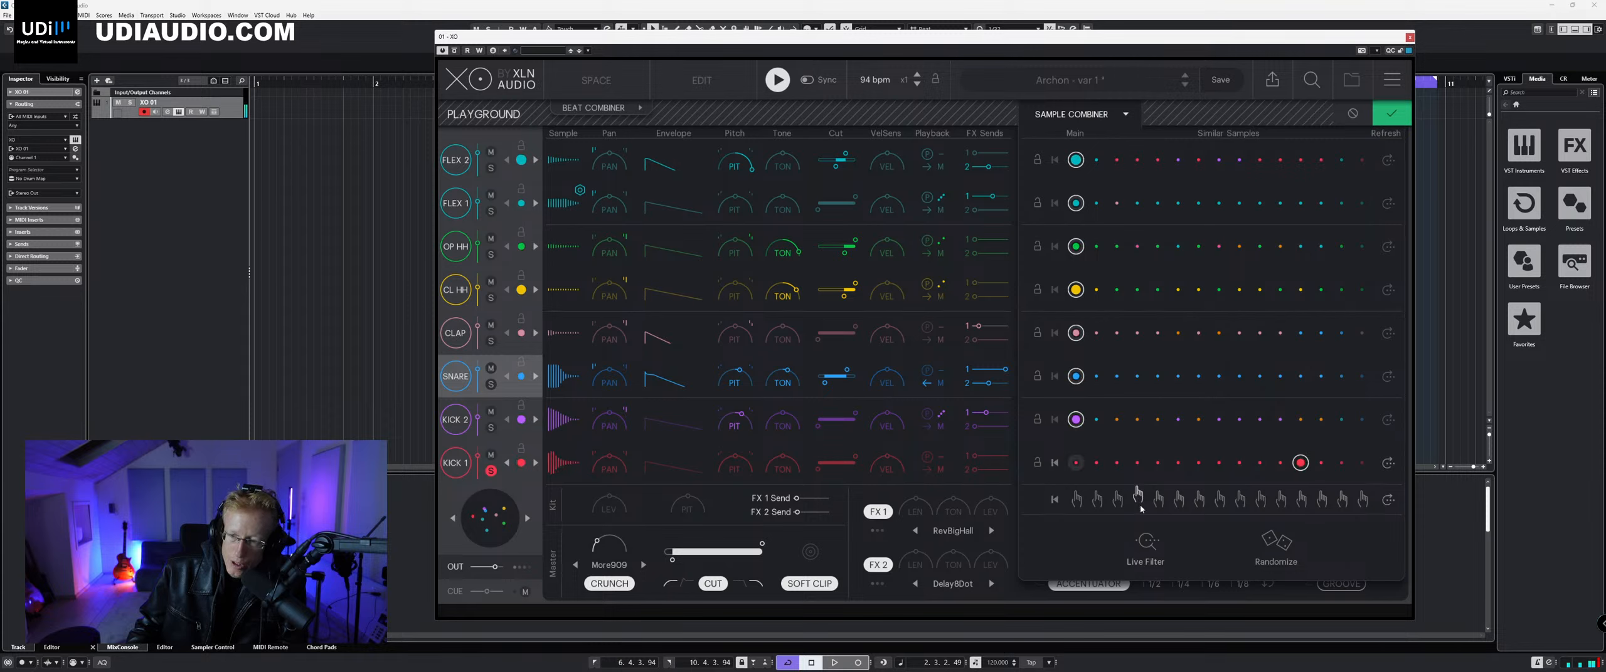
pyautogui.click(1178, 500)
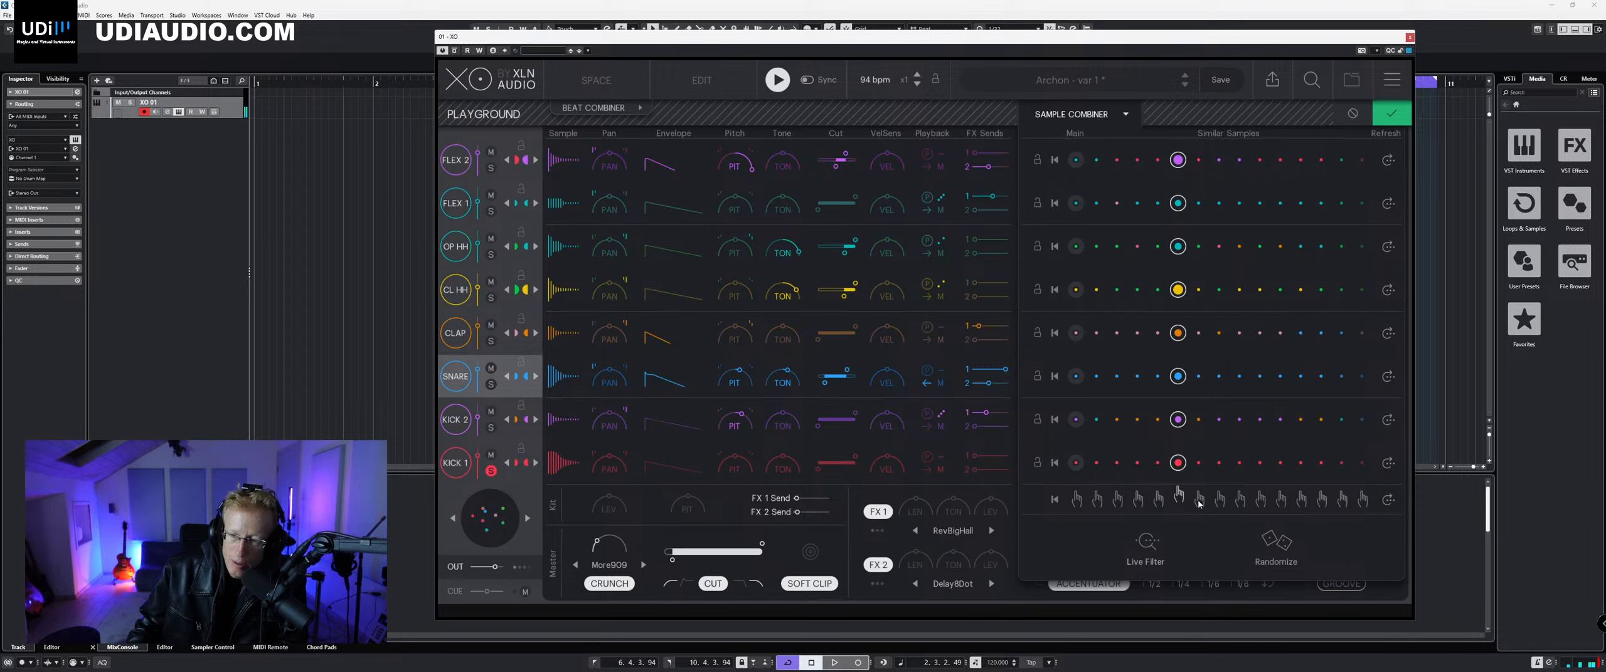
pyautogui.click(1199, 500)
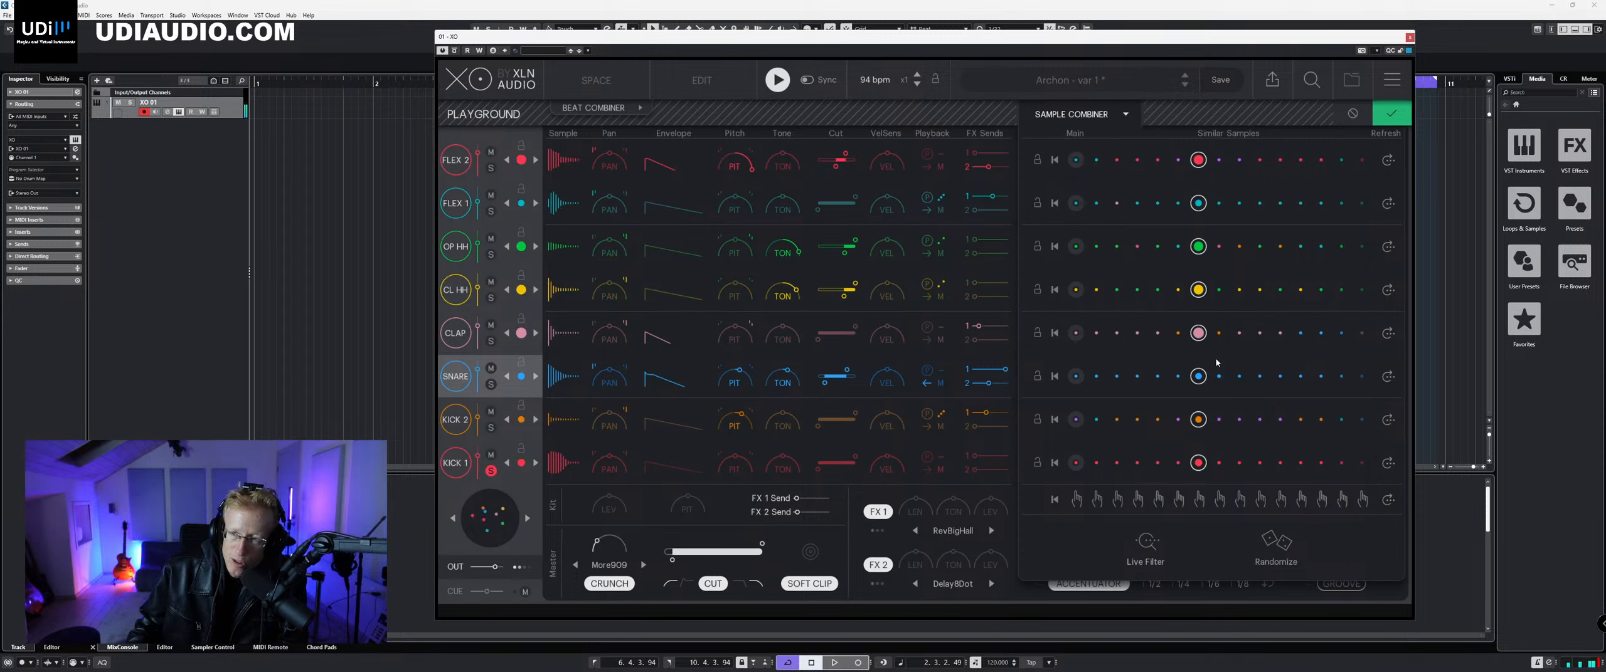
# Step: Accept the Sample Combiner changes and audition the full beat with Kick 1 unsoloed
pyautogui.click(1393, 117)
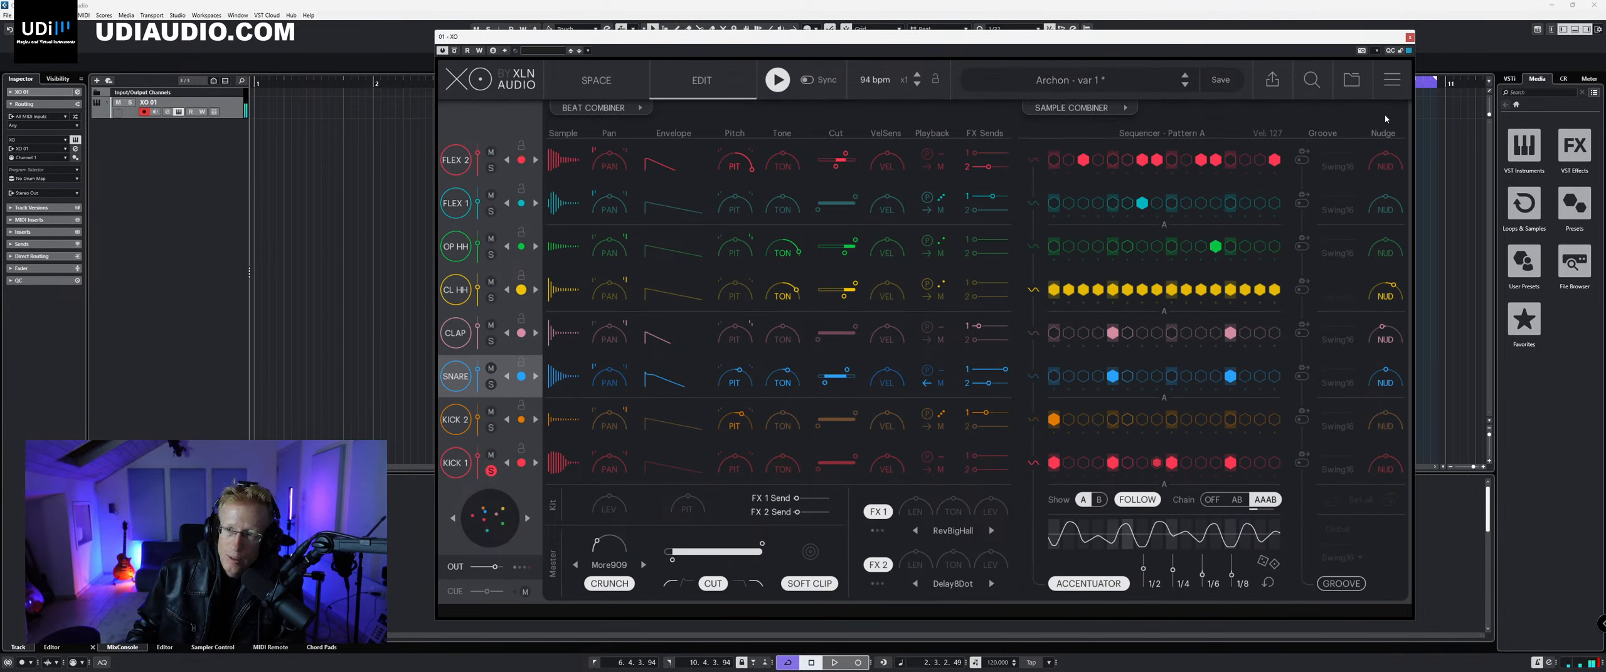
pyautogui.click(499, 471)
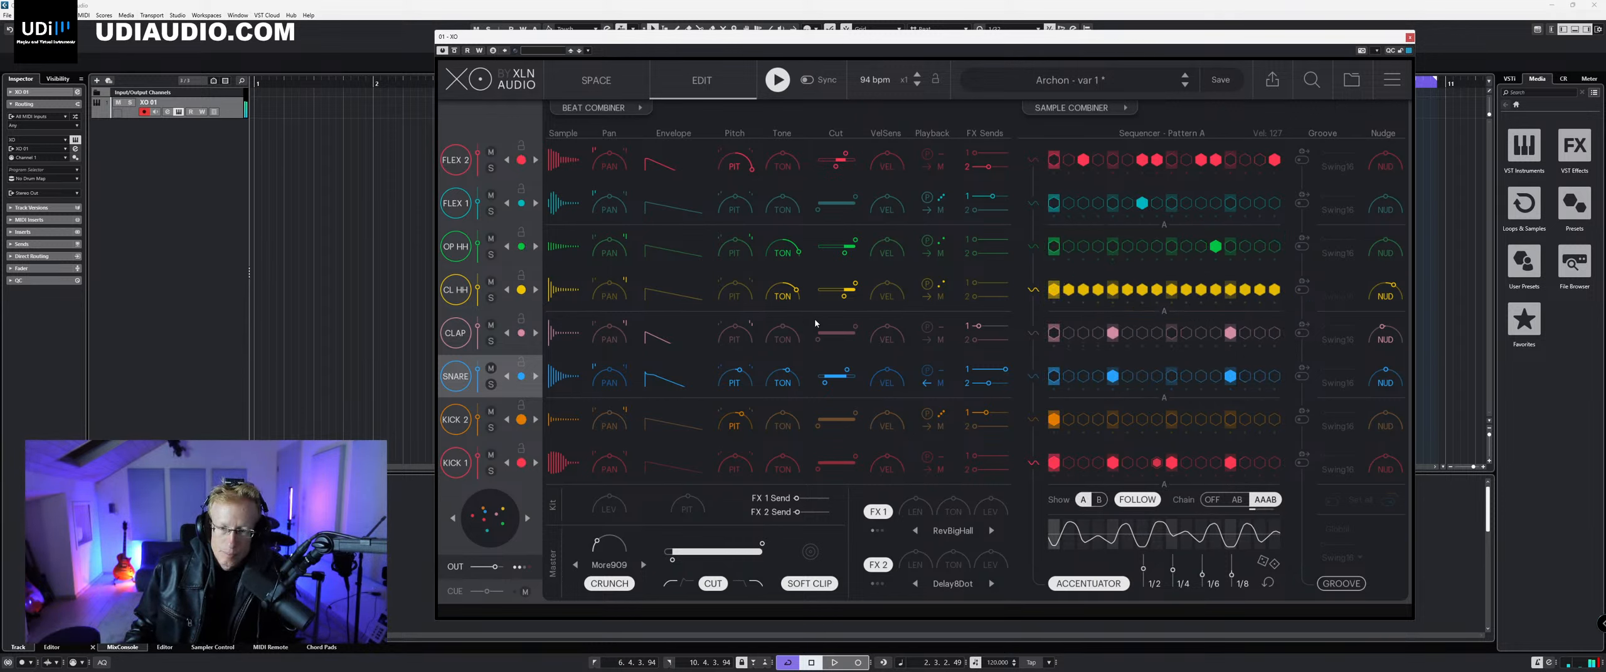
pyautogui.click(776, 79)
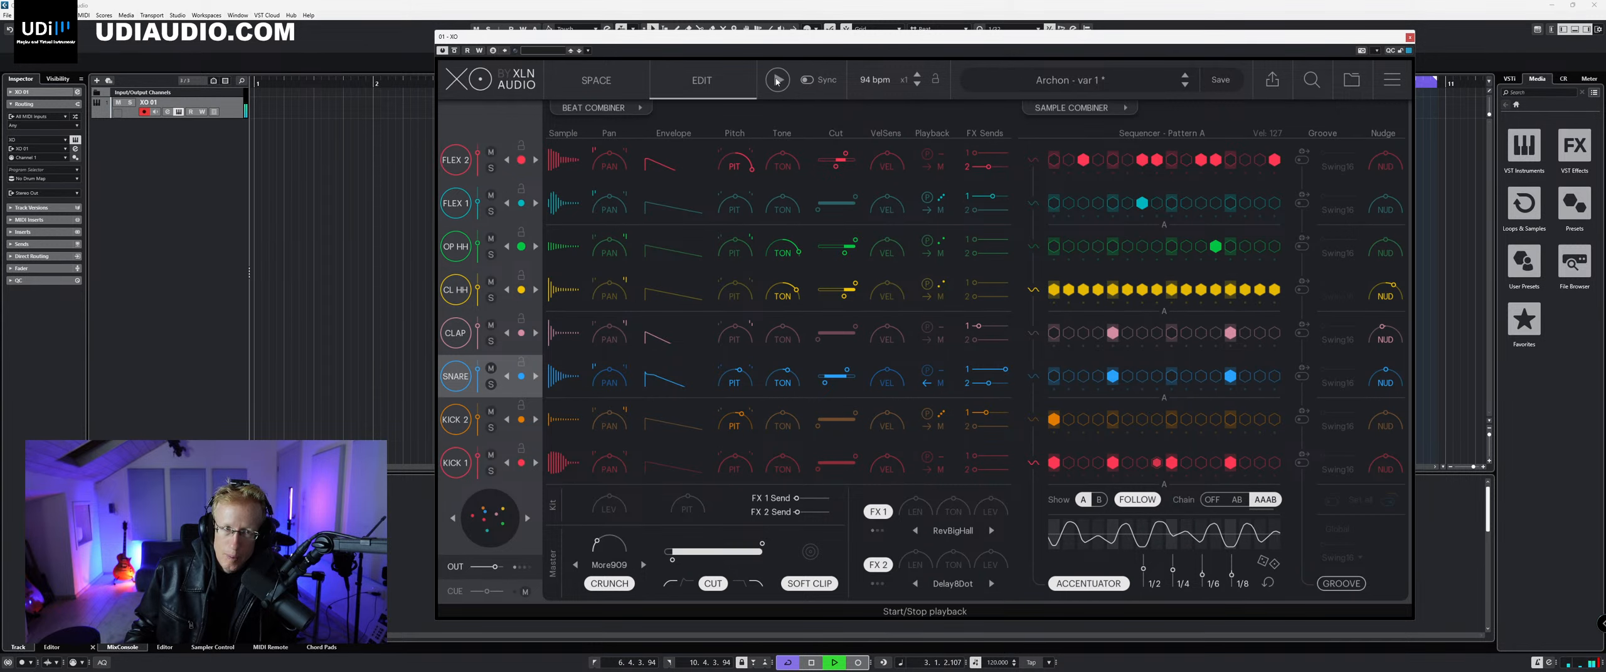
# Step: Load the And I Can't Help preset from the Ultra Bionic XOpak in the preset browser
pyautogui.click(1053, 80)
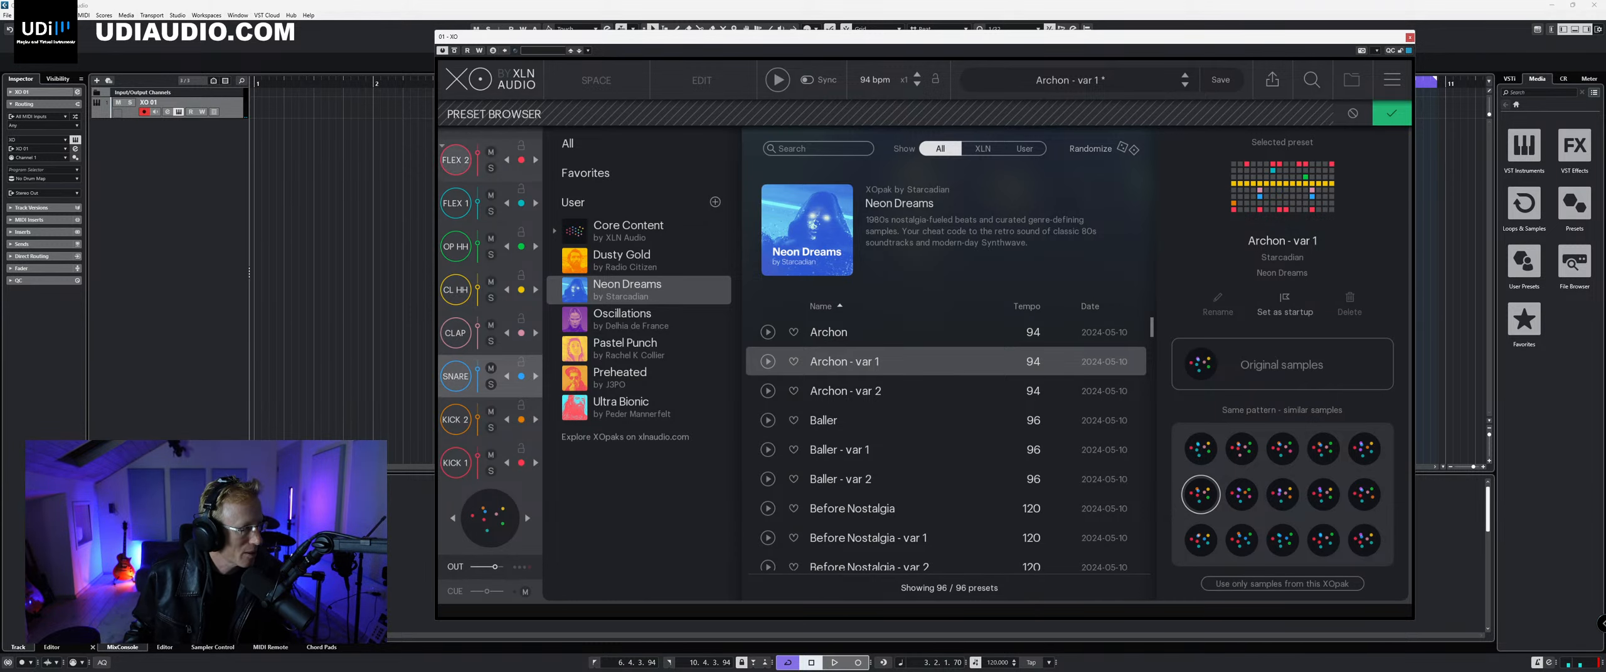
pyautogui.click(111, 155)
pyautogui.click(74, 141)
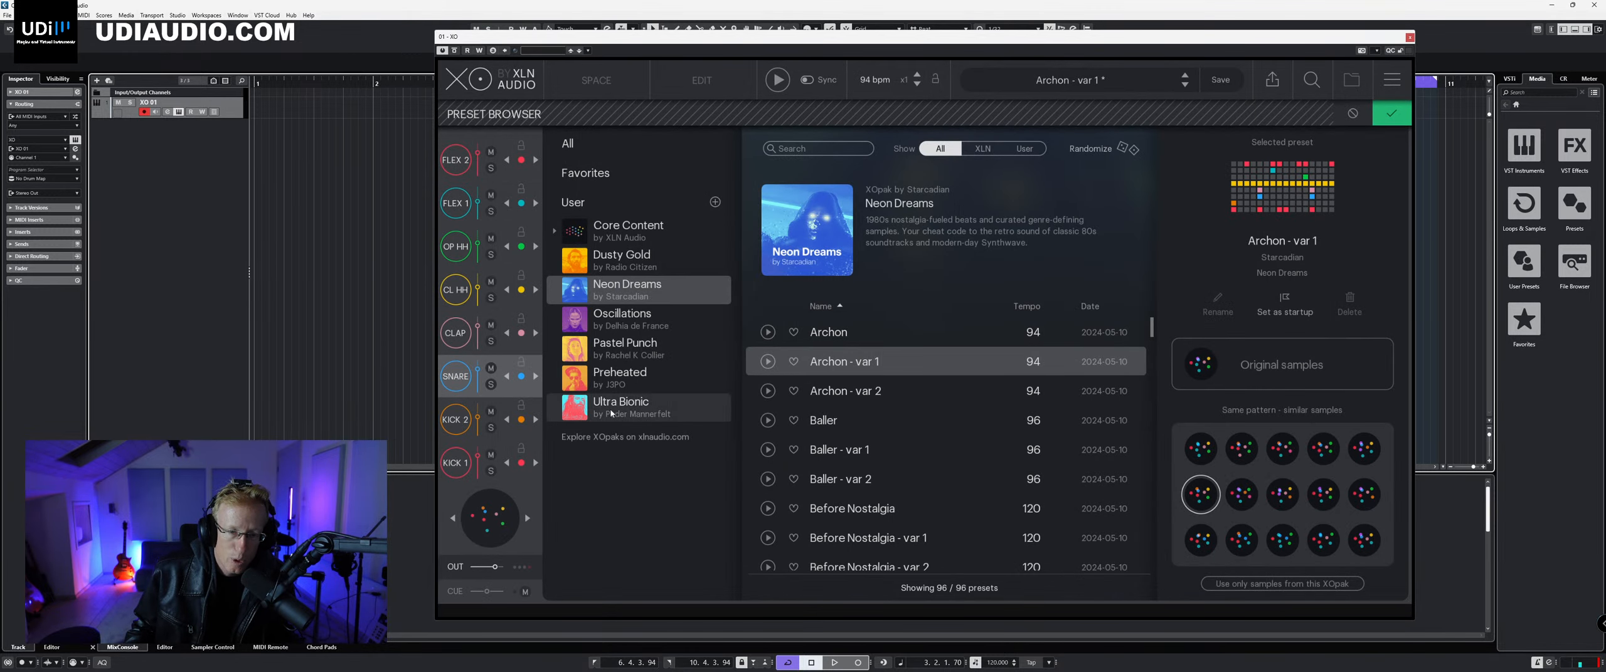
pyautogui.click(628, 409)
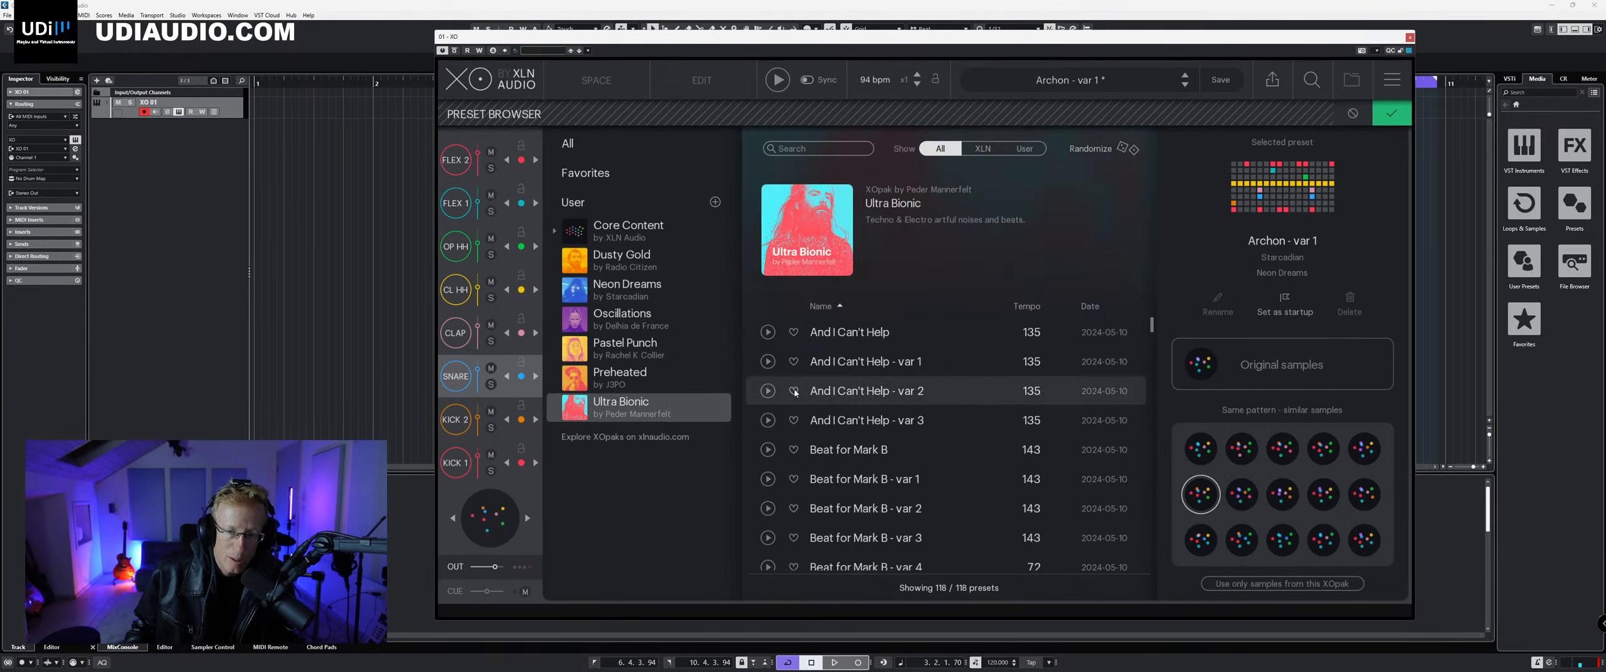
pyautogui.click(839, 338)
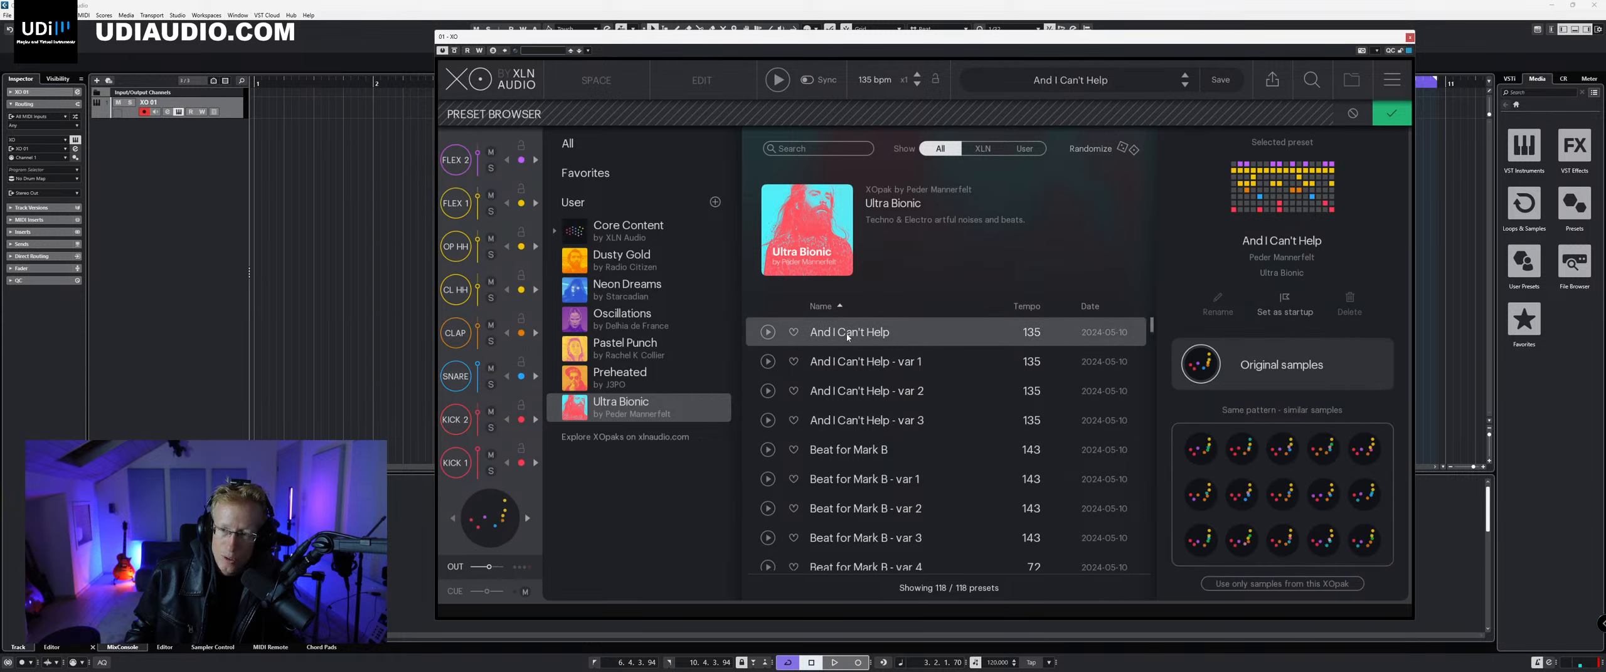
# Step: Audition And I Can't Help, its var 1, var 2 and var 3, and Beat for Mark B in the Ultra Bionic pack
pyautogui.click(768, 332)
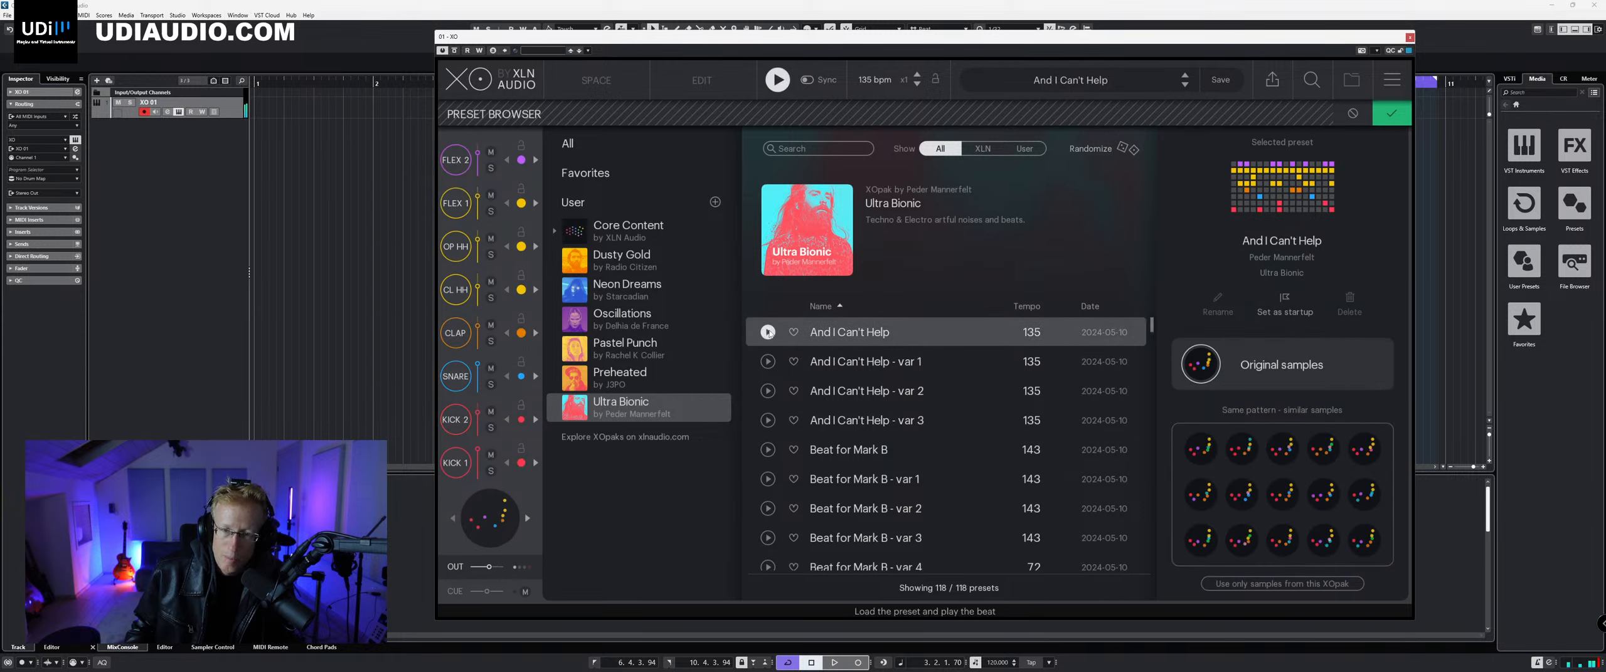
pyautogui.click(768, 361)
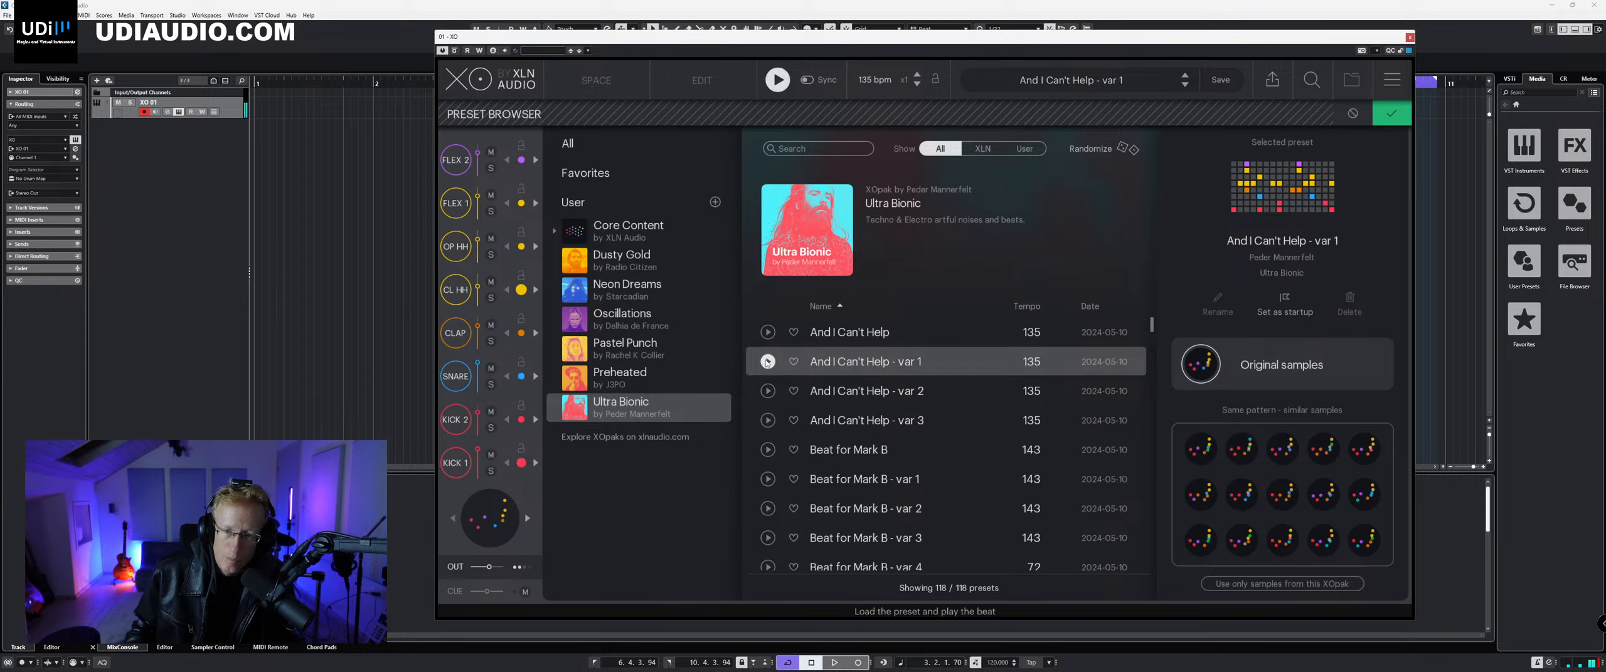
pyautogui.click(768, 390)
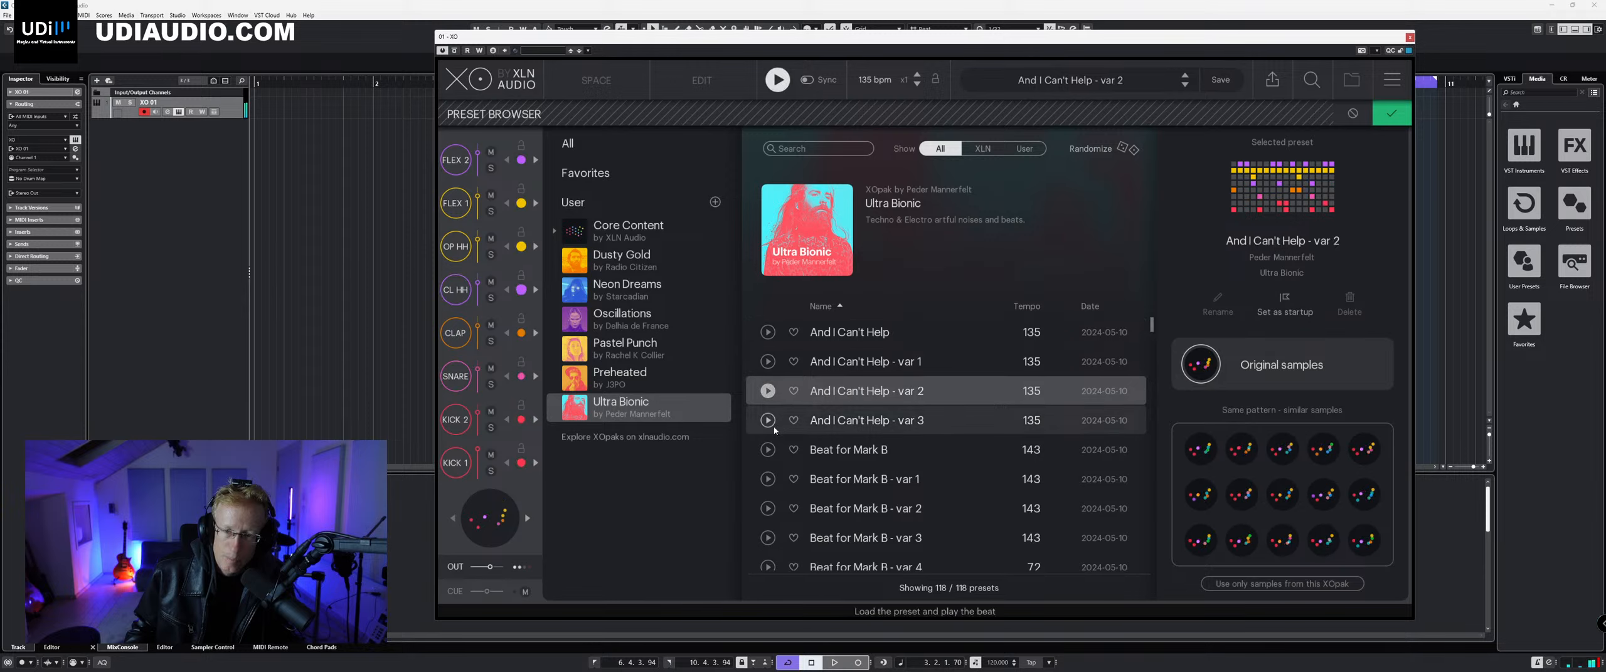
pyautogui.click(768, 421)
pyautogui.click(767, 449)
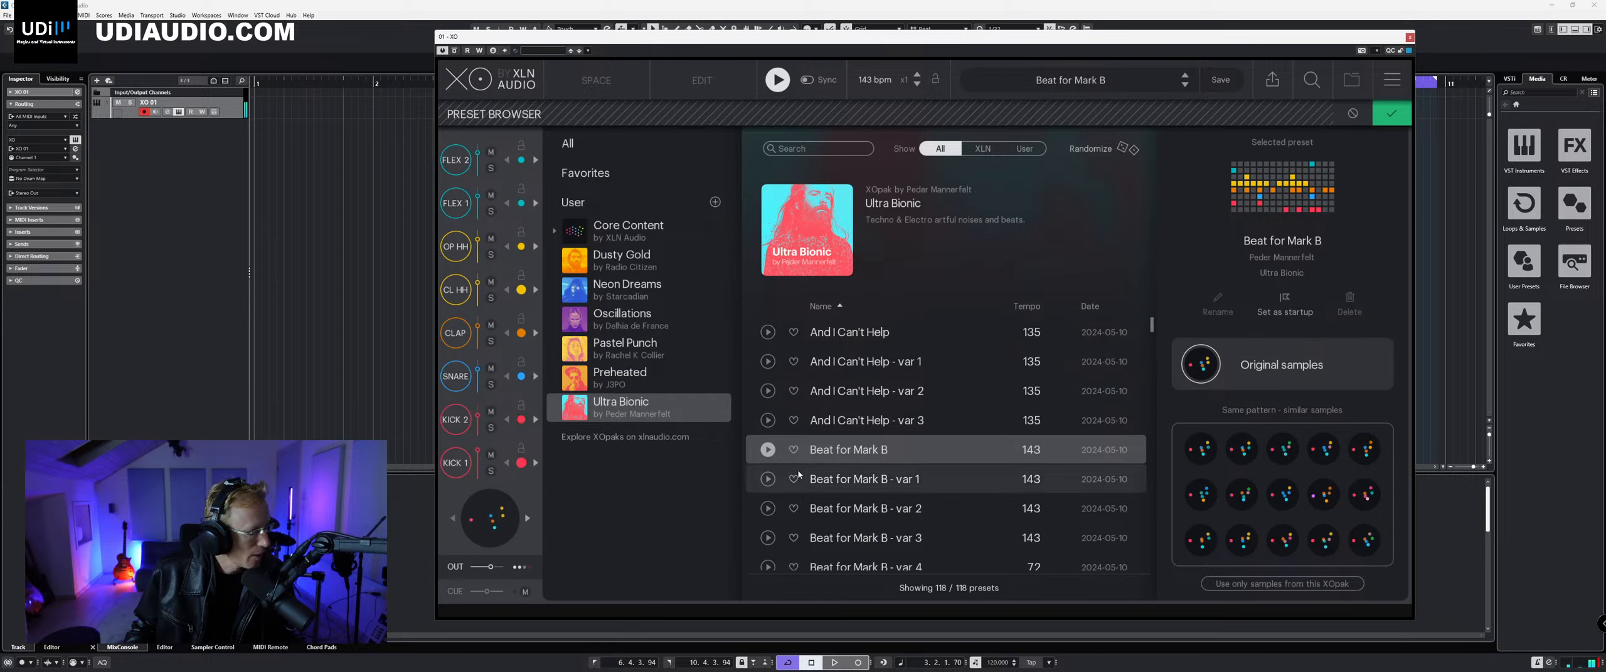
# Step: Audition the Ultra Bionic presets Beat for Mark B - var 2, Blades and Blades - var 1
pyautogui.click(767, 508)
pyautogui.scroll(-2, 854, 420)
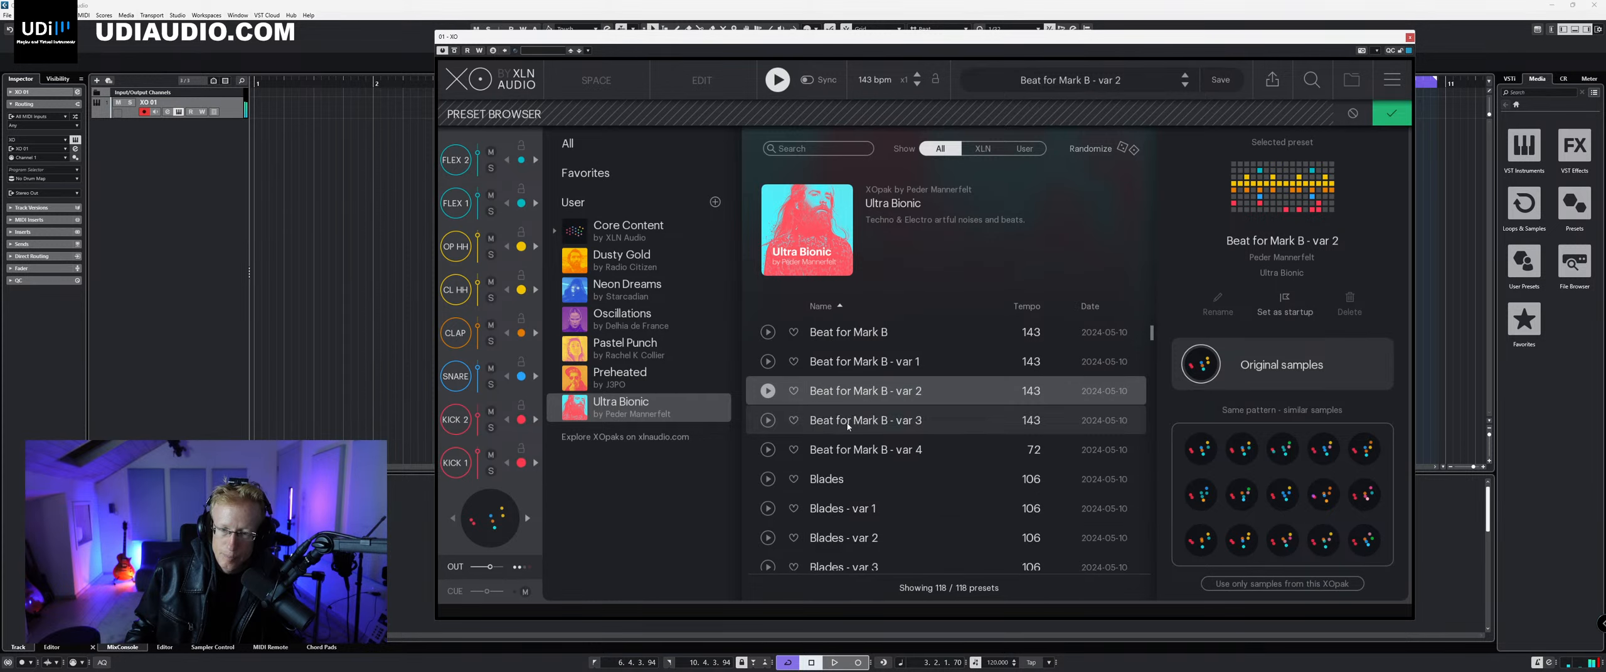
pyautogui.click(768, 479)
pyautogui.scroll(-2, 771, 477)
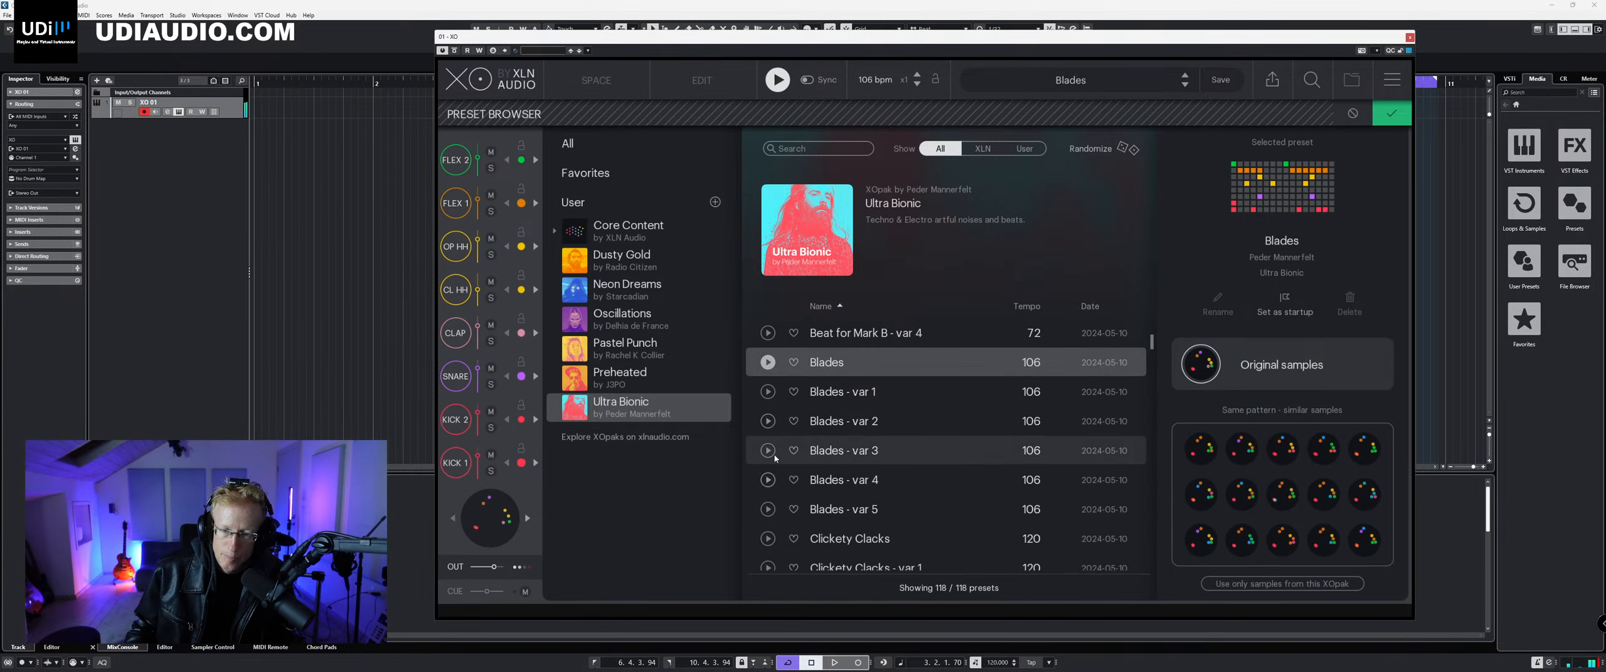
pyautogui.click(768, 393)
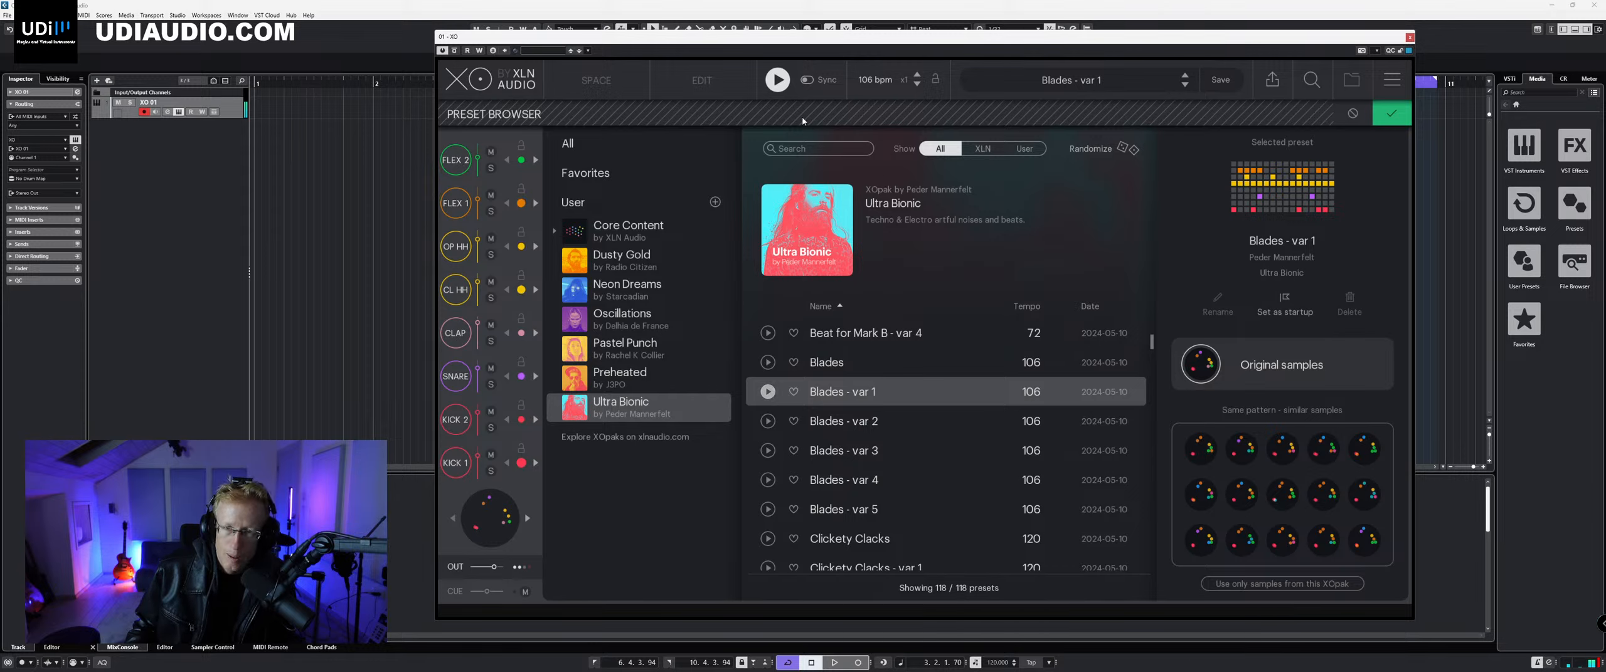
# Step: Audition BK Lounge, Classic 08 Vibe - var 1, Clubhouse - var 2, Count Me In and Count Me In - var 1 from the Preheated XOpak
pyautogui.click(620, 376)
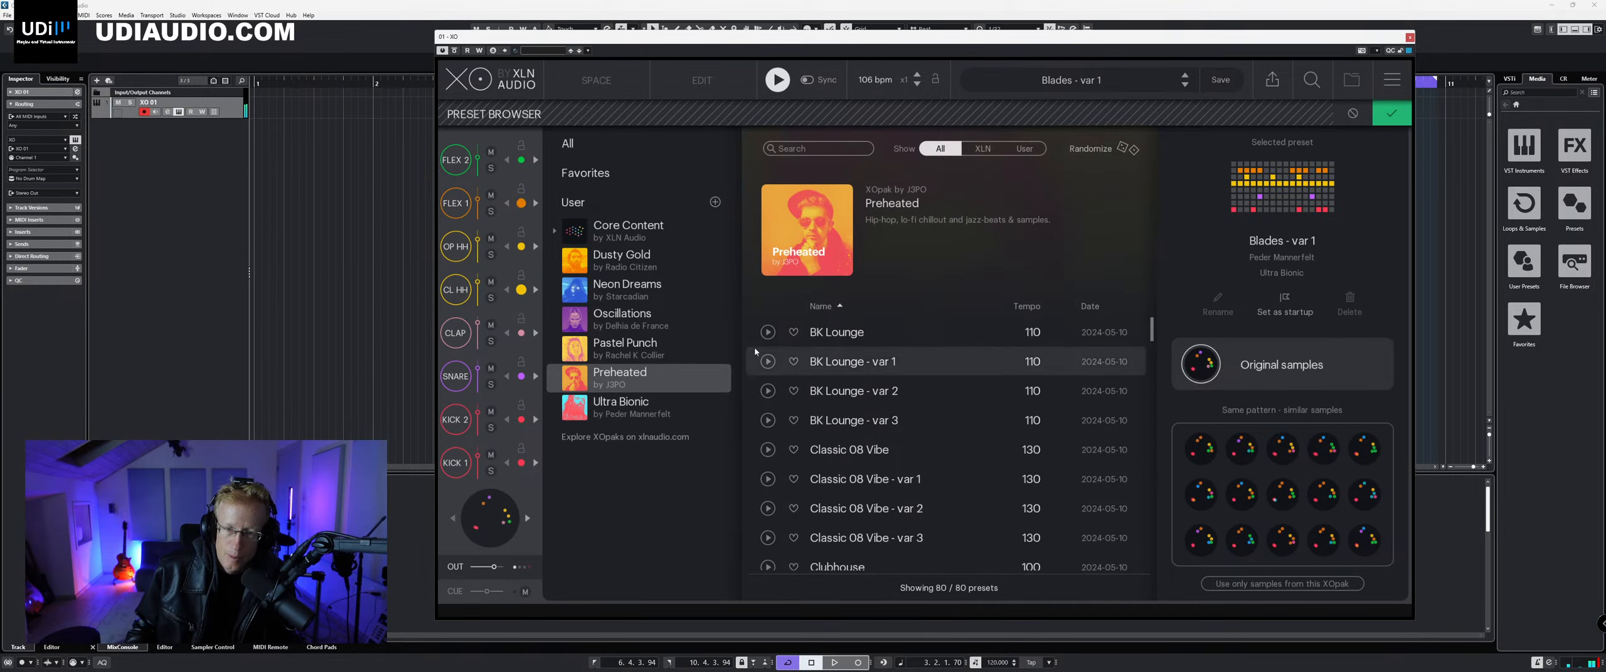
pyautogui.click(767, 332)
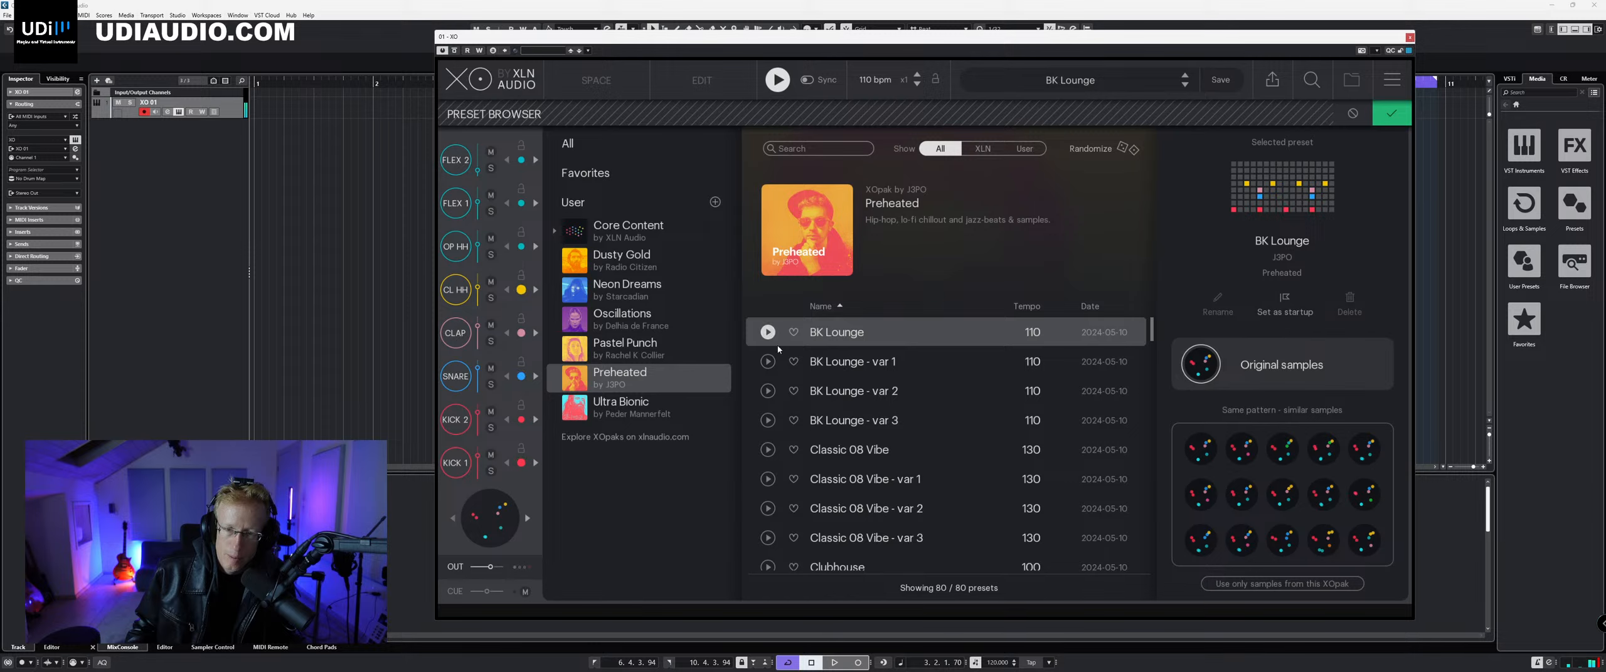
pyautogui.click(769, 481)
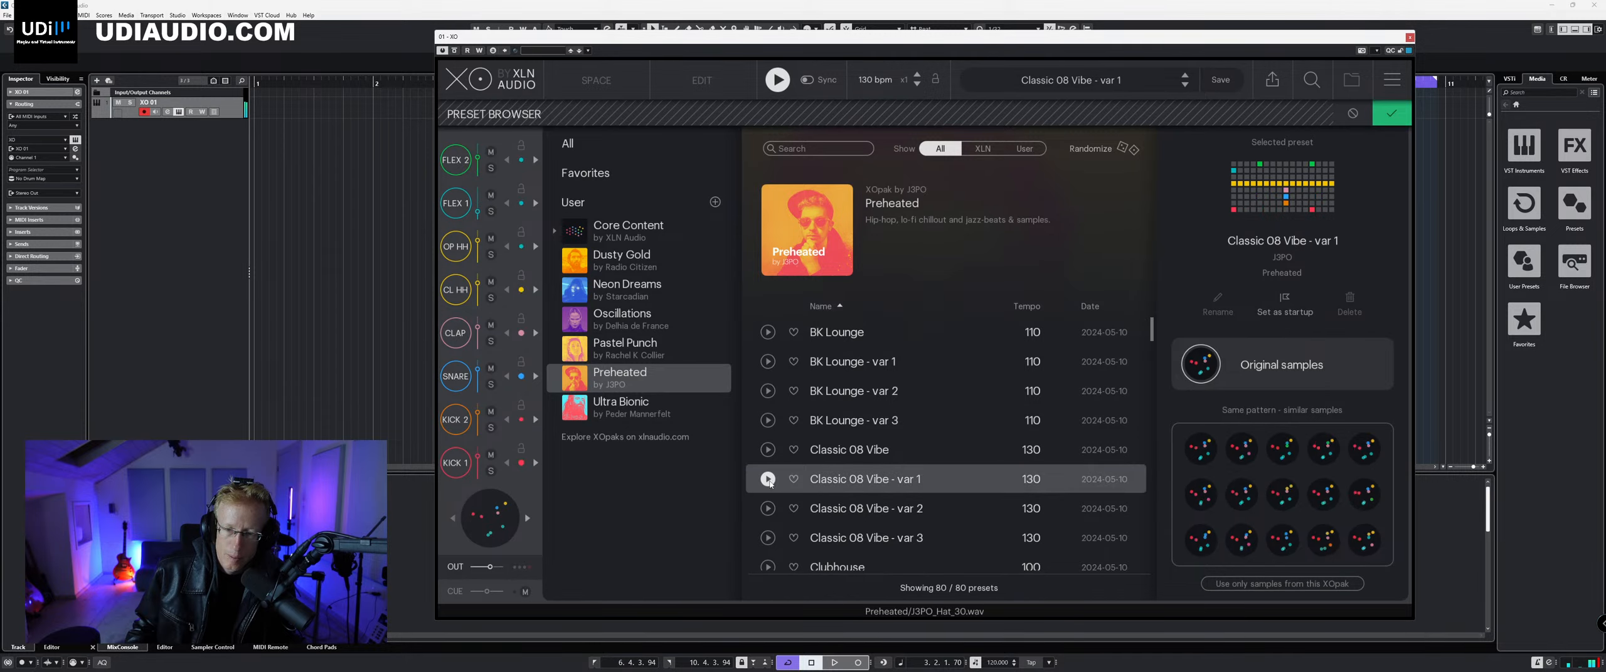
pyautogui.scroll(-3, 767, 470)
pyautogui.click(766, 456)
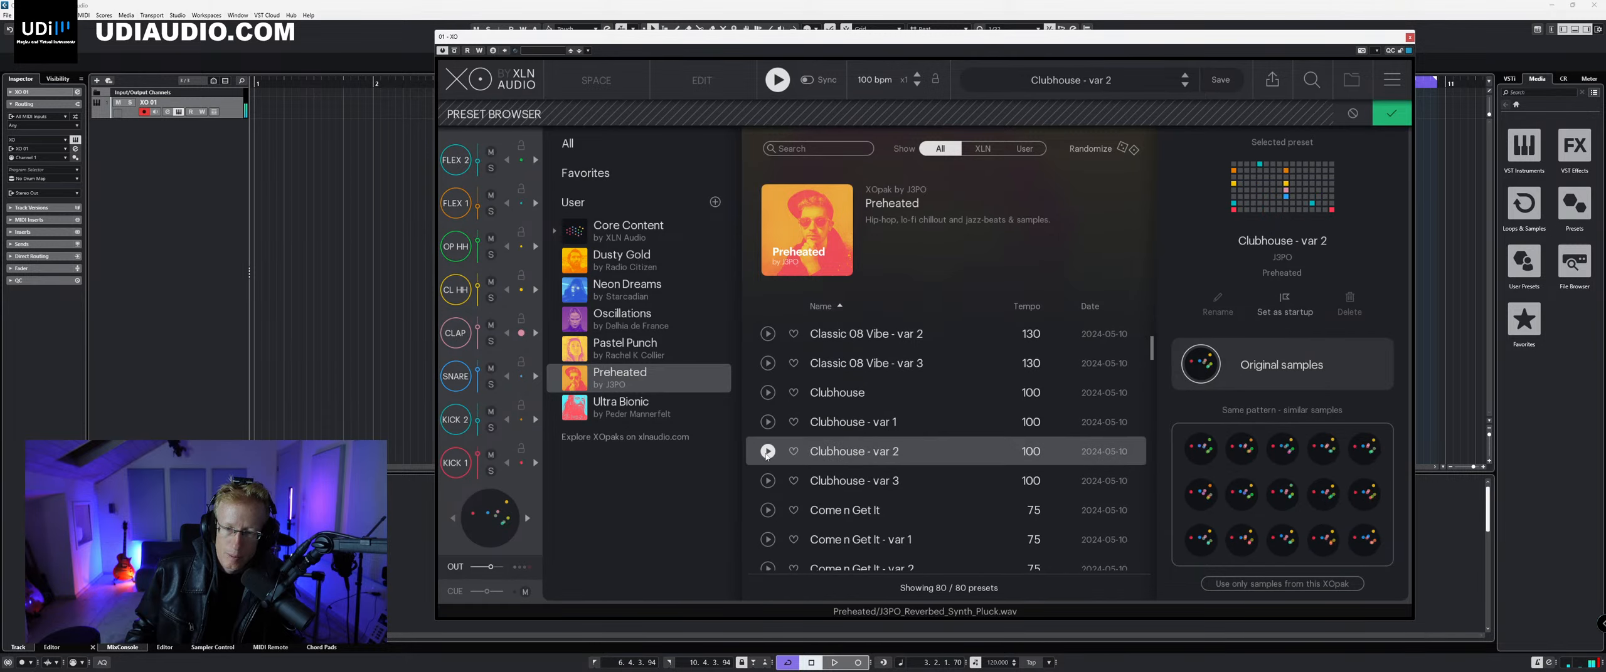
pyautogui.scroll(-2, 769, 464)
pyautogui.click(766, 459)
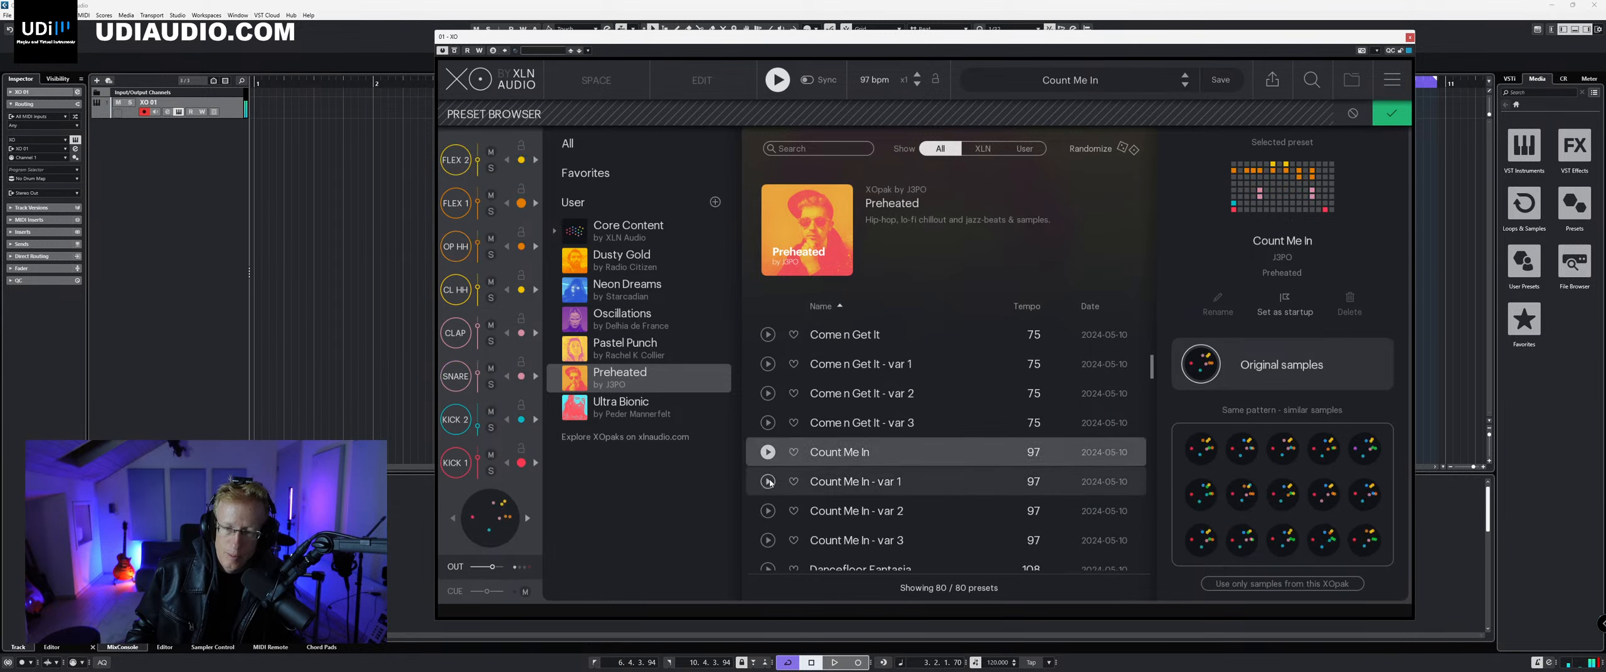
pyautogui.click(768, 482)
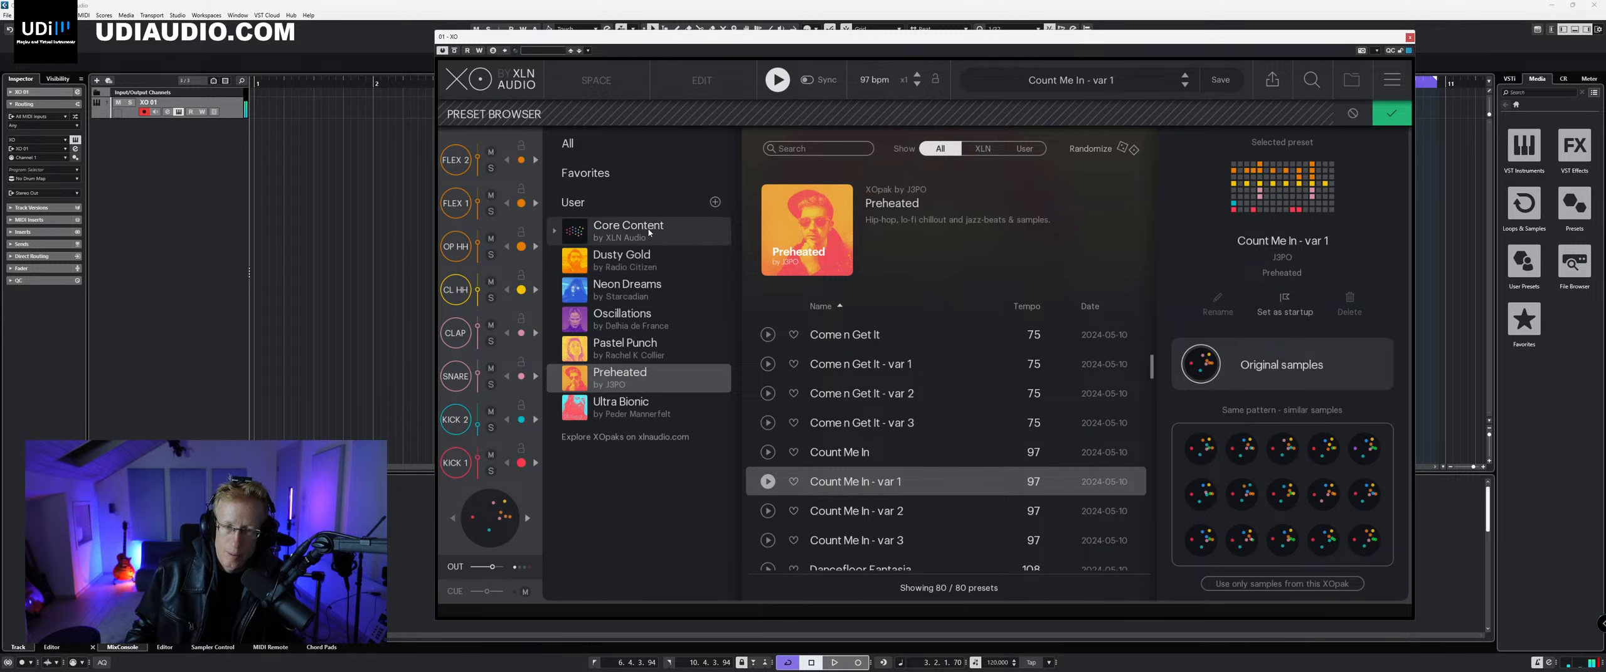
# Step: Audition All decked out and AlleyCat in the Core Content pack, and accept AlleyCat as the loaded preset
pyautogui.click(627, 230)
pyautogui.click(775, 452)
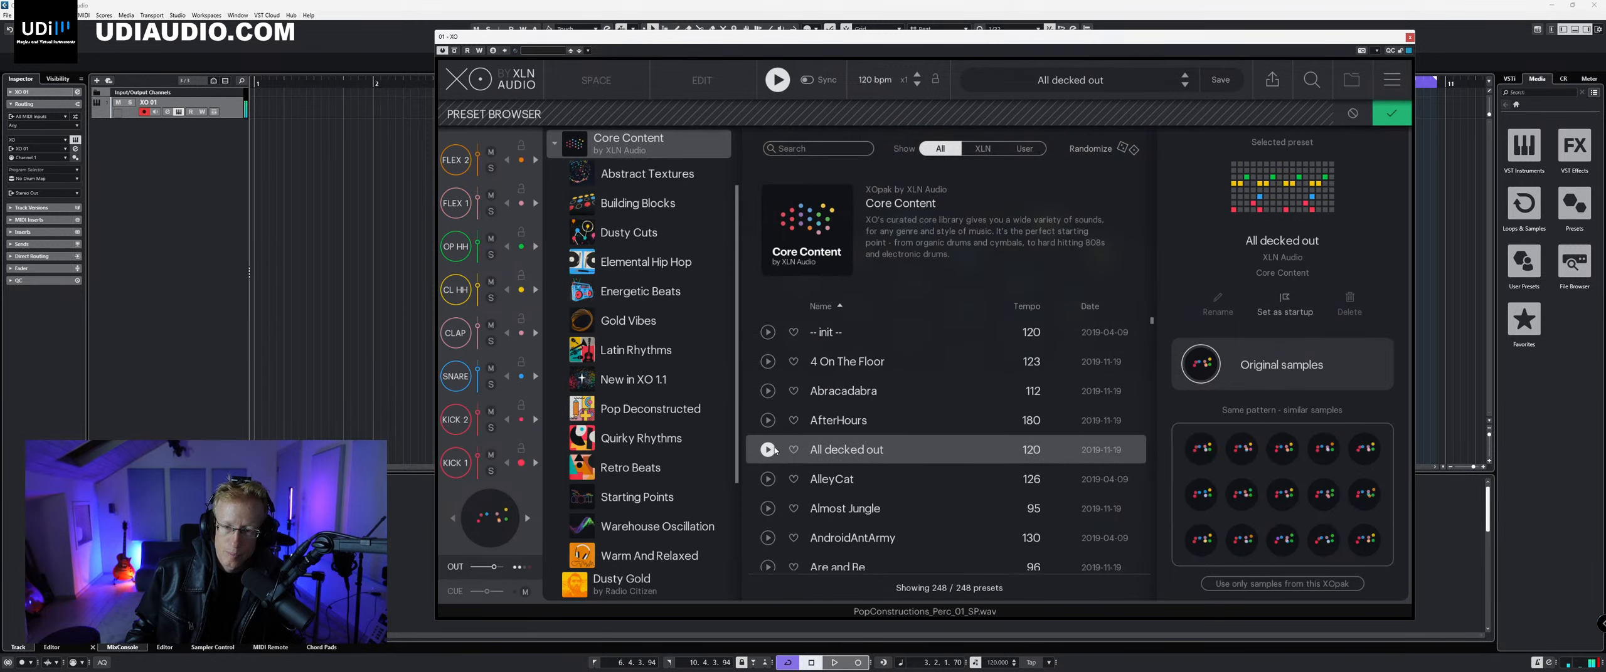
pyautogui.click(768, 479)
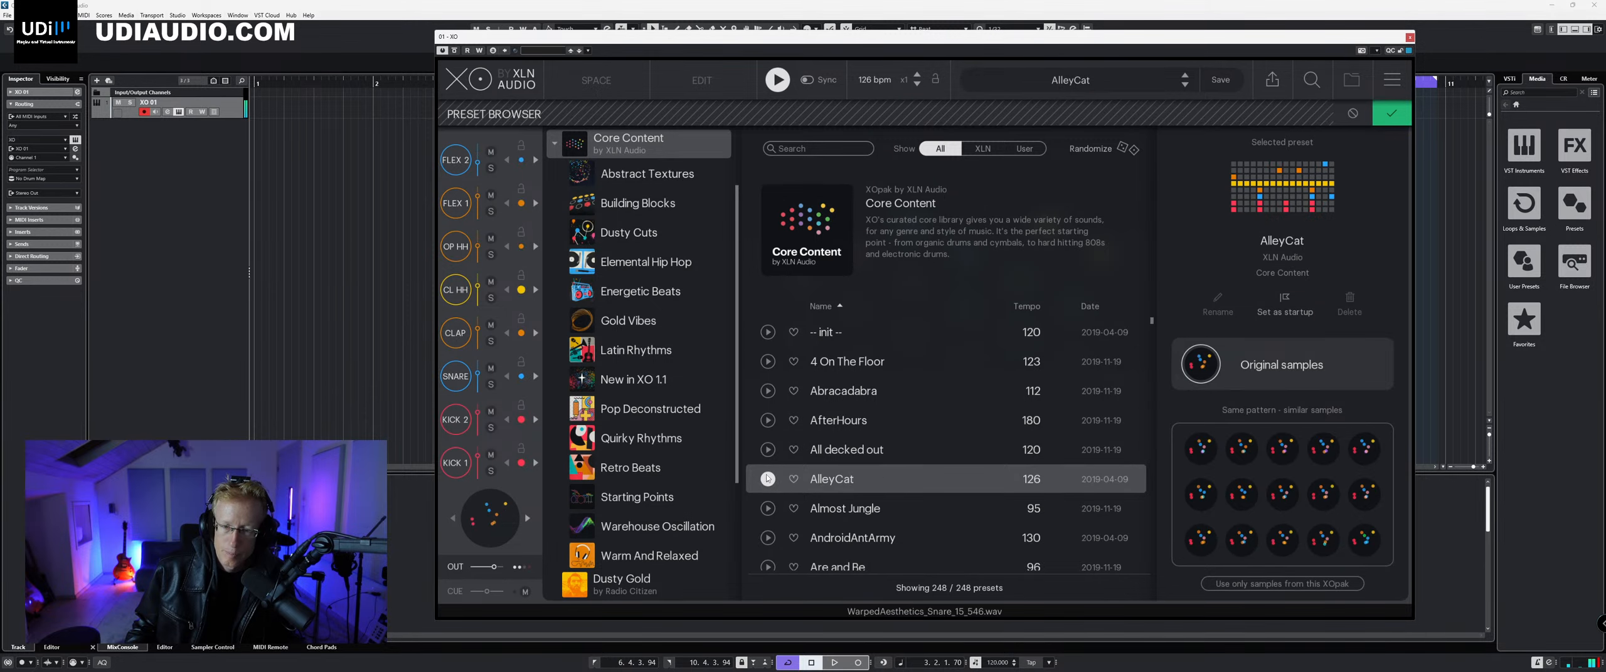
pyautogui.click(1383, 116)
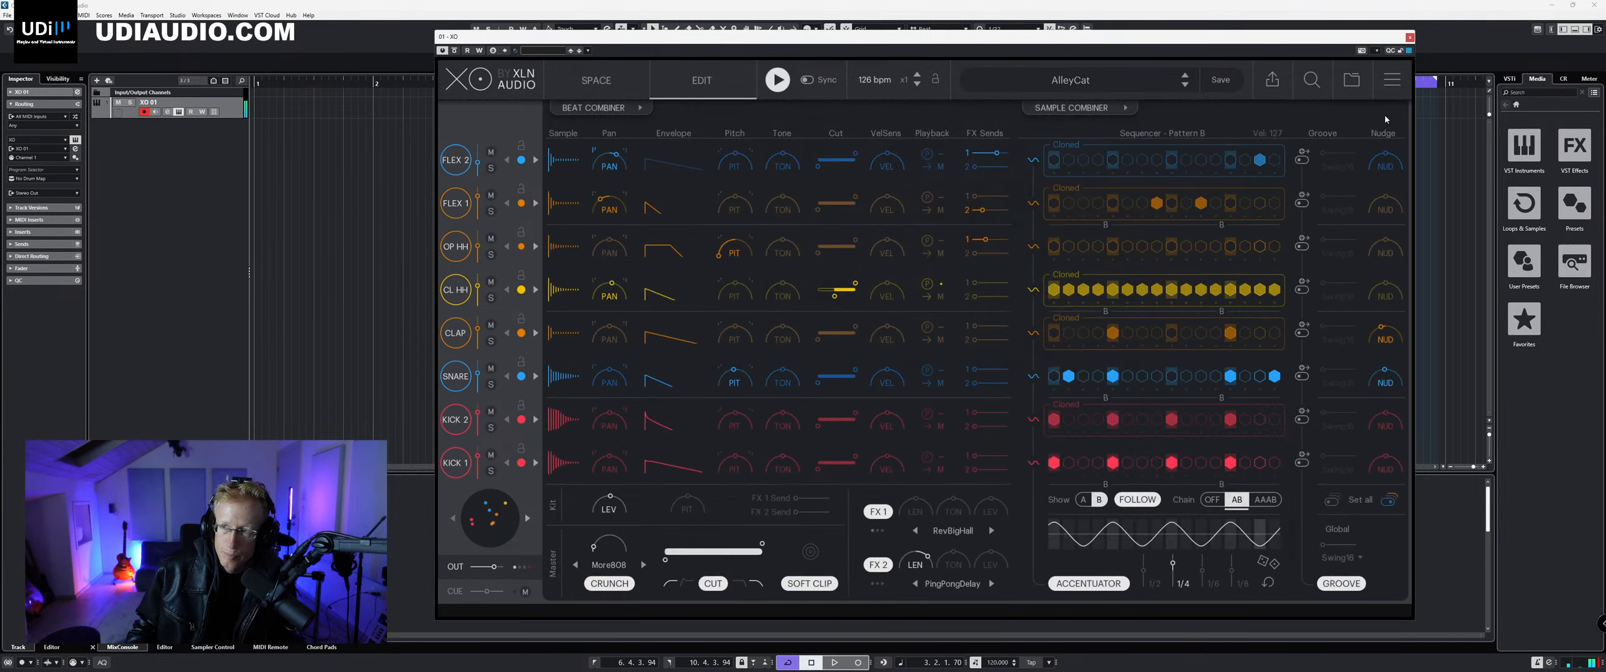
# Step: Stop the beat, open the Beat Combiner for AlleyCat, and restart playback
pyautogui.click(775, 85)
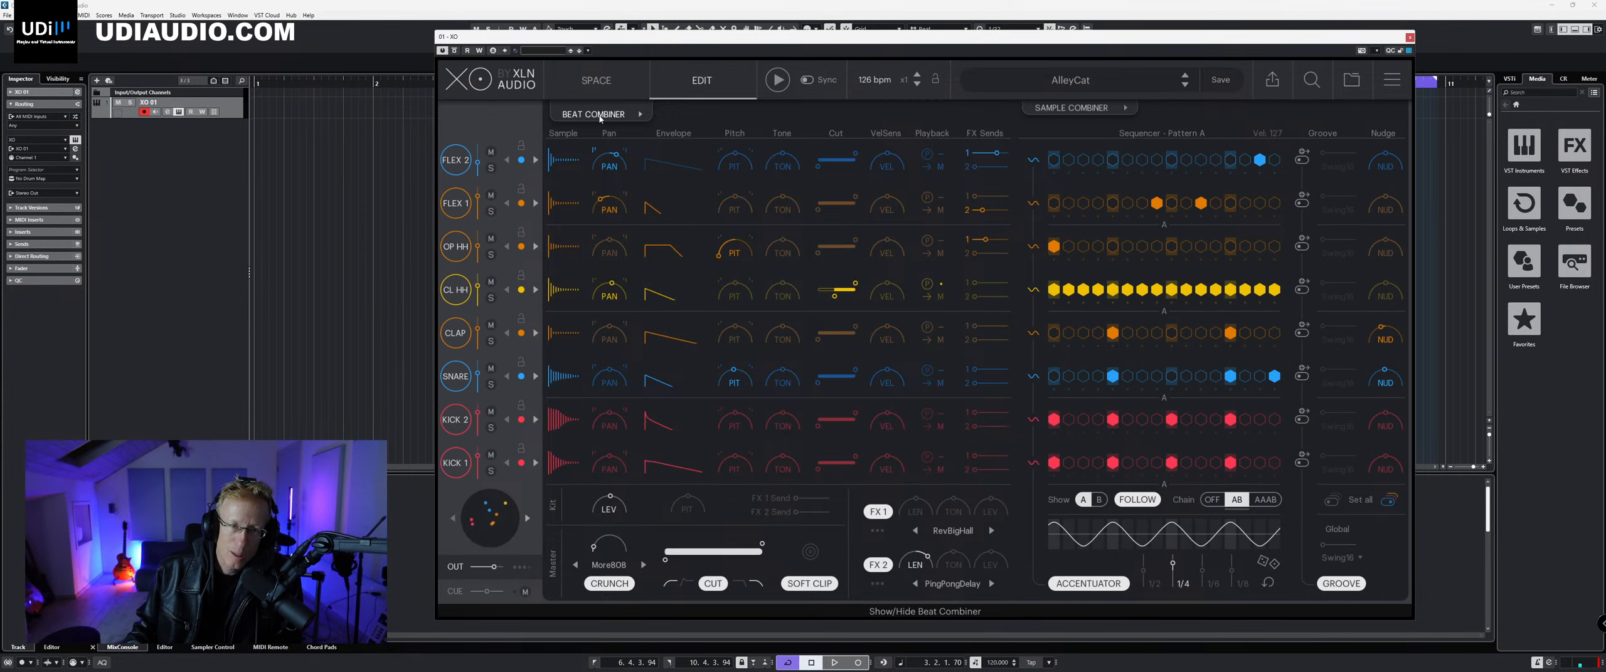
pyautogui.click(600, 117)
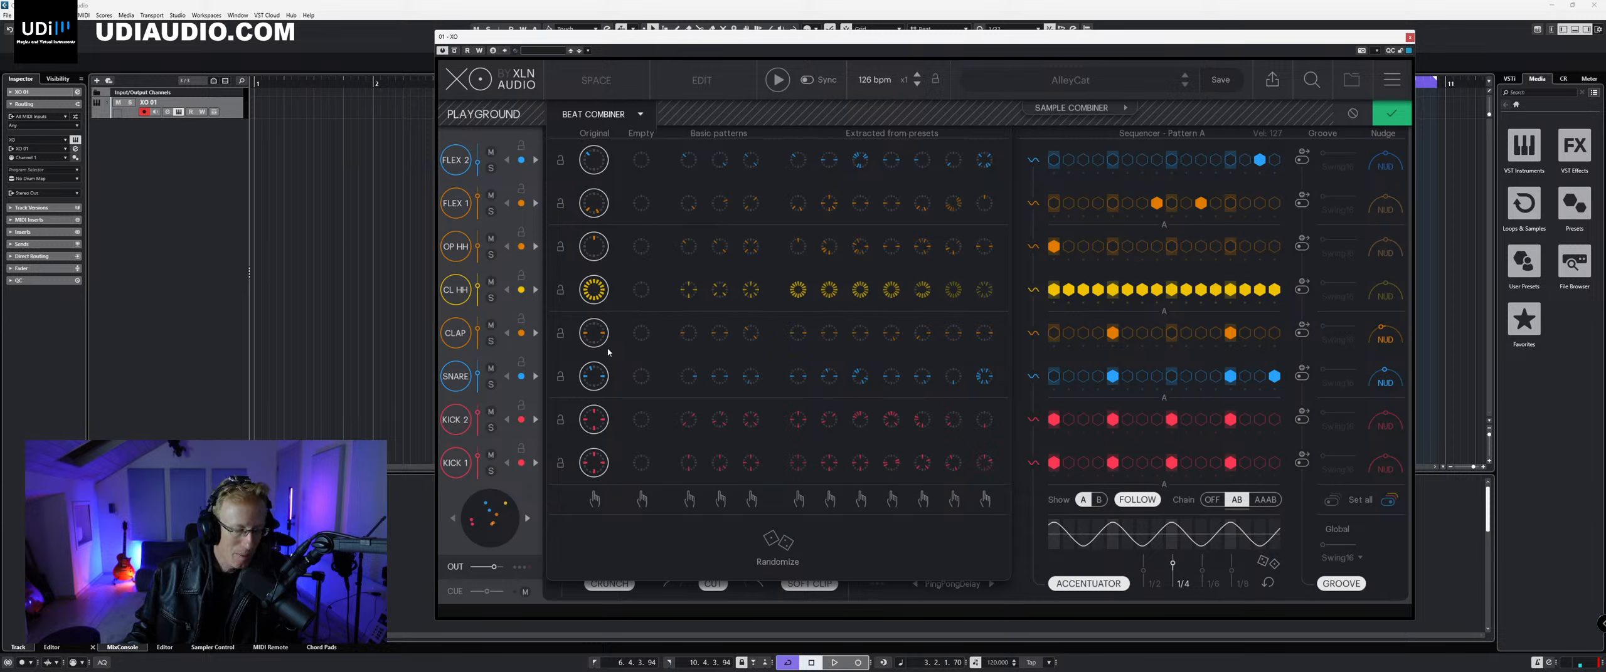
pyautogui.click(779, 84)
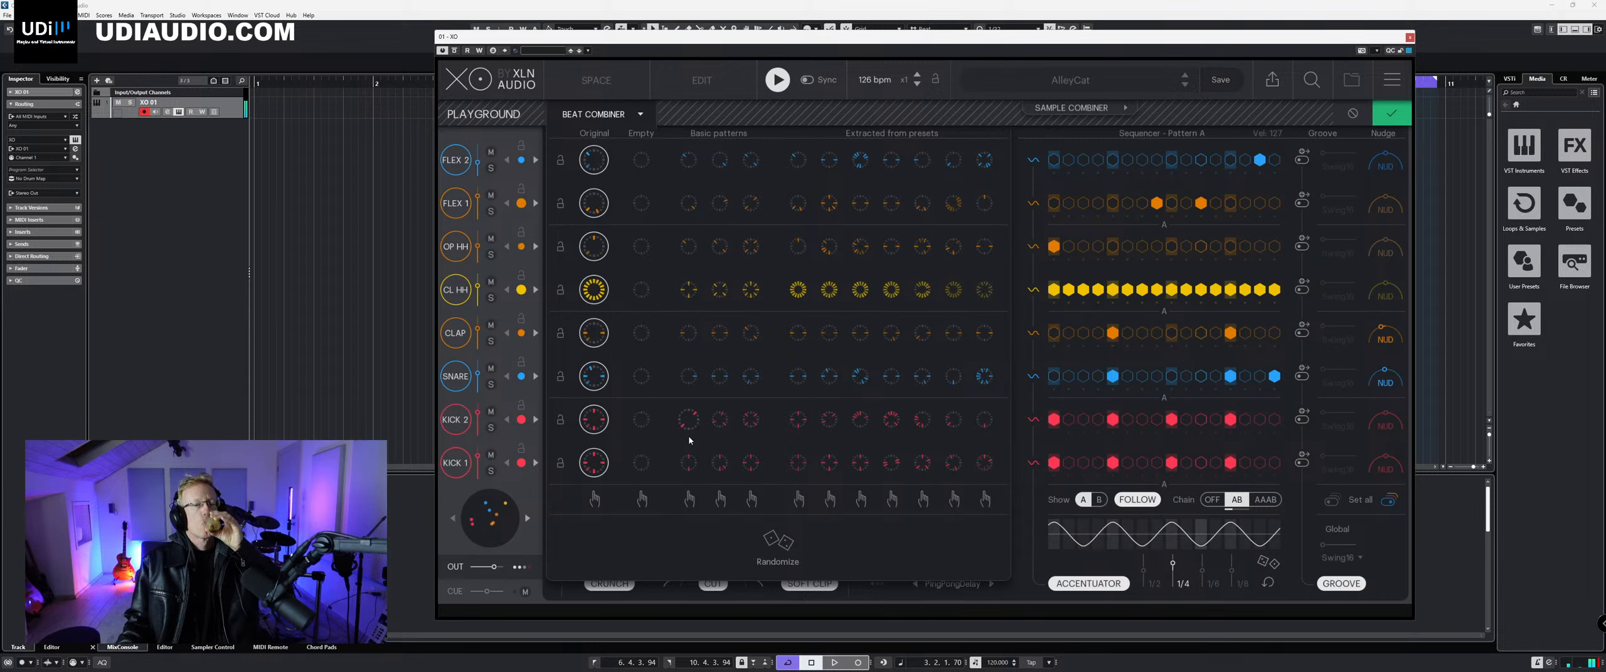
# Step: Try several basic and preset-extracted patterns on Kick 1 during playback, ending on the fourth pattern extracted from presets
pyautogui.click(688, 463)
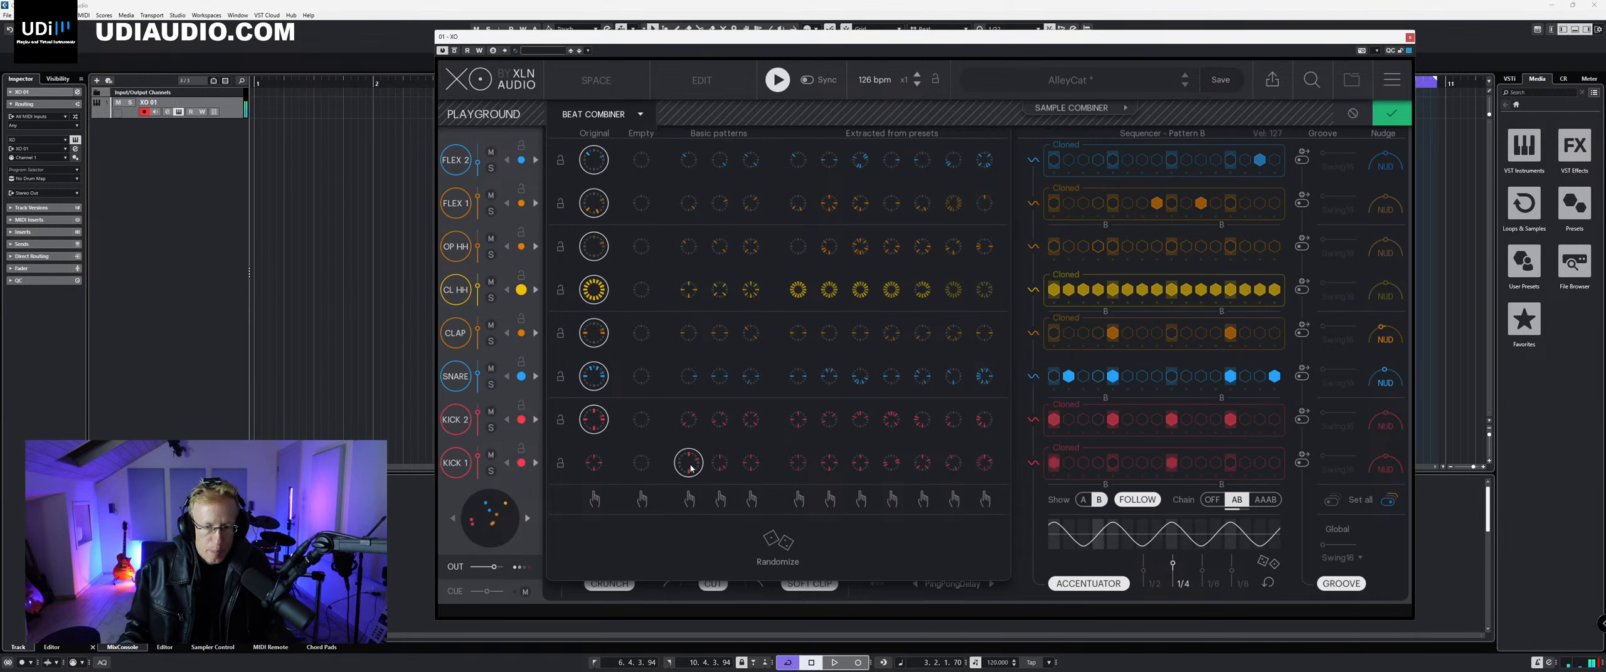
pyautogui.click(751, 463)
pyautogui.click(828, 463)
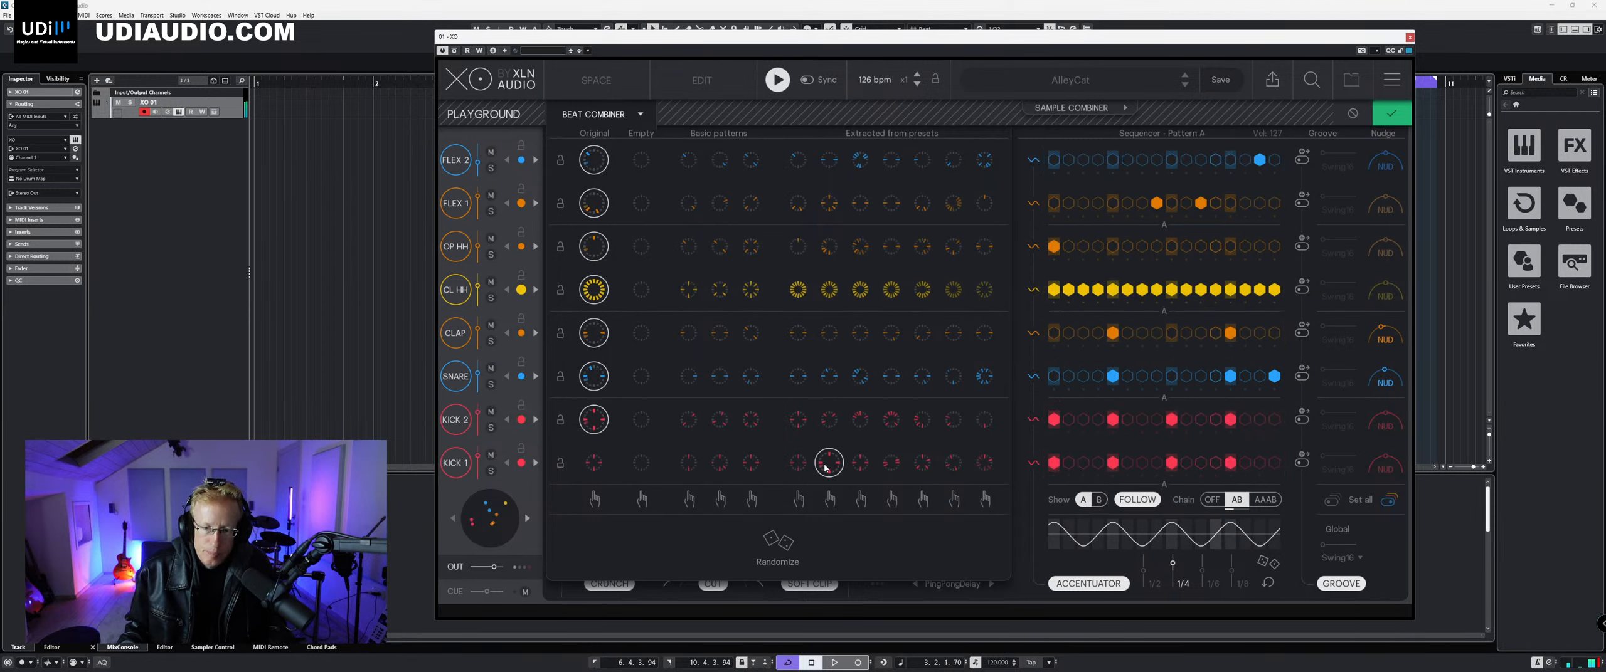
pyautogui.click(890, 463)
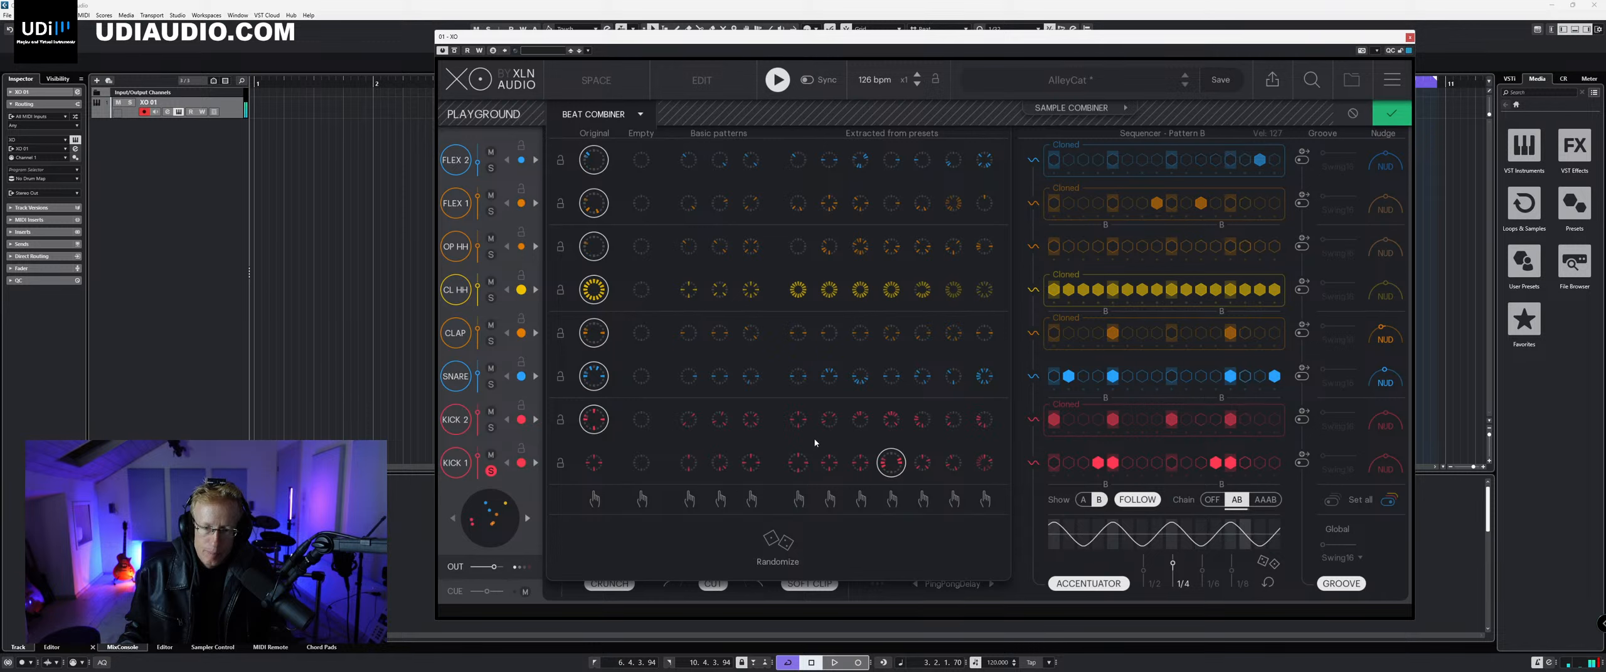
# Step: Give Kick 2 its second pattern extracted from presets, listen to it soloed with Kick 1, and unsolo both kicks
pyautogui.click(829, 419)
pyautogui.click(491, 427)
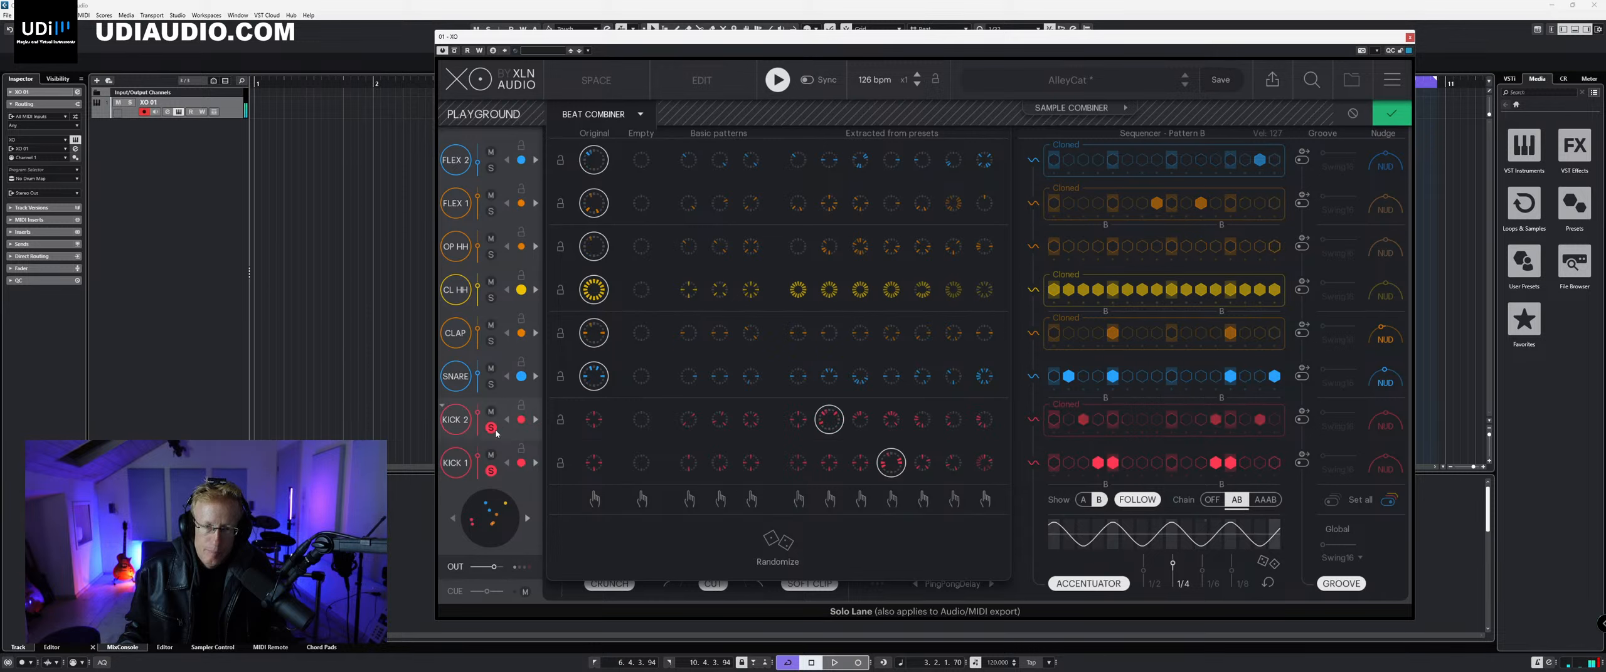
pyautogui.click(491, 471)
pyautogui.click(491, 428)
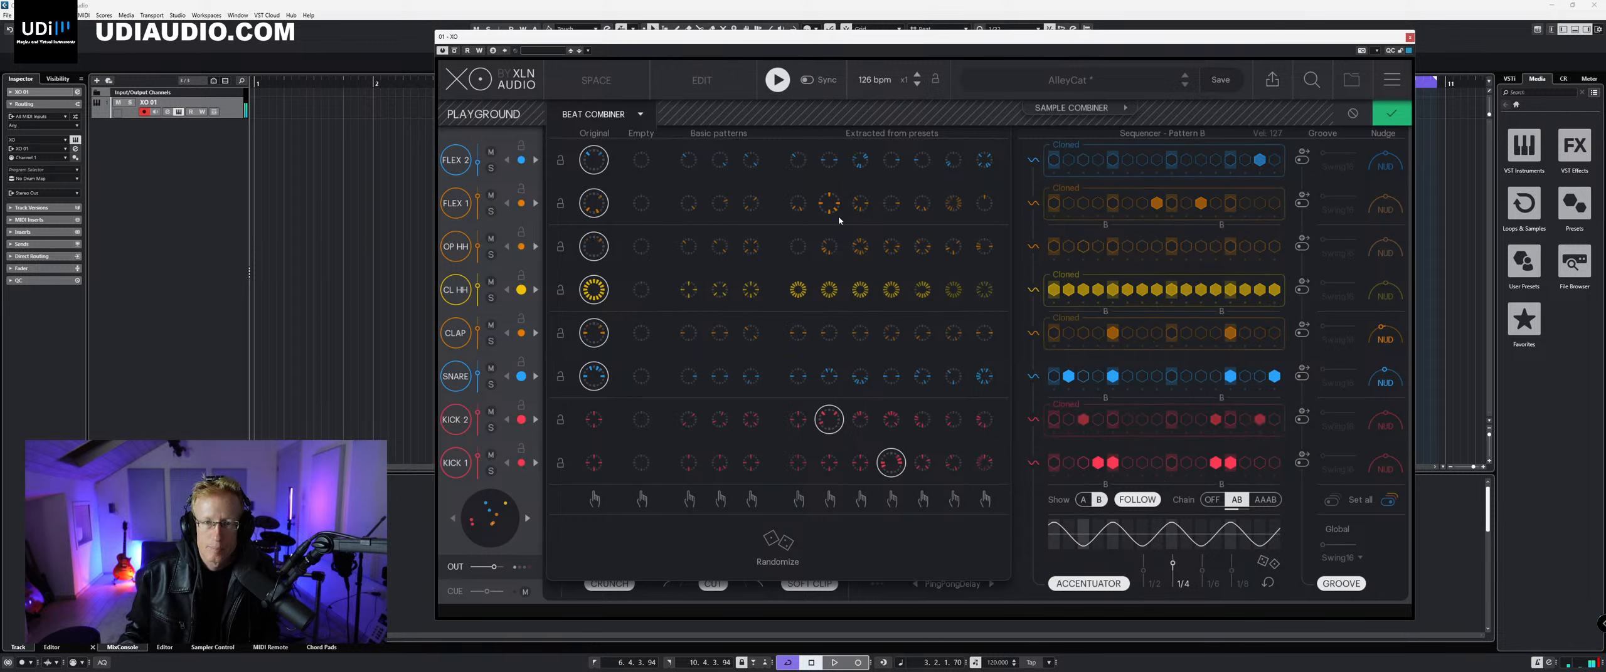
# Step: Stop playback, return every lane to its original pattern, and switch all lanes to the empty pattern
pyautogui.click(775, 82)
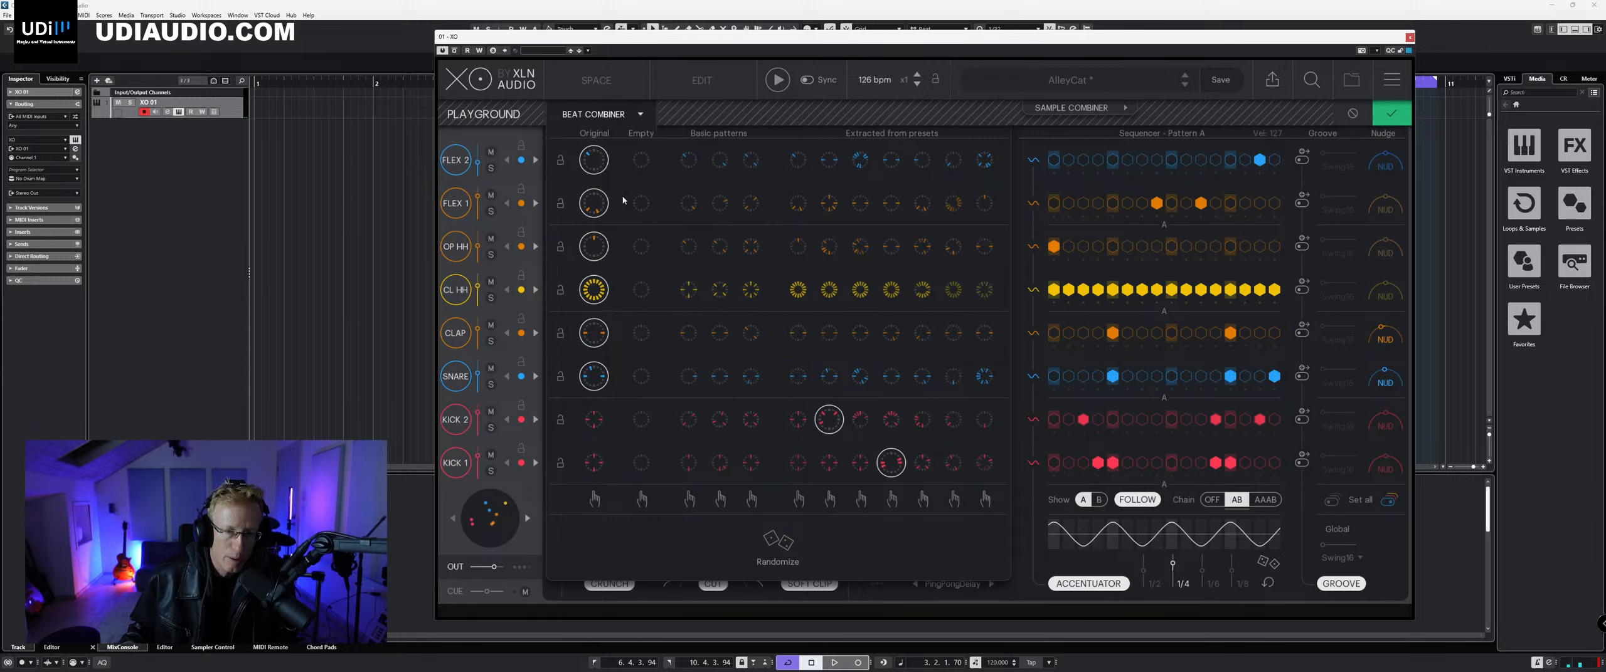
pyautogui.click(595, 498)
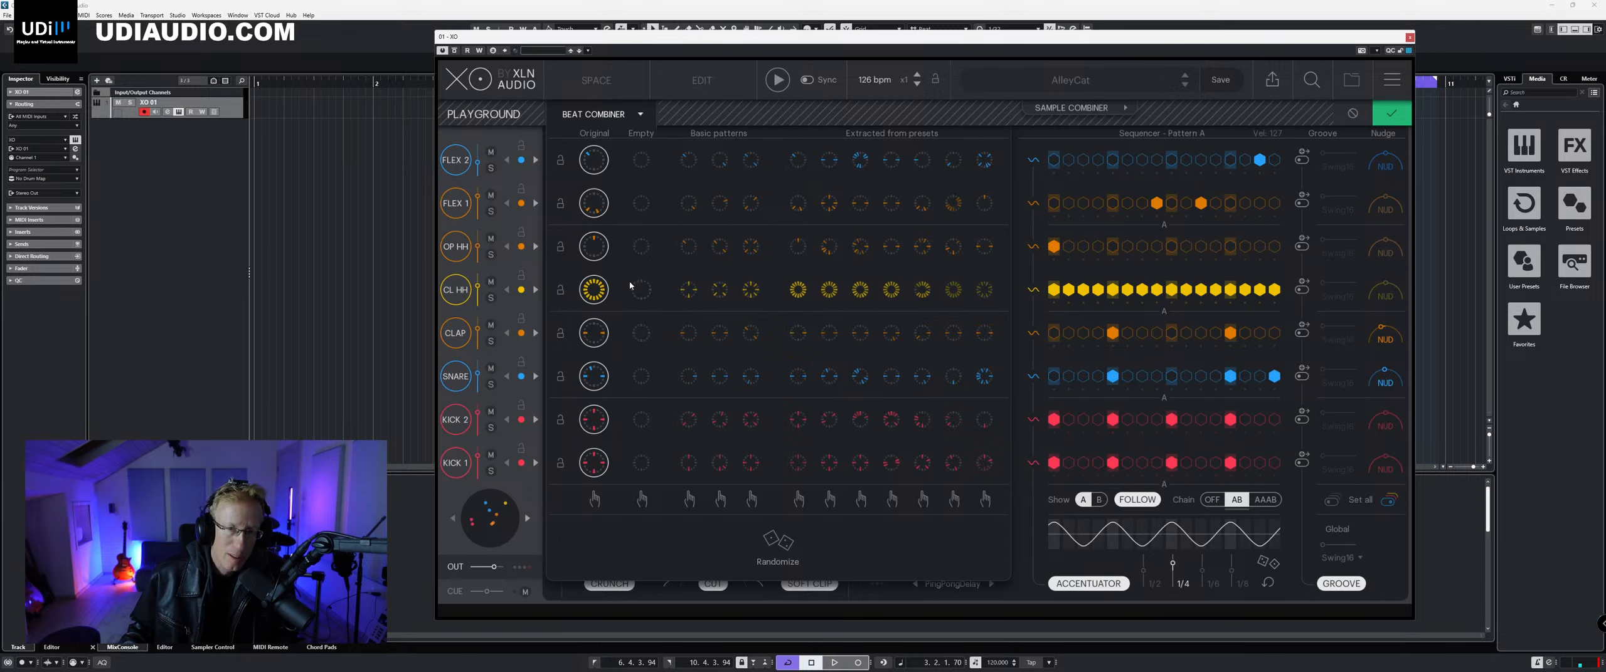
pyautogui.click(641, 499)
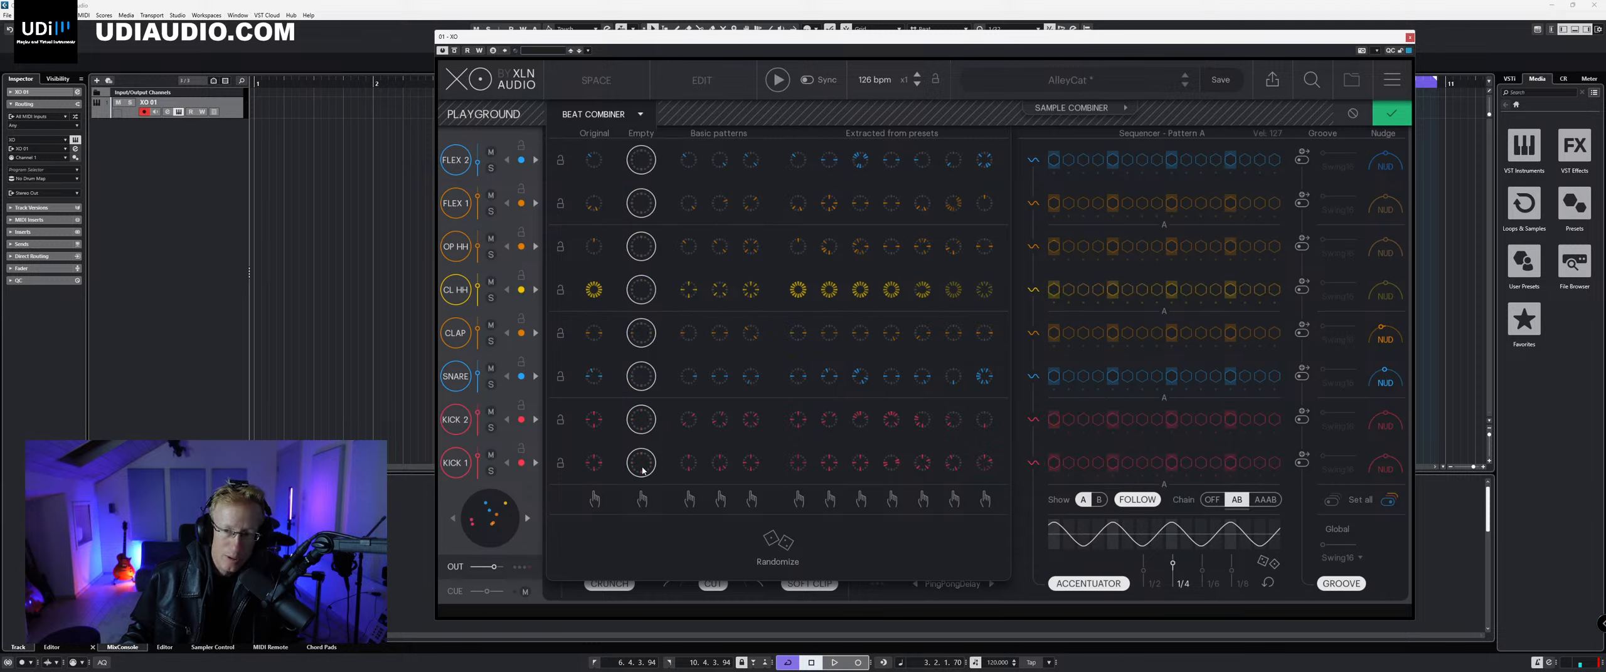
# Step: Program Kick 1 hits on steps 1, 5, 9, 13 and 16 of pattern A and accept the Beat Combiner changes
pyautogui.click(1054, 464)
pyautogui.click(1112, 463)
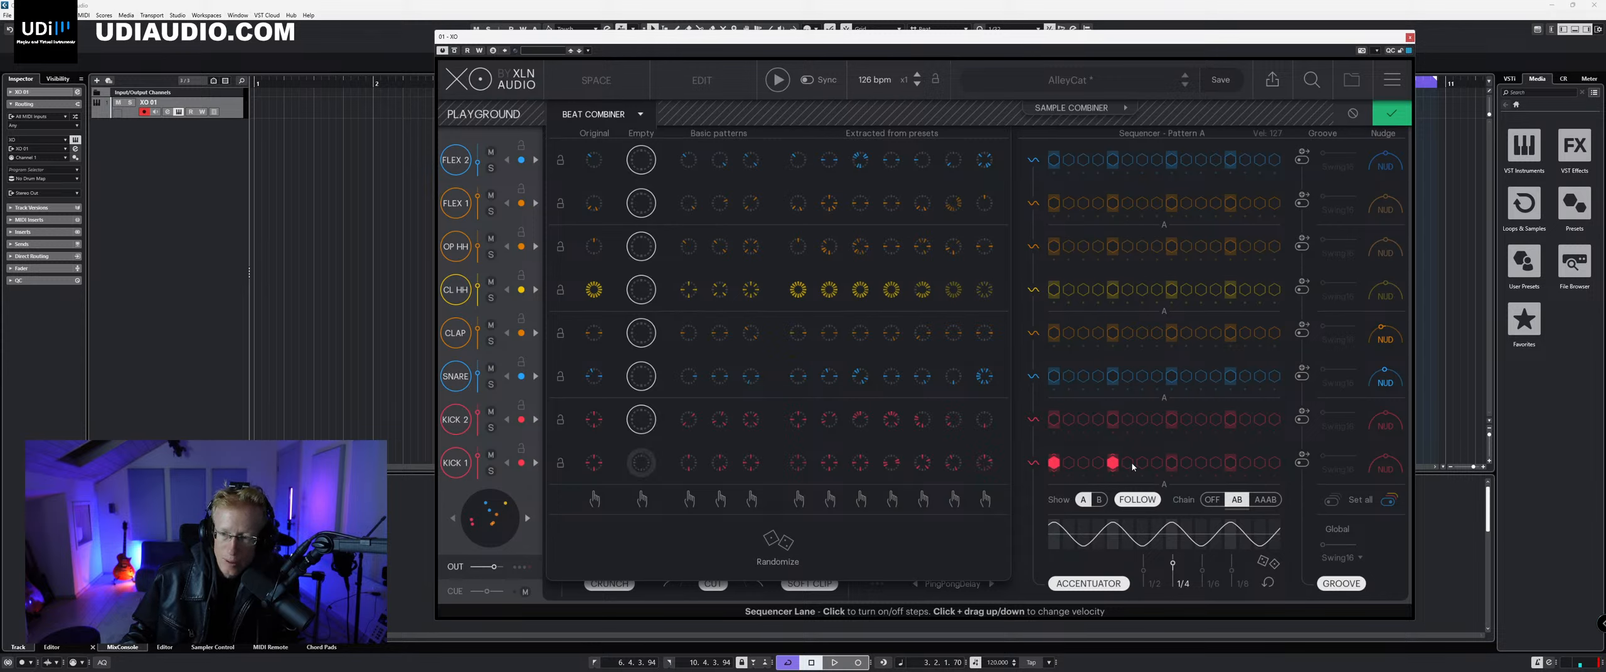
pyautogui.click(1170, 463)
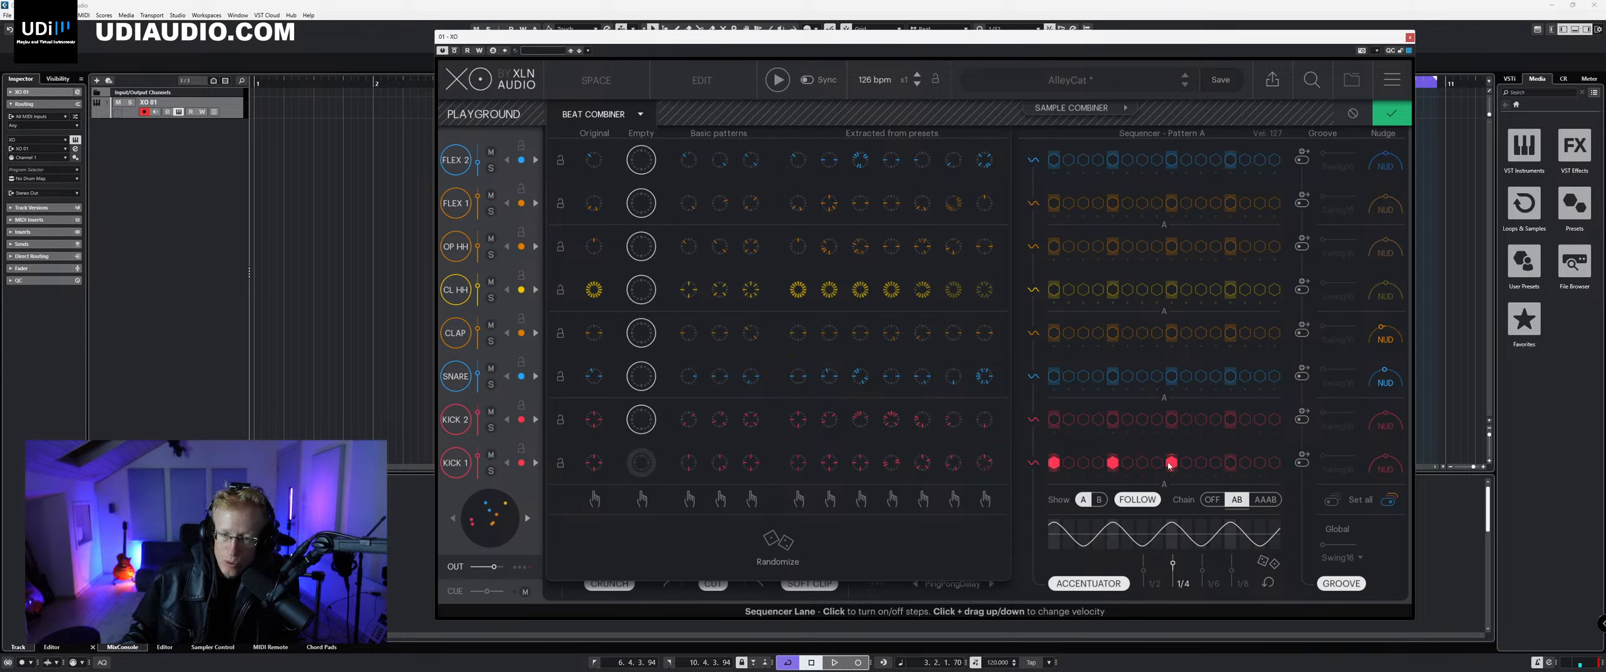
pyautogui.click(1230, 464)
pyautogui.click(1275, 463)
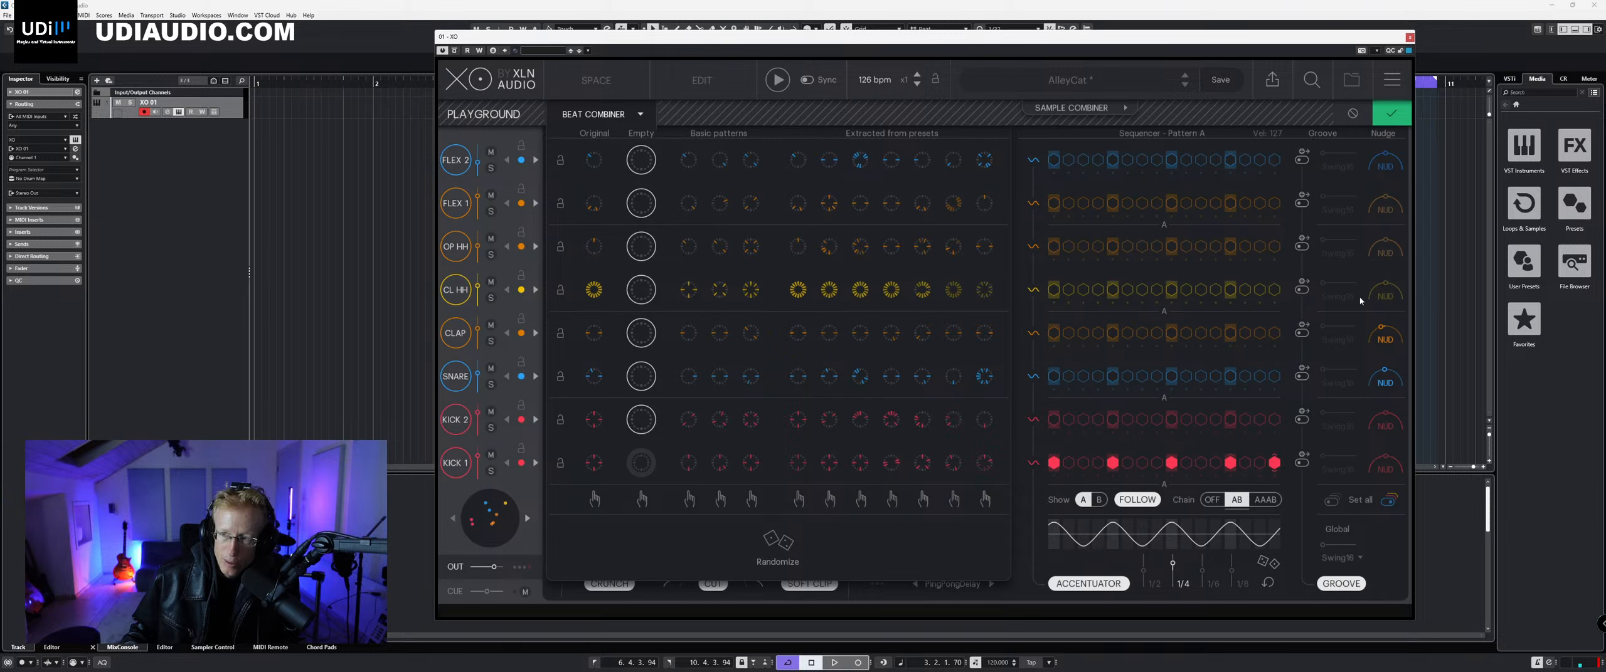
pyautogui.click(1394, 115)
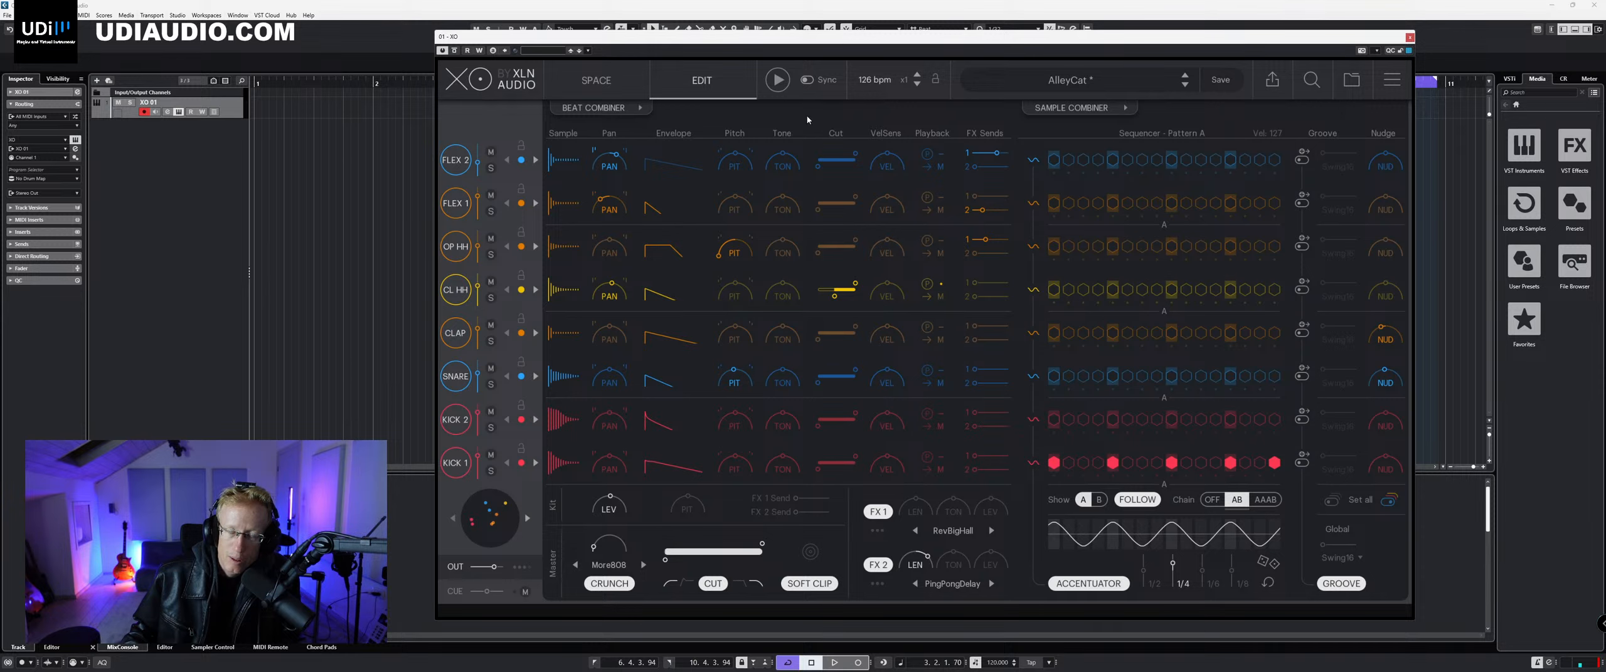
# Step: Reopen the Beat Combiner, clear Kick 1's pattern, place a single hit on step 1, and accept the changes
pyautogui.click(628, 110)
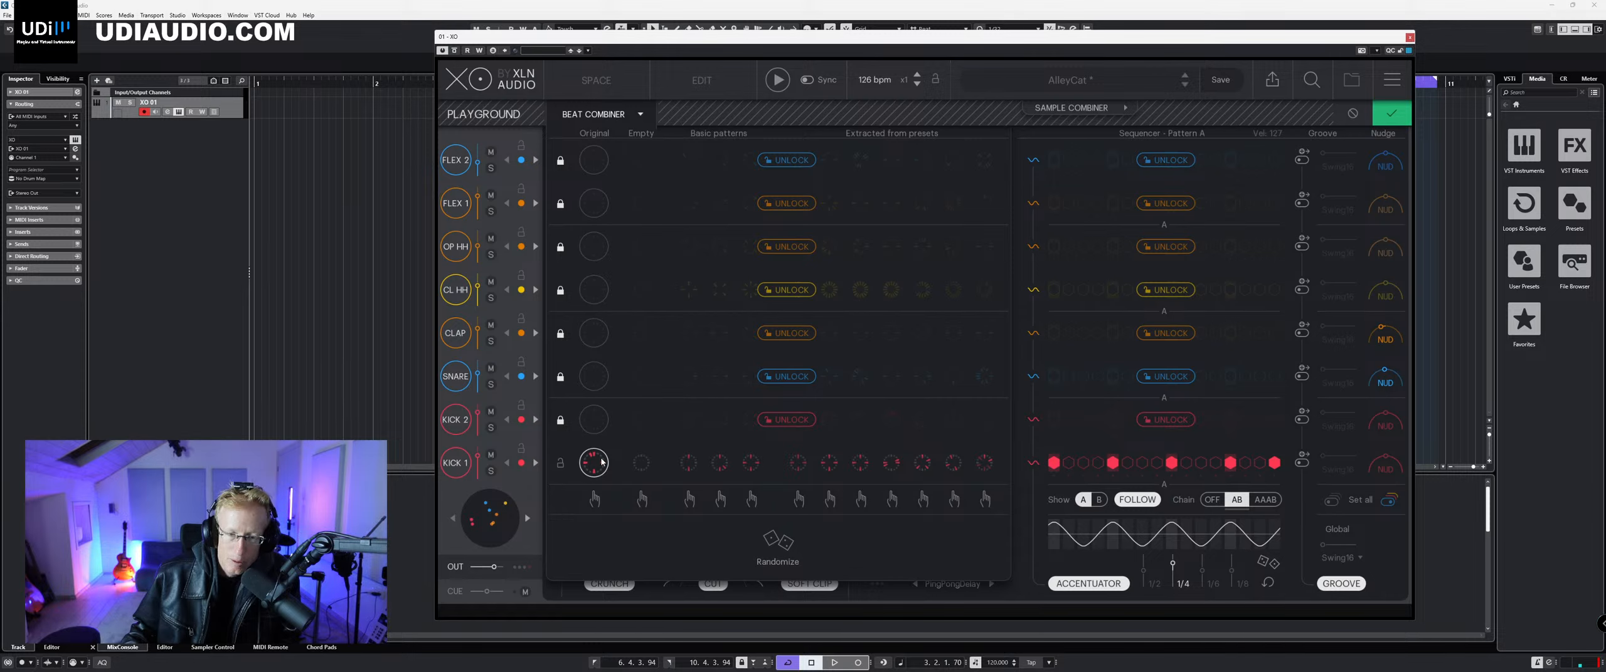
pyautogui.click(644, 464)
pyautogui.click(1053, 463)
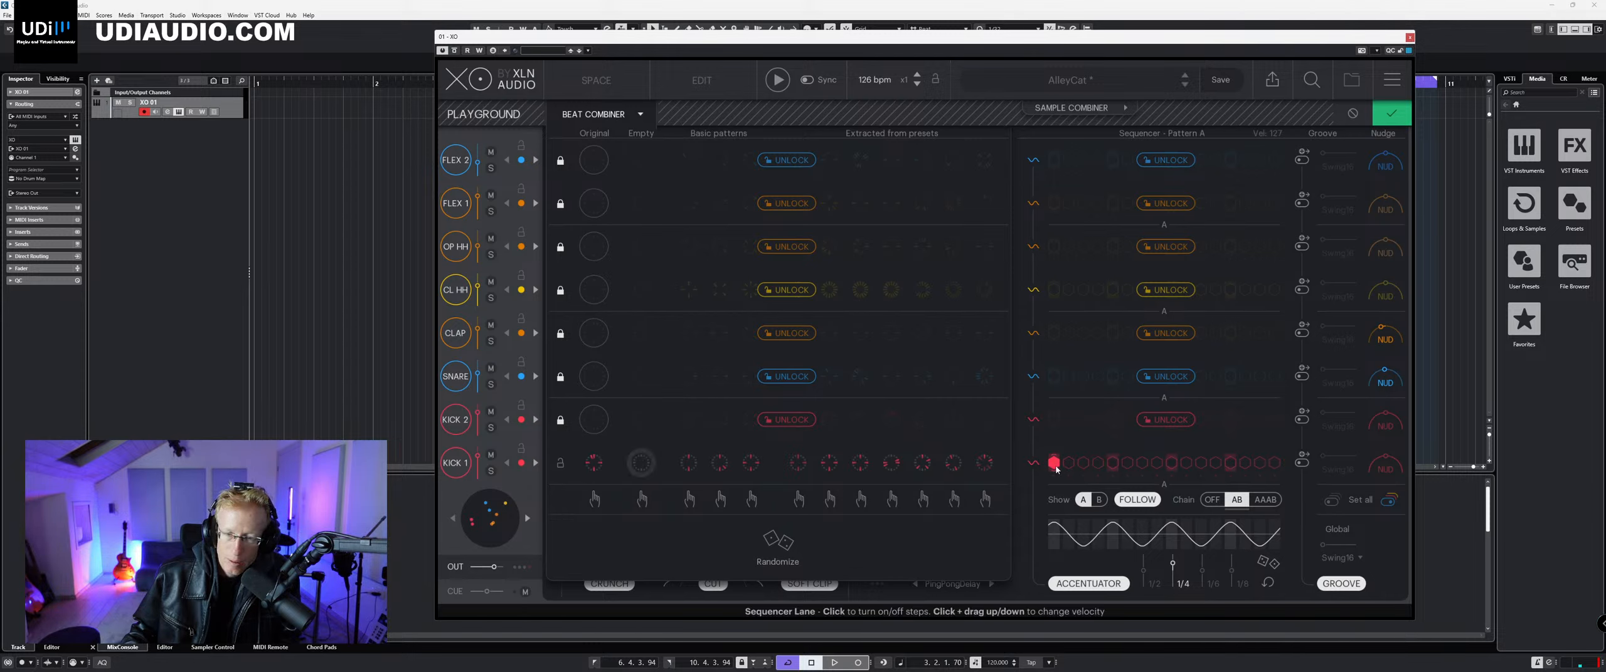
pyautogui.click(1393, 111)
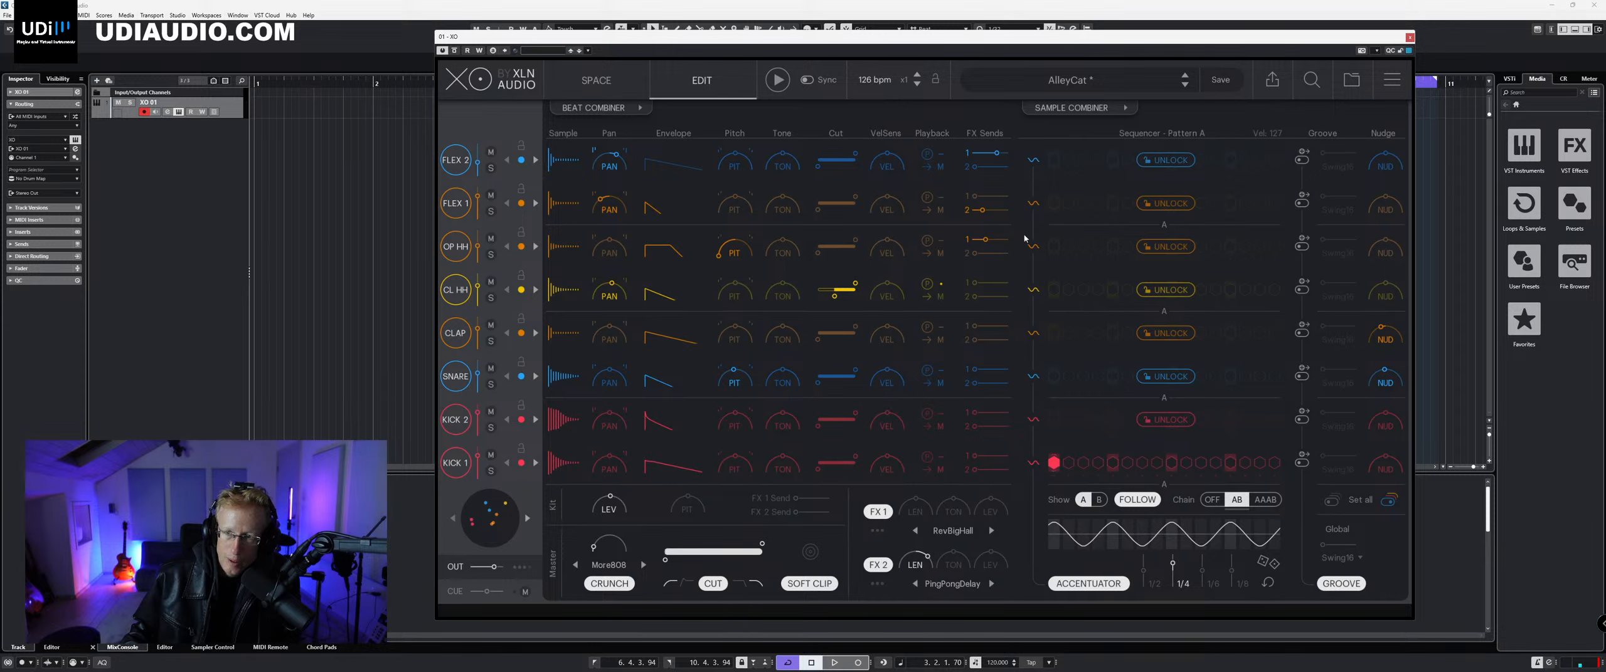
# Step: Reopen the Beat Combiner, add Kick 1 hits on steps 5, 9 and 13 of pattern A, and accept the changes
pyautogui.click(595, 107)
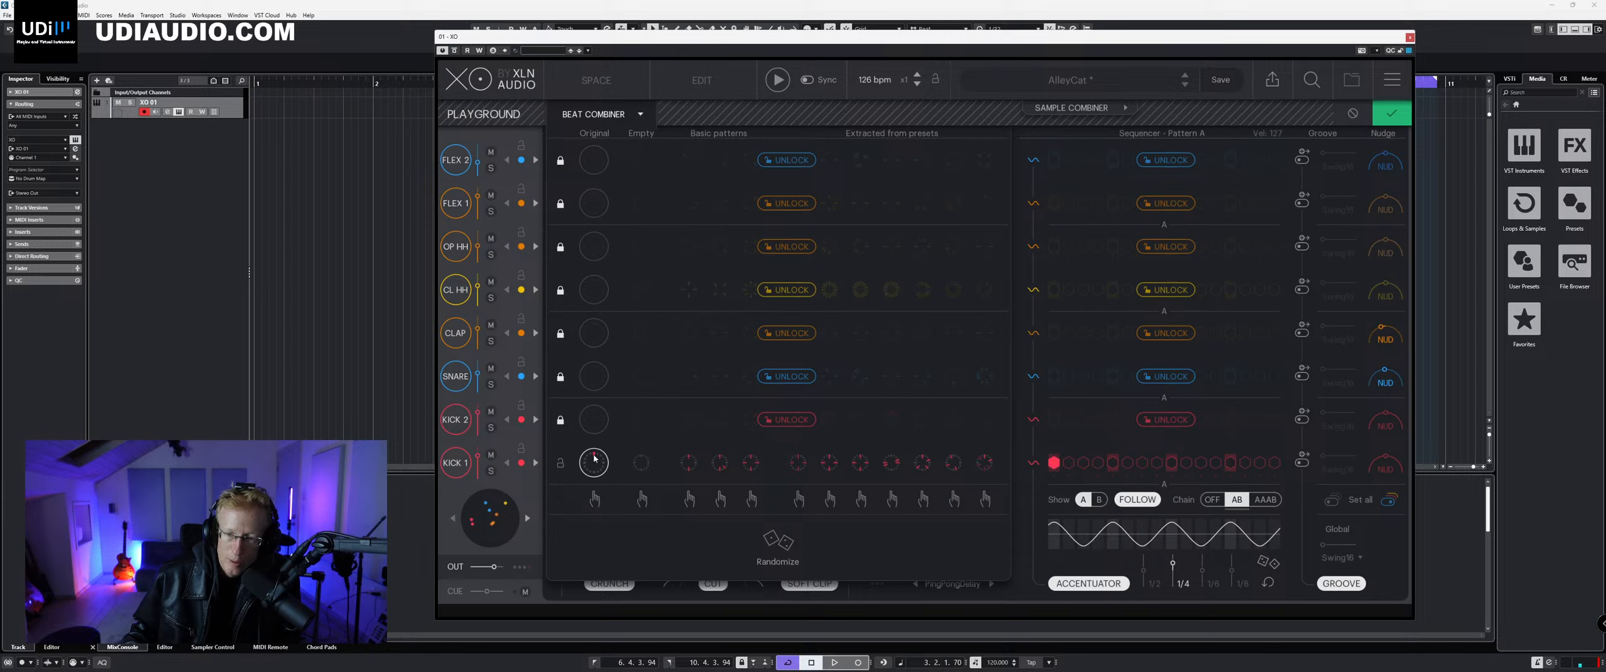
pyautogui.click(1114, 465)
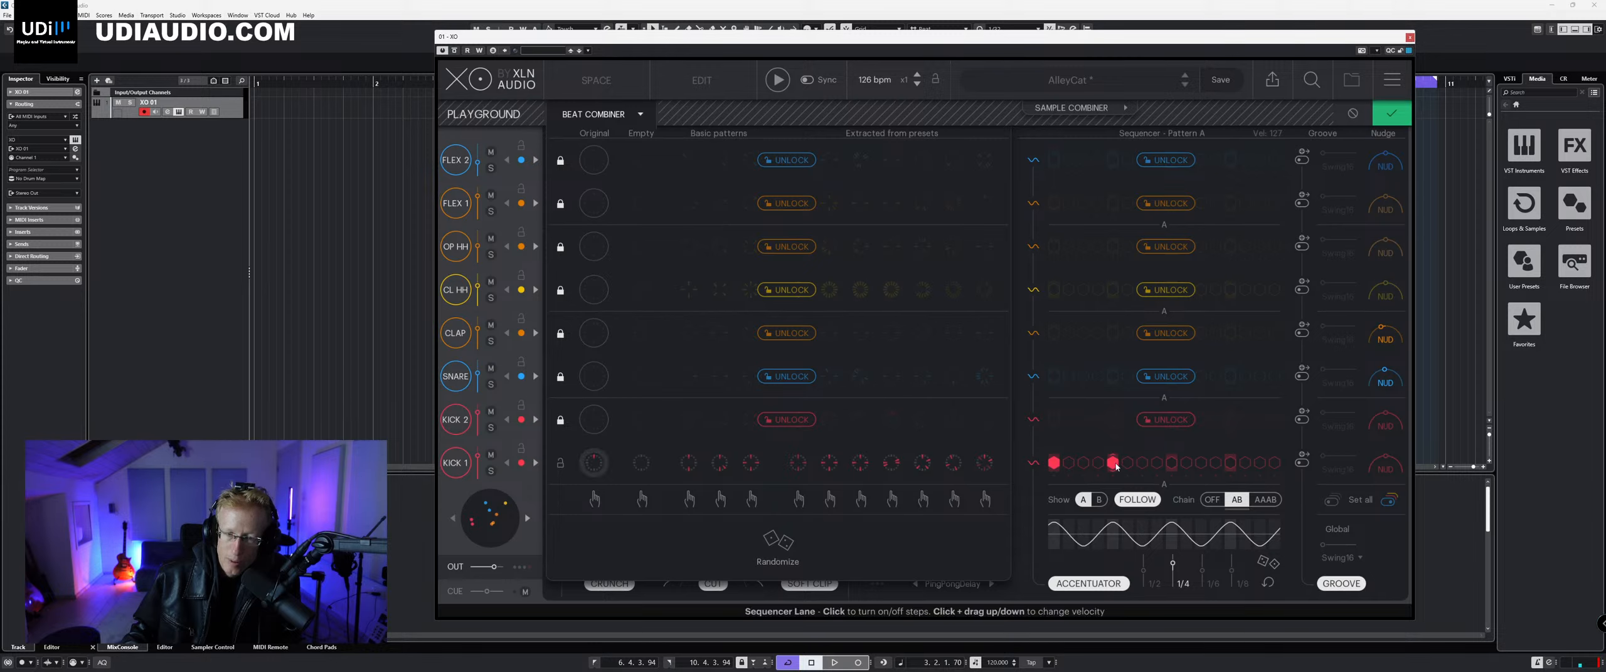
pyautogui.click(1171, 464)
pyautogui.click(1230, 463)
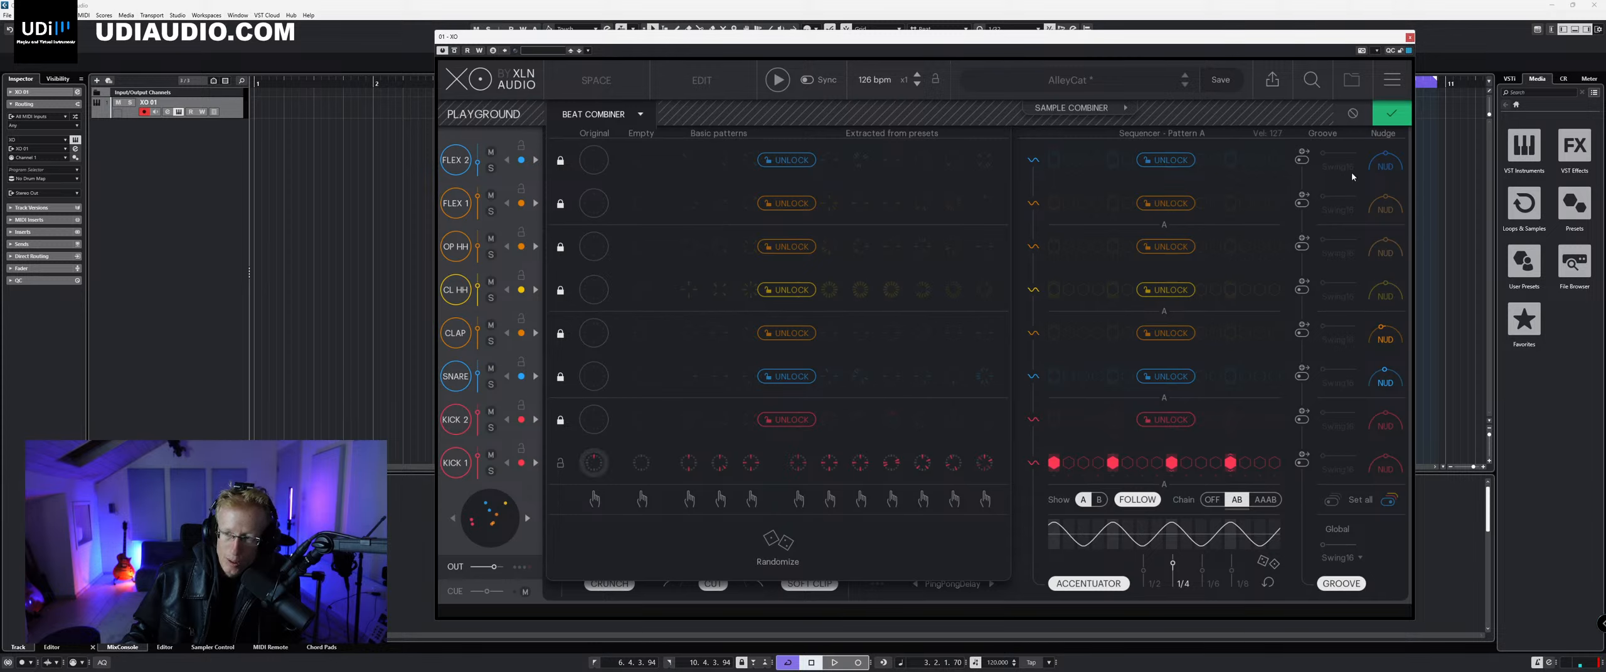
pyautogui.click(1391, 113)
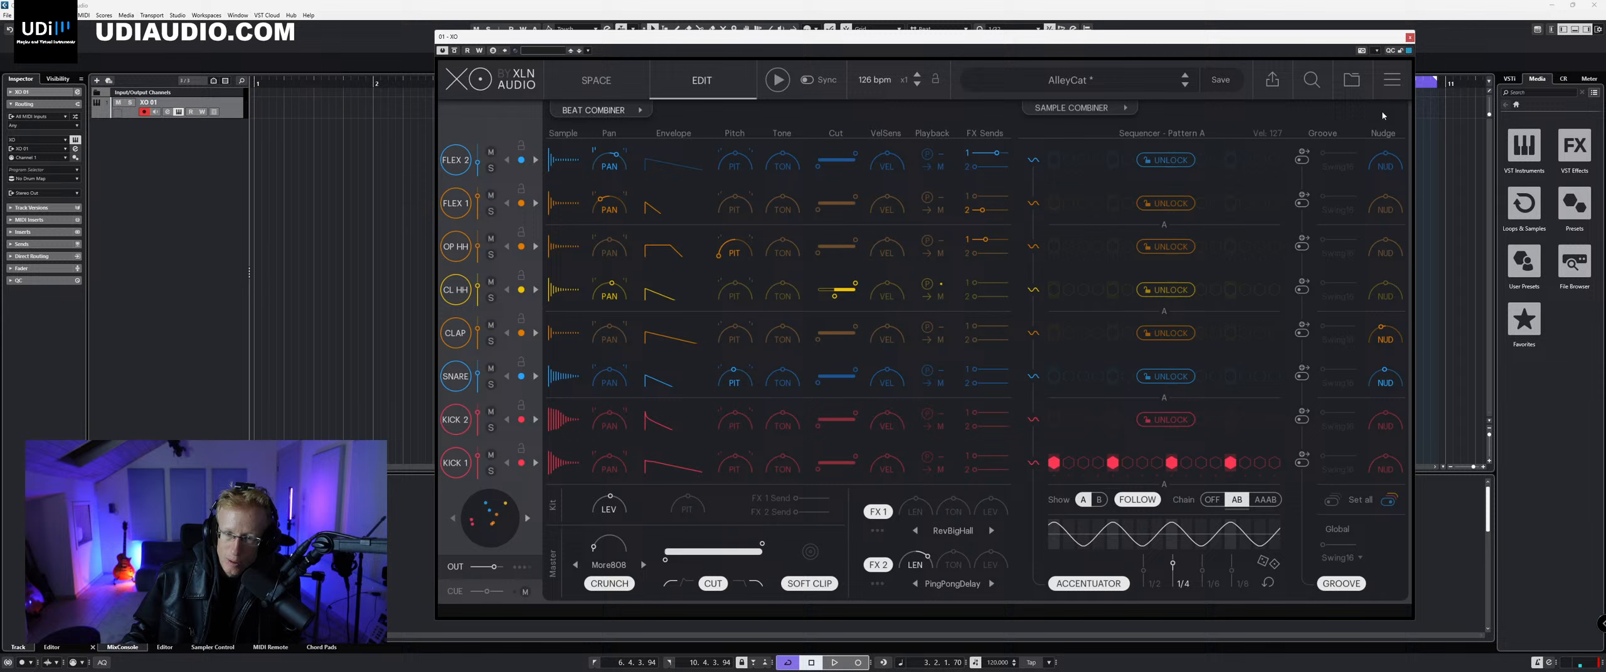
# Step: In the Beat Combiner, vary the velocity of Kick 1's step 13, add a quieter hit on step 12, and accept the changes
pyautogui.click(596, 108)
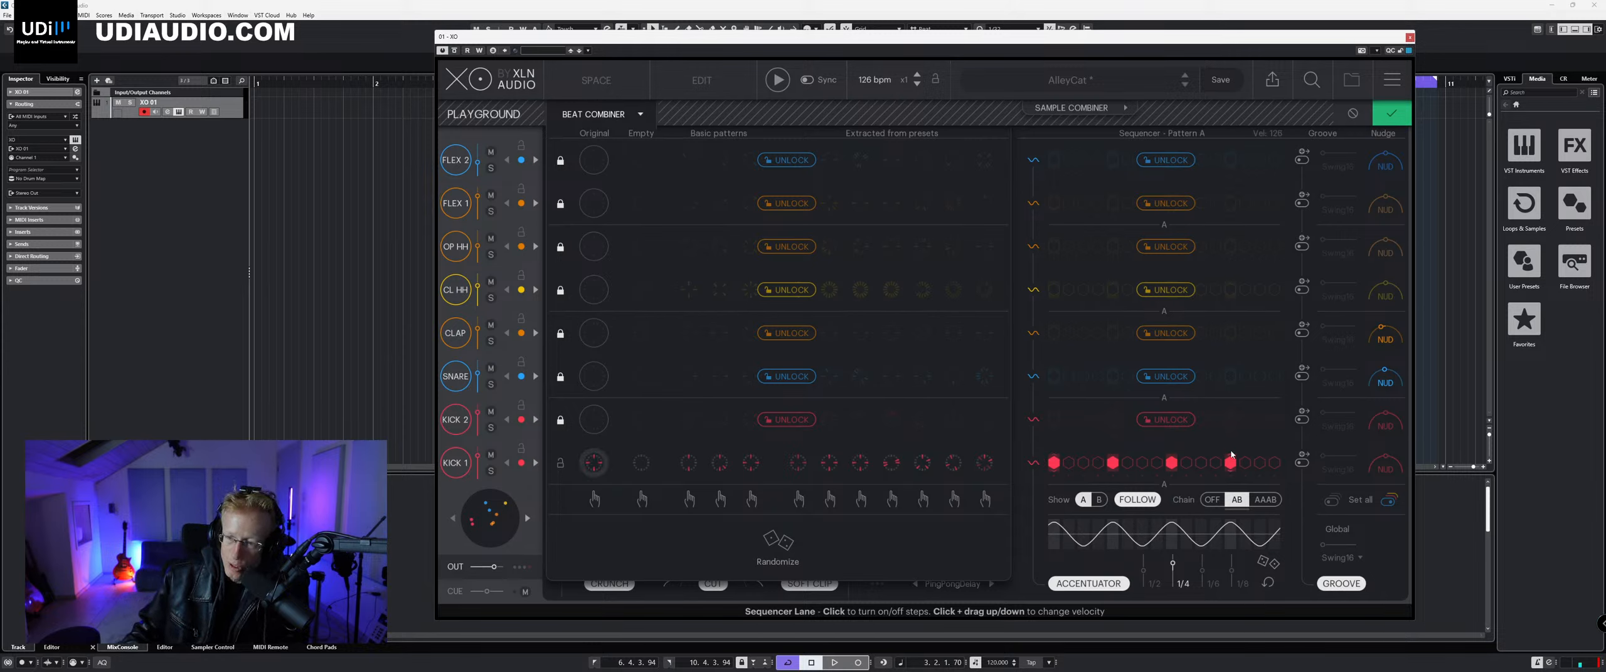
pyautogui.moveTo(1231, 463); pyautogui.dragTo(1232, 531)
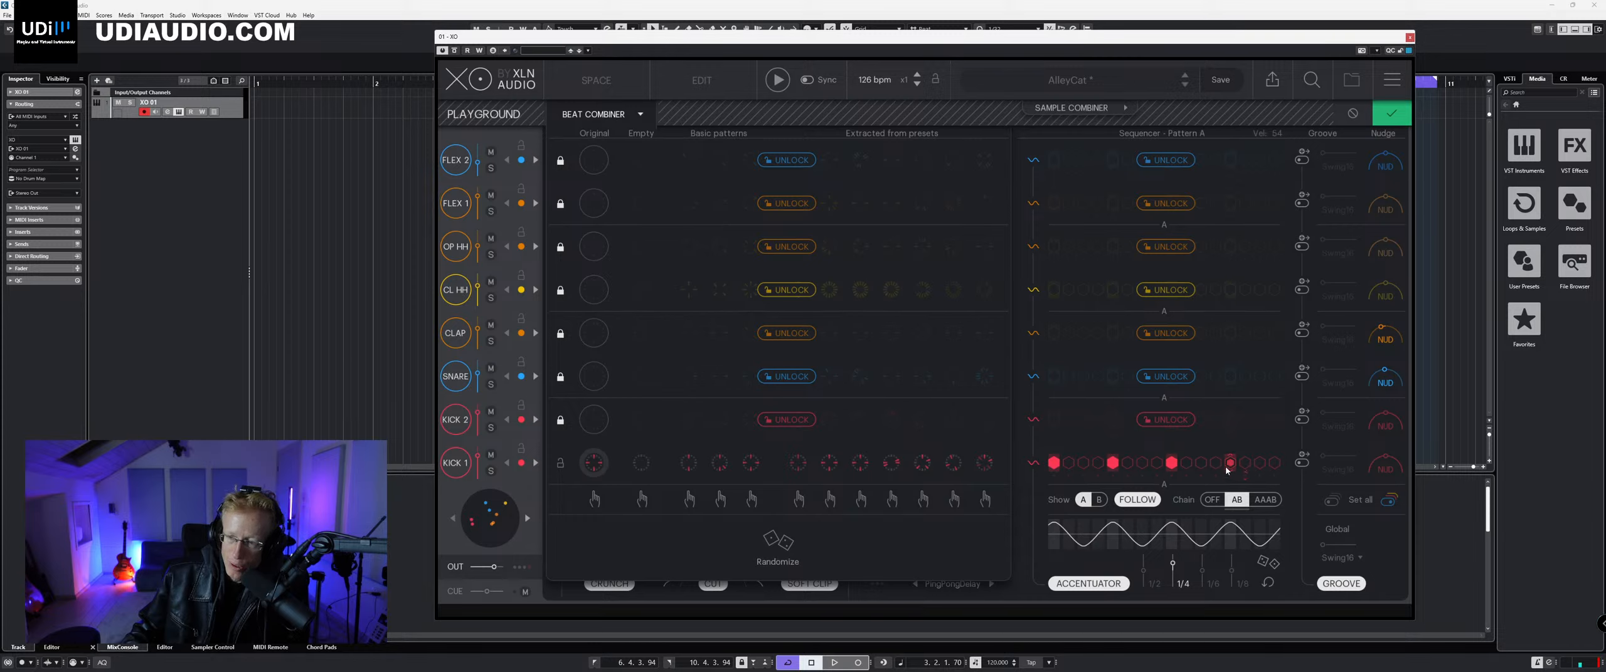
pyautogui.moveTo(1216, 466); pyautogui.dragTo(1213, 490)
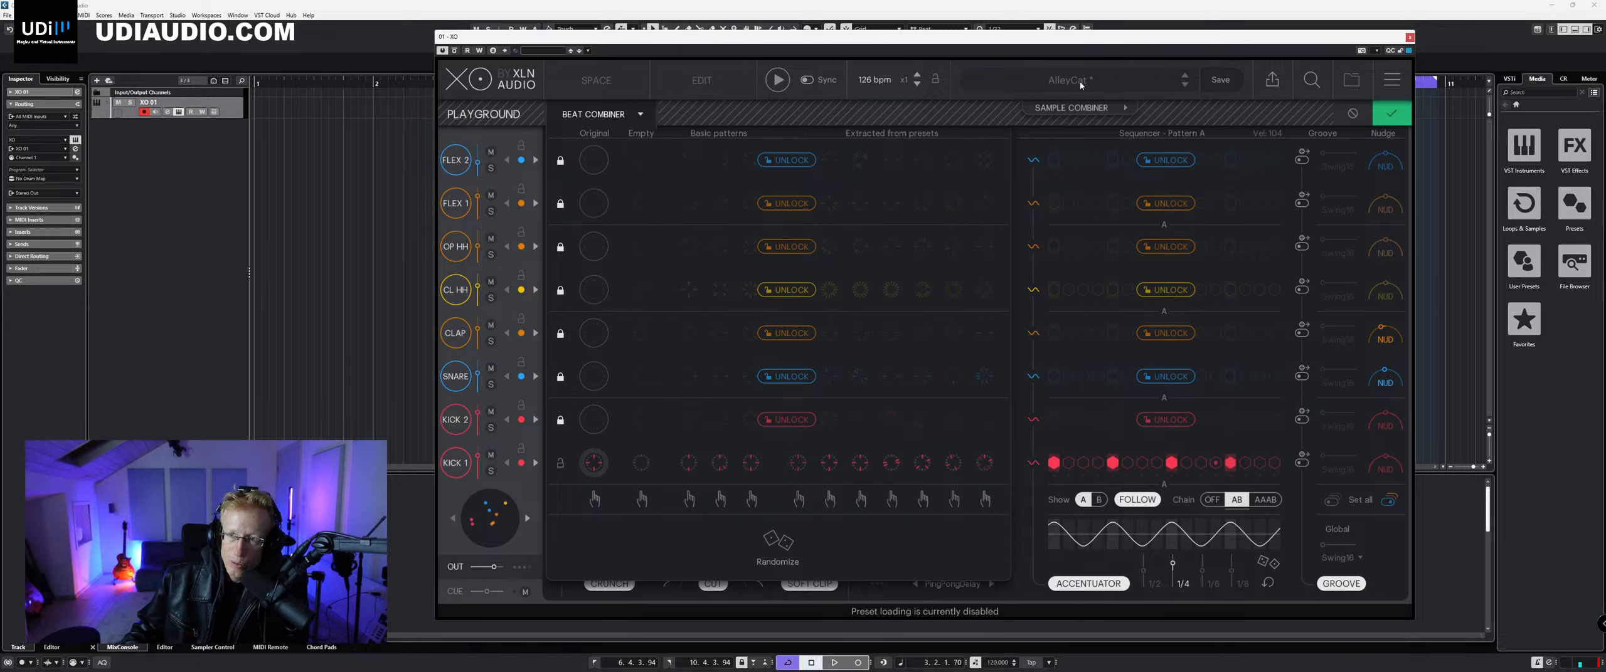
pyautogui.click(1383, 114)
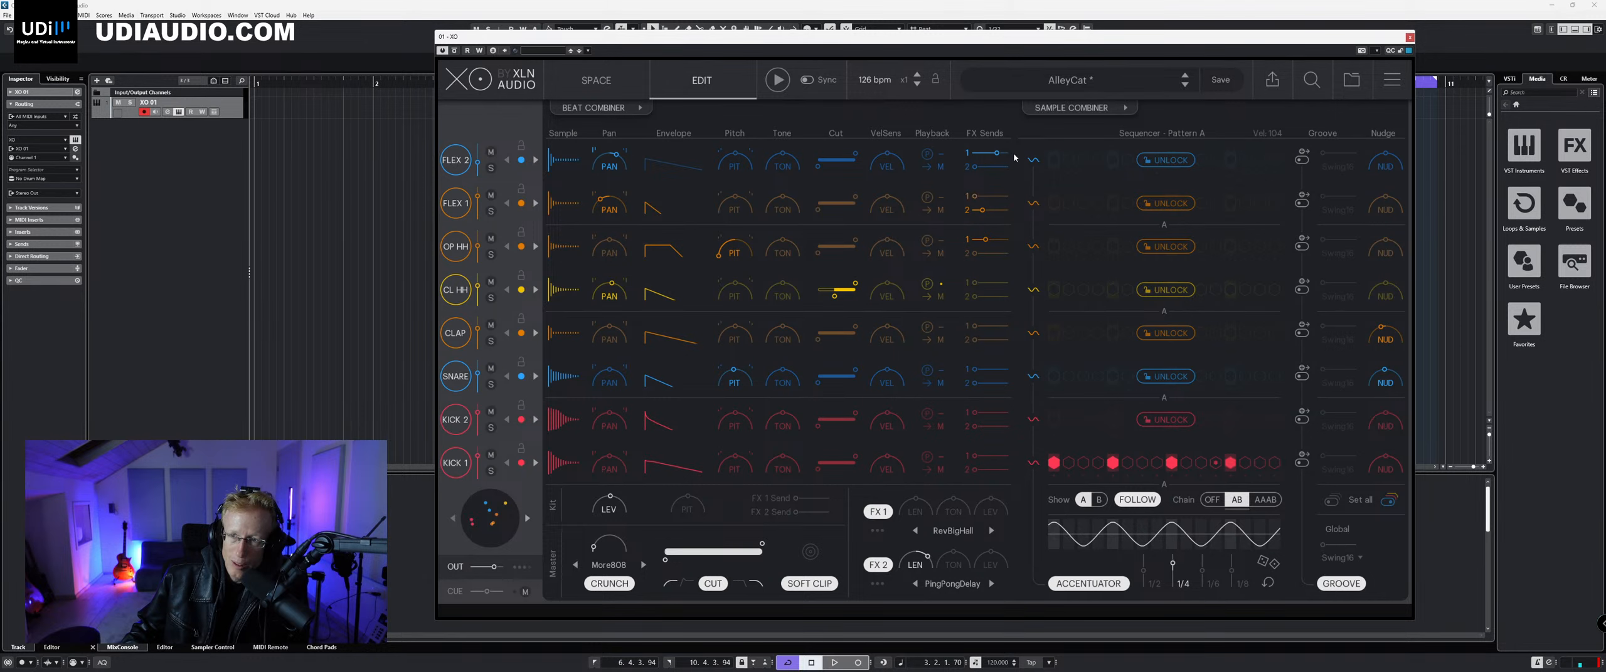
# Step: Load the Almost Jungle preset from Core Content, accept it, and stop playback
pyautogui.click(1074, 81)
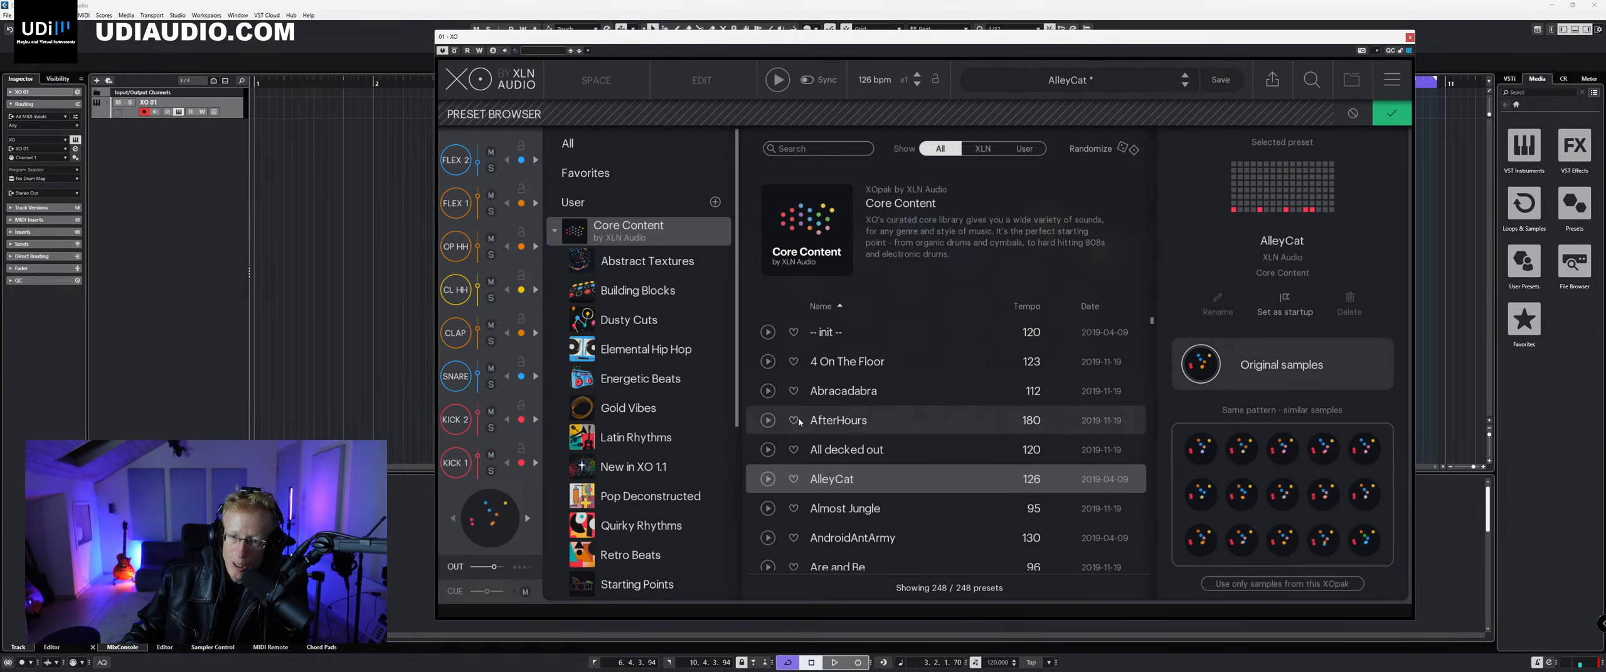
pyautogui.click(848, 511)
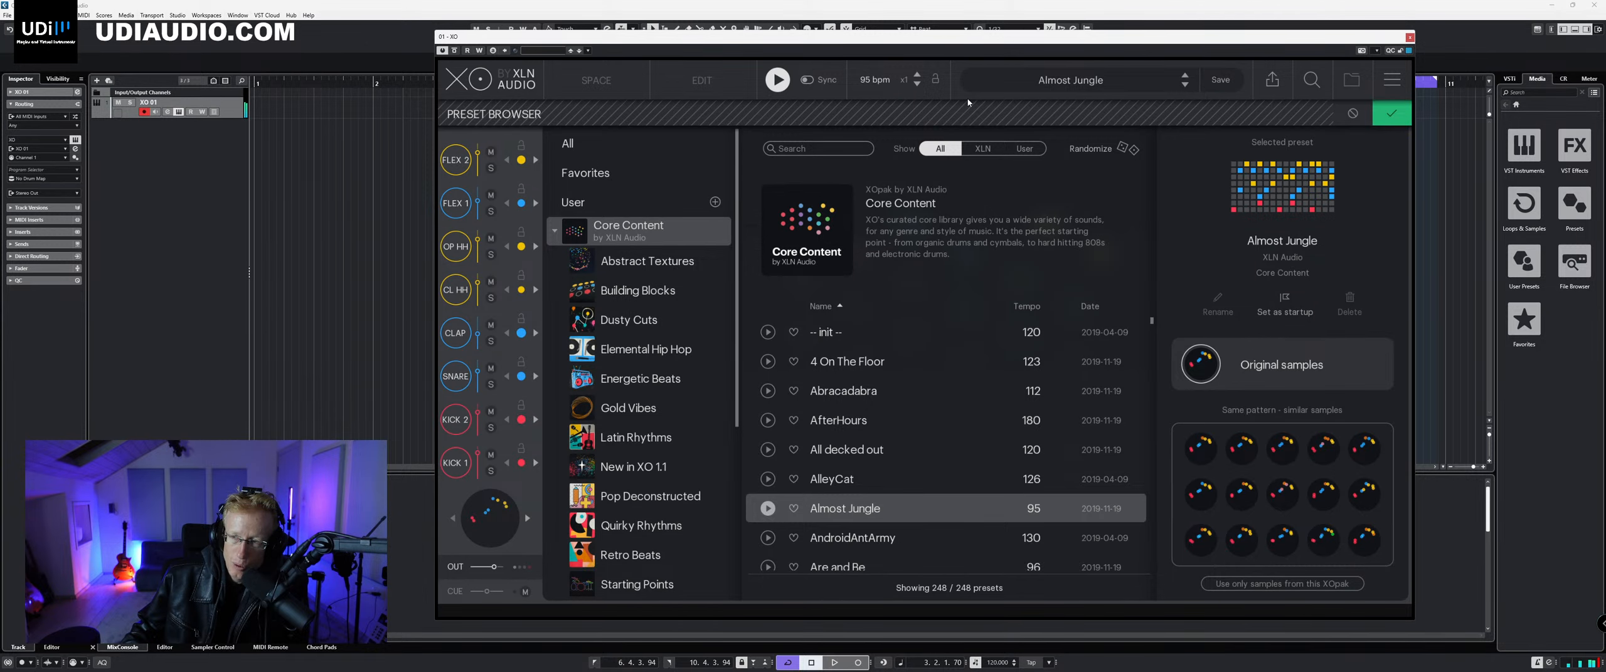
pyautogui.click(1391, 114)
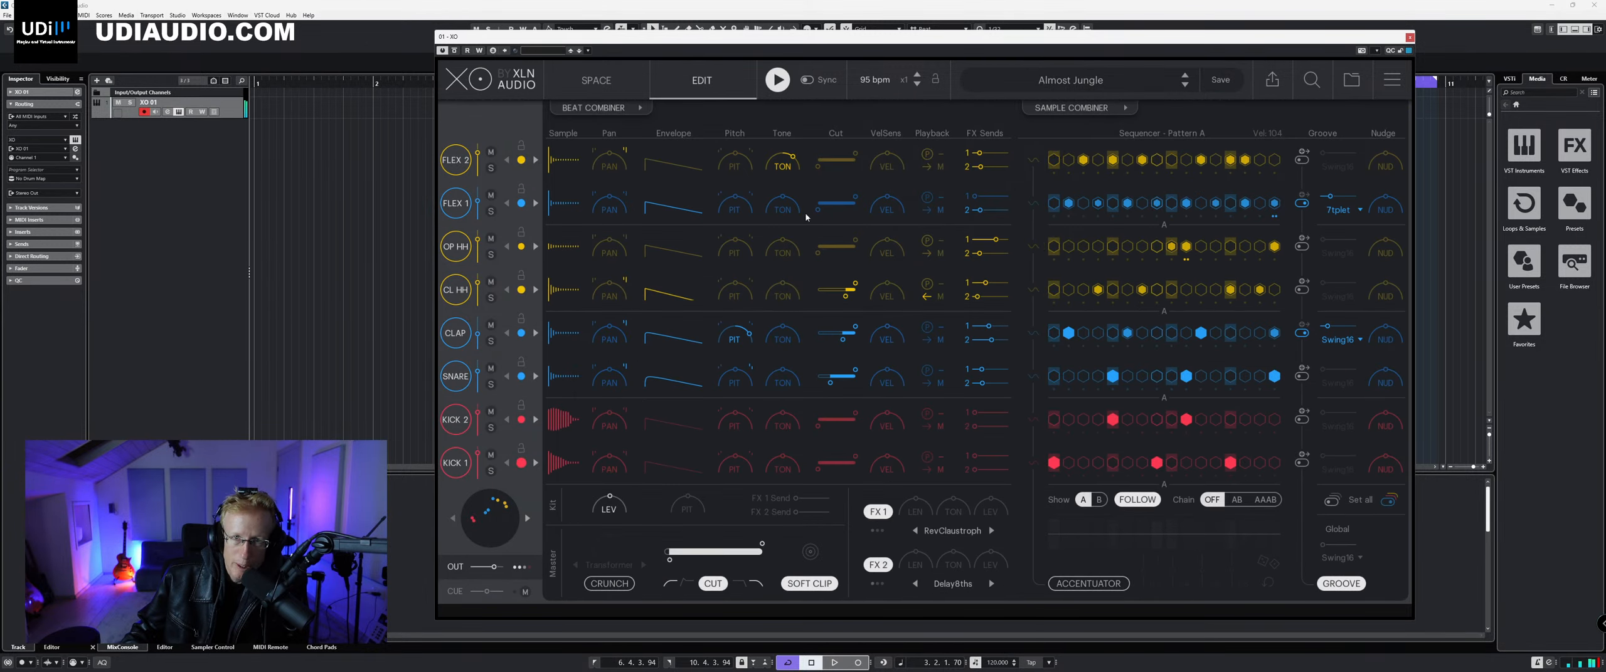
pyautogui.press('space')
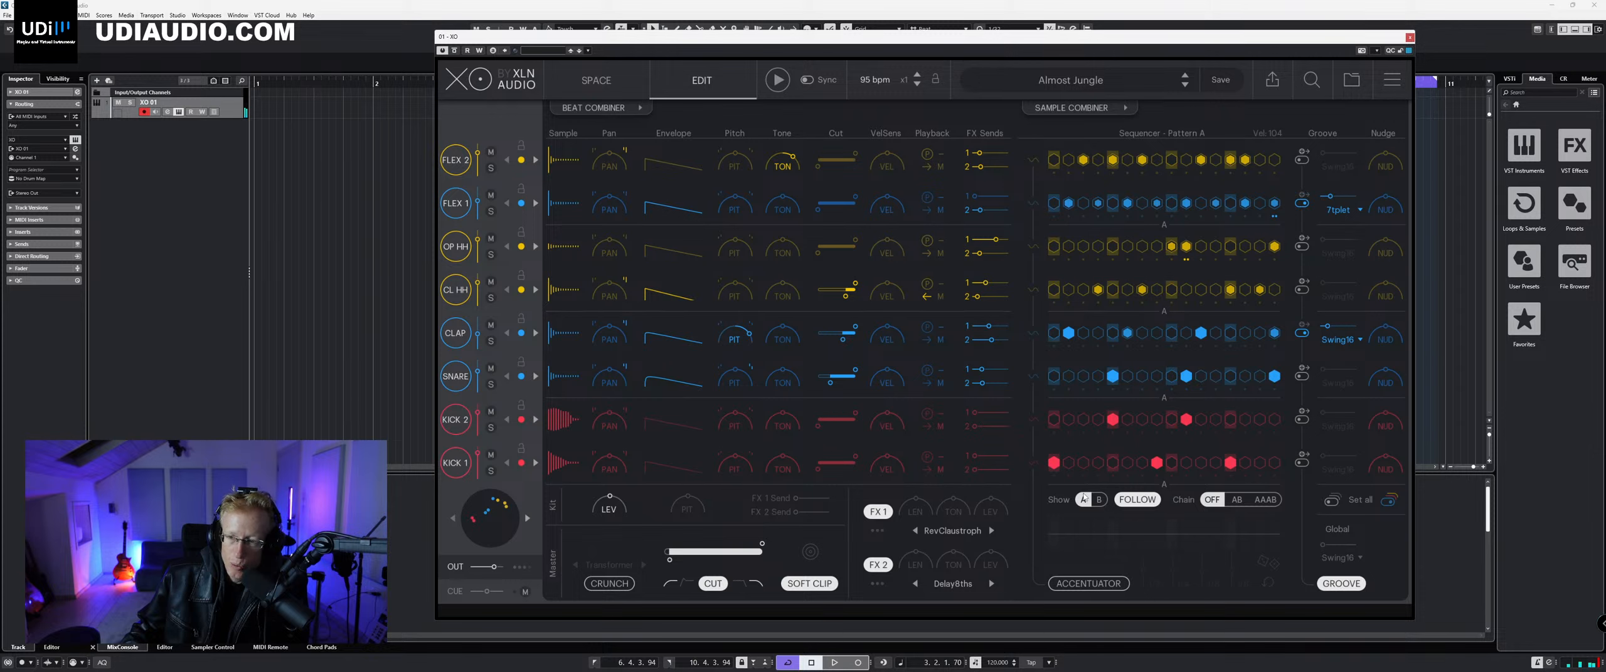
# Step: Open the Beat Combiner and raise the roll speed on step 10 of the soloed open hi-hat lane during playback
pyautogui.click(596, 108)
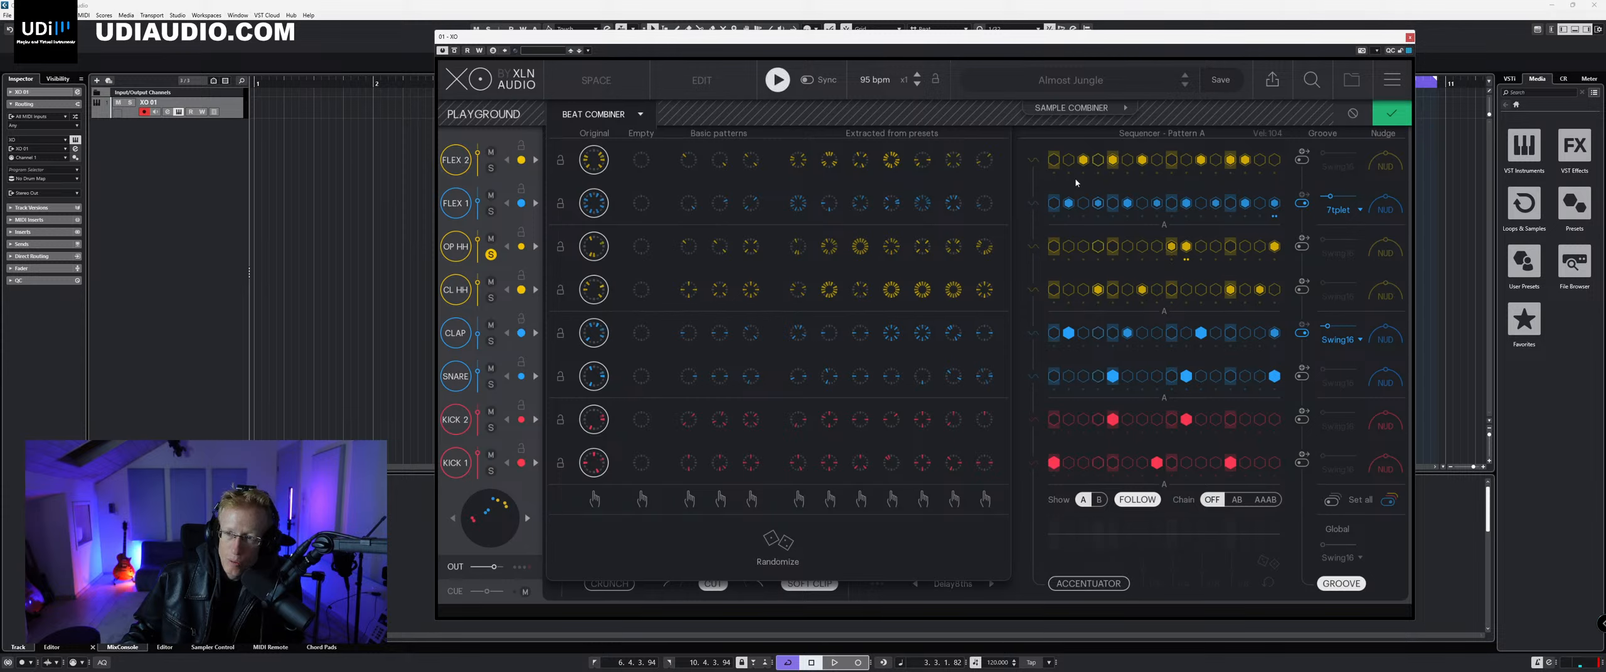
pyautogui.click(1186, 261)
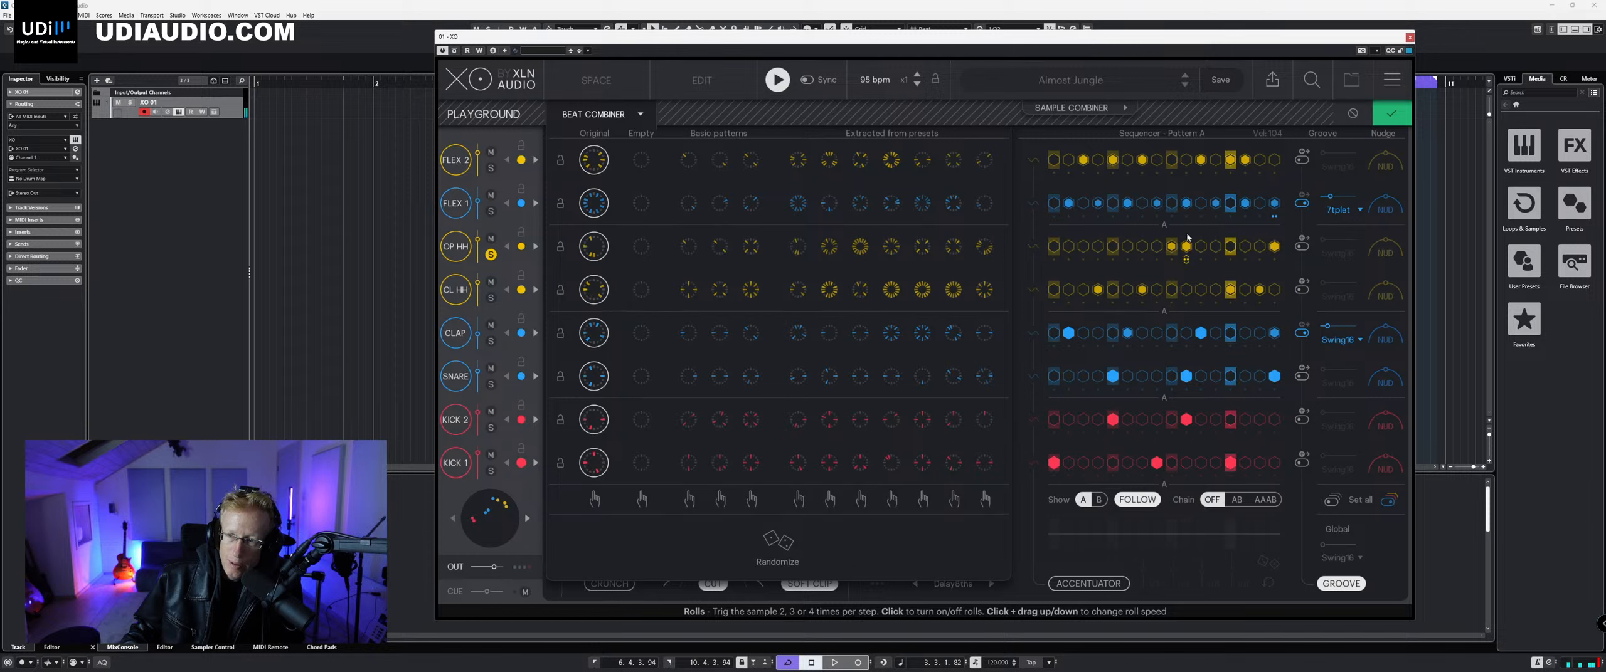
pyautogui.moveTo(1186, 264); pyautogui.dragTo(1183, 167)
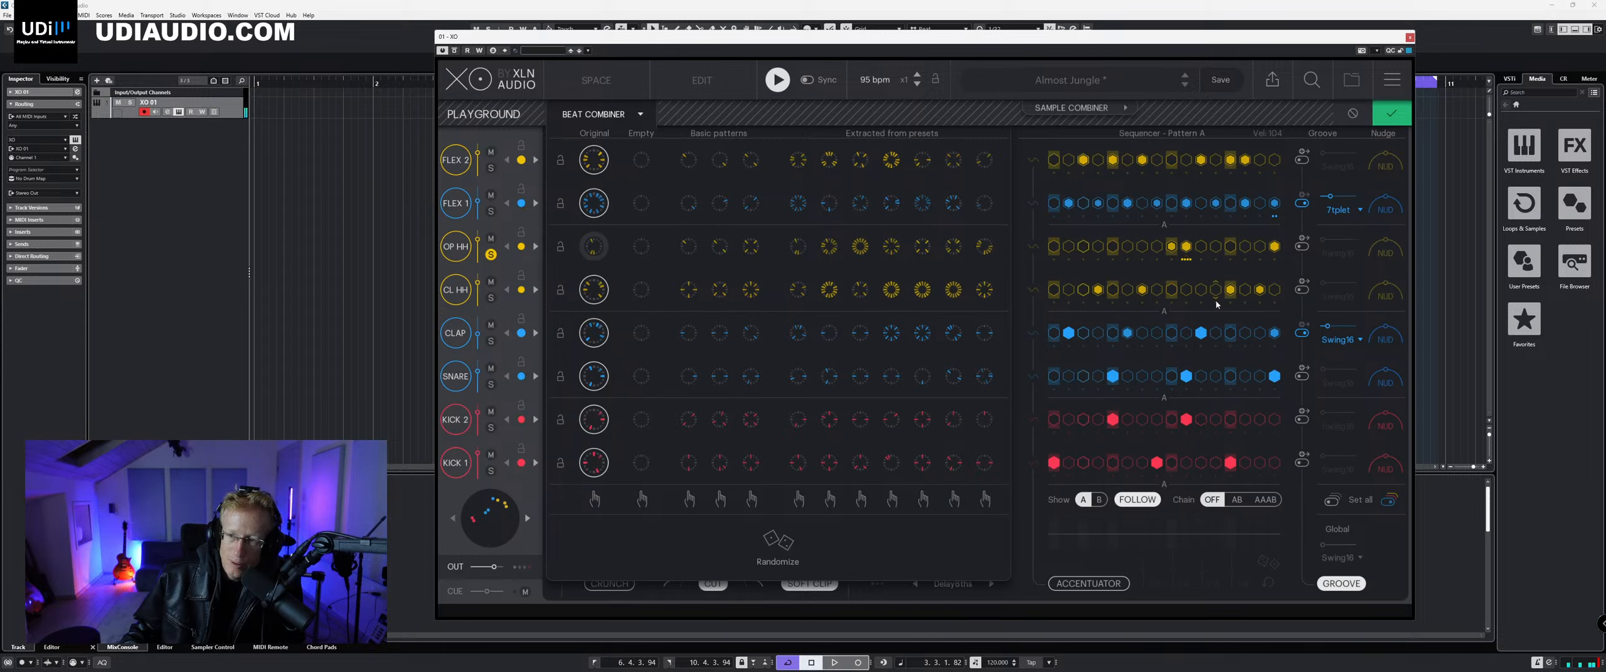
# Step: Solo the clap, add a fast roll on its step 11, stop playback, clear the solos, and accept the changes
pyautogui.click(491, 341)
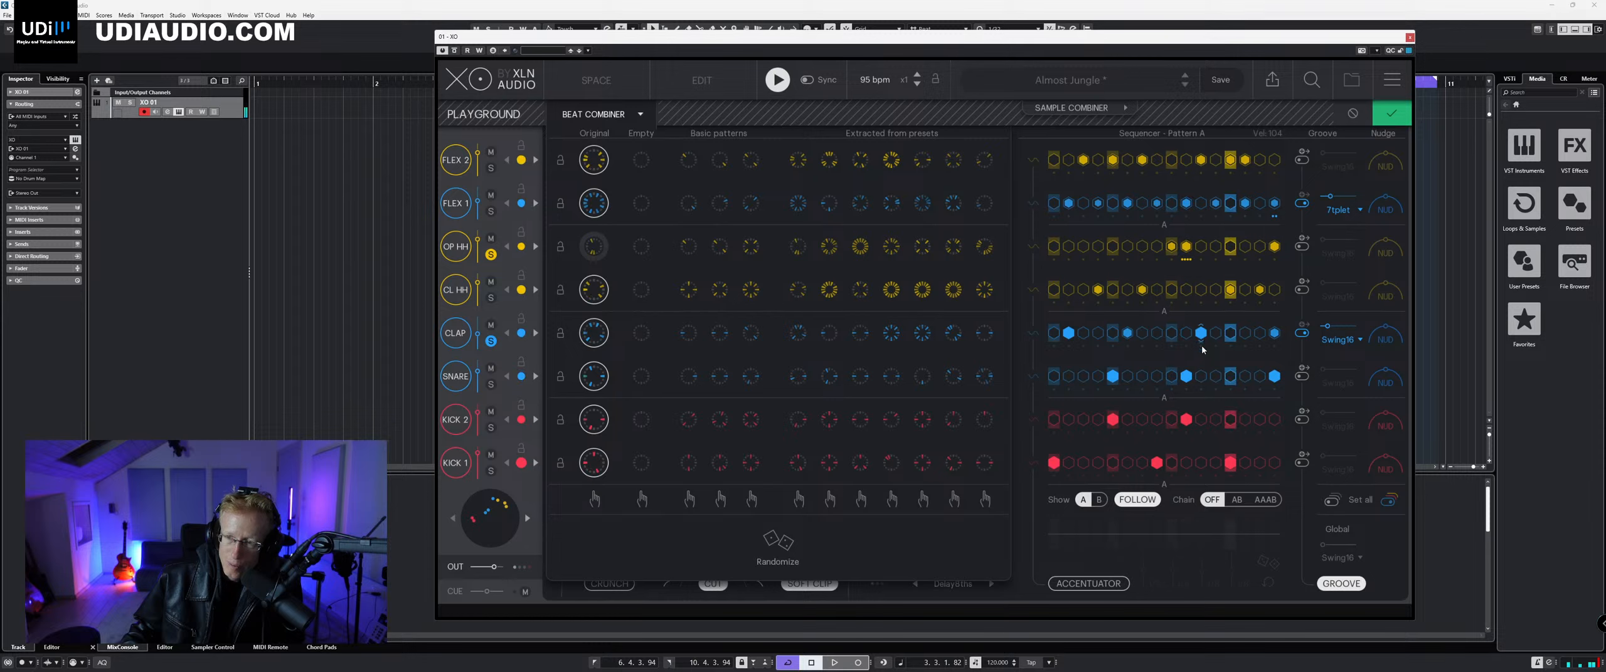
pyautogui.moveTo(1201, 348); pyautogui.dragTo(1199, 266)
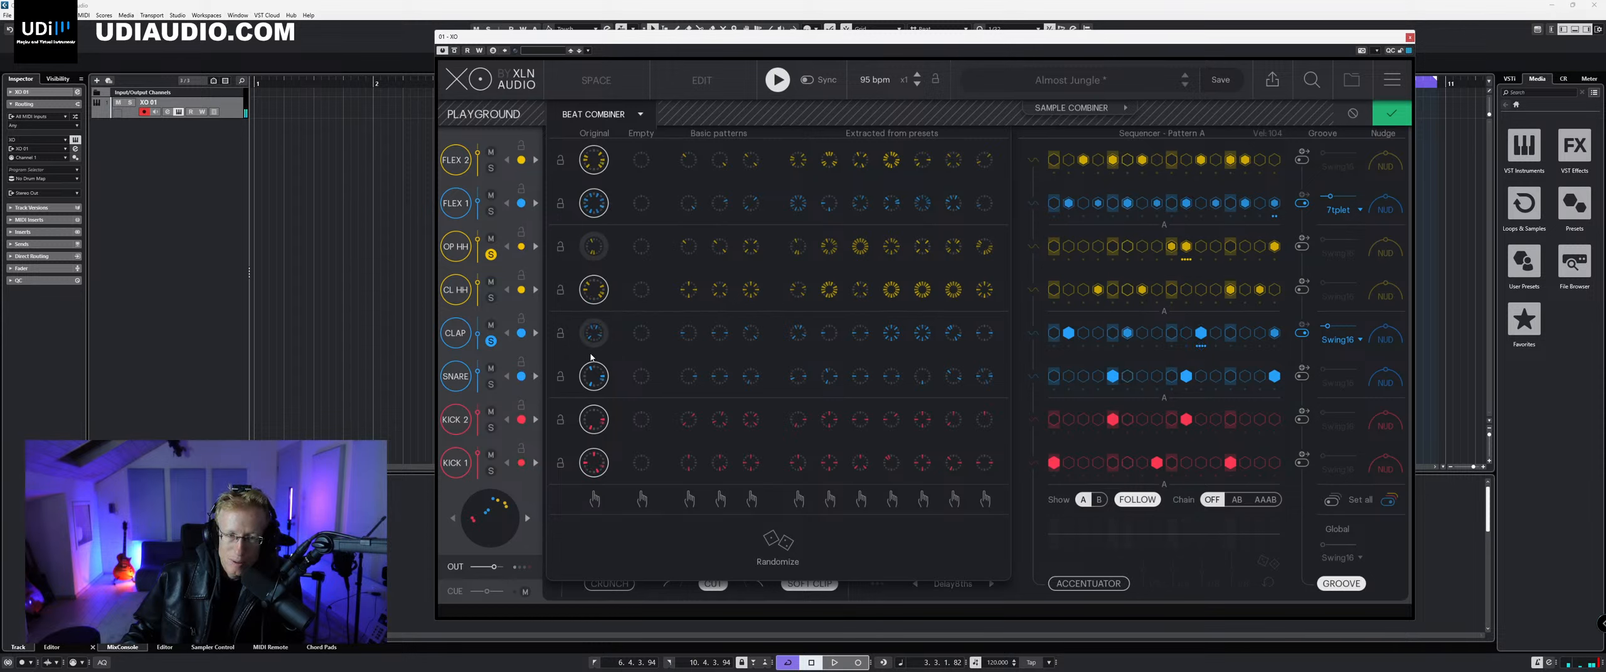
pyautogui.press('space')
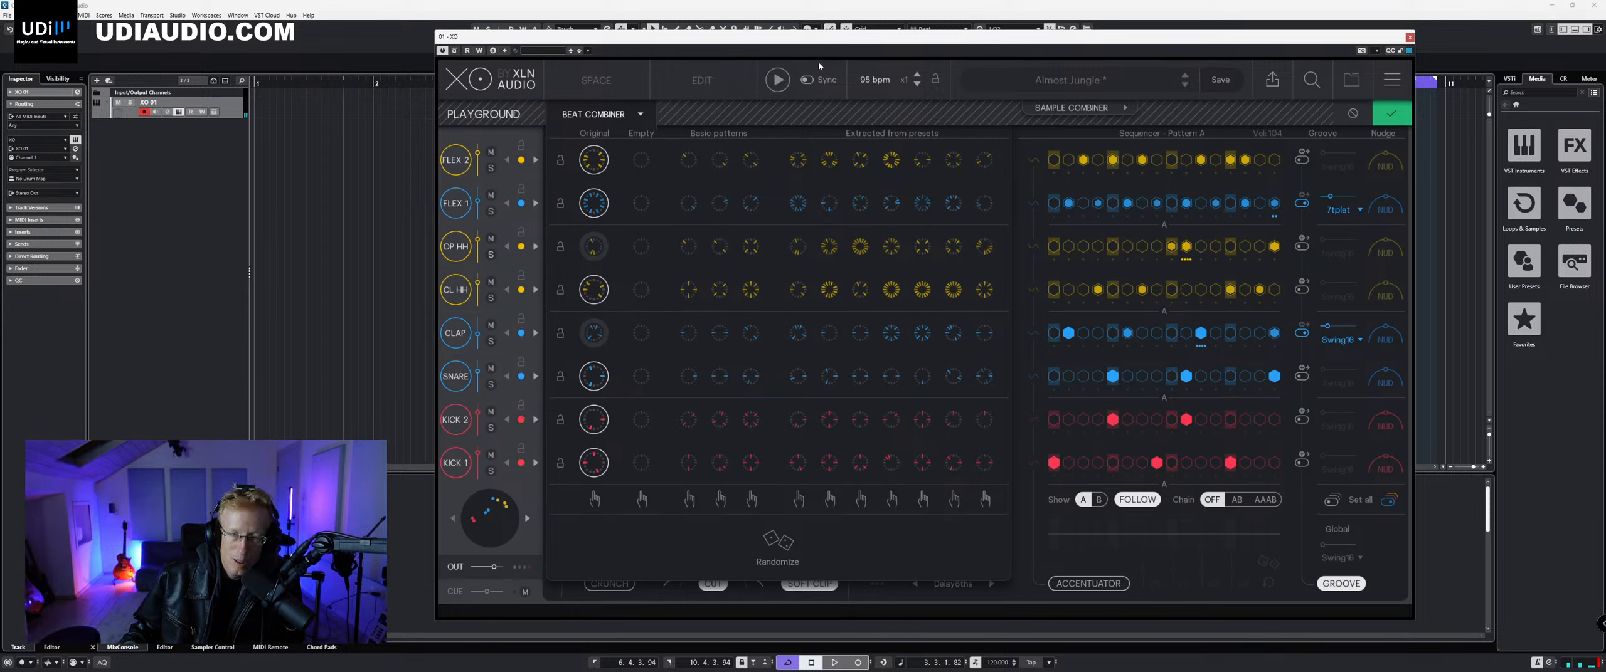
pyautogui.press('space')
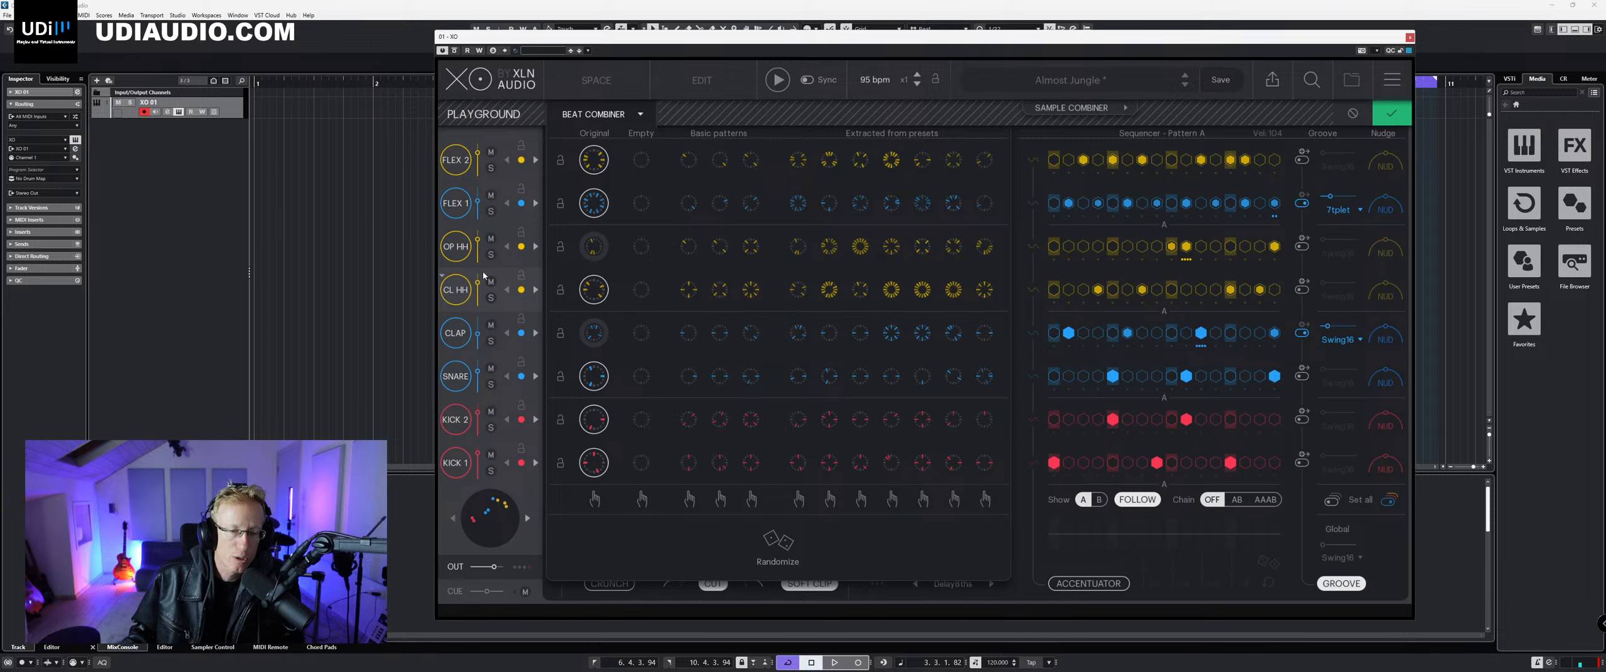
pyautogui.click(1388, 116)
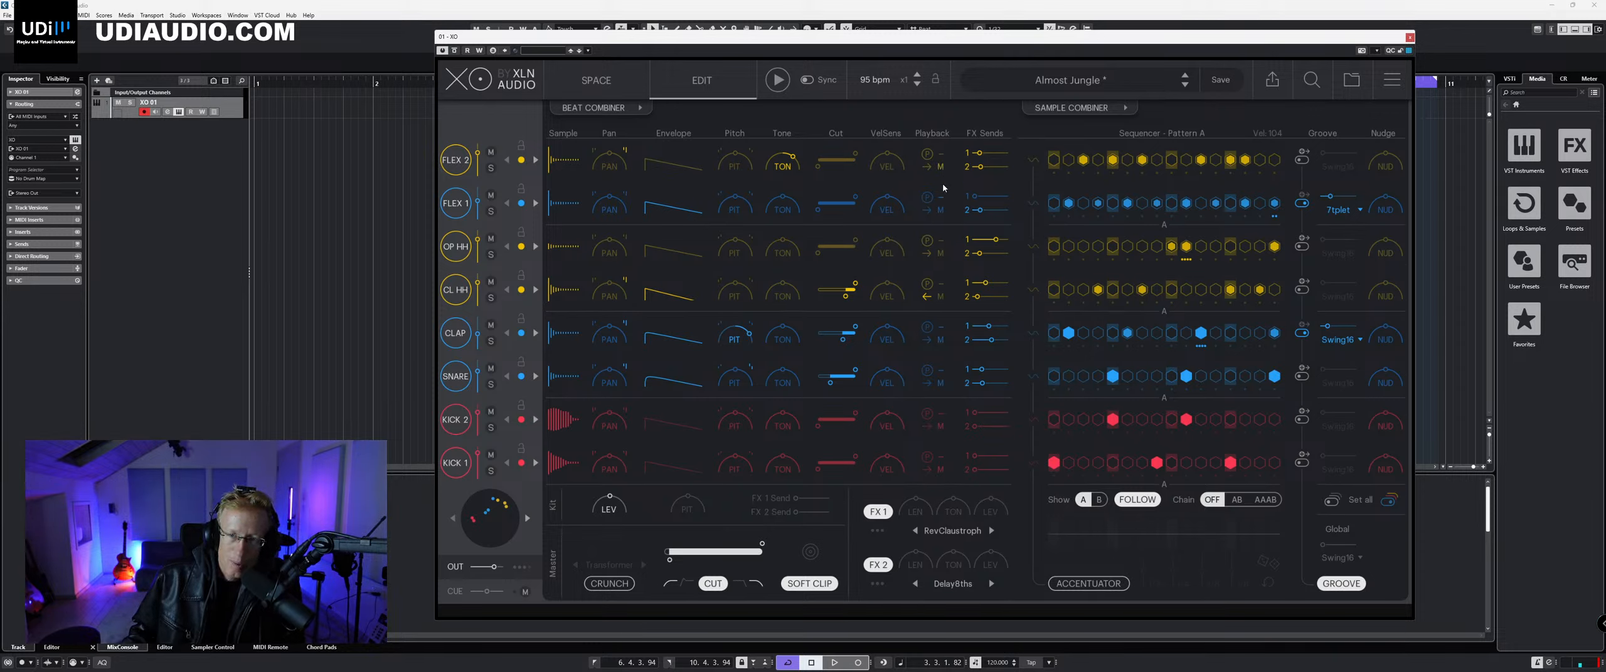
# Step: Examine Kick 1's output routing options, including the Bus 1 - 8 & Master choices, and dismiss them
pyautogui.click(928, 469)
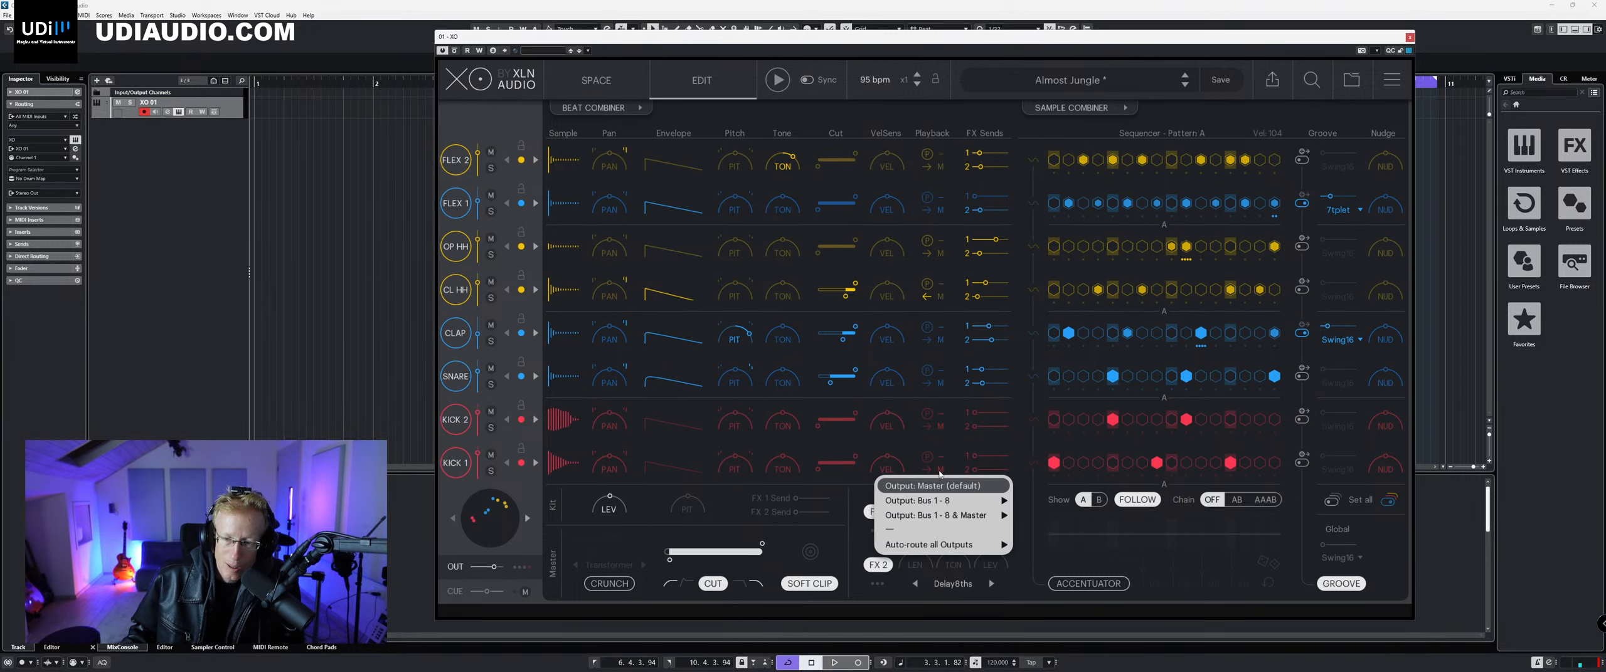
pyautogui.moveTo(946, 501)
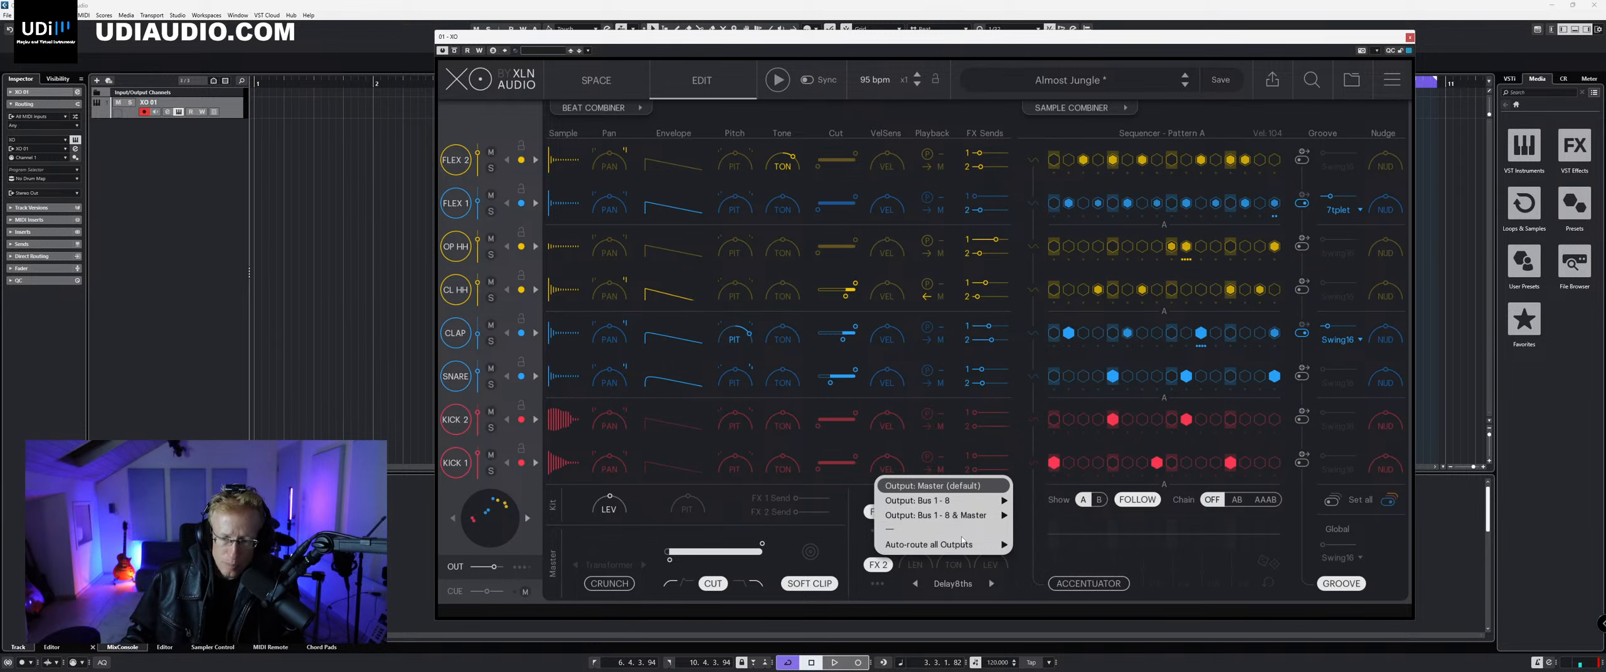
pyautogui.moveTo(923, 546)
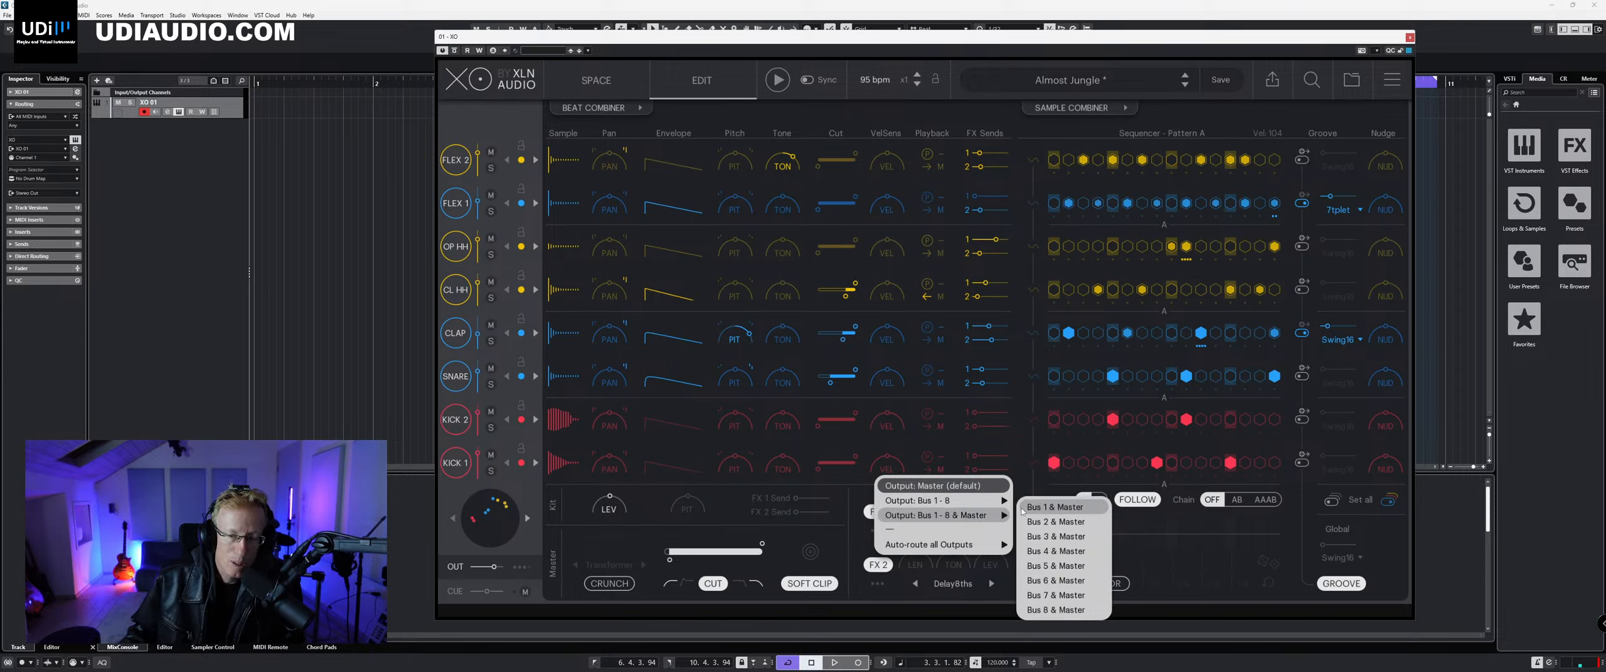
pyautogui.click(1164, 542)
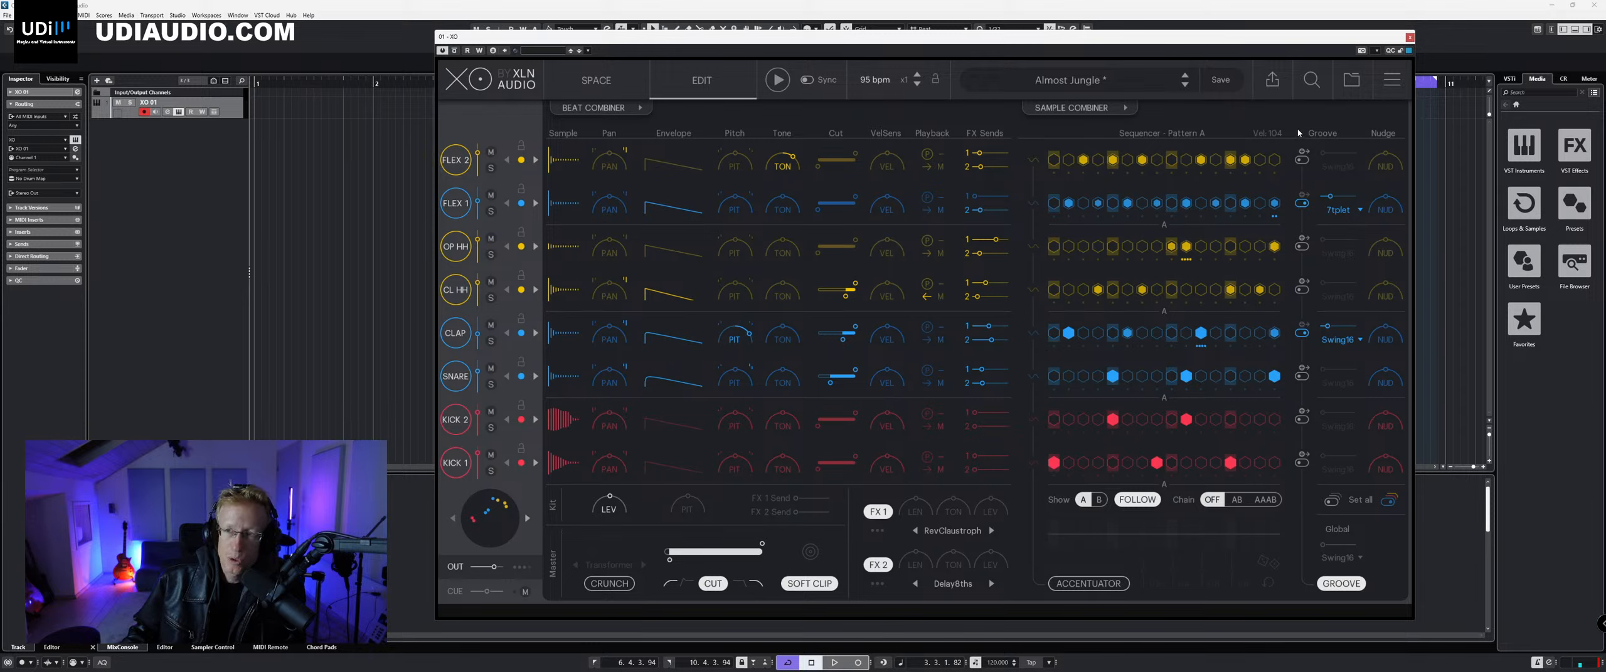
# Step: Open Export WAV & MIDI and import the raw kit into the Cubase project with each sample on a different track
pyautogui.click(1268, 80)
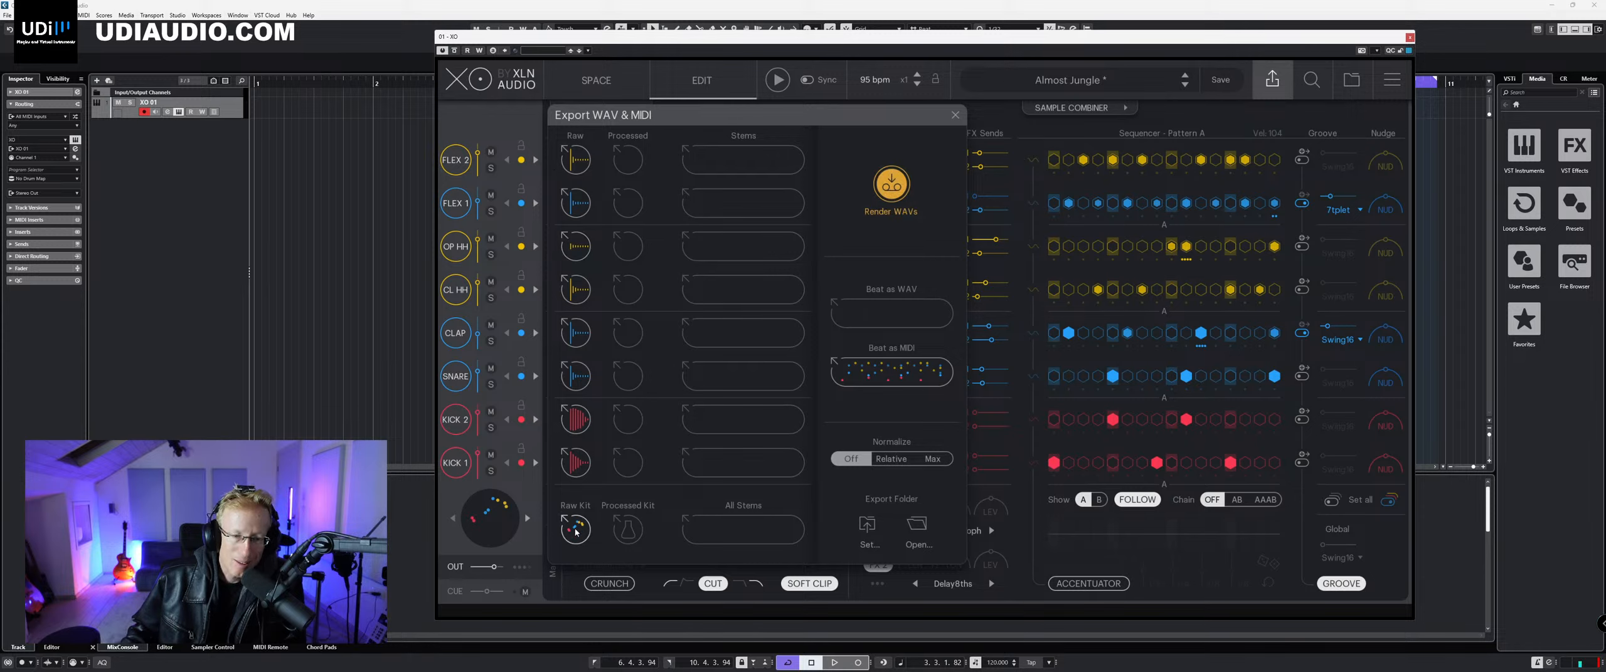
pyautogui.moveTo(573, 547); pyautogui.dragTo(240, 137)
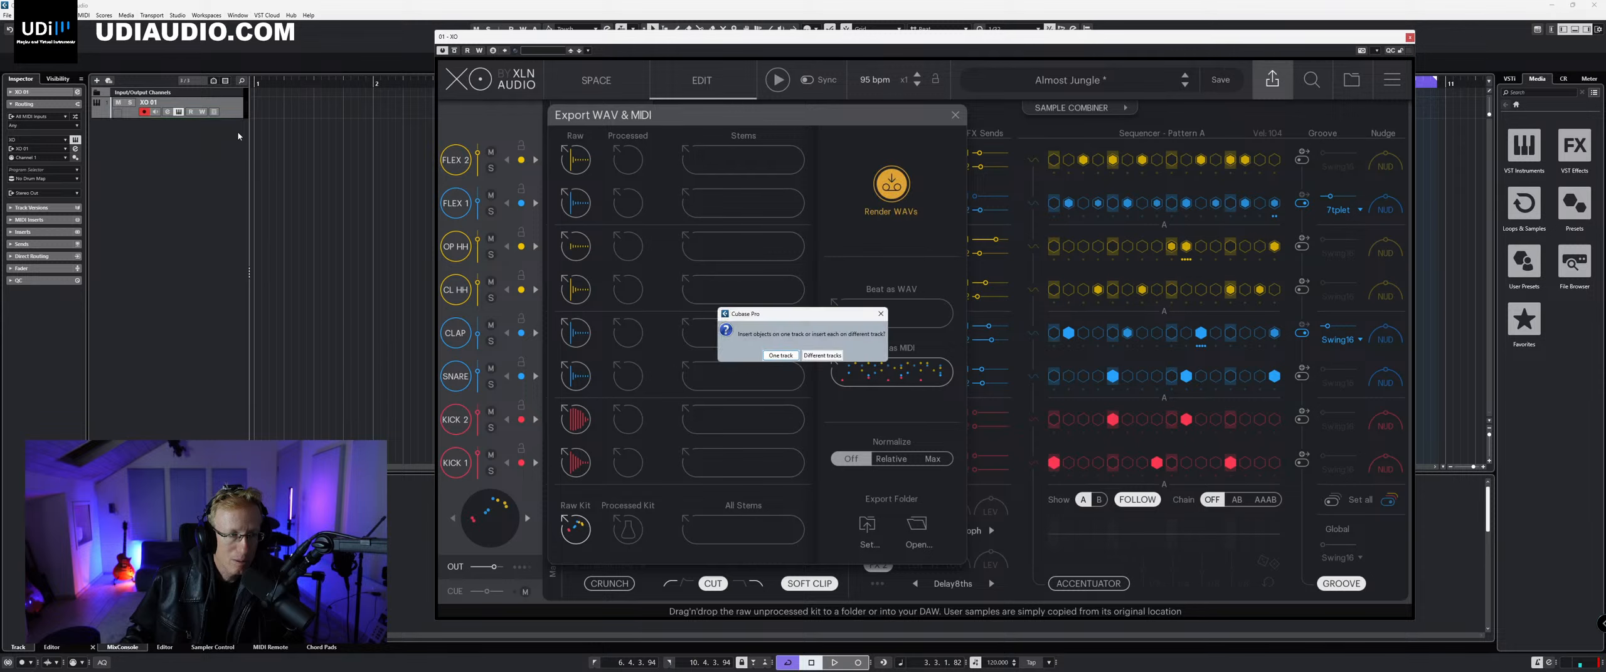
pyautogui.click(781, 355)
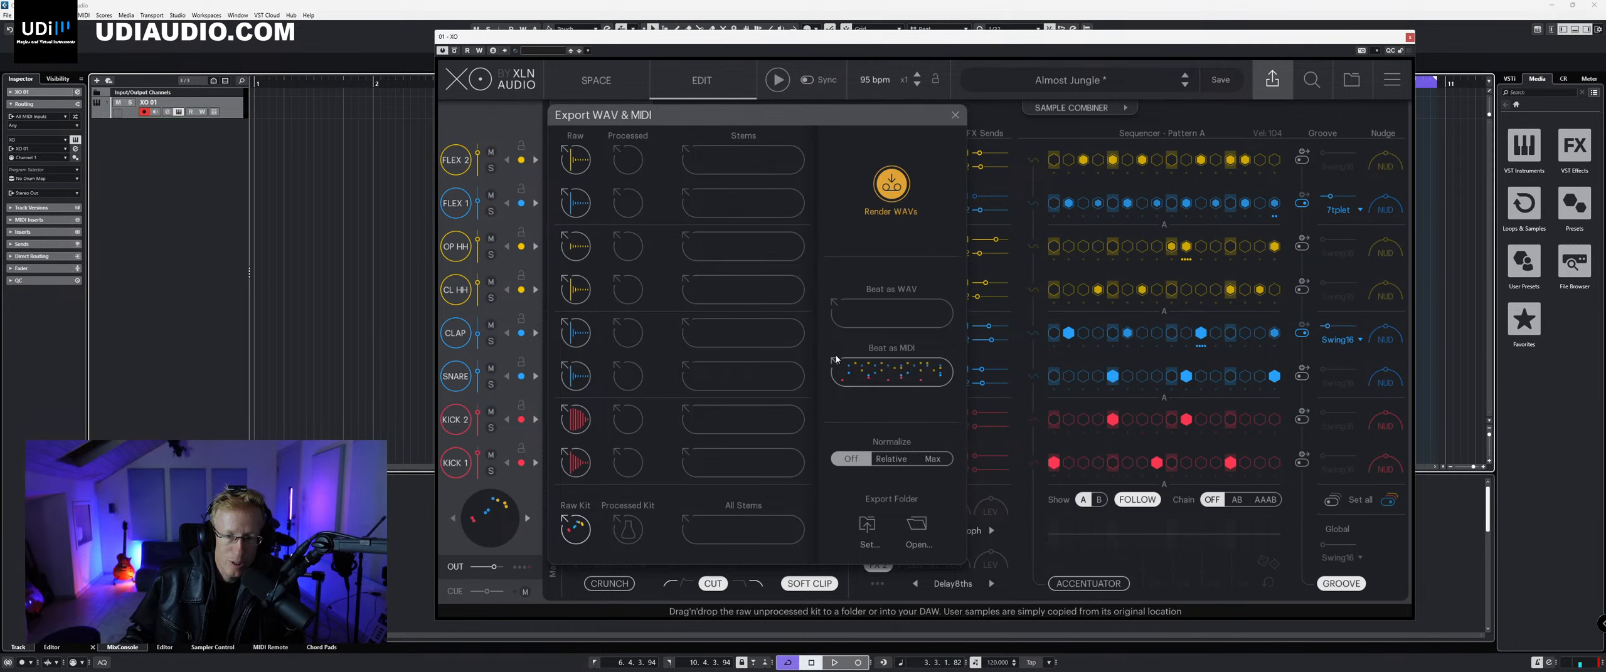
pyautogui.click(869, 403)
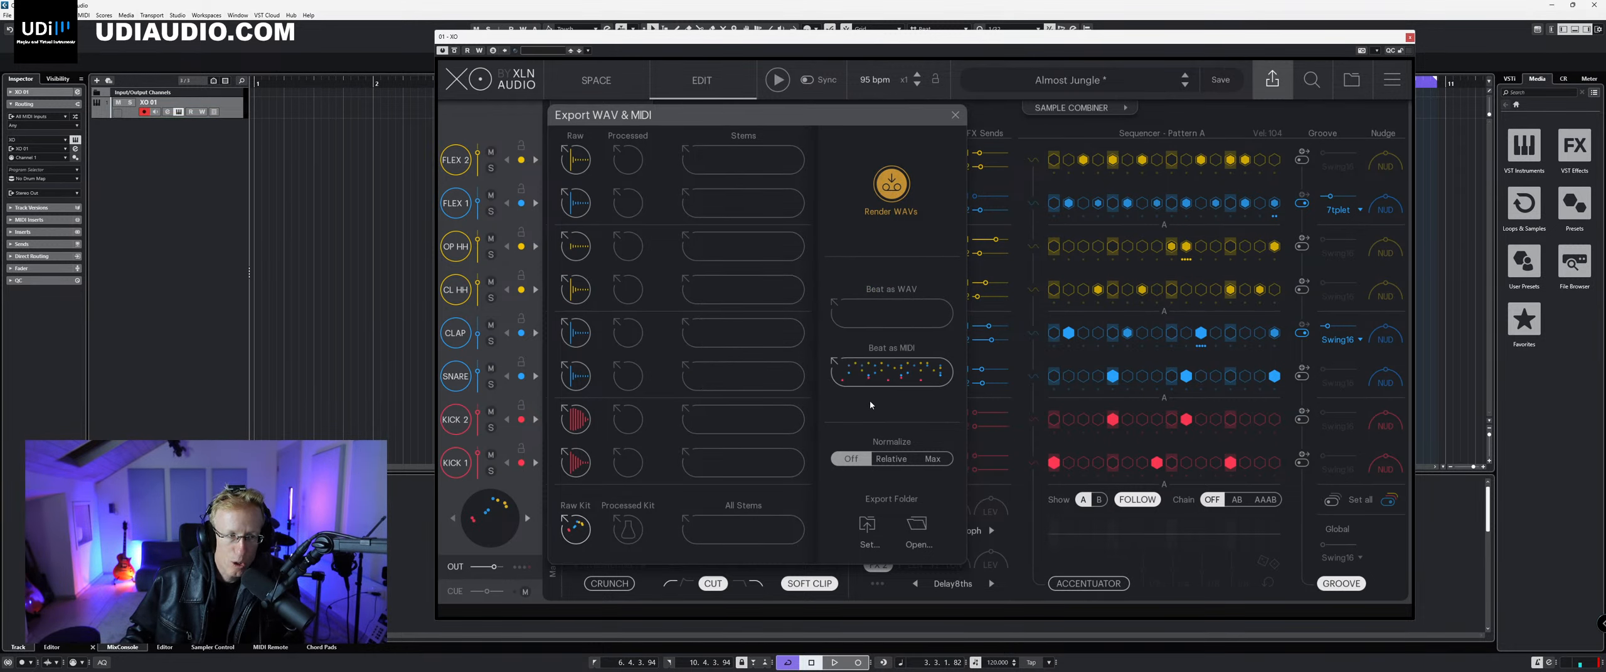
# Step: Select the imported raw kit samples and move them to the start of the project at bar 1
pyautogui.moveTo(291, 84); pyautogui.dragTo(247, 69)
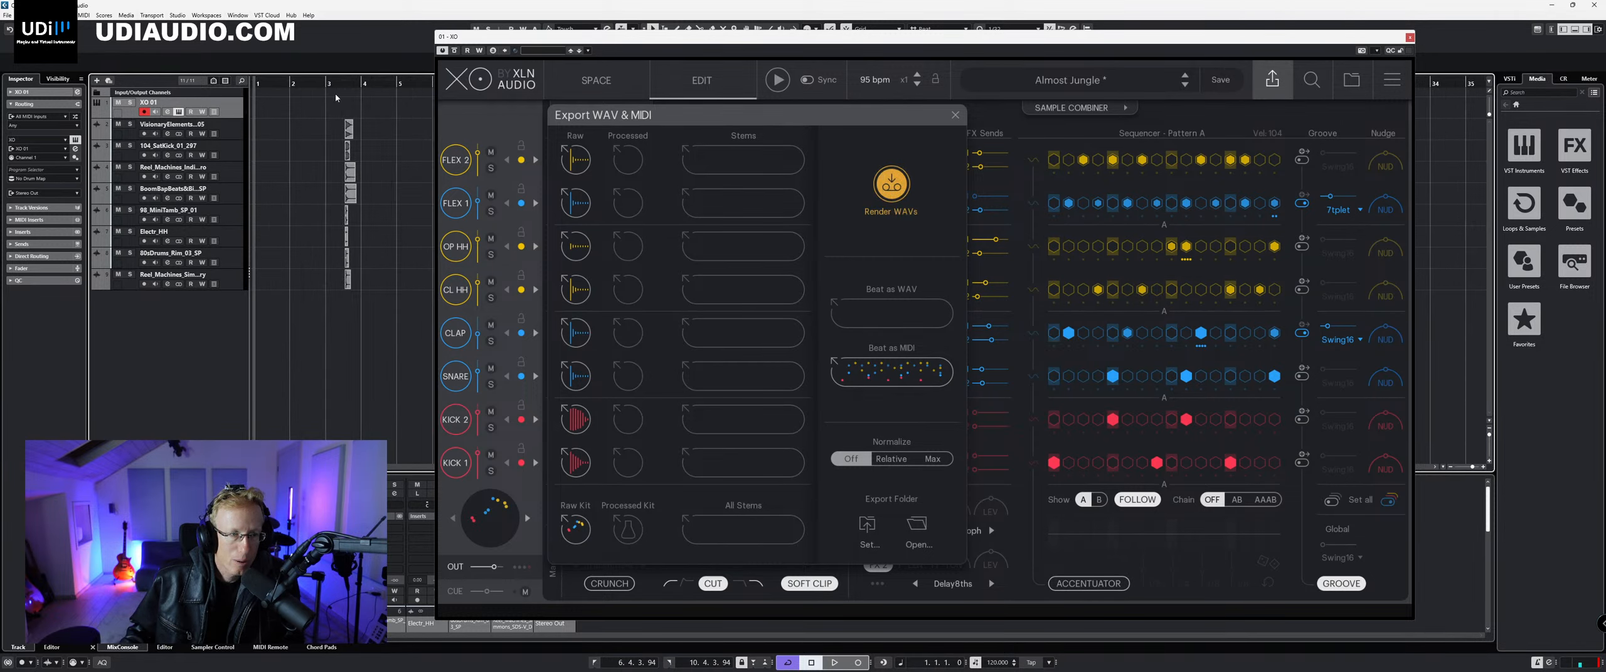
pyautogui.moveTo(335, 98); pyautogui.dragTo(392, 352)
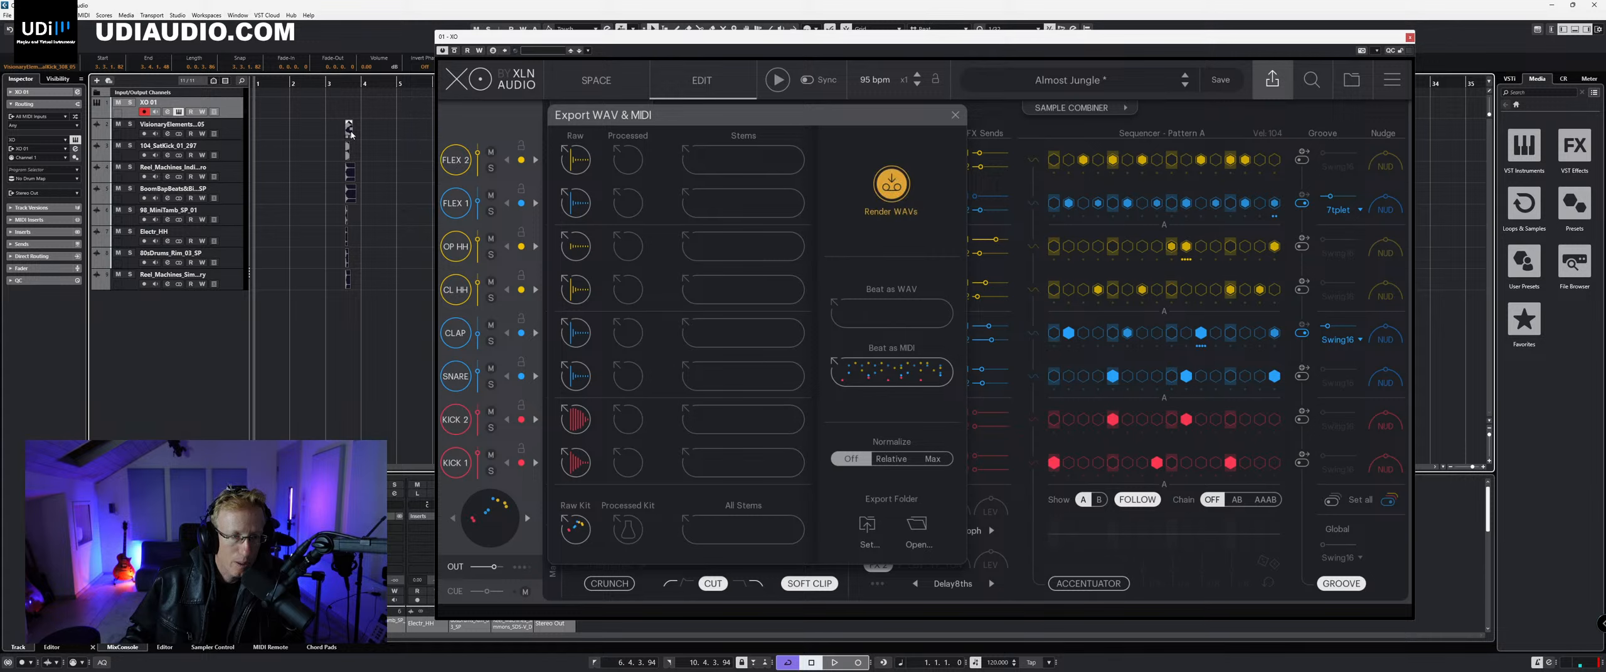
pyautogui.moveTo(350, 135); pyautogui.dragTo(261, 131)
pyautogui.moveTo(259, 83); pyautogui.dragTo(183, 130)
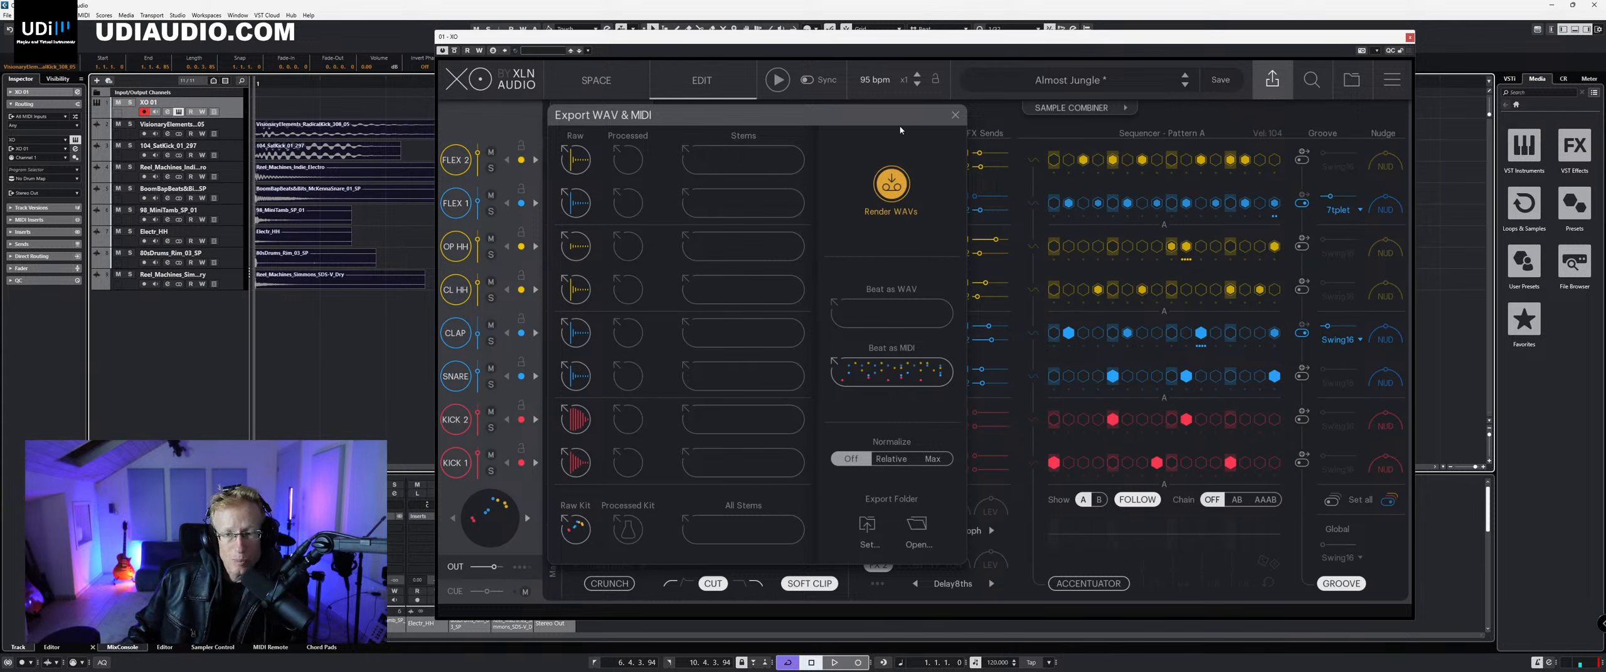
# Step: Render the WAVs and import the processed kit onto different tracks, copying and converting the files into the project folder
pyautogui.click(898, 185)
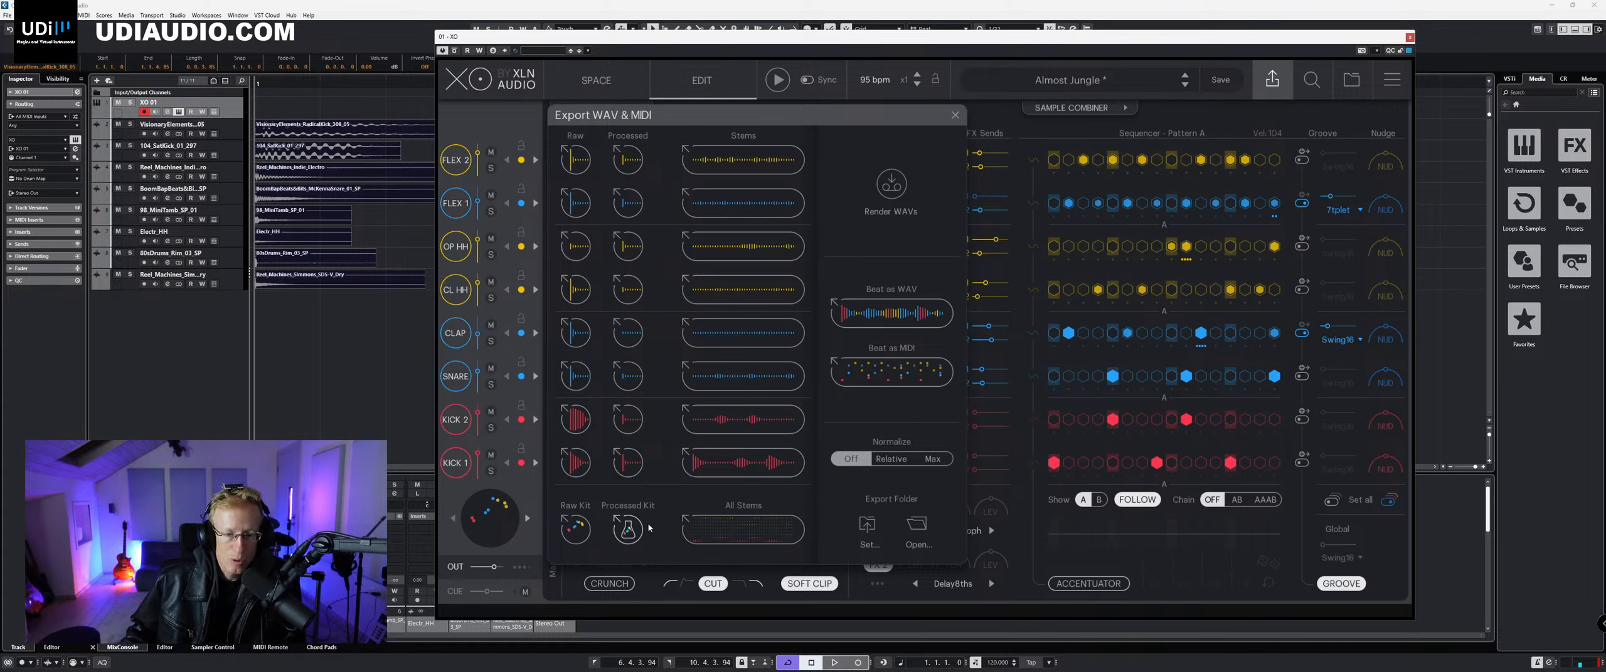
pyautogui.moveTo(625, 531); pyautogui.dragTo(562, 485)
pyautogui.moveTo(490, 397); pyautogui.dragTo(218, 308)
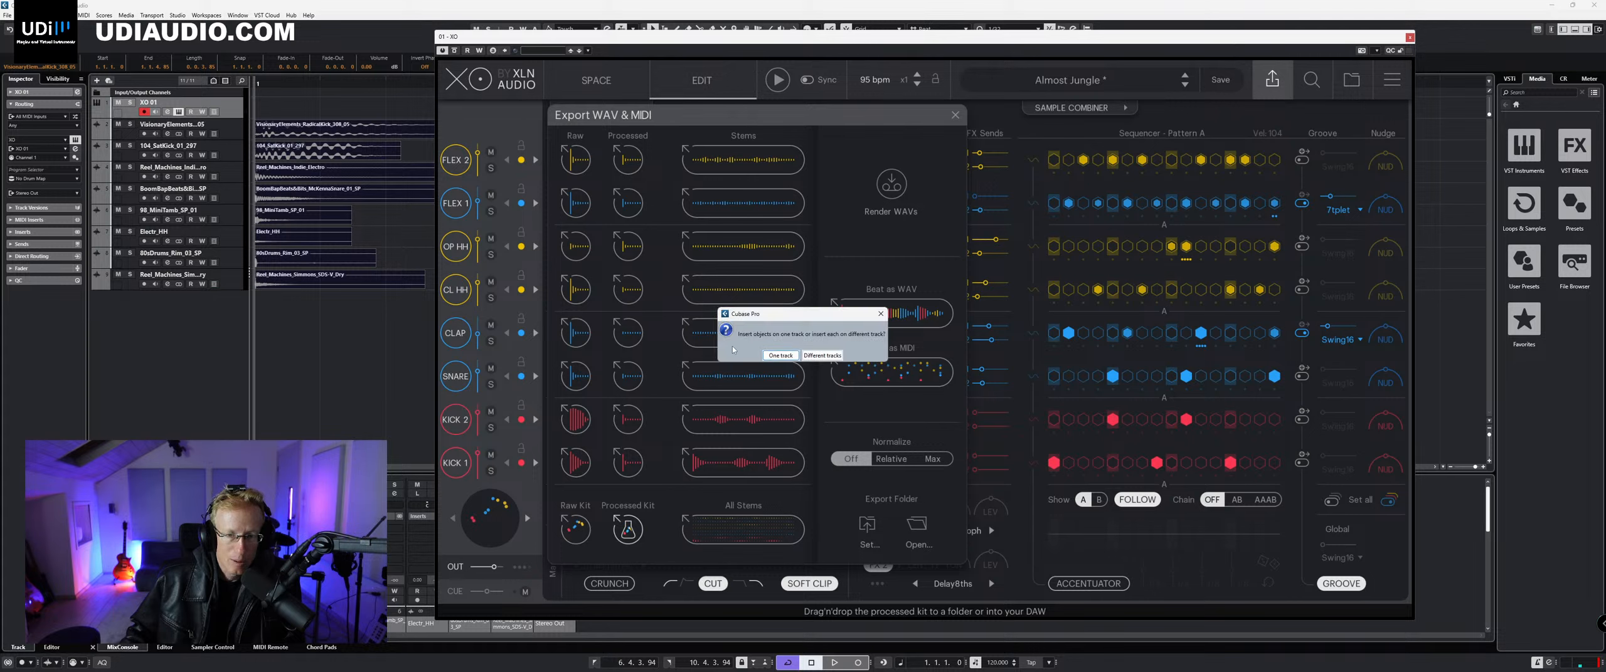
pyautogui.click(822, 355)
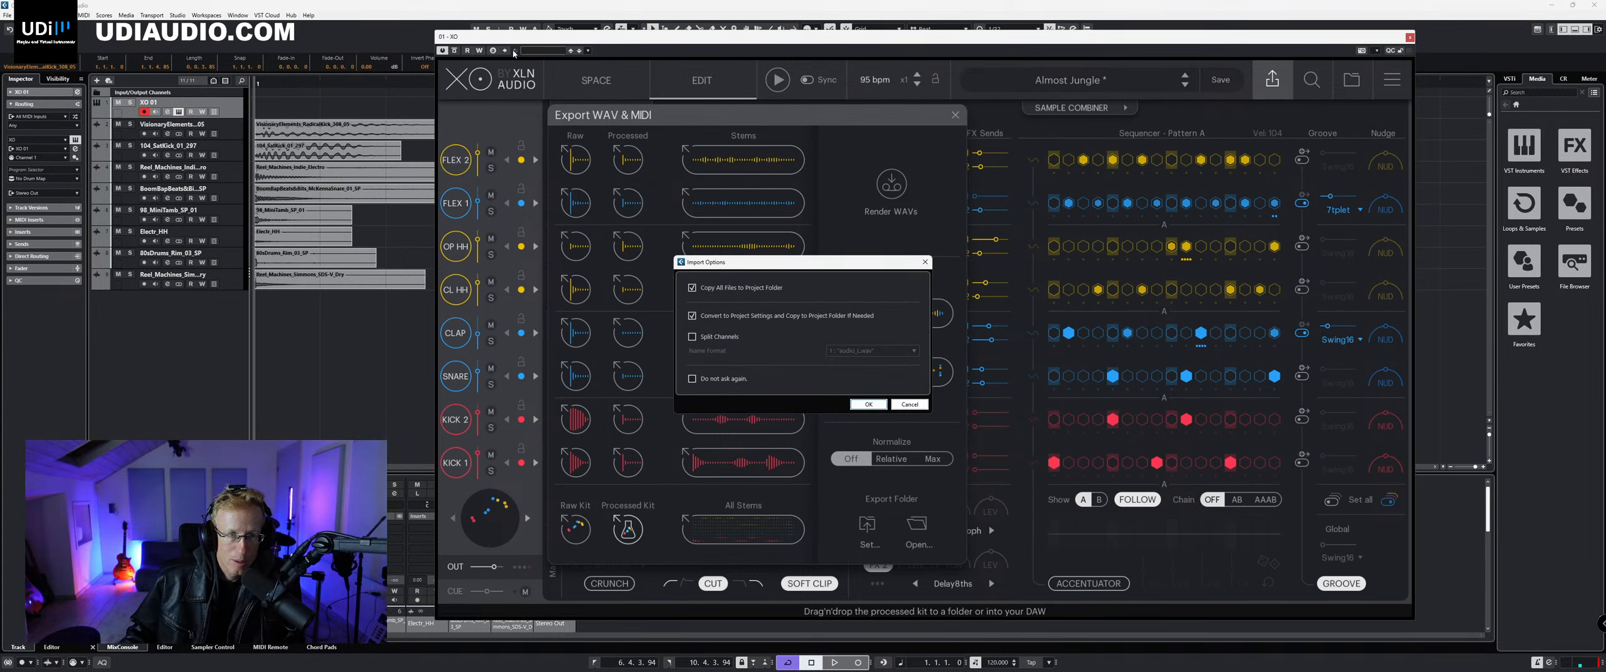
pyautogui.click(853, 405)
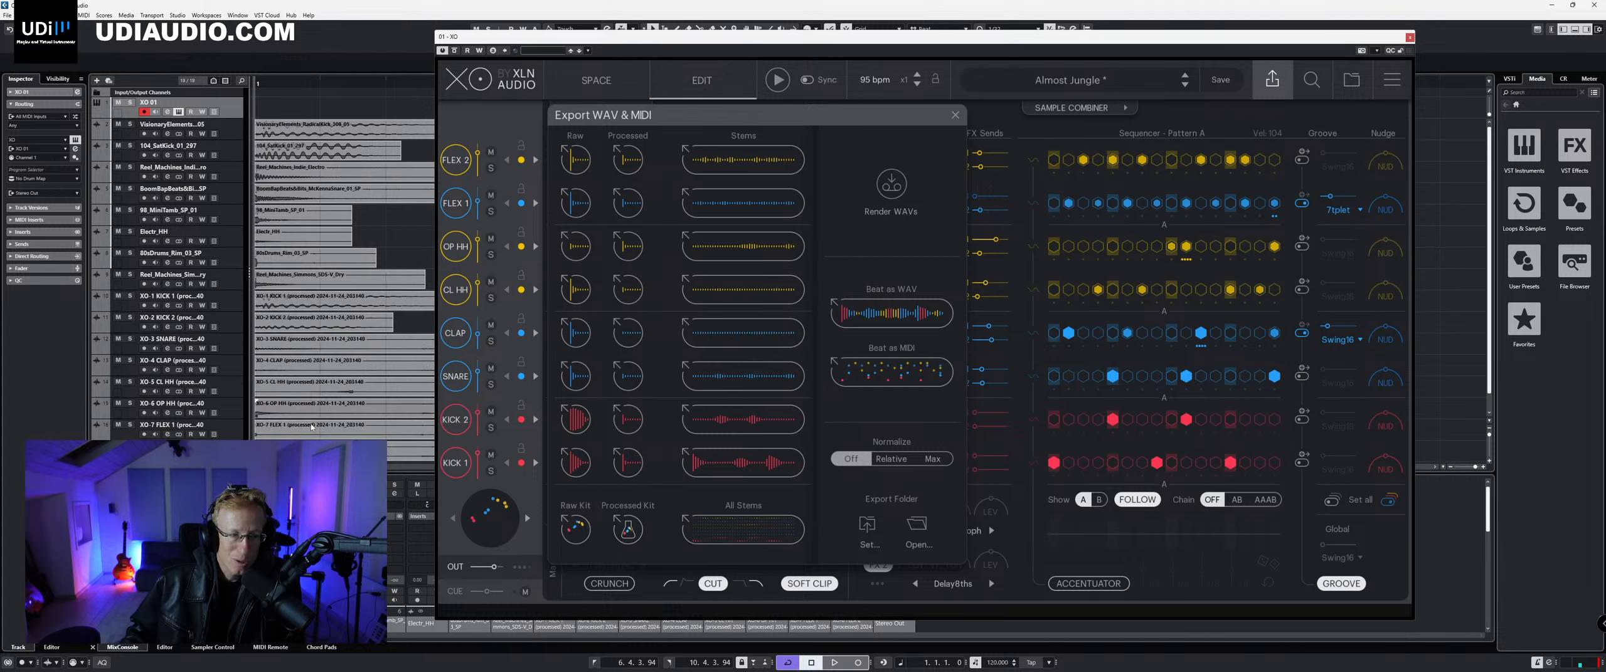
# Step: Undo the processed and raw kit imports so that only the XO 01 instrument track remains in the project
pyautogui.click(169, 300)
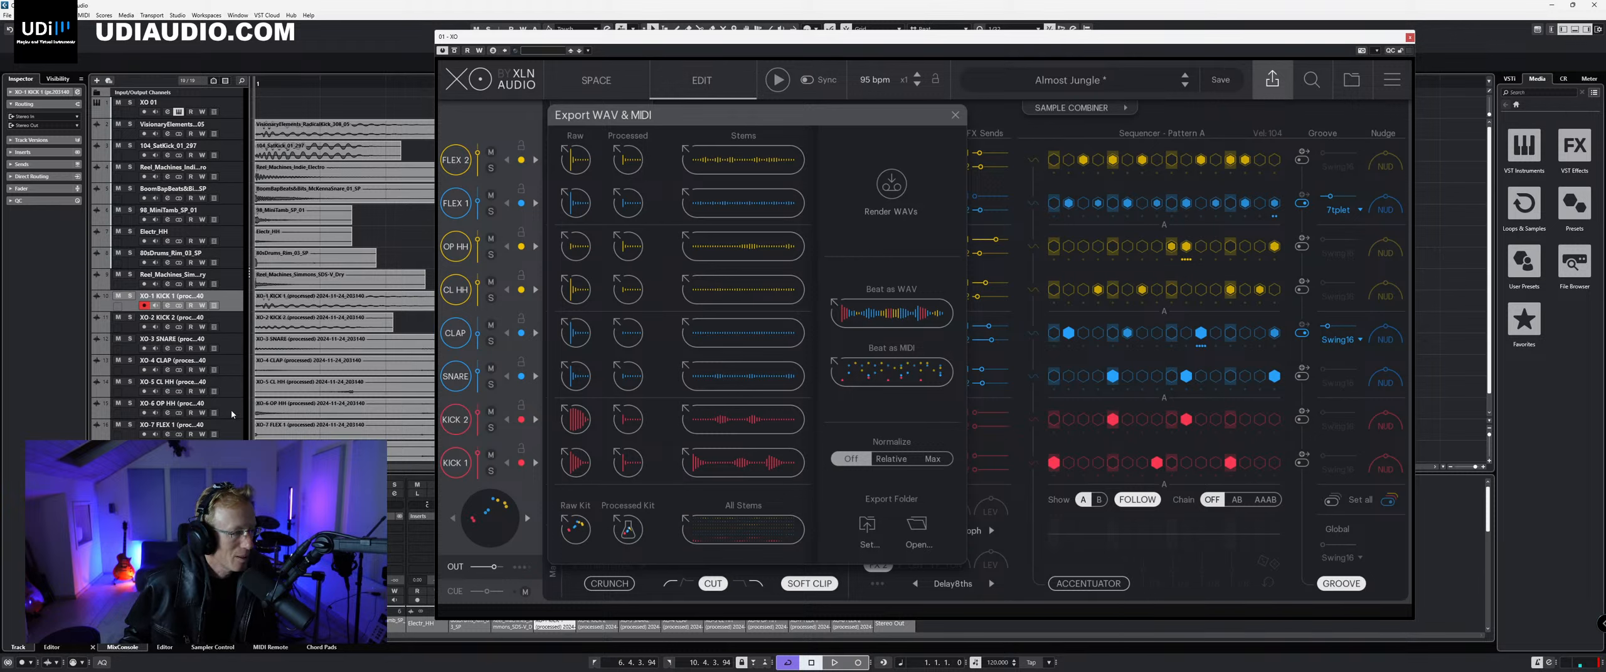
pyautogui.scroll(-1, 234, 392)
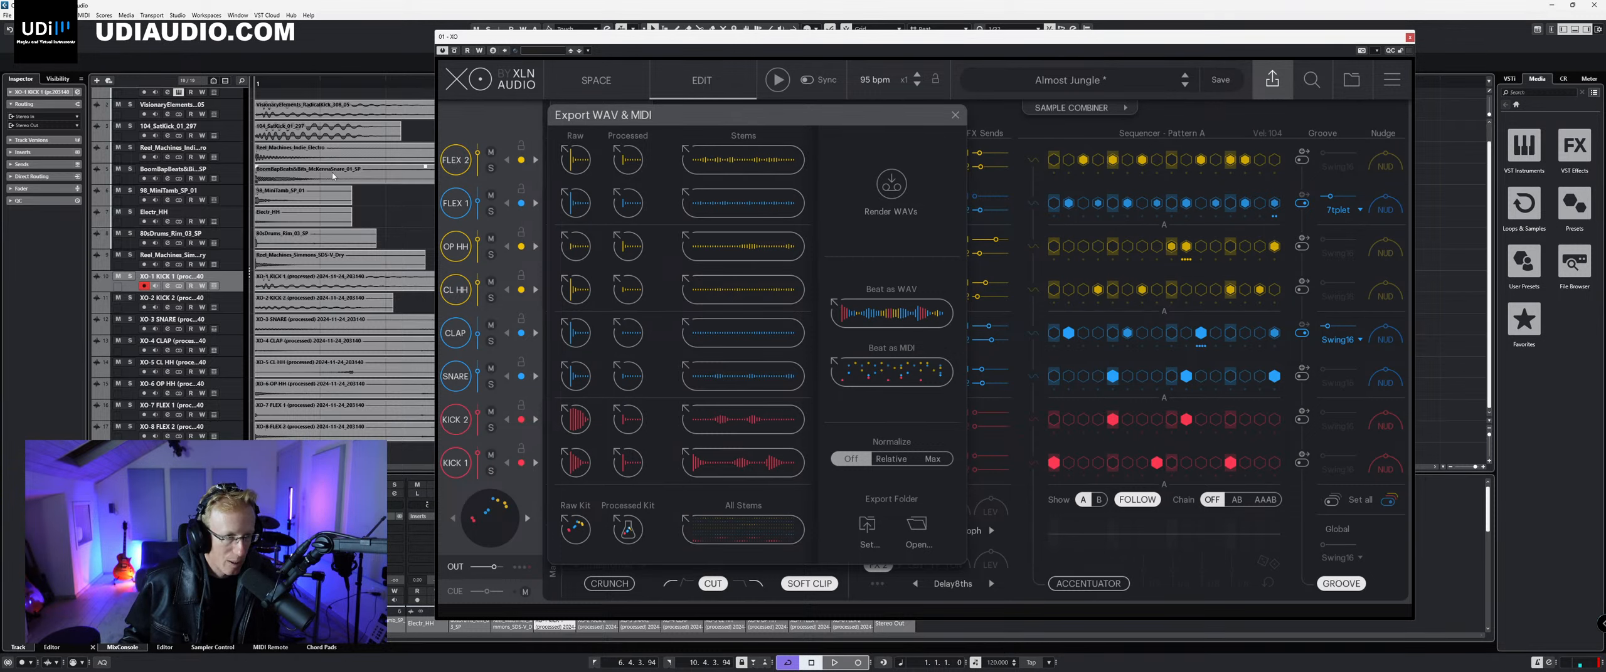
pyautogui.hotkey('ctrl', 'z')
pyautogui.hotkey('ctrl', 'z')
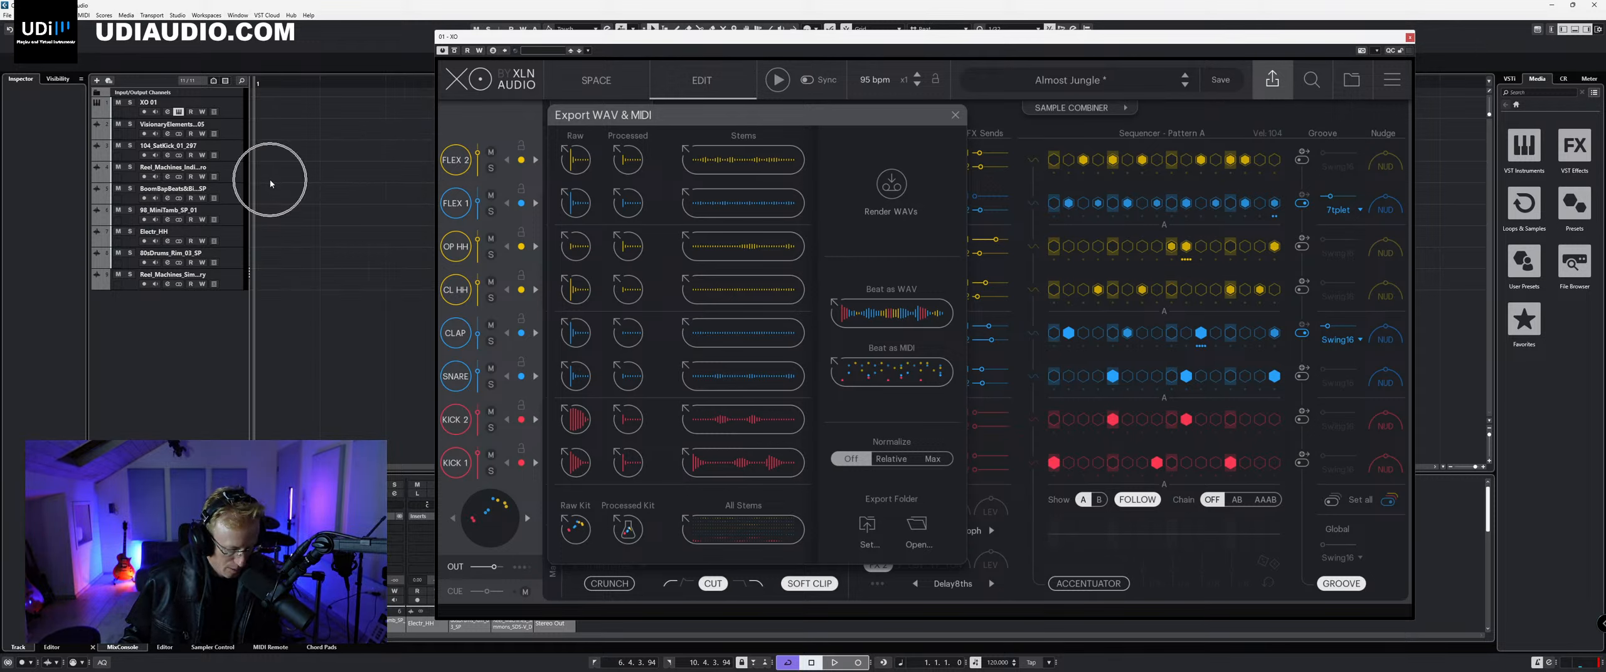
pyautogui.hotkey('ctrl', 'z')
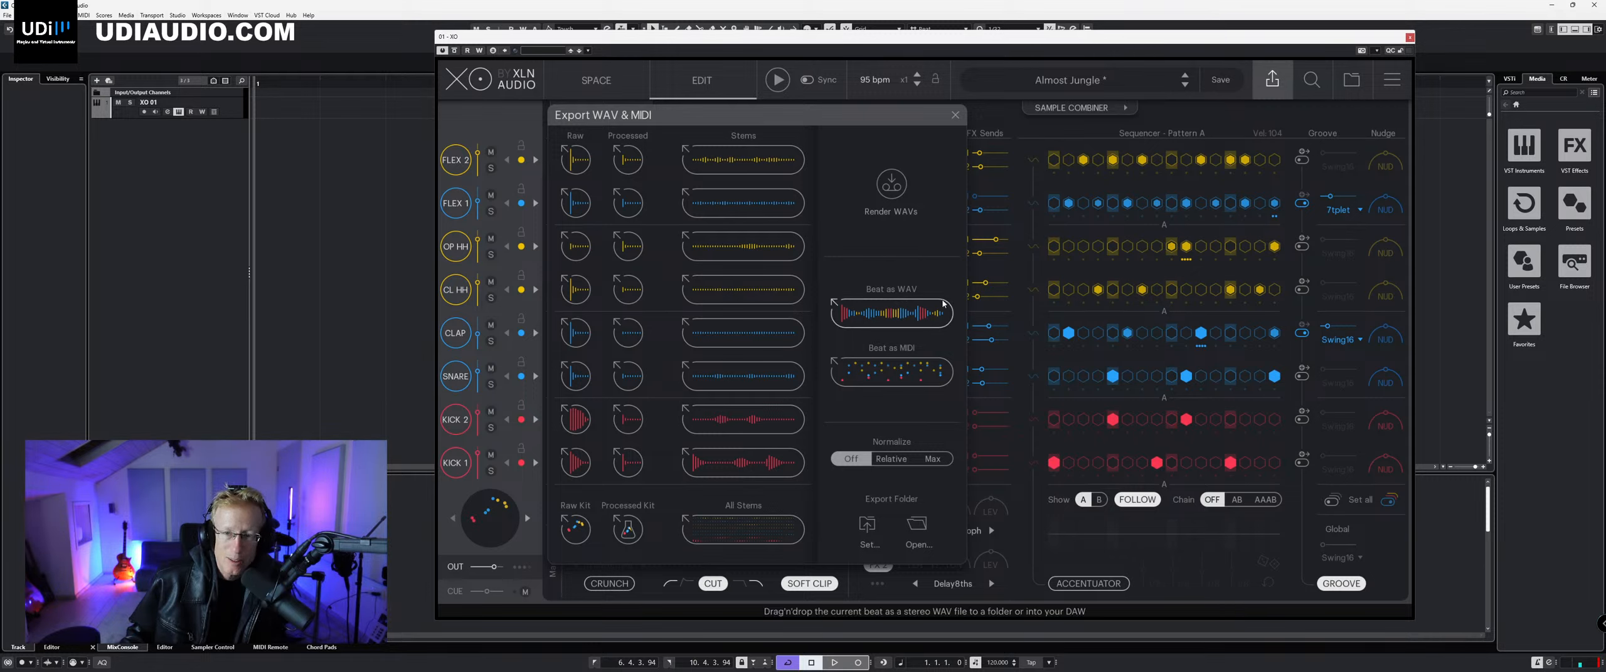
# Step: Import the beat as a WAV onto a new audio track, copying it to the project folder and converting its bit depth
pyautogui.moveTo(885, 322); pyautogui.dragTo(225, 134)
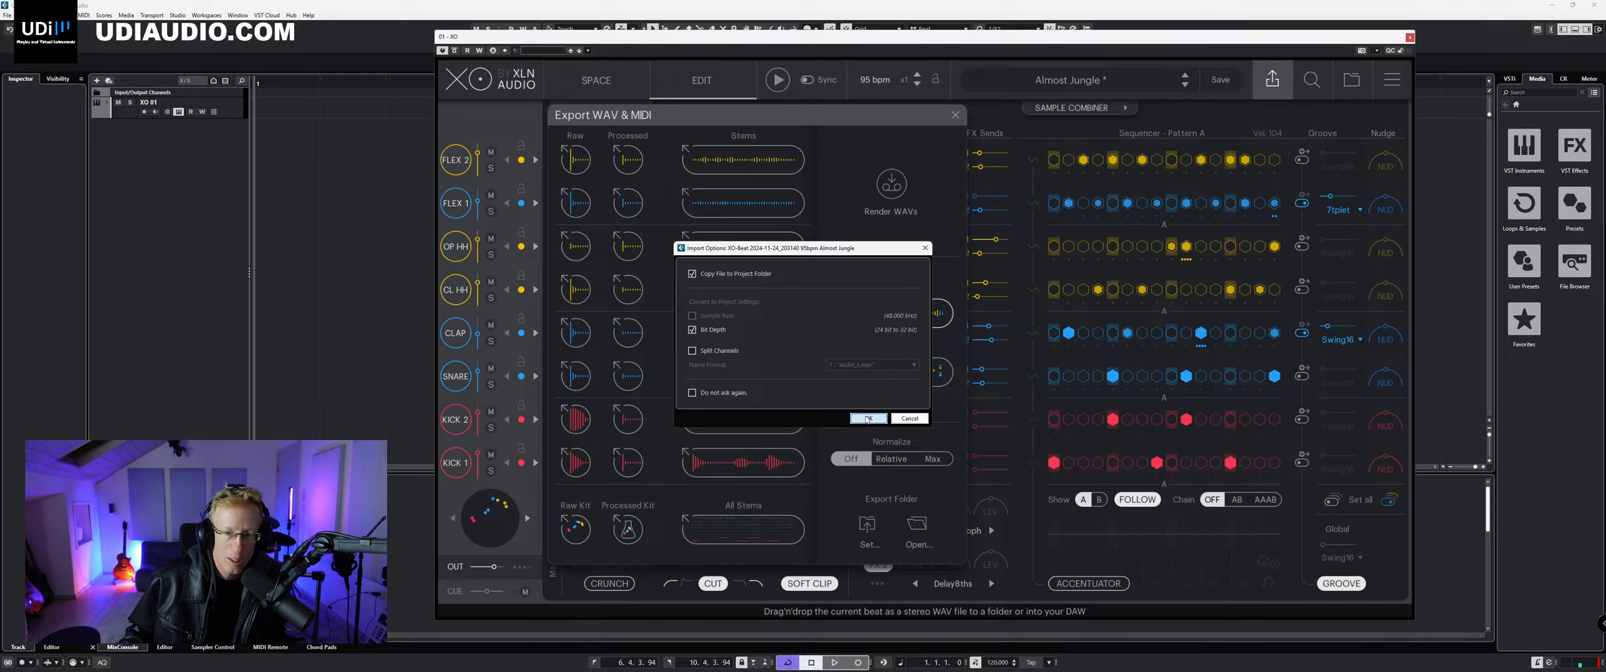
pyautogui.click(868, 418)
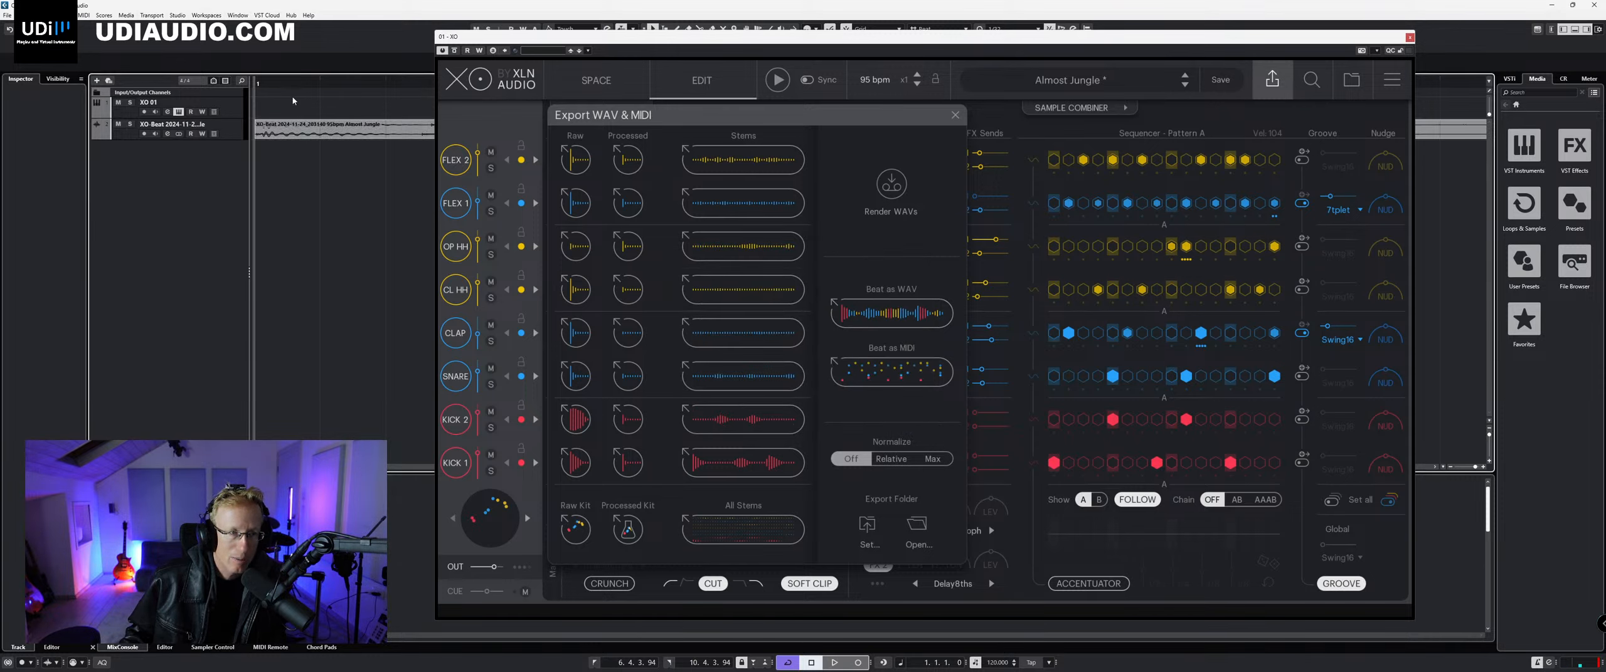
pyautogui.press('g')
pyautogui.press('g')
pyautogui.press('g')
# Step: Set the loop range to the imported beat's audio clip, solo its track and play it back
pyautogui.click(276, 132)
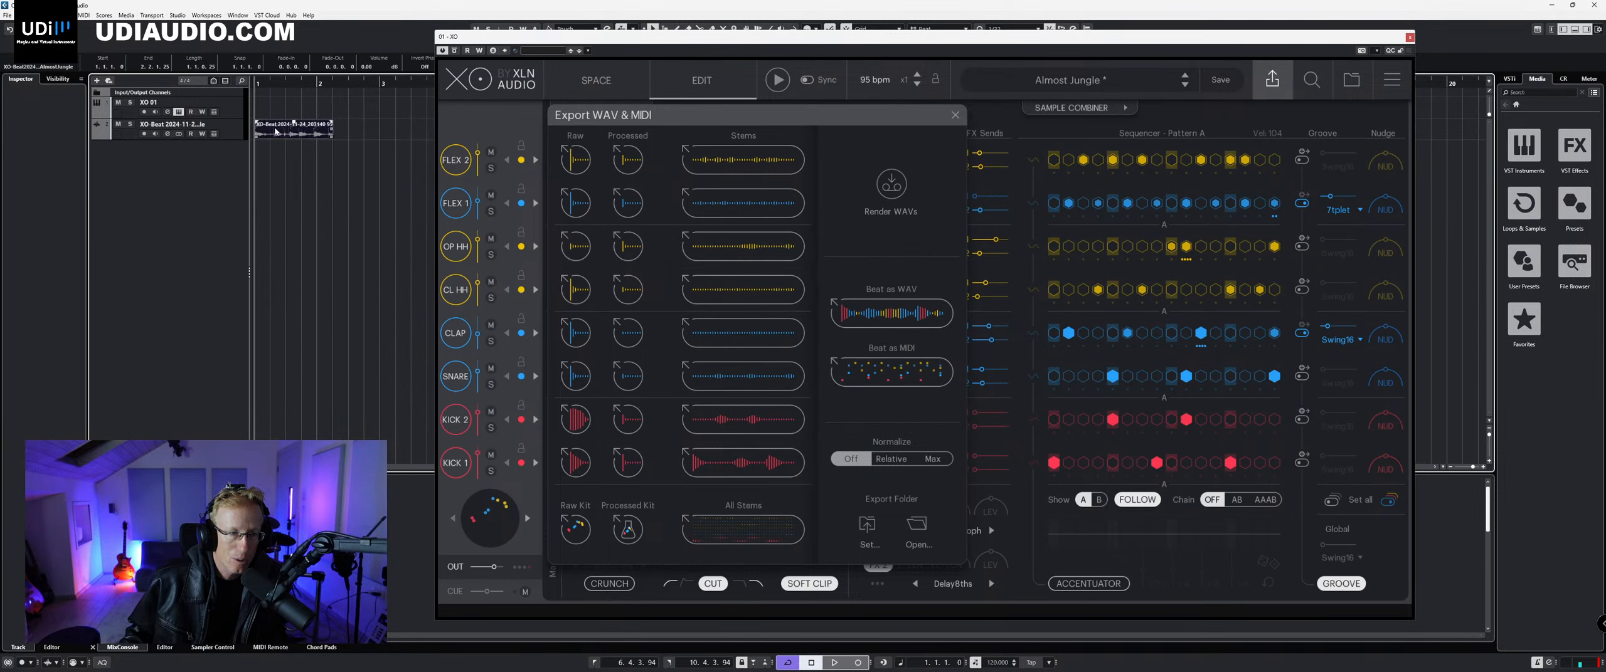
pyautogui.press('p')
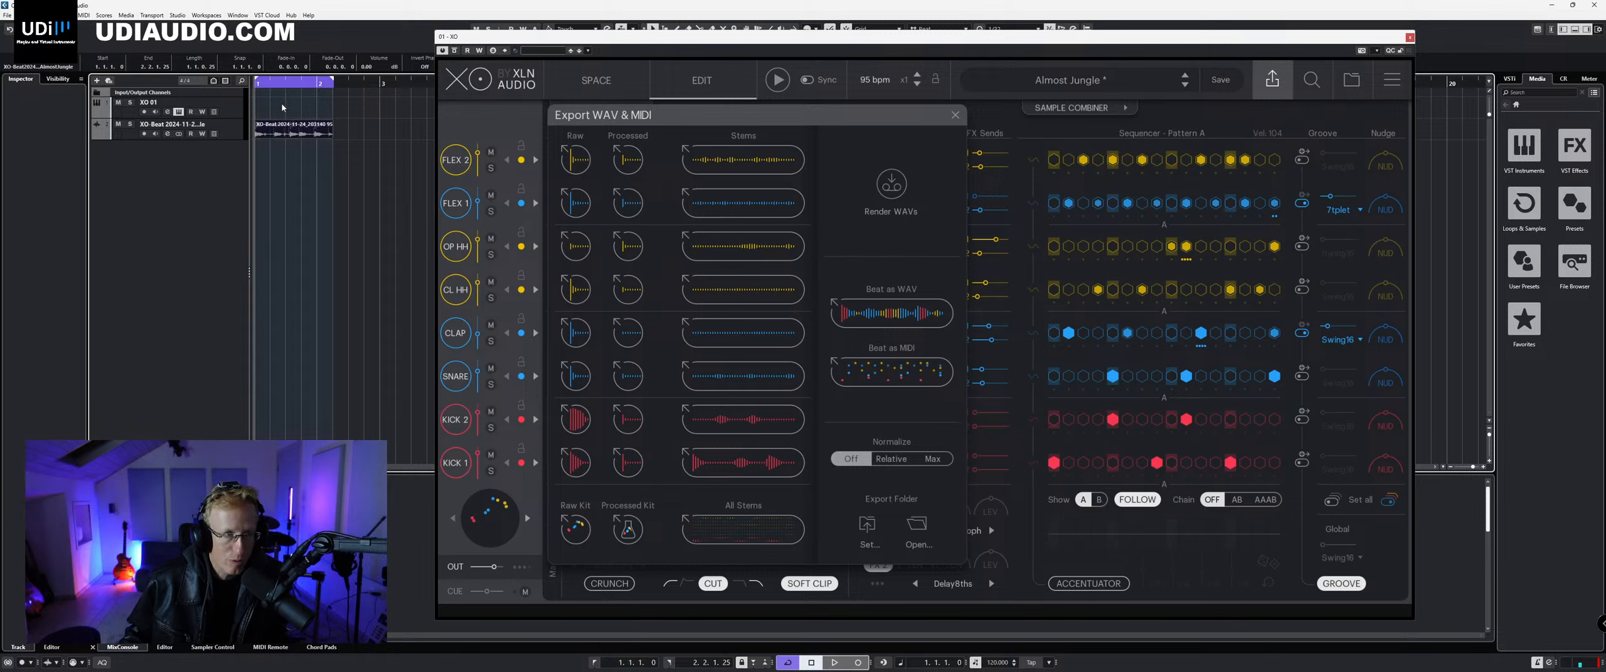
pyautogui.click(131, 125)
pyautogui.press('space')
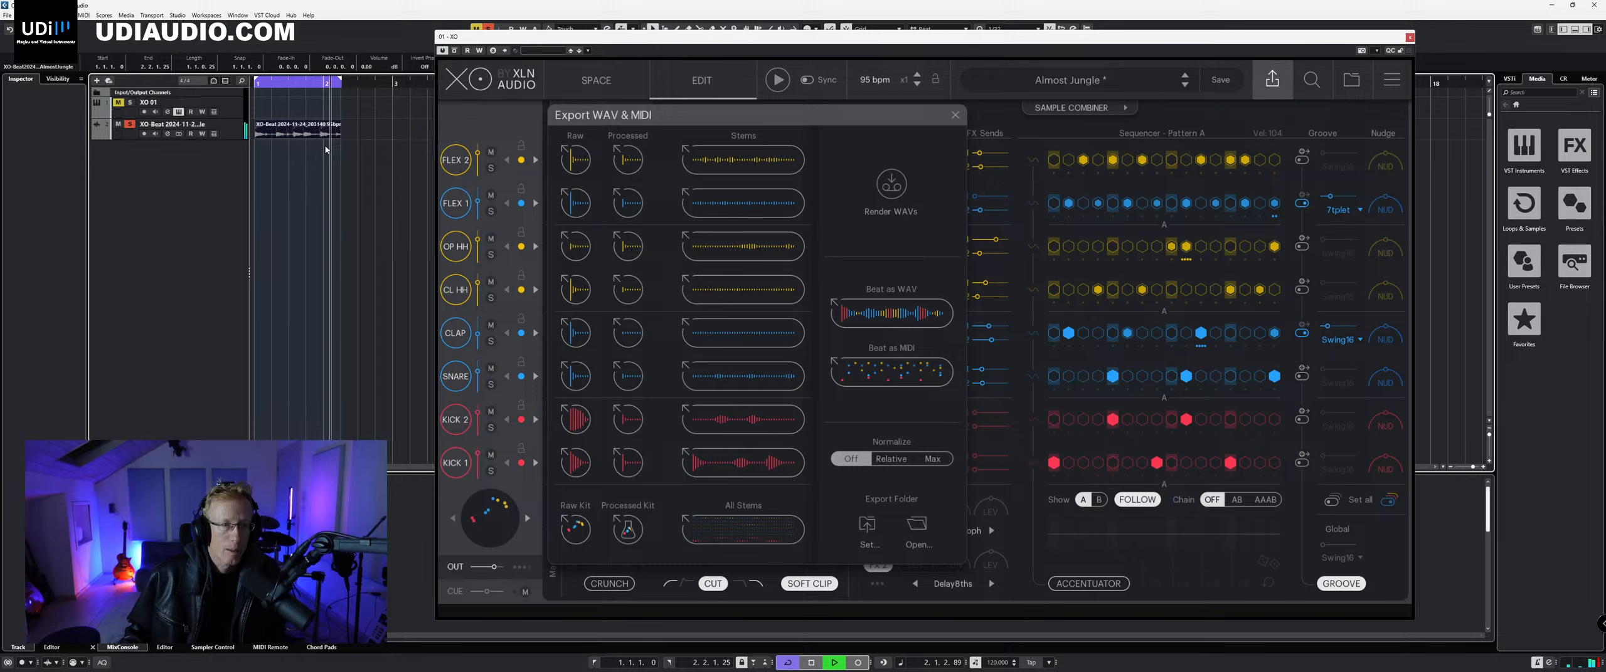
pyautogui.press('space')
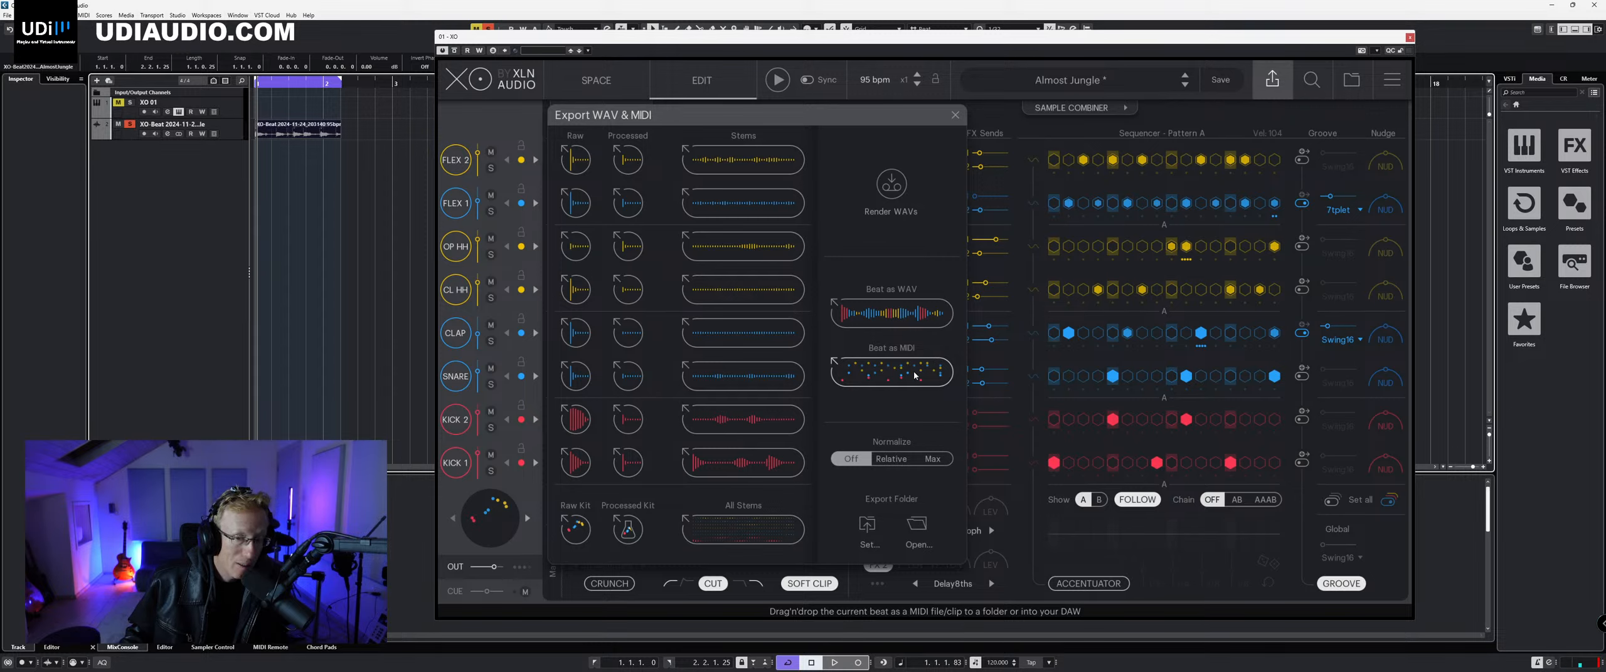
# Step: Import the beat as MIDI onto the XO 01 track, solo that track instead of the beat audio and play it
pyautogui.moveTo(915, 376); pyautogui.dragTo(885, 387)
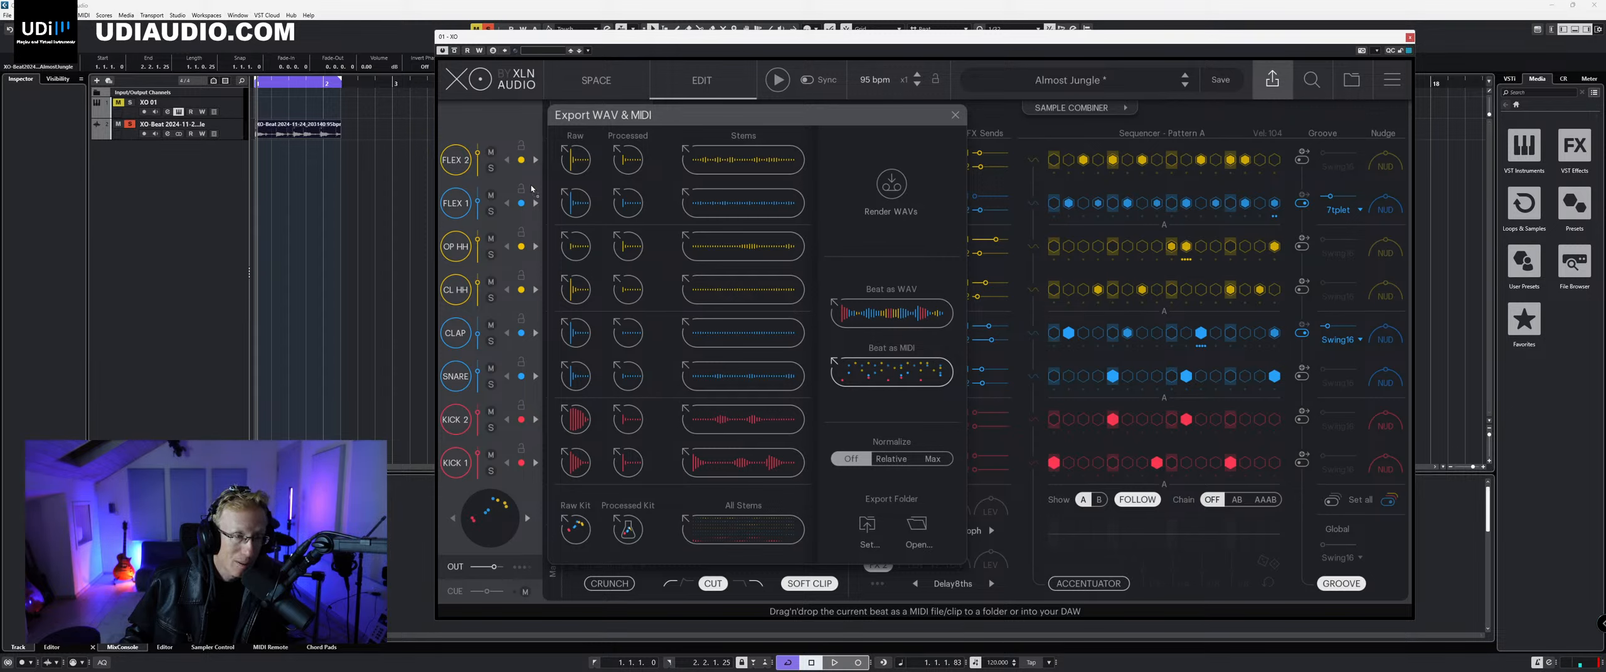
pyautogui.moveTo(531, 189); pyautogui.dragTo(259, 116)
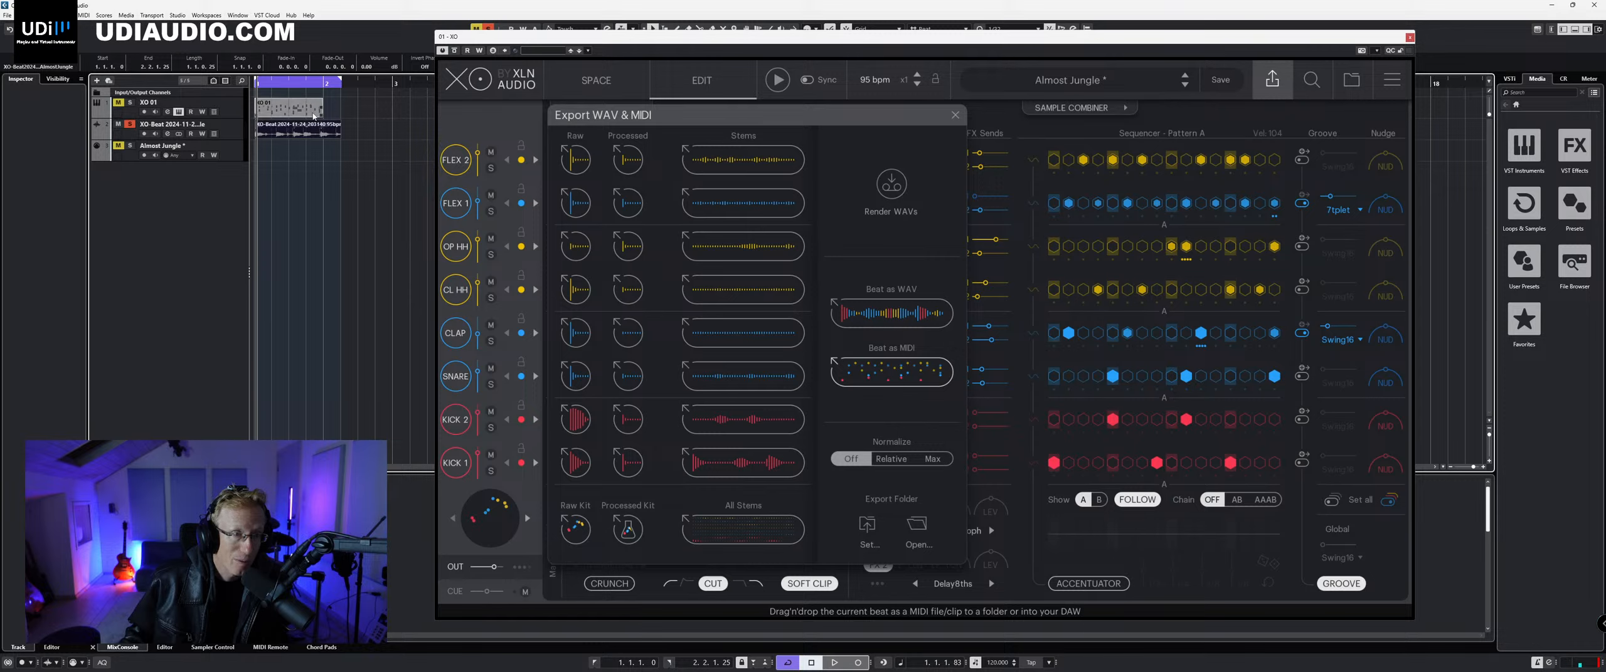
pyautogui.click(129, 102)
pyautogui.click(130, 124)
pyautogui.press('space')
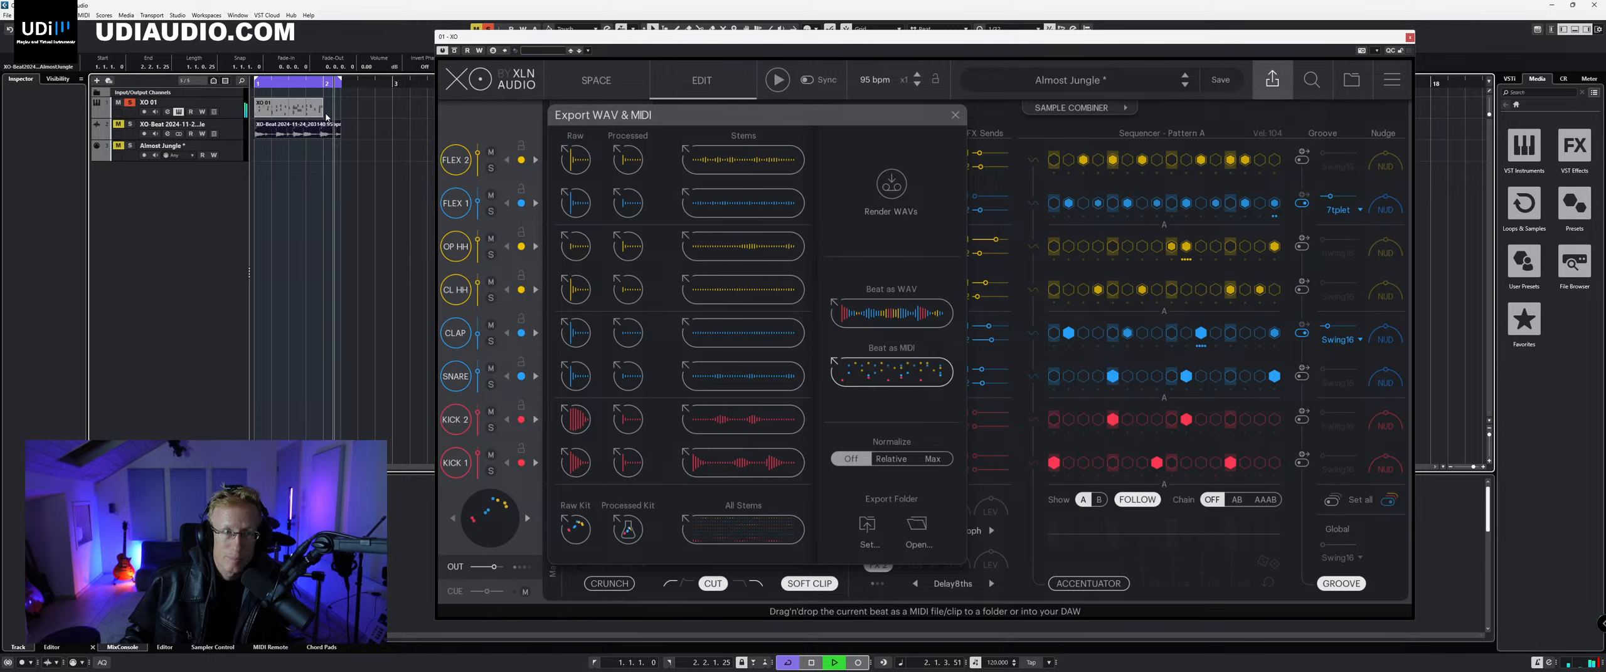
pyautogui.press('space')
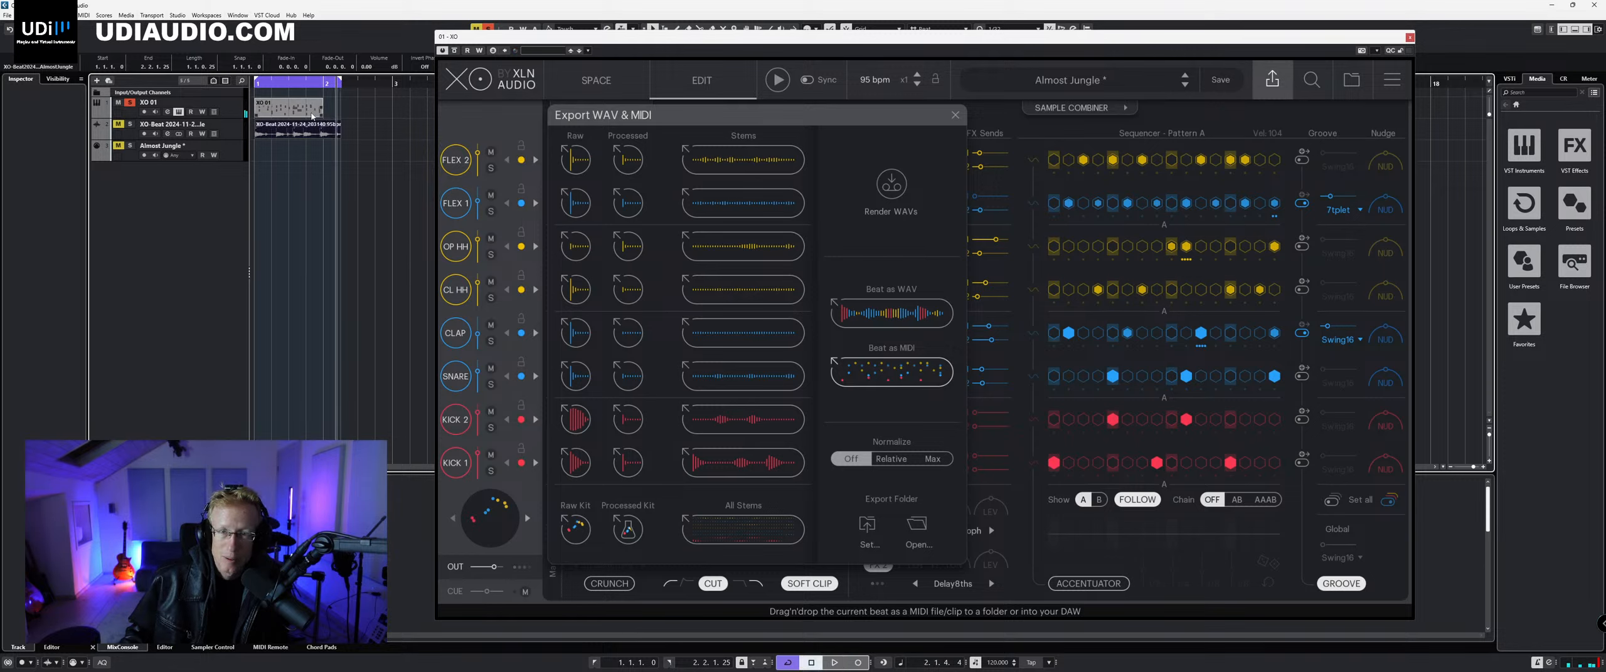
# Step: Close the export window and move the MIDI part from XO 01 to the Almost Jungle track, starting playback briefly
pyautogui.click(955, 114)
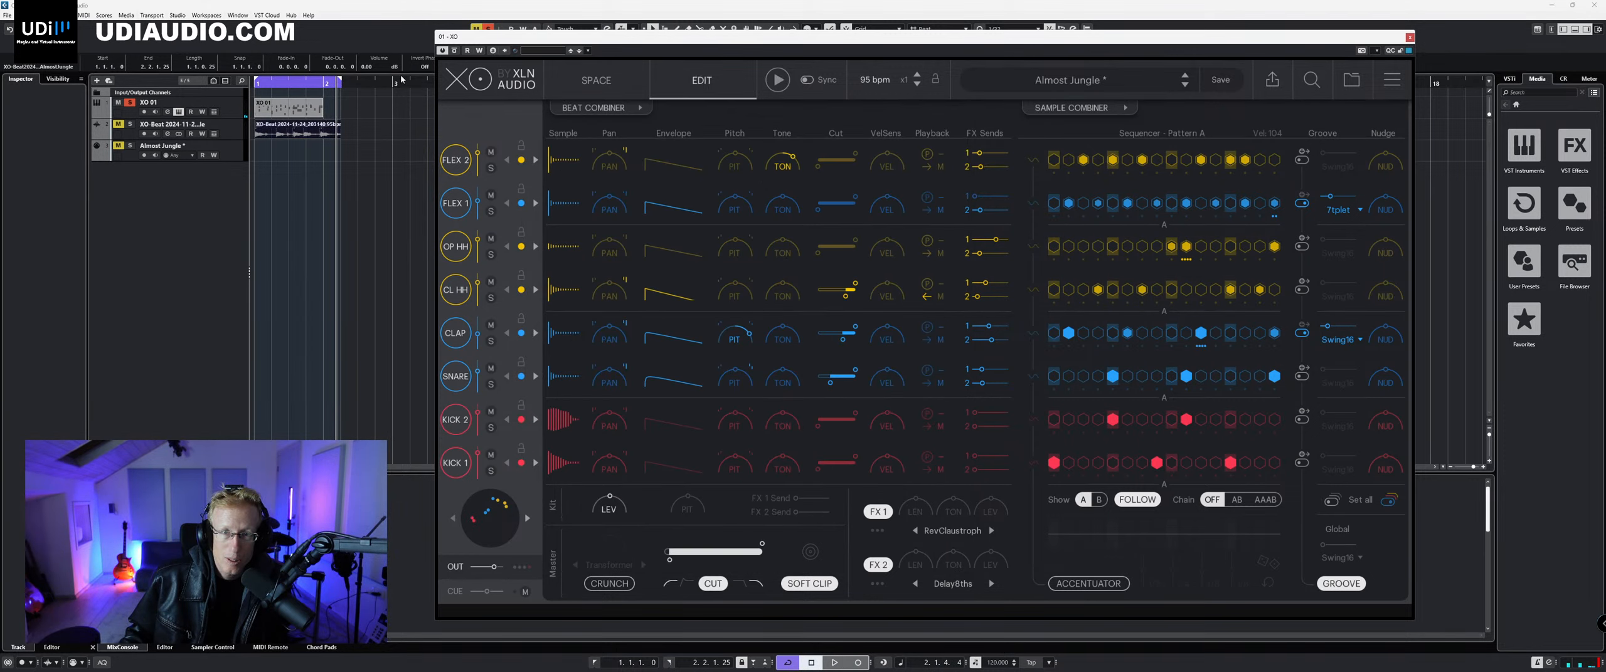
pyautogui.moveTo(264, 85); pyautogui.dragTo(271, 162)
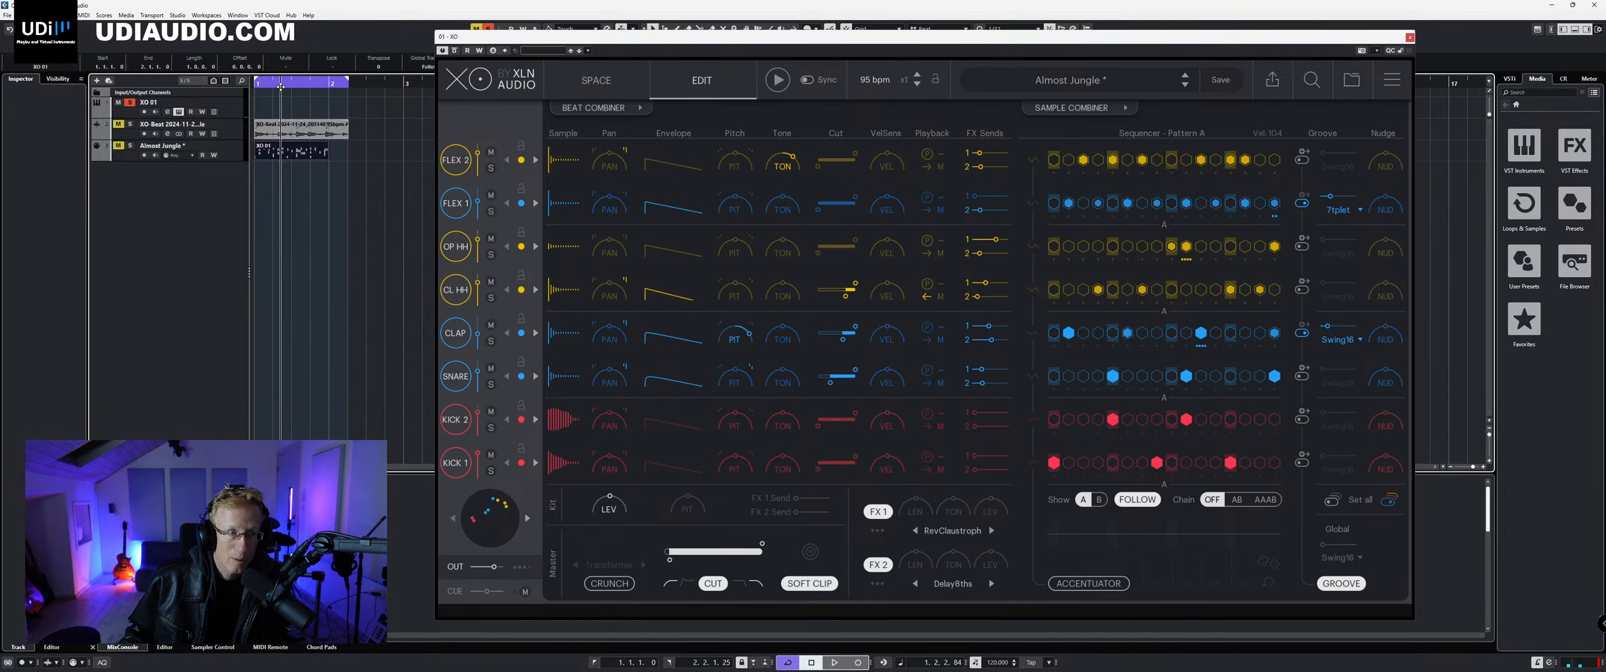
pyautogui.press('space')
pyautogui.press('space')
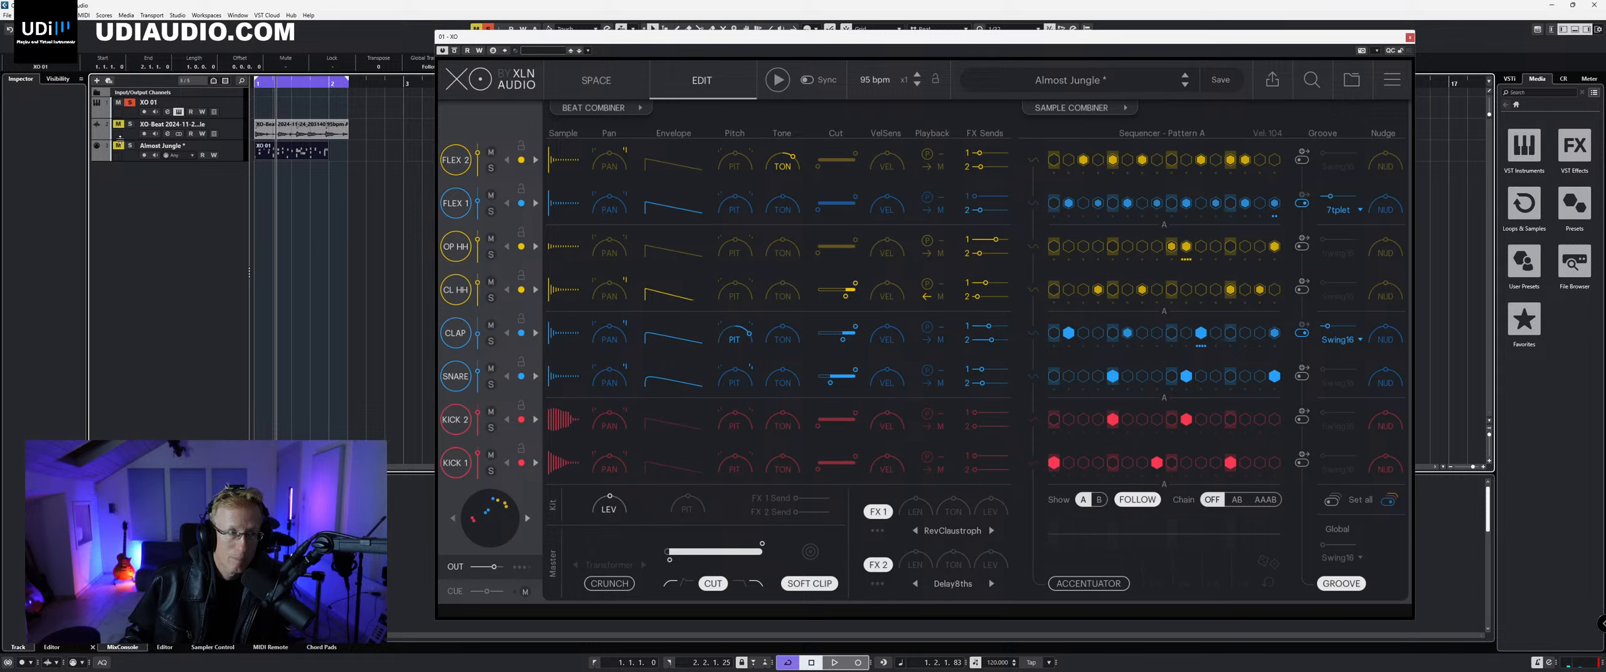
# Step: Solo the Almost Jungle MIDI track, take XO 01 out of solo and play back the loop
pyautogui.click(130, 145)
pyautogui.press('space')
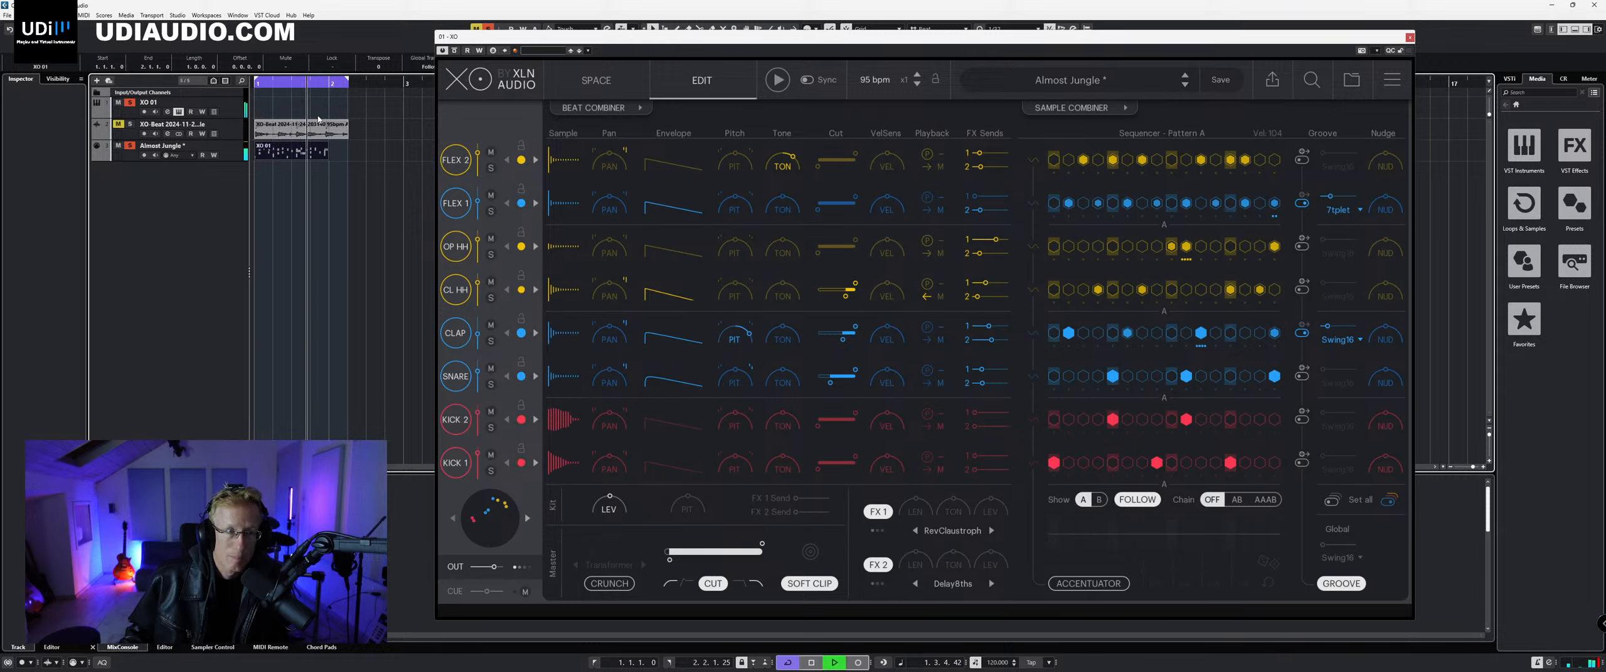
pyautogui.click(130, 103)
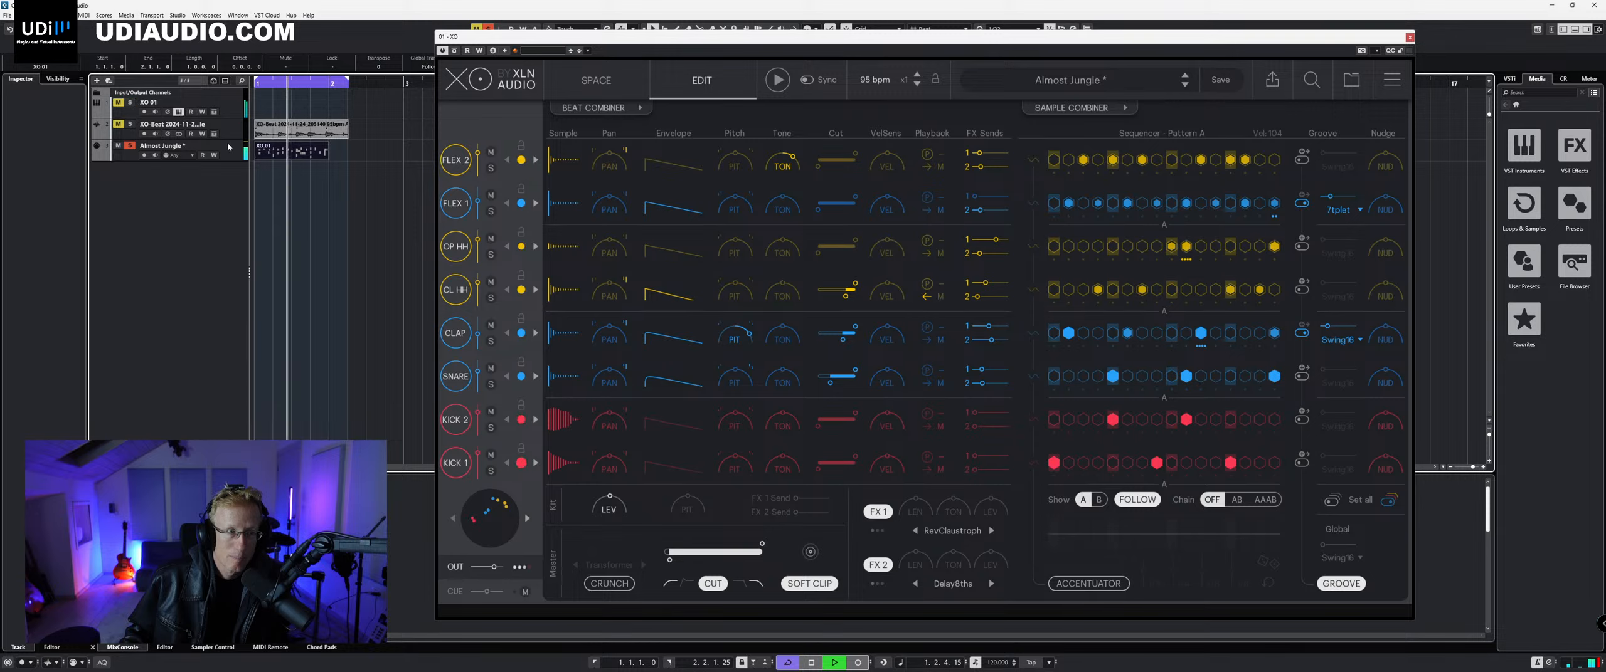
pyautogui.press('space')
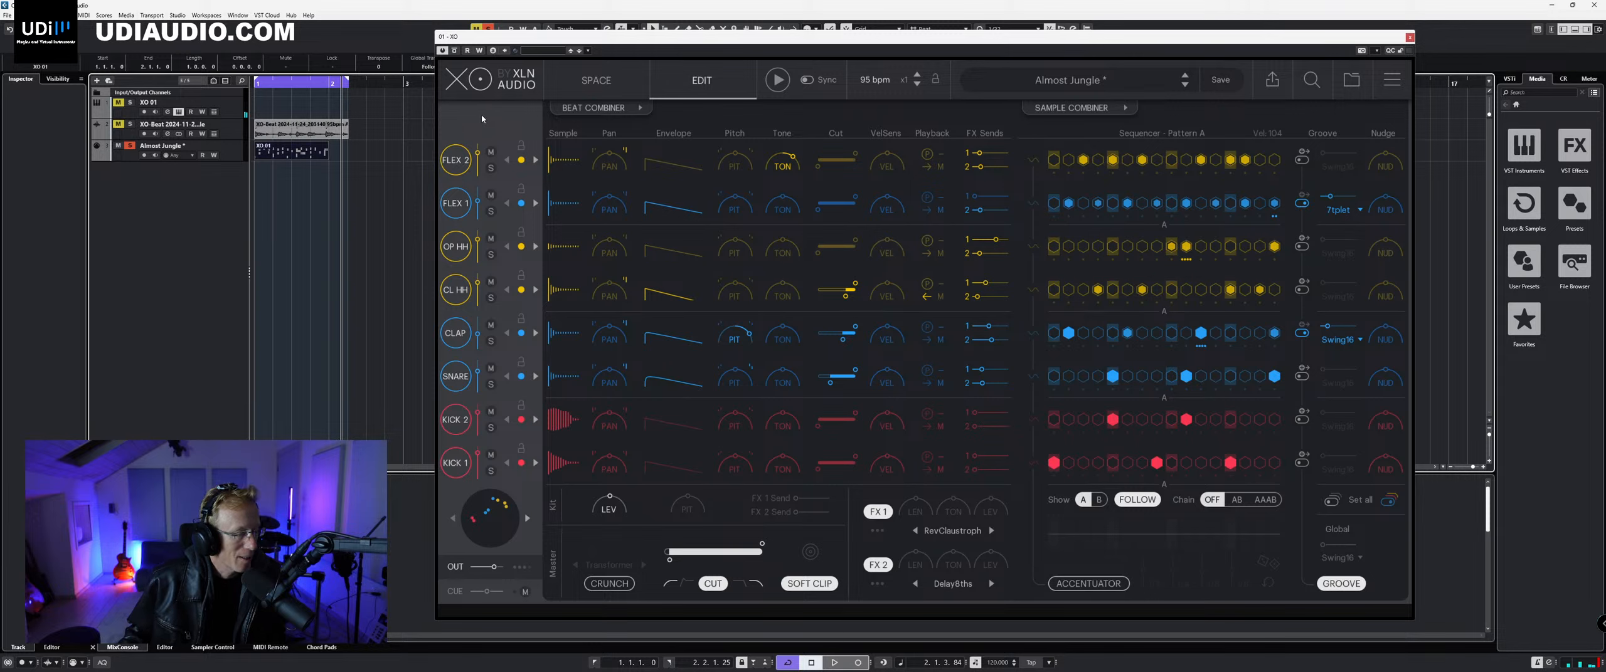
# Step: Review the stem, WAV, MIDI and render choices in Export WAV & MIDI, and close it
pyautogui.click(1272, 79)
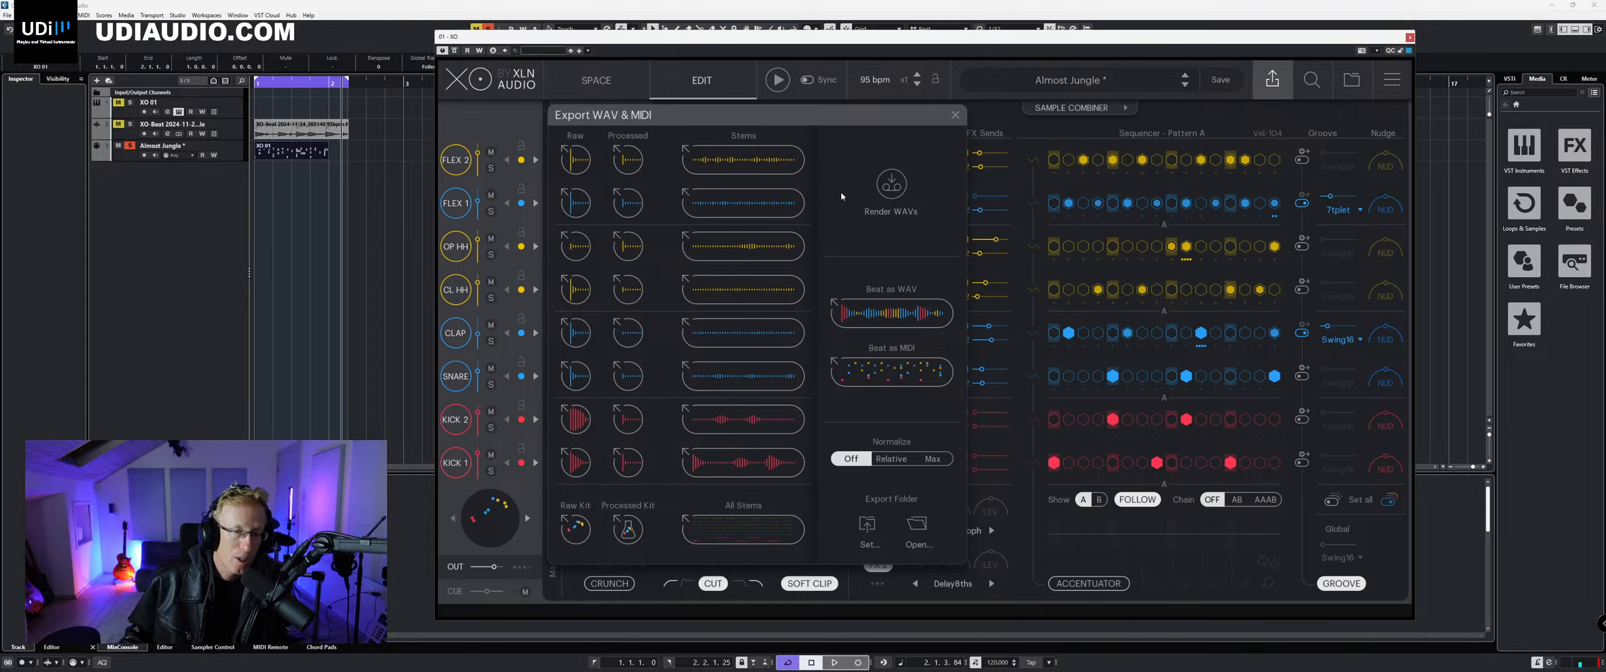
pyautogui.click(954, 117)
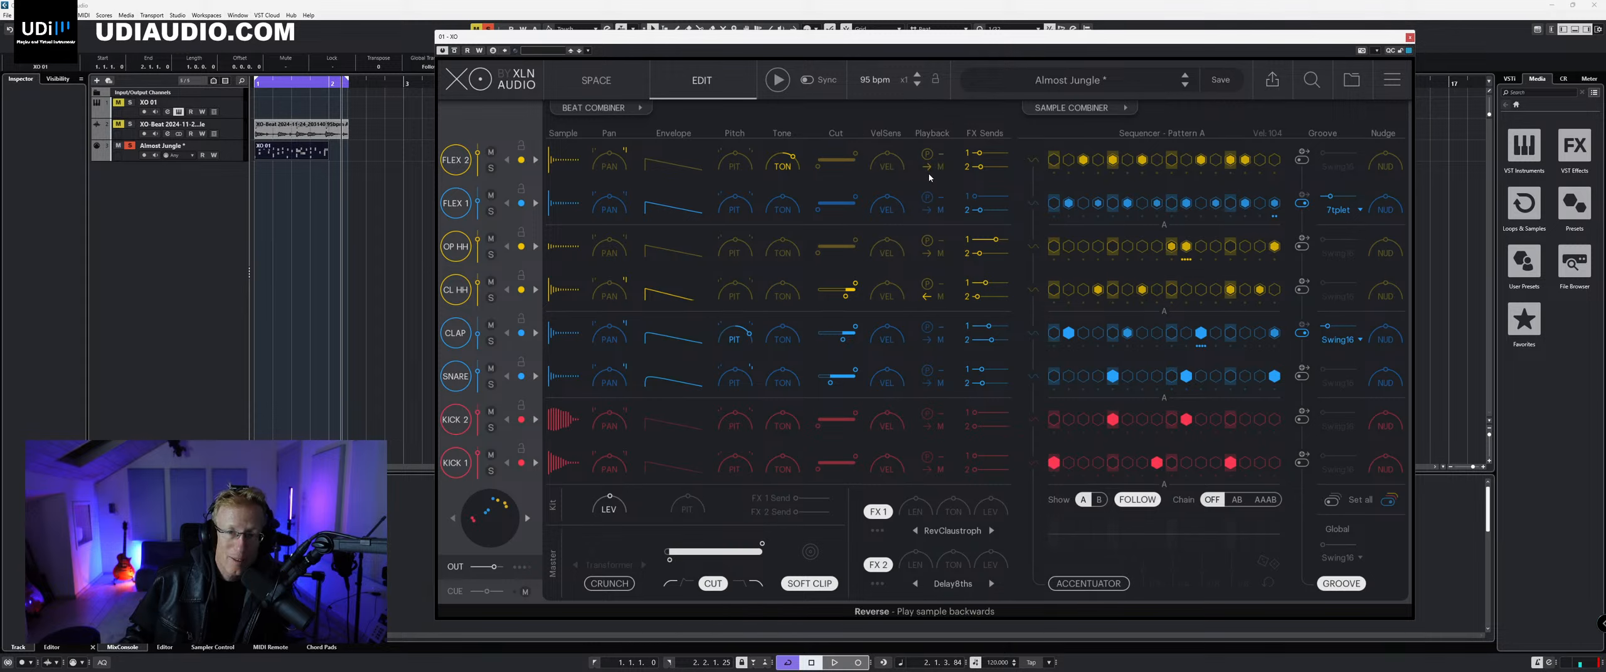
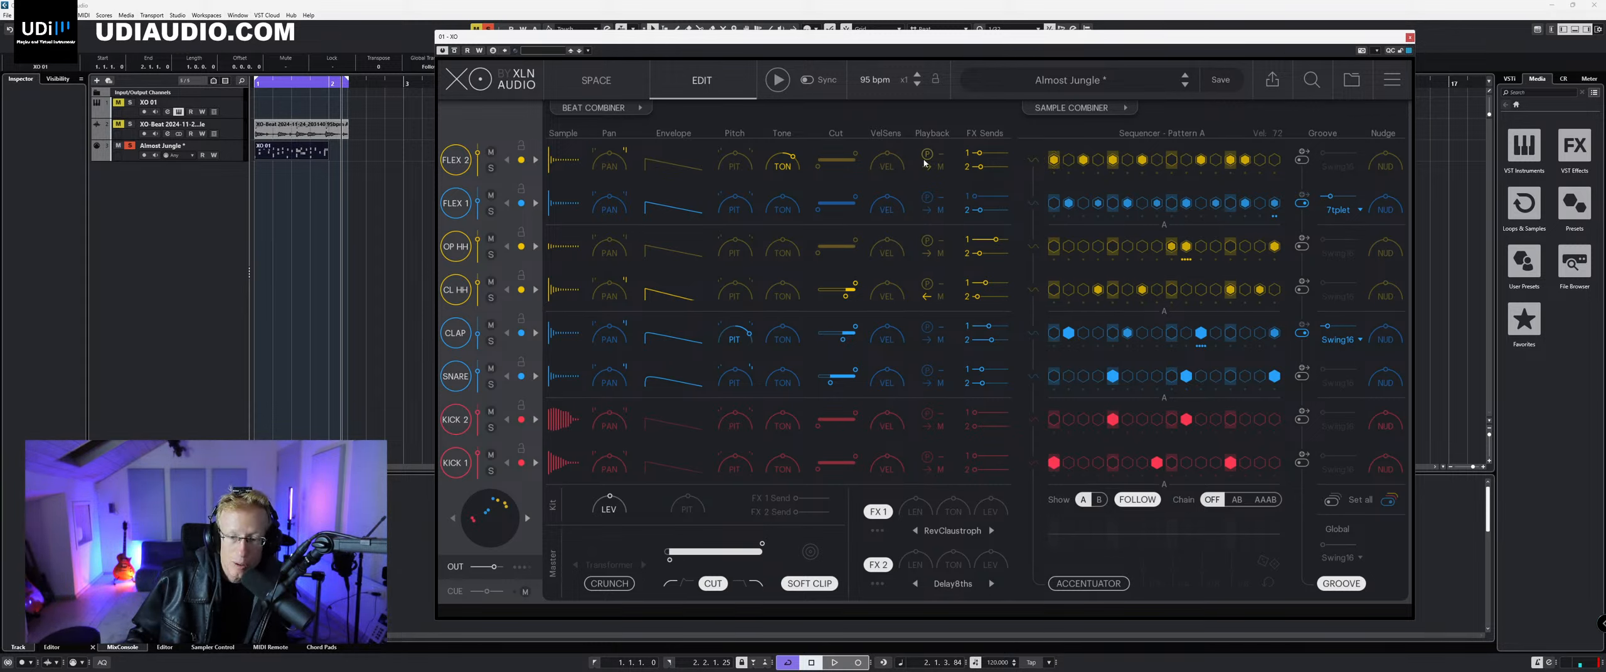
# Step: Lower the plugin's tempo to 91 bpm and enable Sync to follow the project tempo
pyautogui.moveTo(885, 81); pyautogui.dragTo(895, 167)
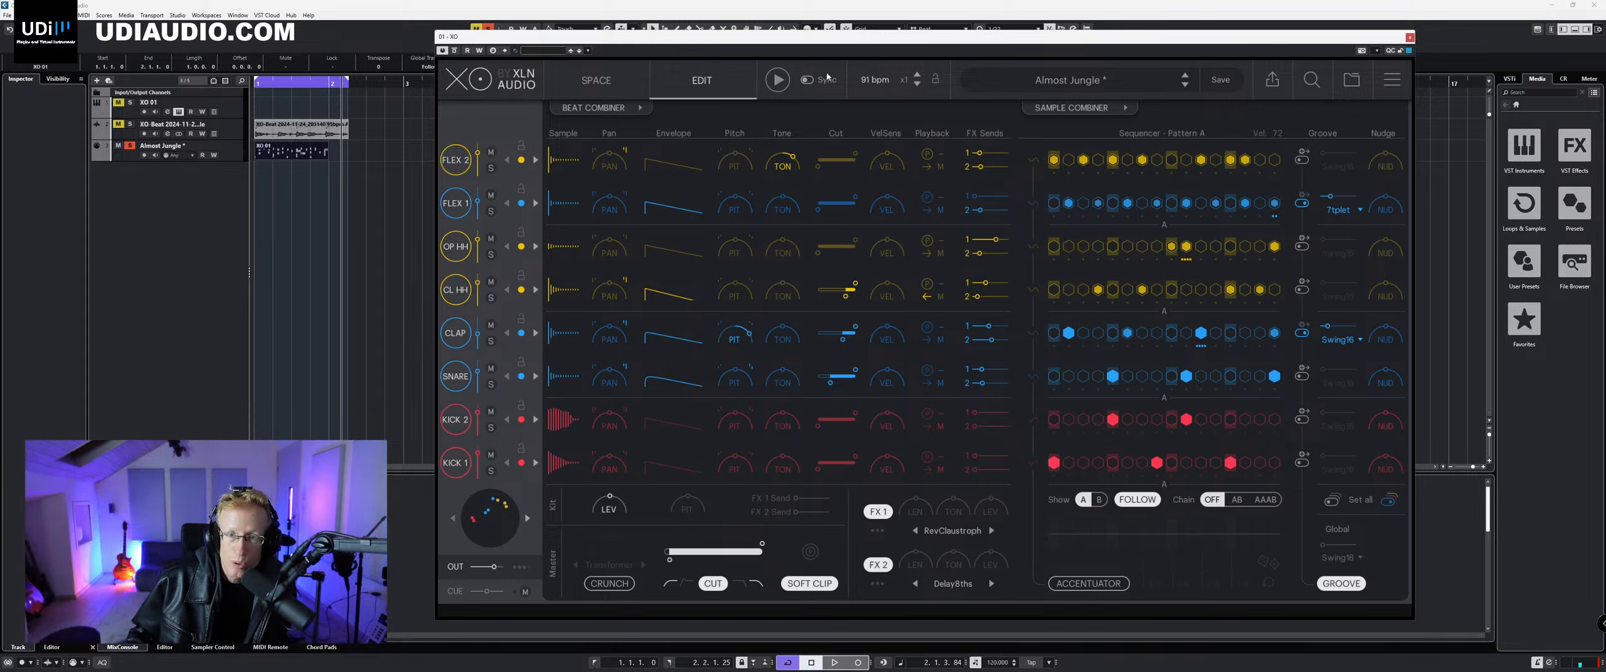
pyautogui.click(826, 78)
# Step: Switch to the UDI Audio store in Google Chrome, open its Deals page and look over the offers
pyautogui.moveTo(971, 670)
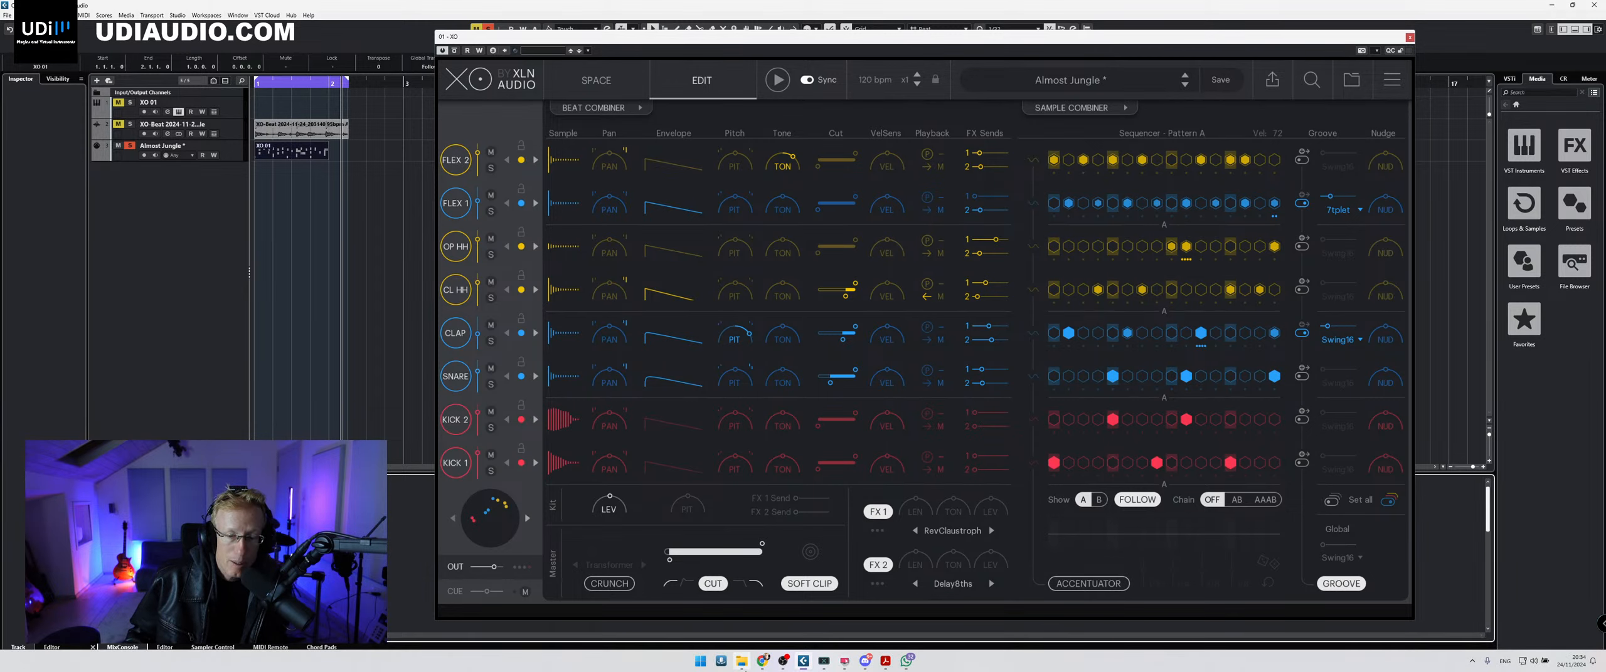
pyautogui.moveTo(755, 667)
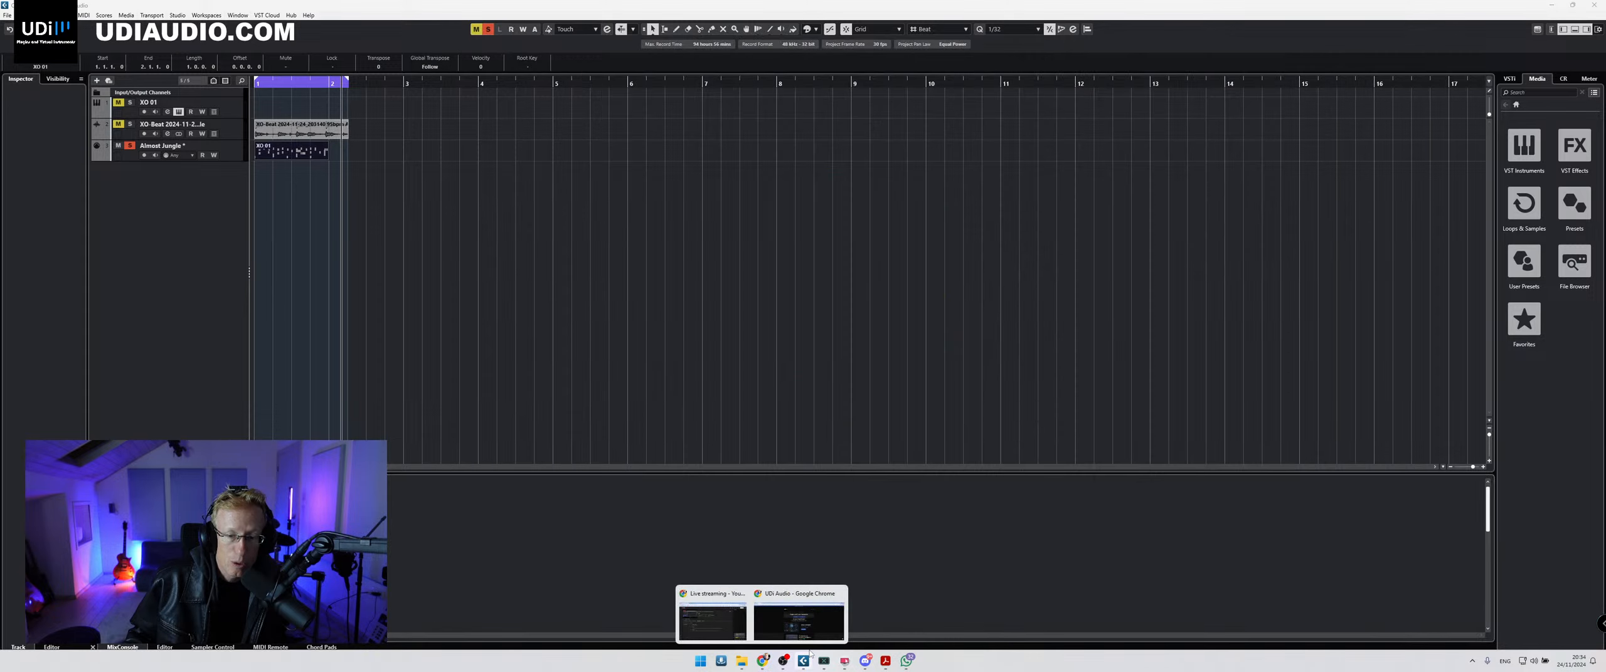
pyautogui.click(808, 618)
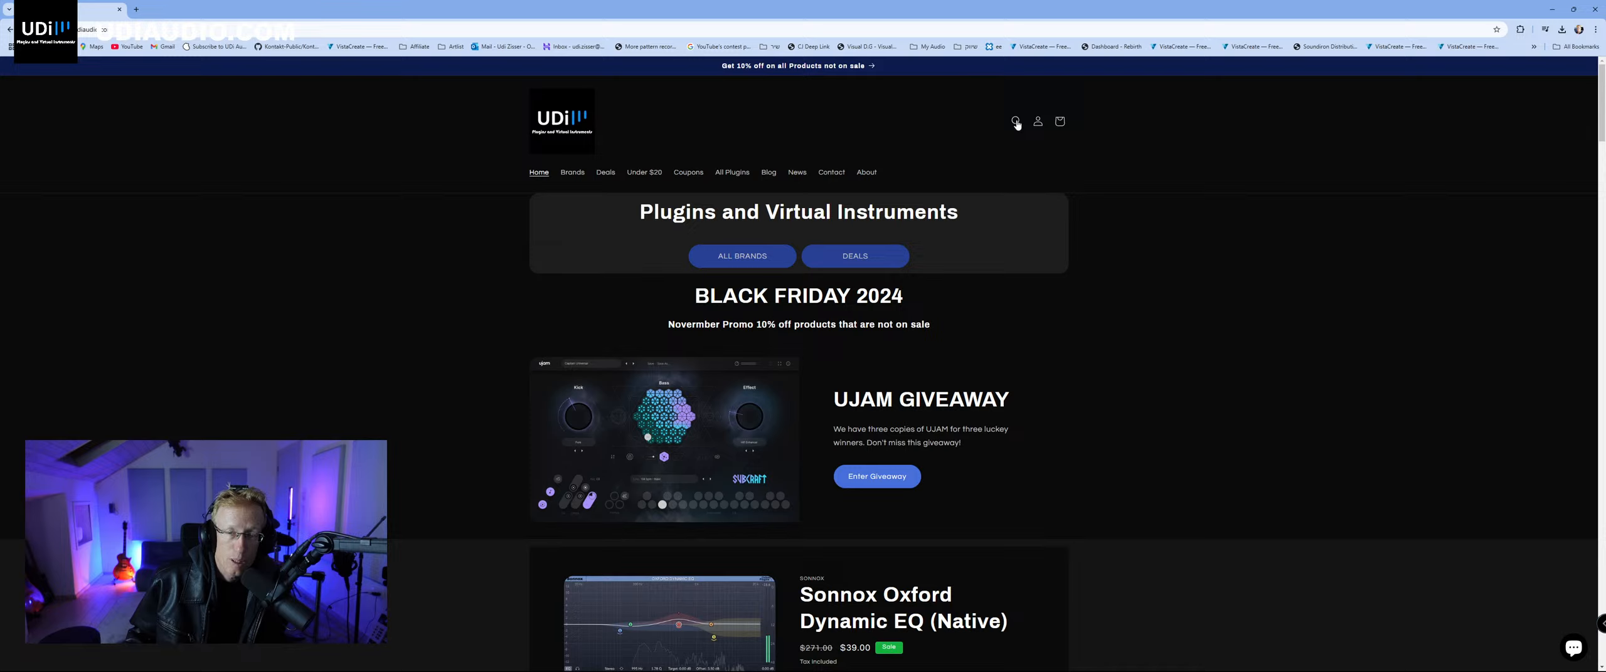
pyautogui.click(862, 257)
pyautogui.scroll(-2, 769, 291)
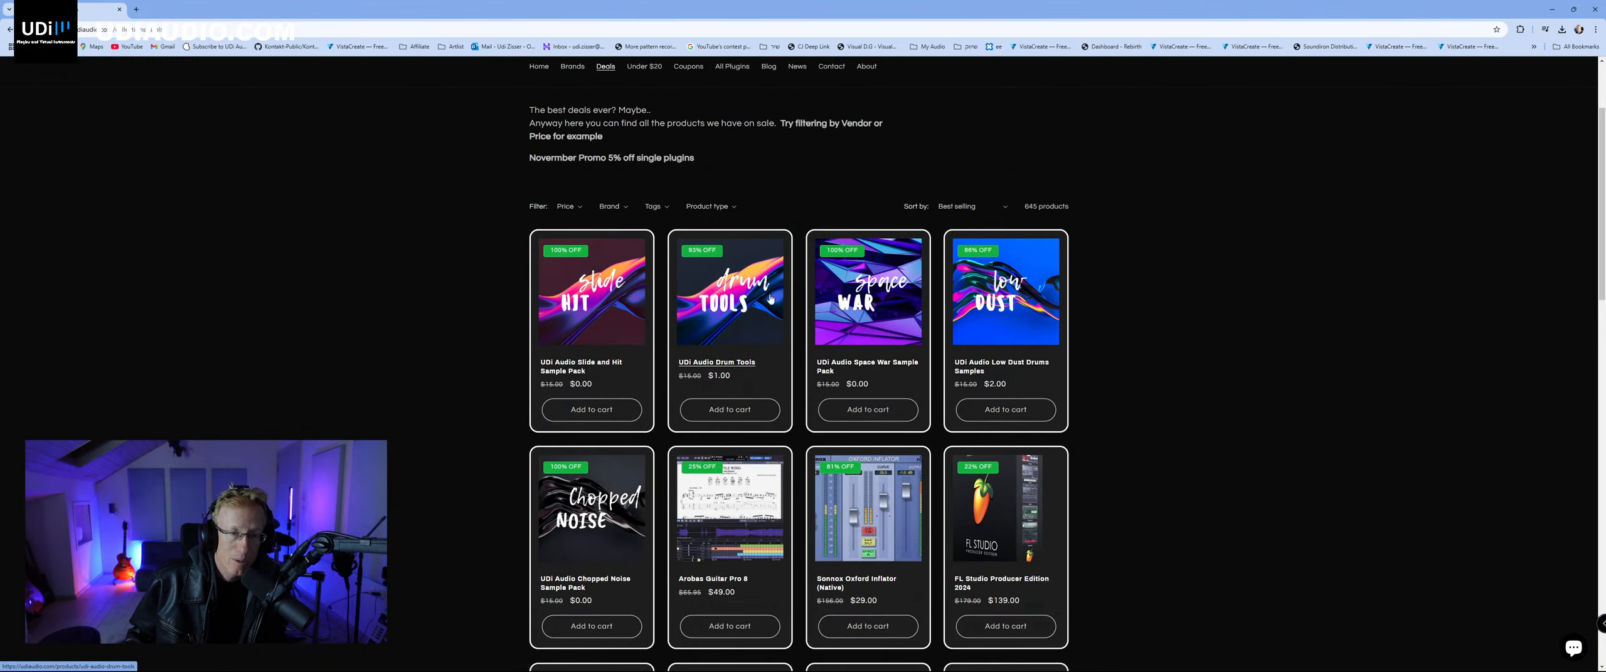
pyautogui.scroll(2, 771, 298)
pyautogui.click(738, 287)
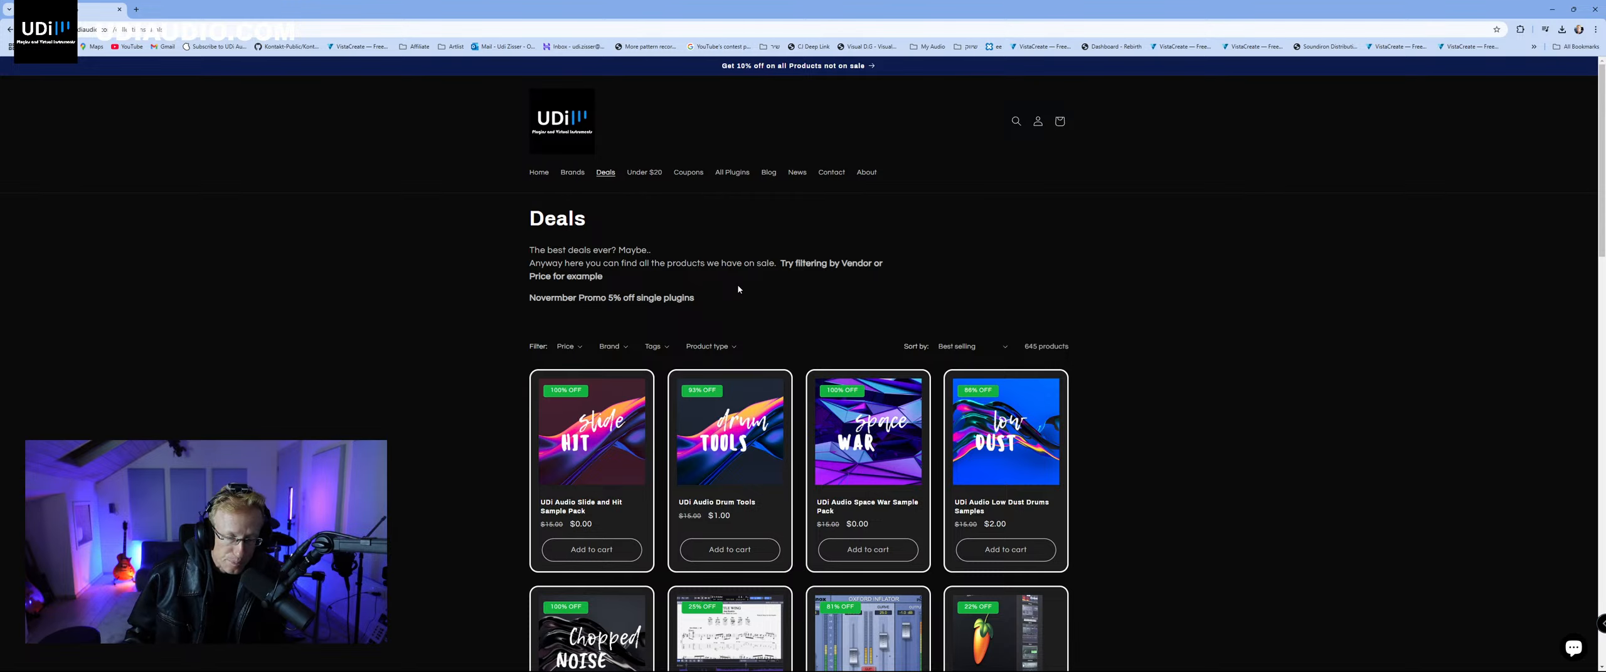
pyautogui.scroll(-1, 702, 284)
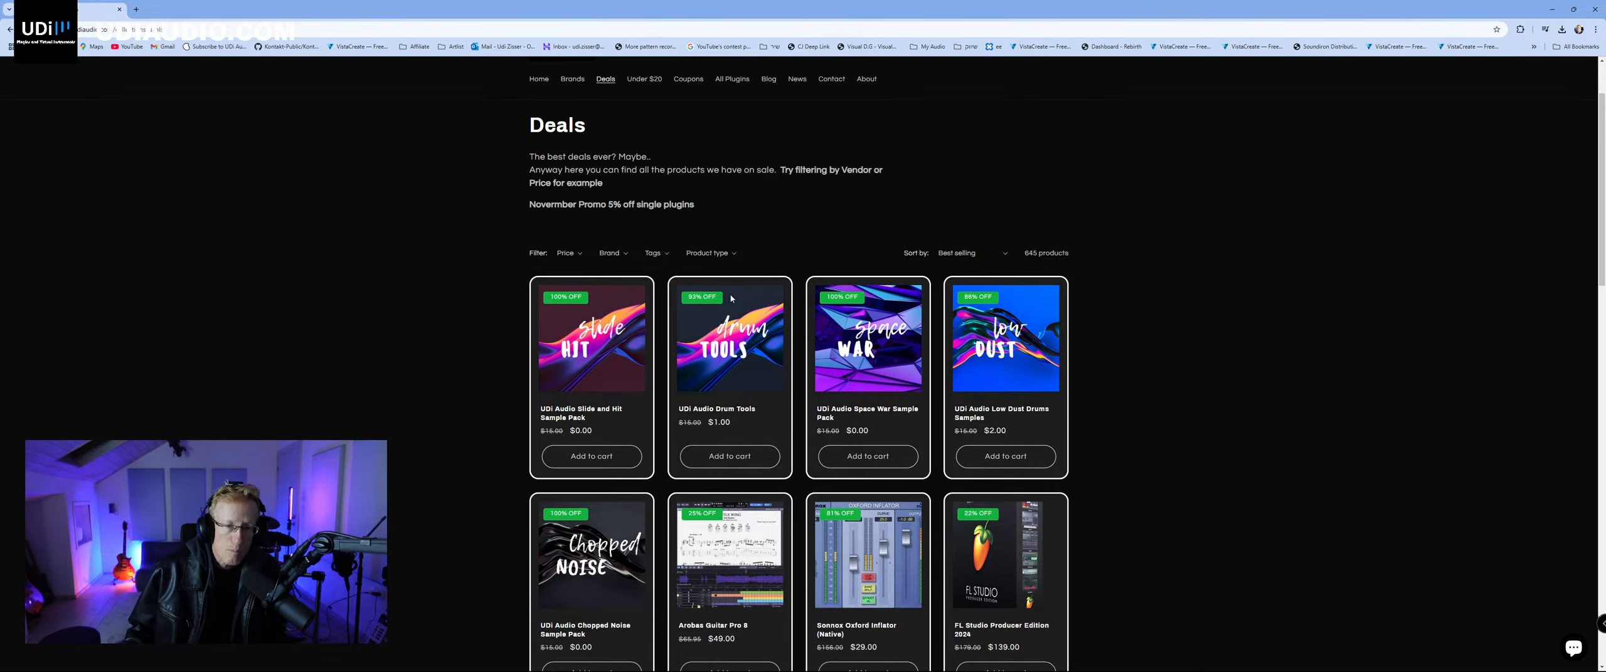
# Step: Filter the deals by the XLN Audio brand and browse the listed products
pyautogui.click(619, 256)
pyautogui.scroll(-1, 649, 315)
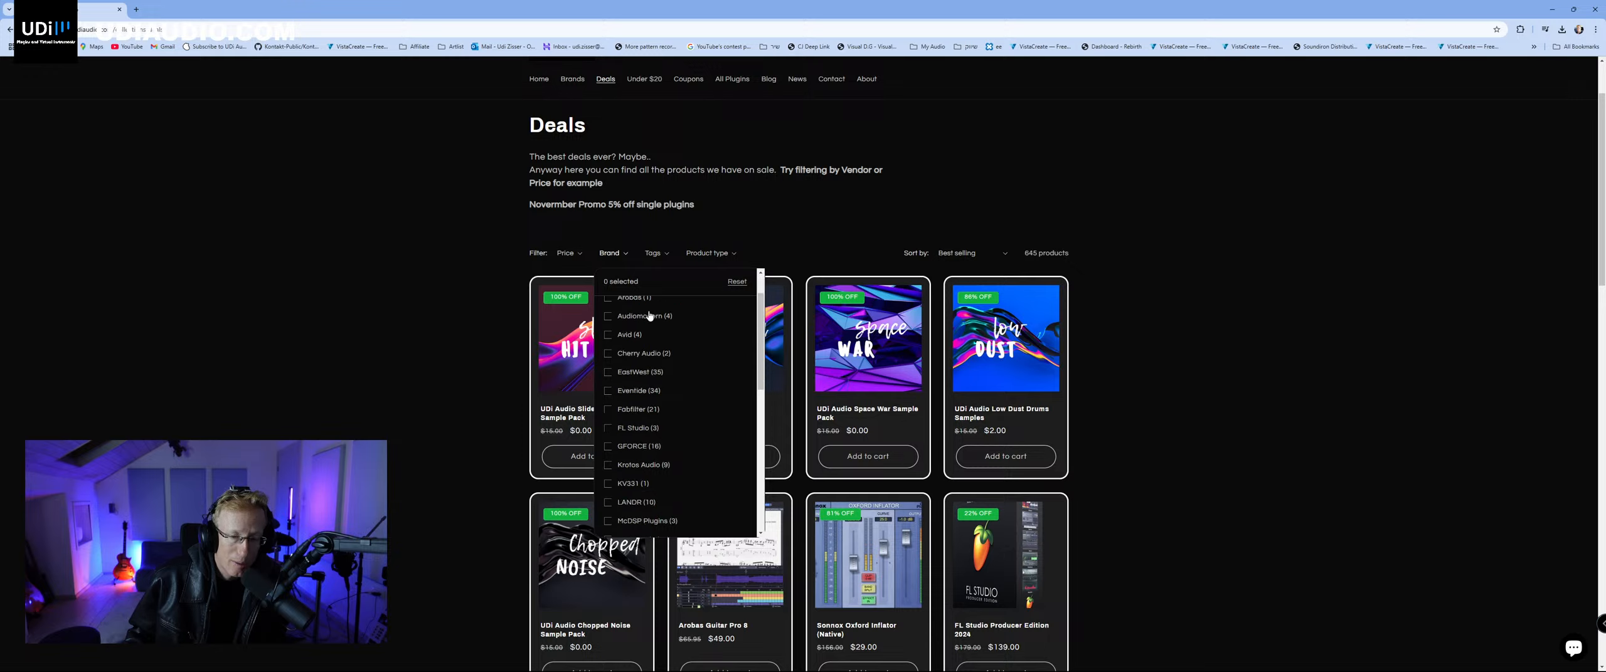
pyautogui.scroll(-8, 677, 399)
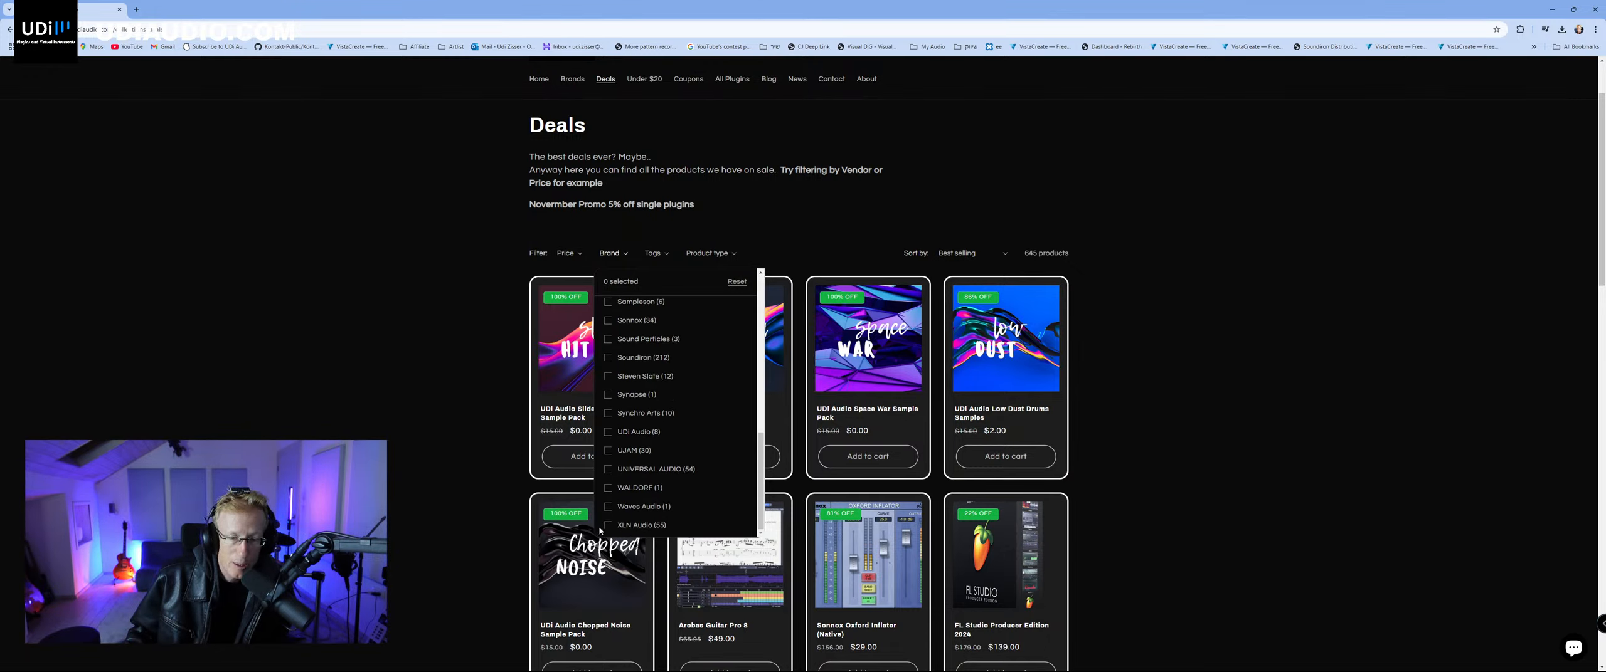
pyautogui.click(610, 530)
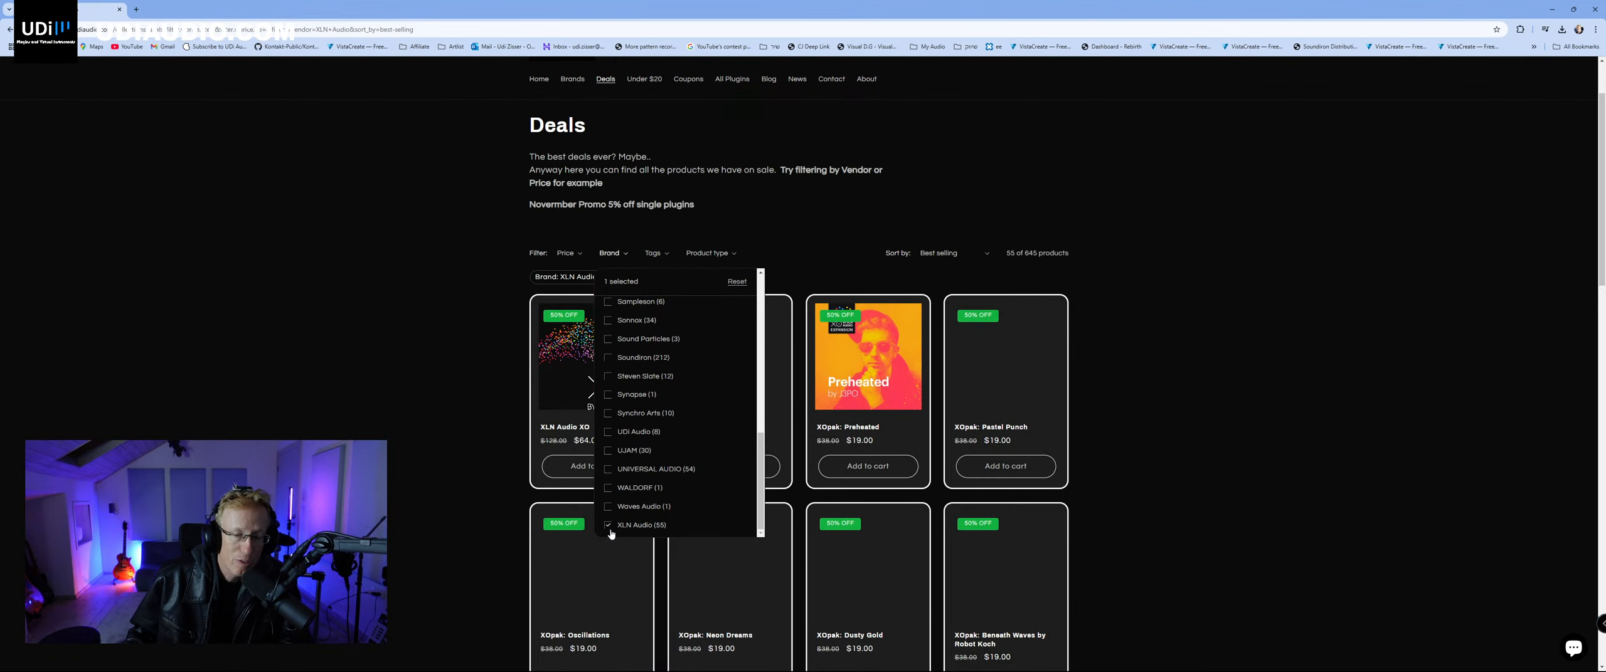
pyautogui.click(1141, 327)
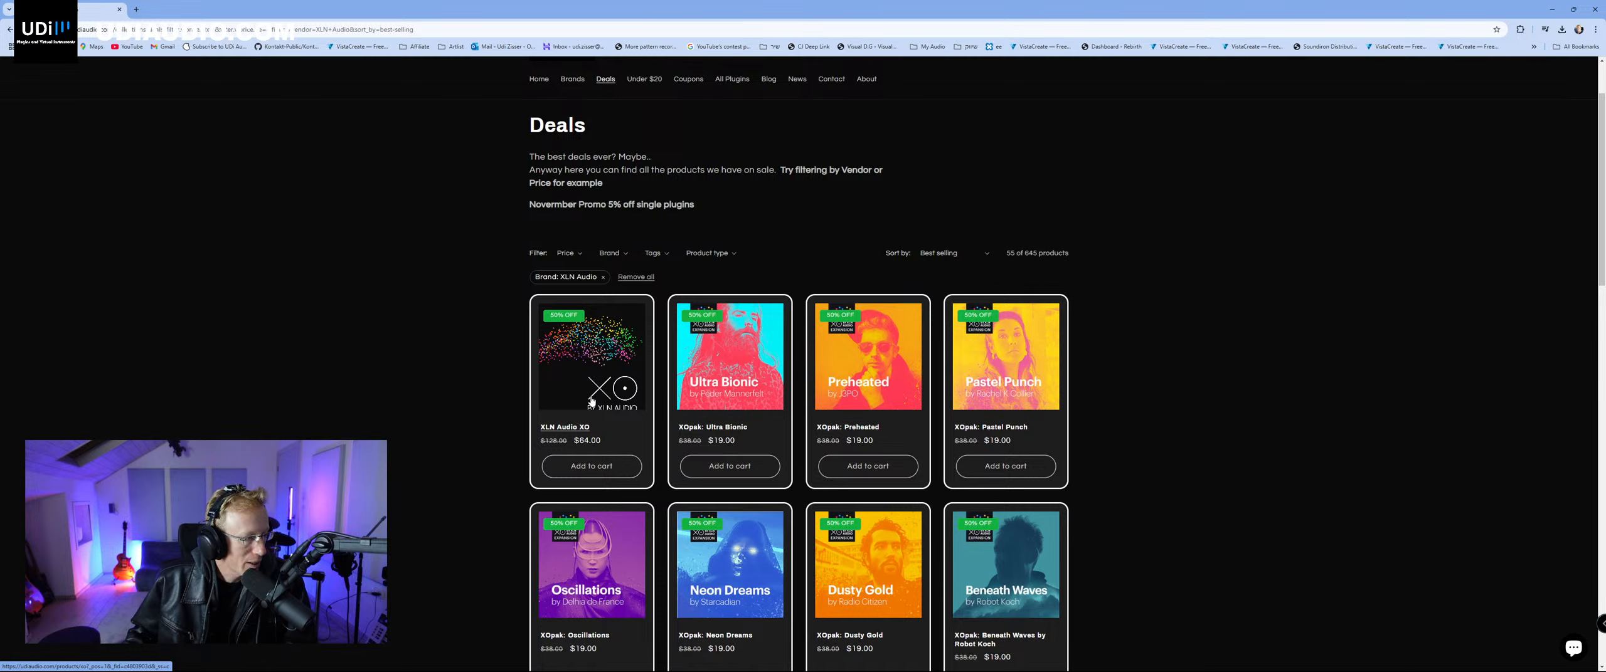
pyautogui.scroll(-7, 795, 424)
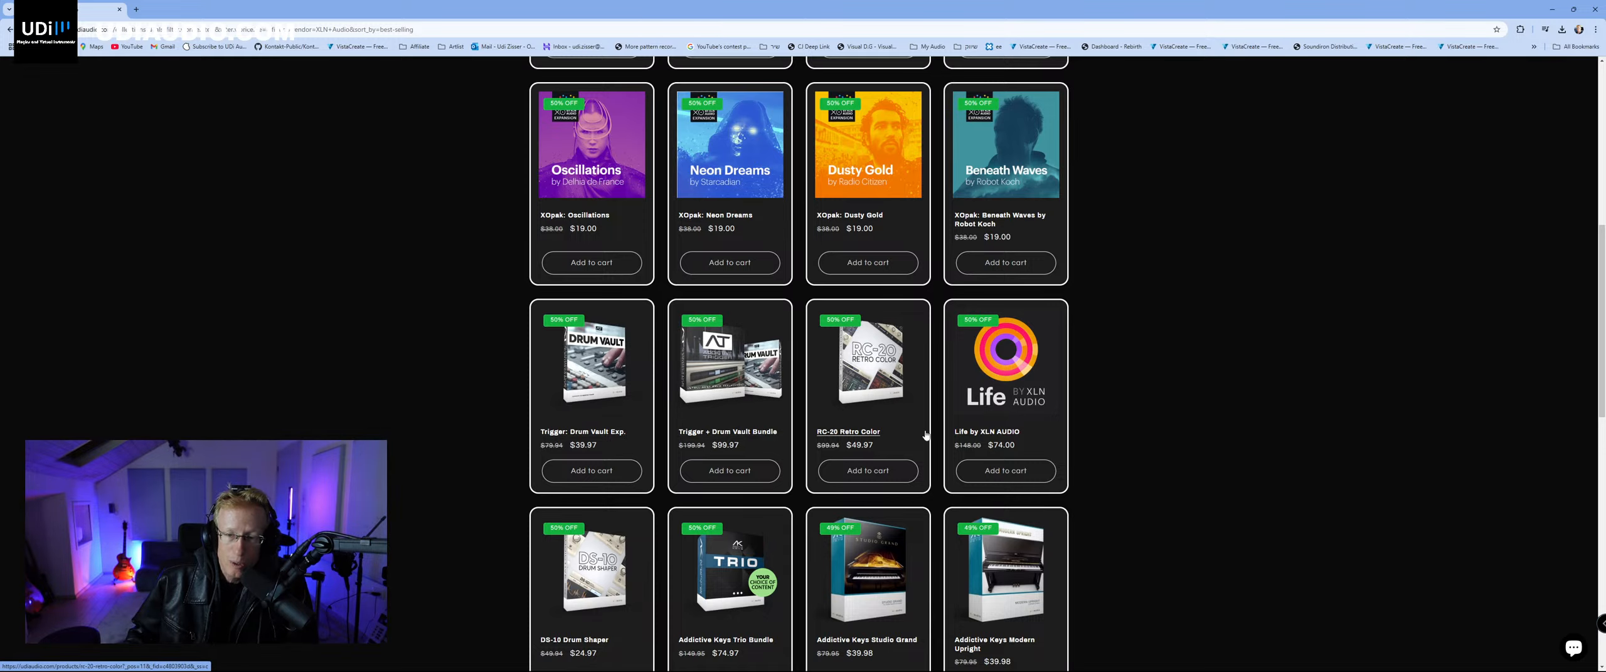
# Step: Look through the rest of the XLN Audio deals and return to the brand filter
pyautogui.scroll(-2, 834, 439)
pyautogui.scroll(-1, 875, 432)
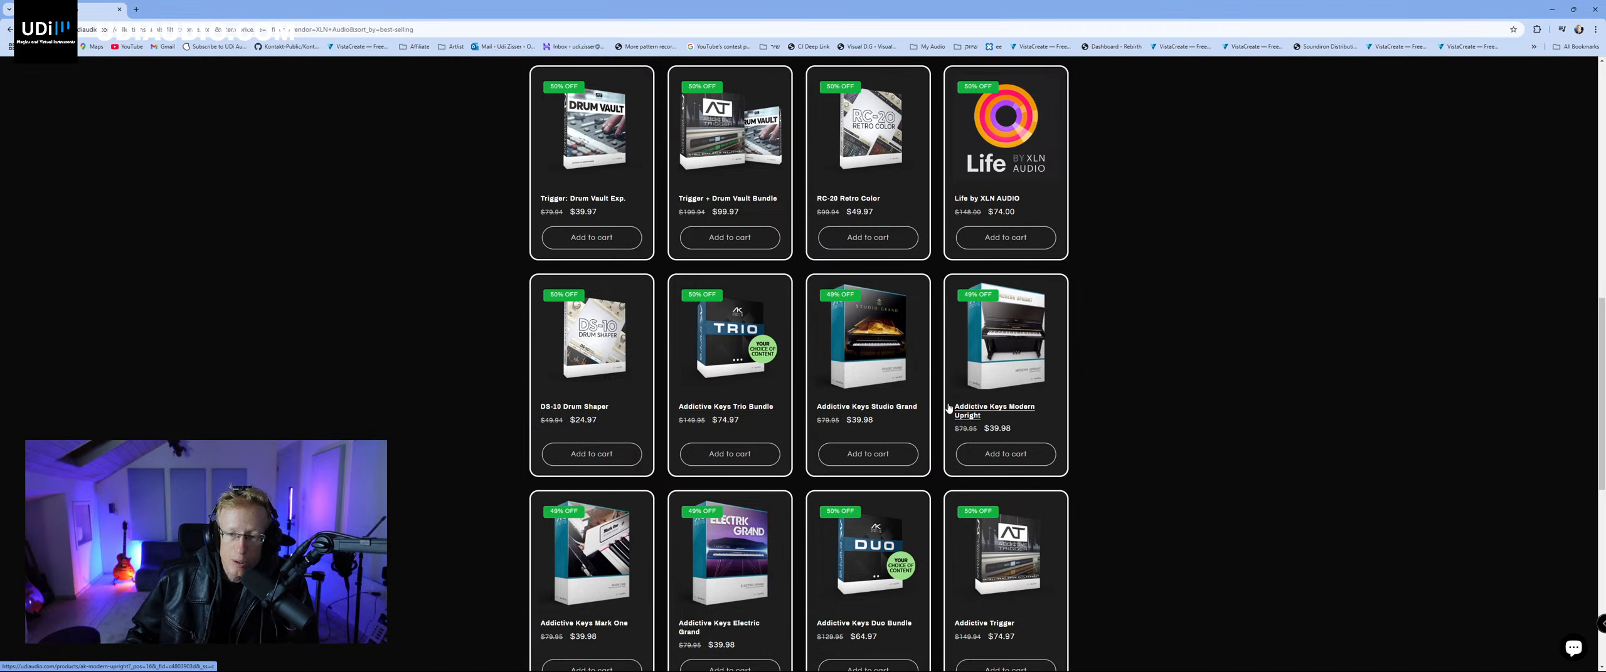
pyautogui.scroll(-2, 991, 408)
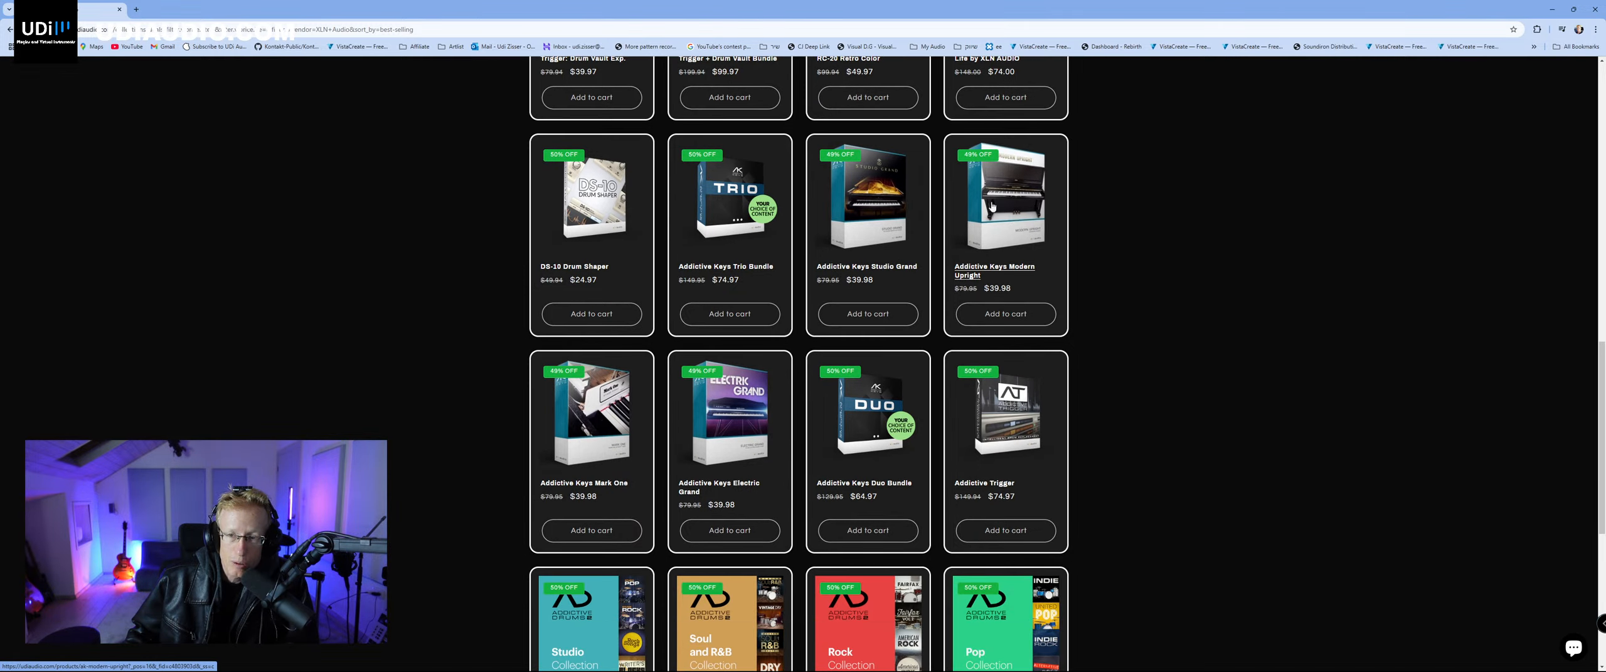
pyautogui.scroll(-3, 613, 358)
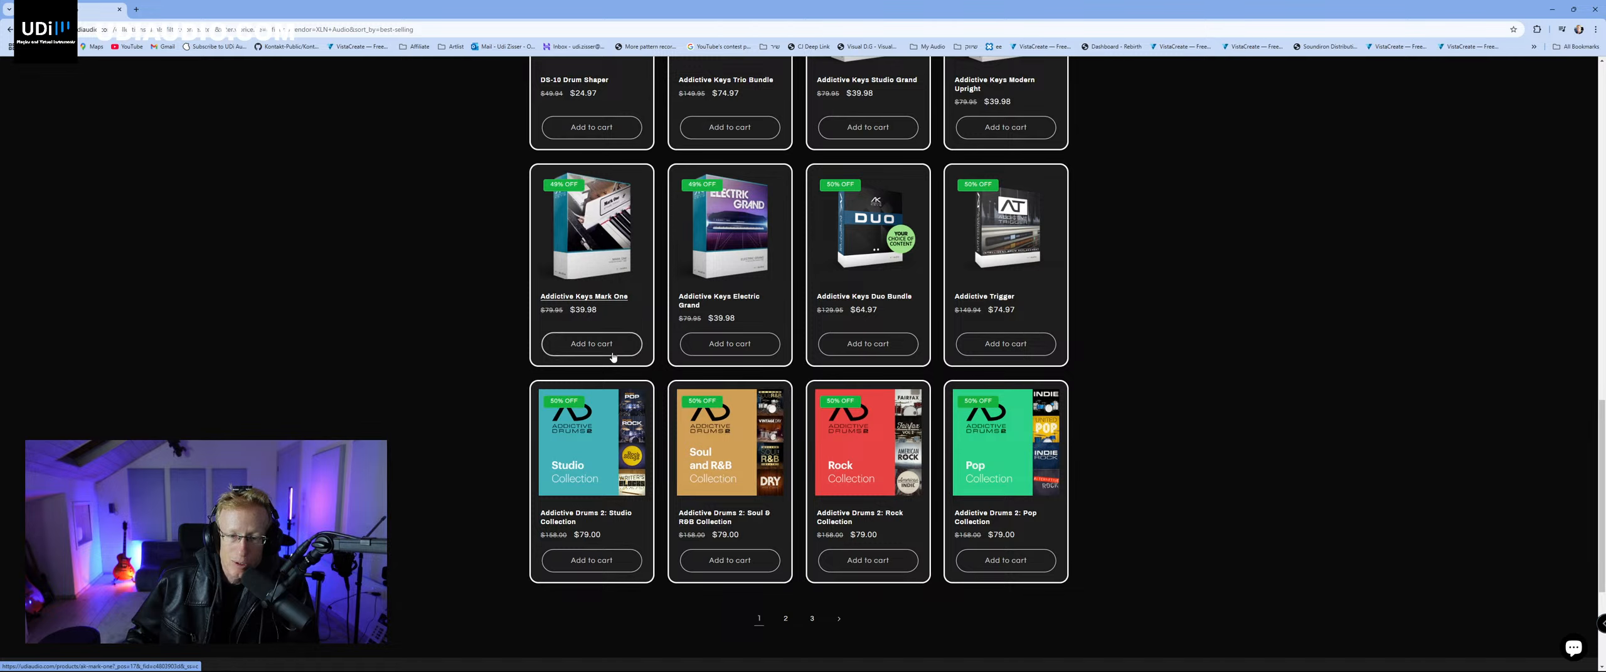
pyautogui.scroll(-2, 613, 358)
pyautogui.scroll(4, 793, 466)
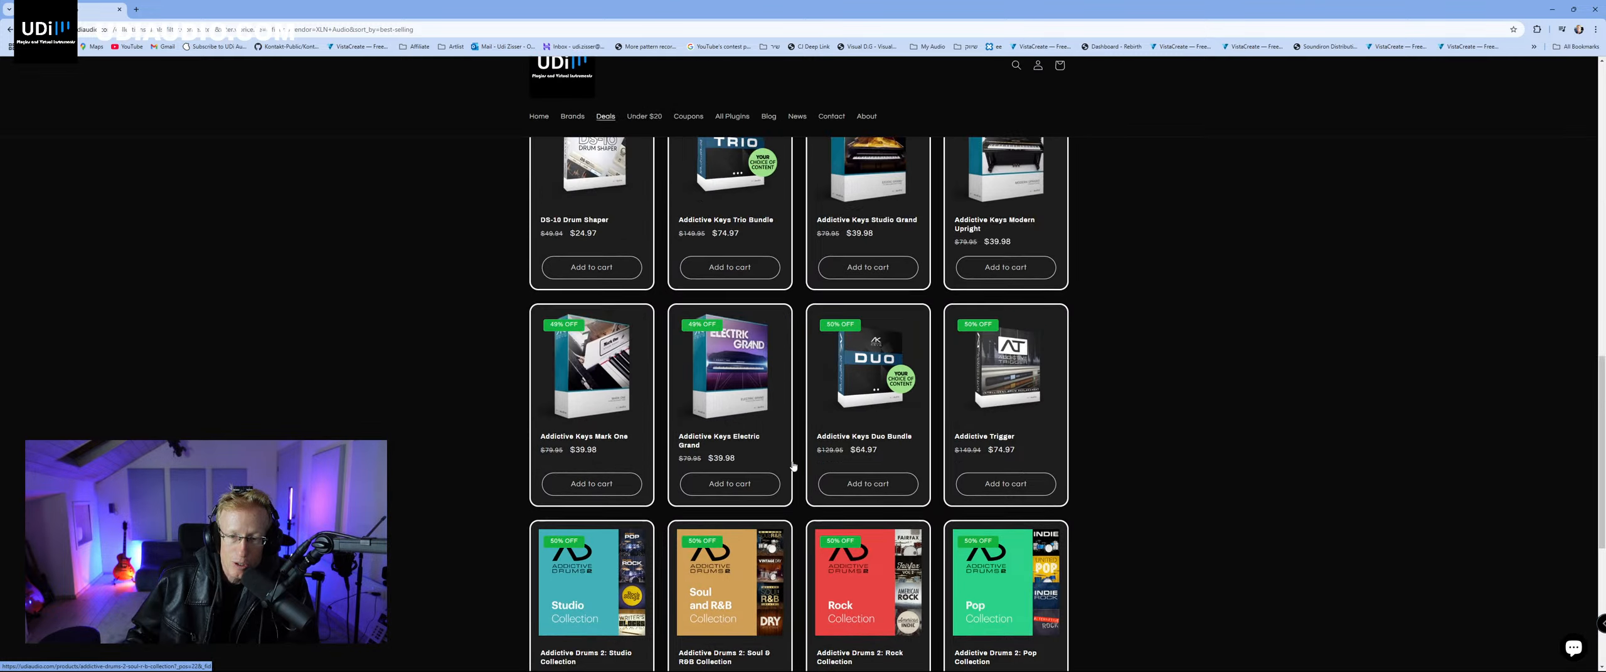
pyautogui.scroll(10, 793, 466)
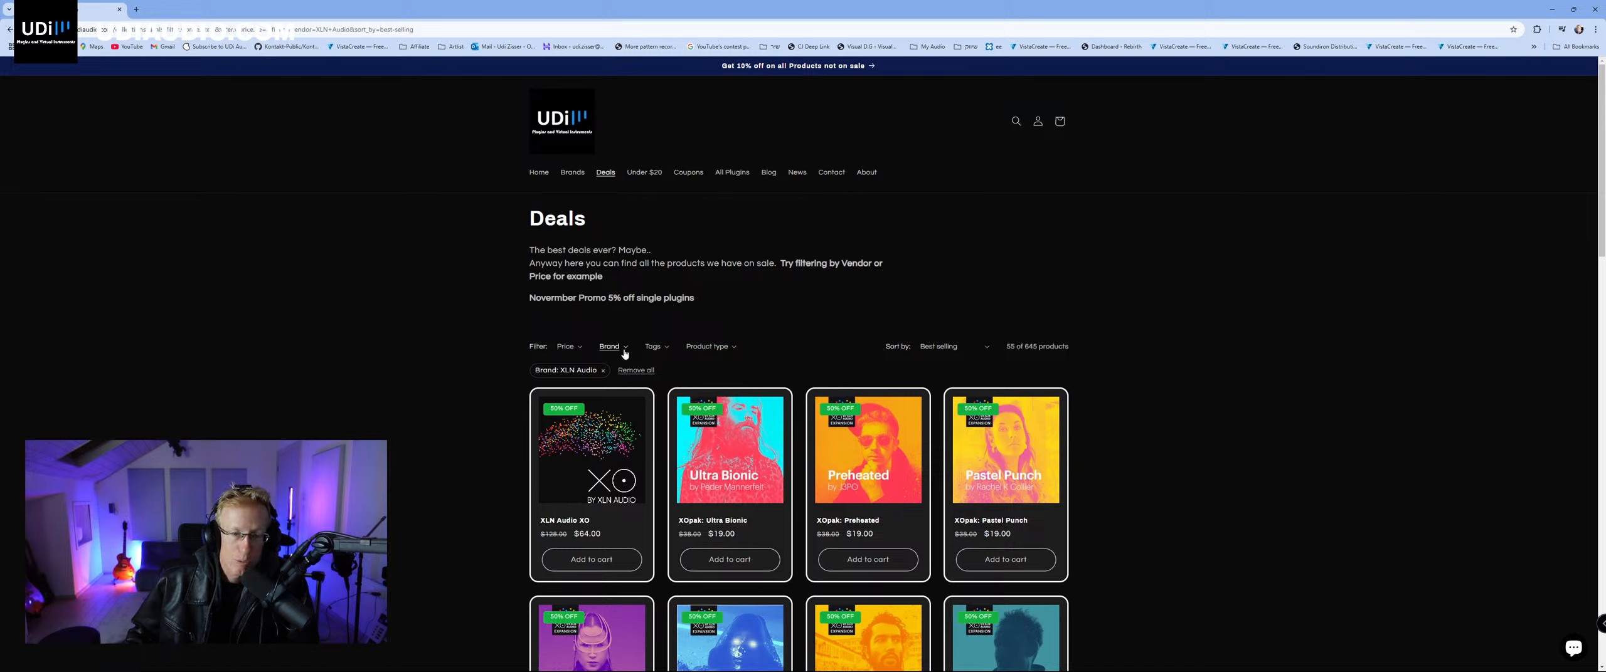
# Step: Remove the XLN Audio filter and filter the deals by the UNIVERSAL AUDIO brand instead
pyautogui.click(636, 370)
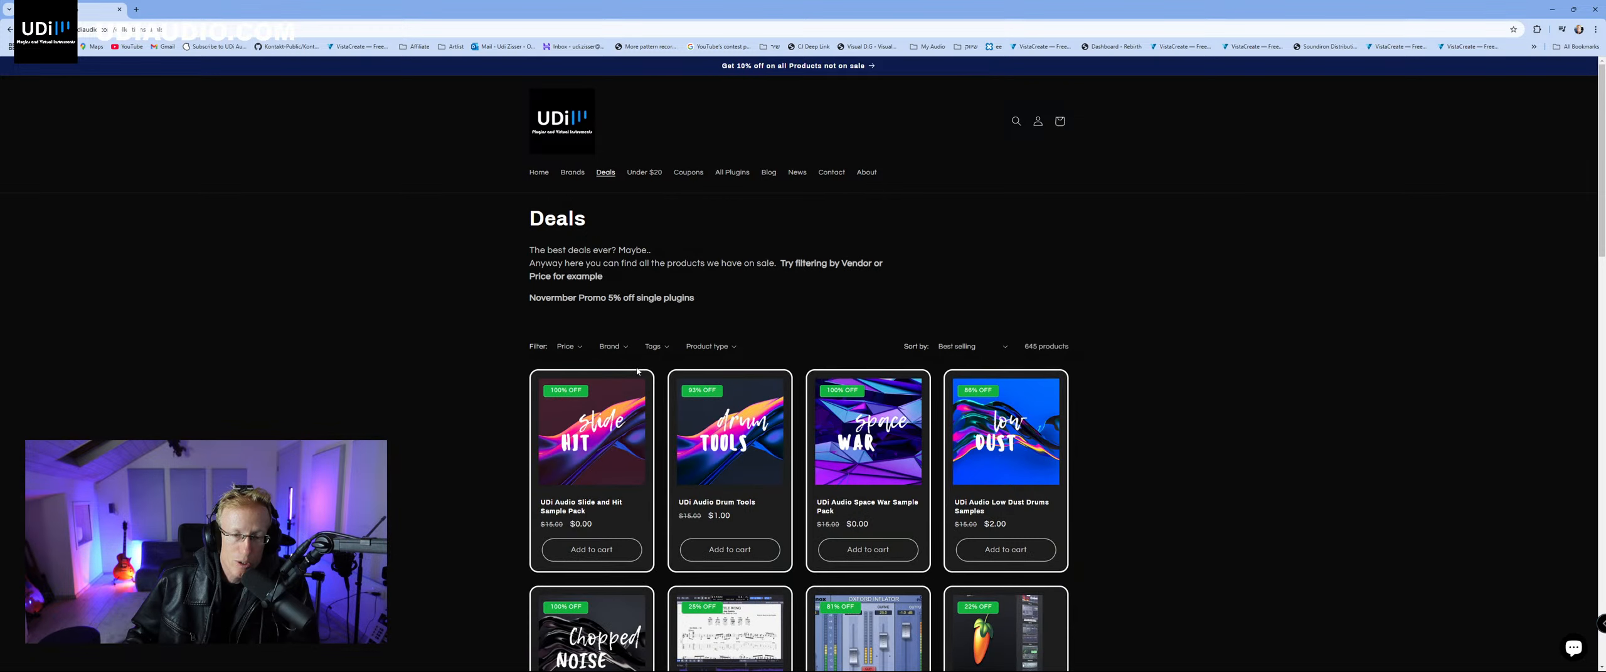
pyautogui.click(621, 349)
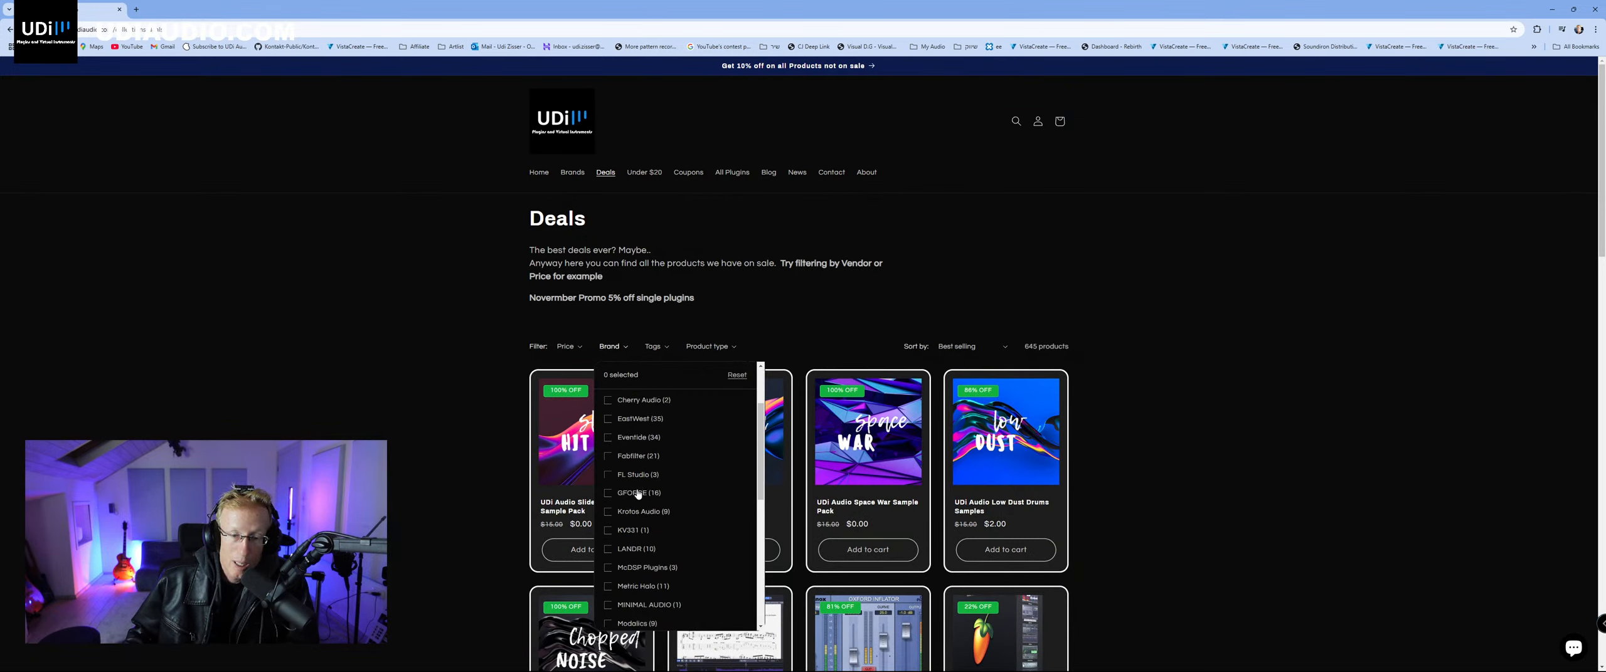
pyautogui.scroll(-3, 649, 492)
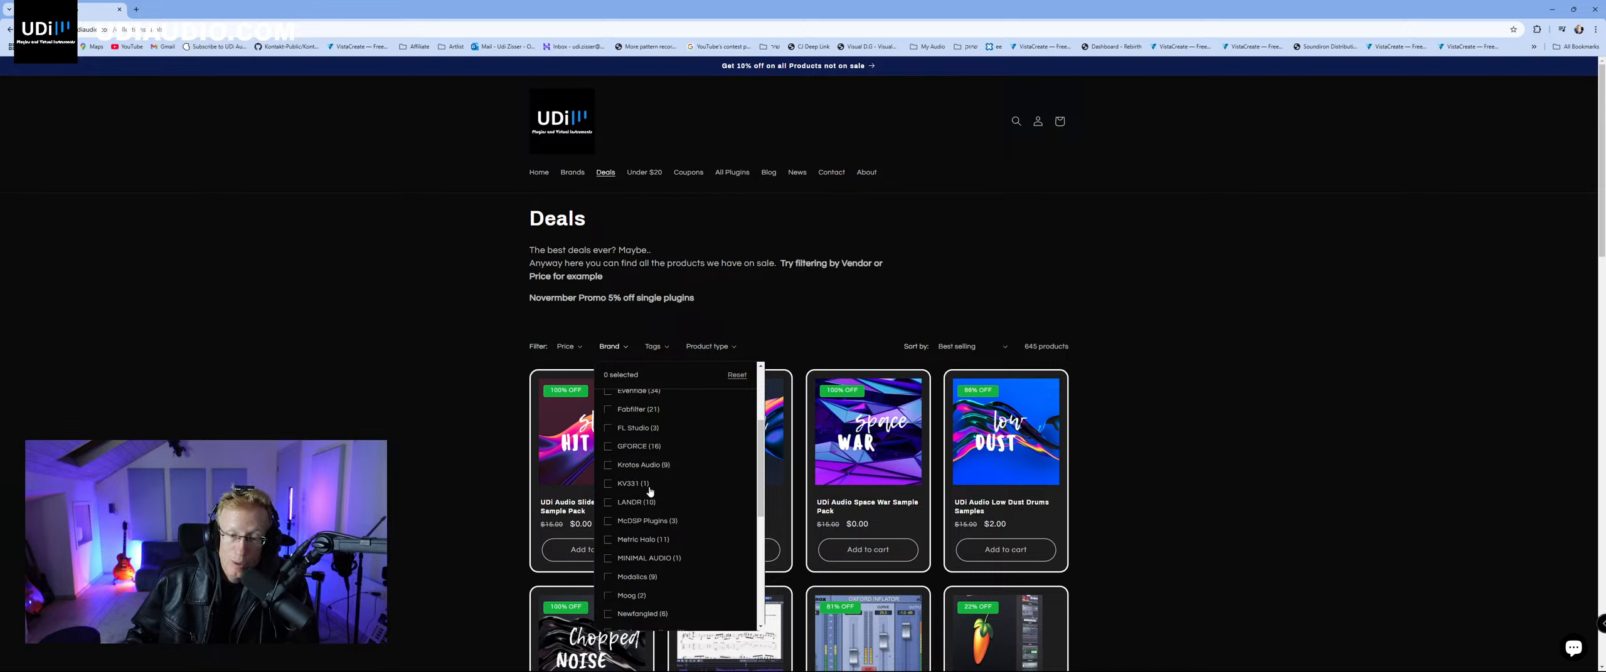
pyautogui.scroll(3, 651, 488)
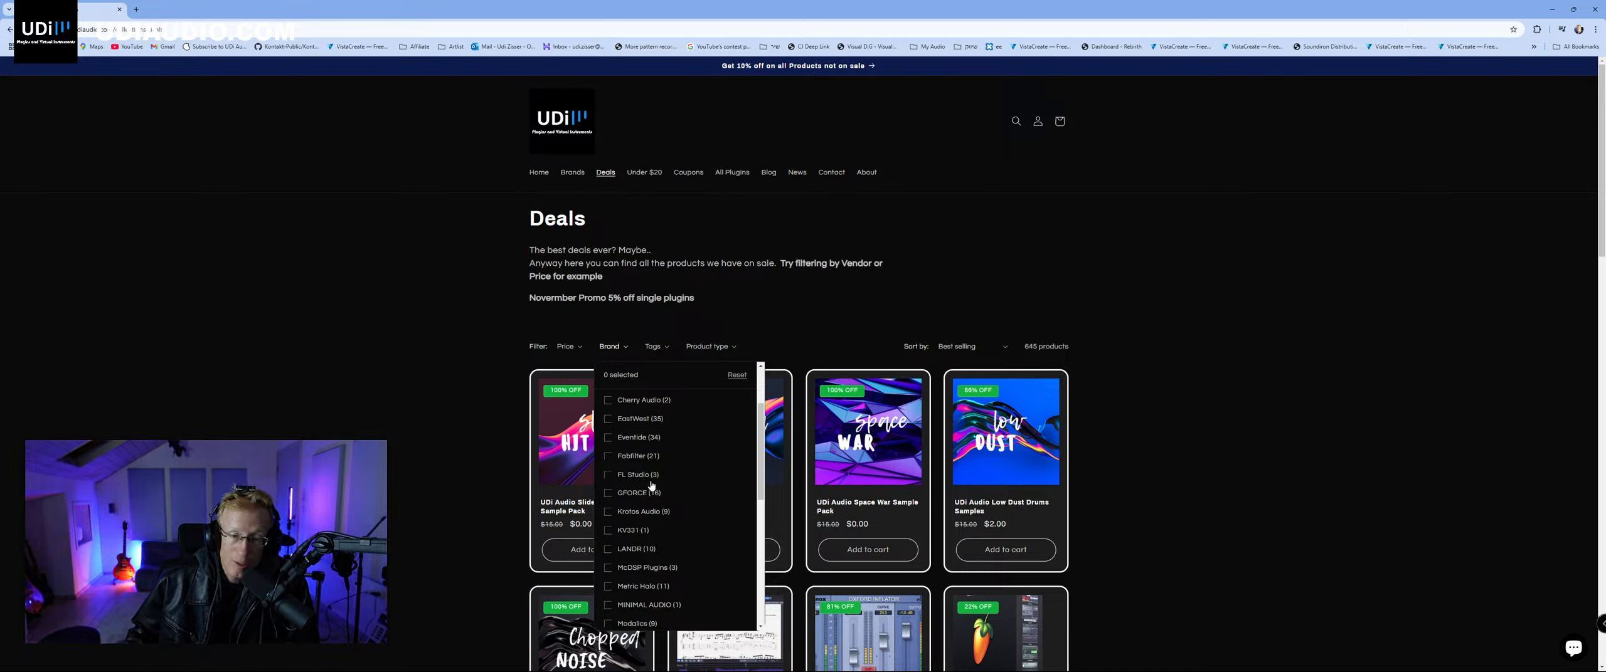
pyautogui.scroll(-6, 653, 447)
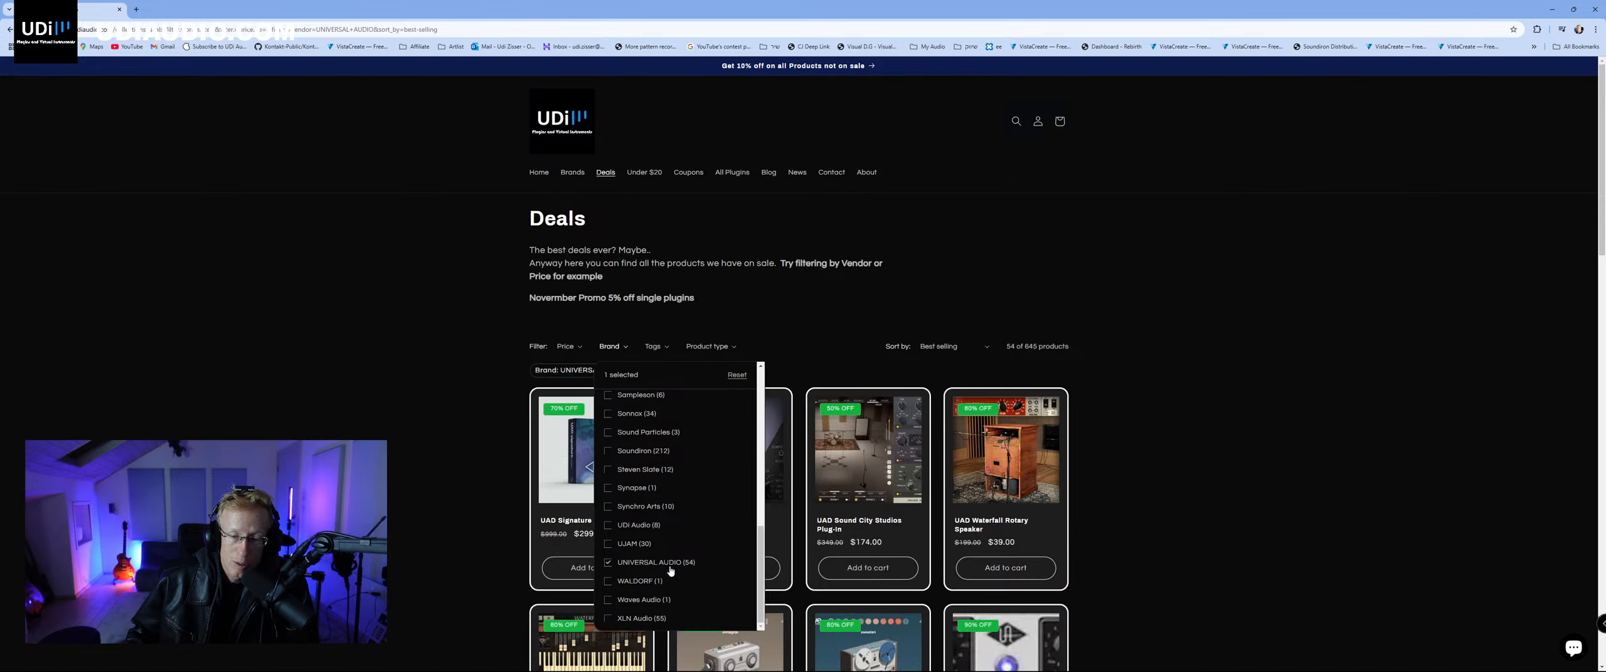
pyautogui.click(1139, 431)
# Step: Browse the Universal Audio deals, checking the discounts and prices of the UAD plugins and bundles
pyautogui.scroll(-2, 941, 444)
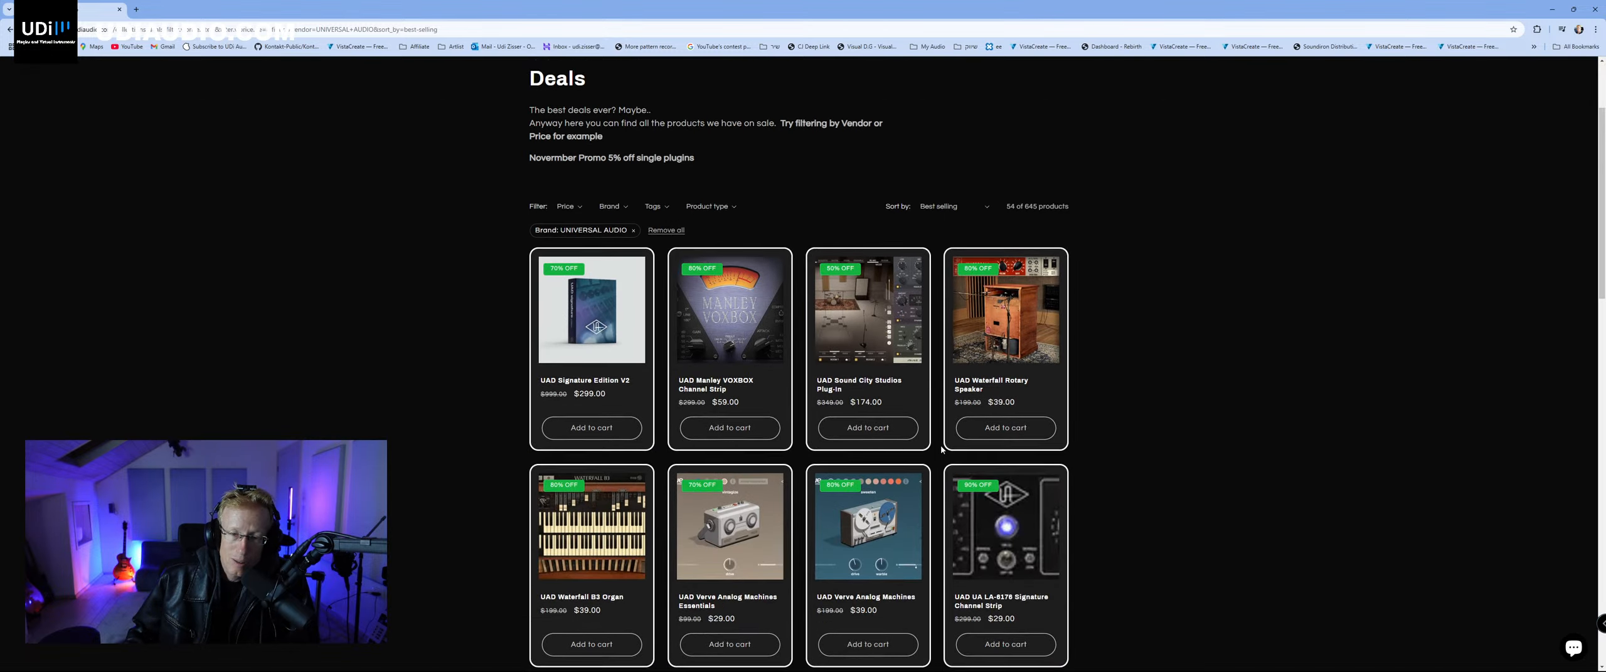
pyautogui.scroll(-1, 941, 444)
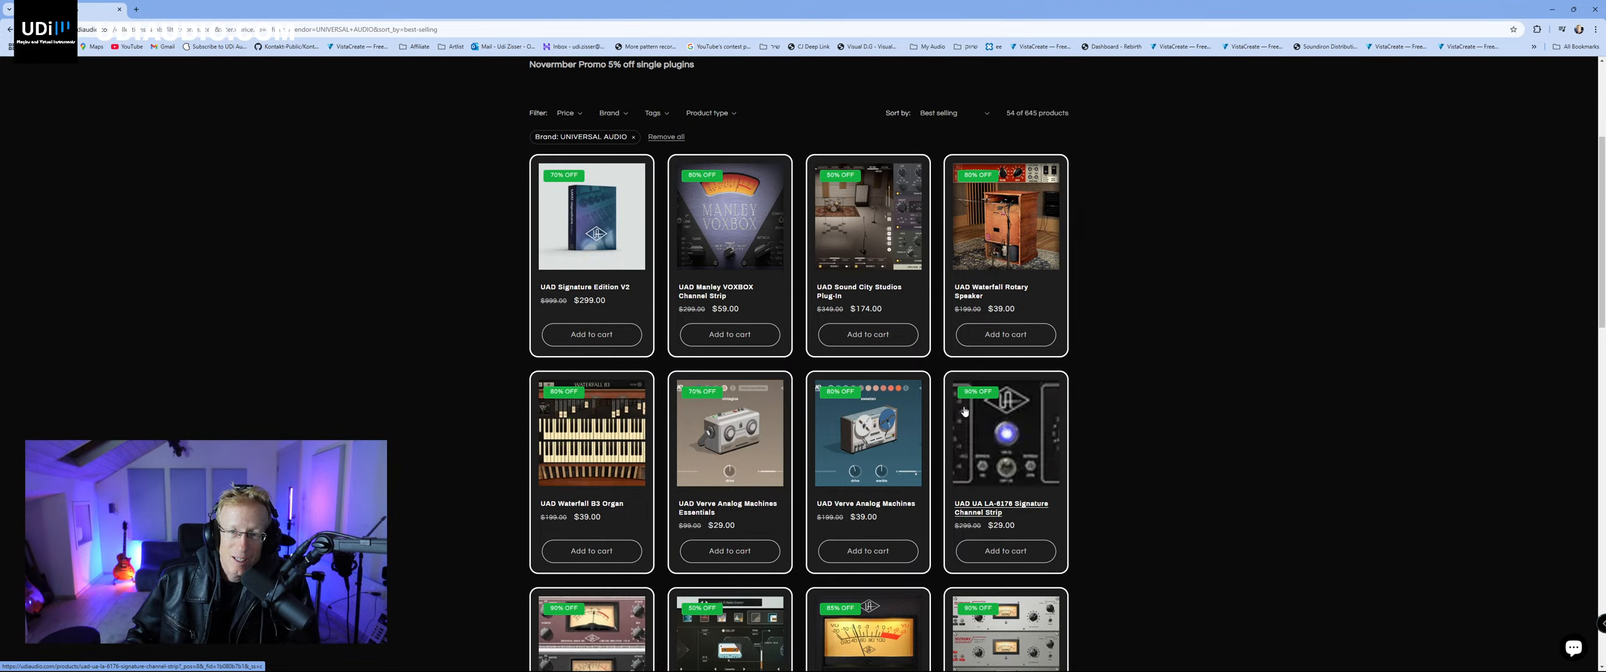
pyautogui.scroll(-1, 964, 411)
pyautogui.scroll(-3, 583, 411)
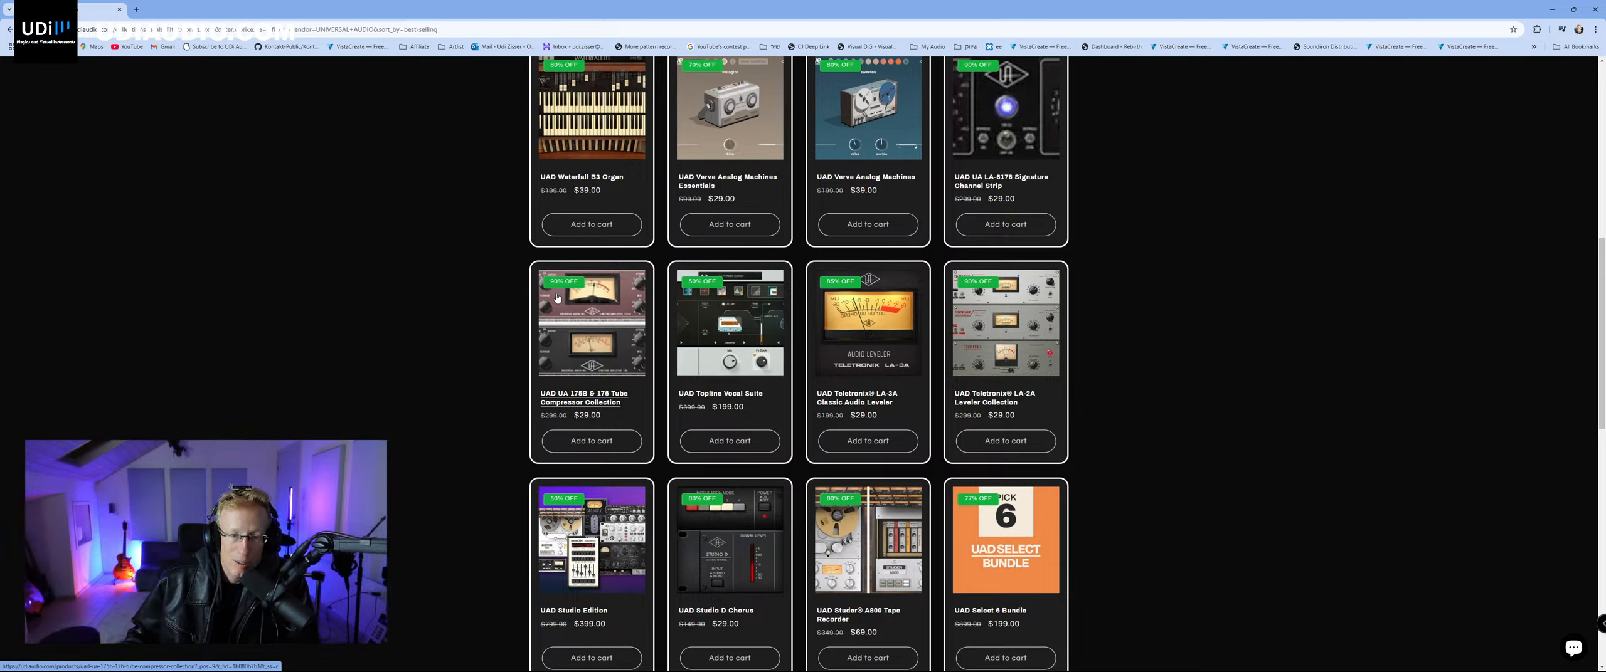
pyautogui.scroll(-1, 732, 392)
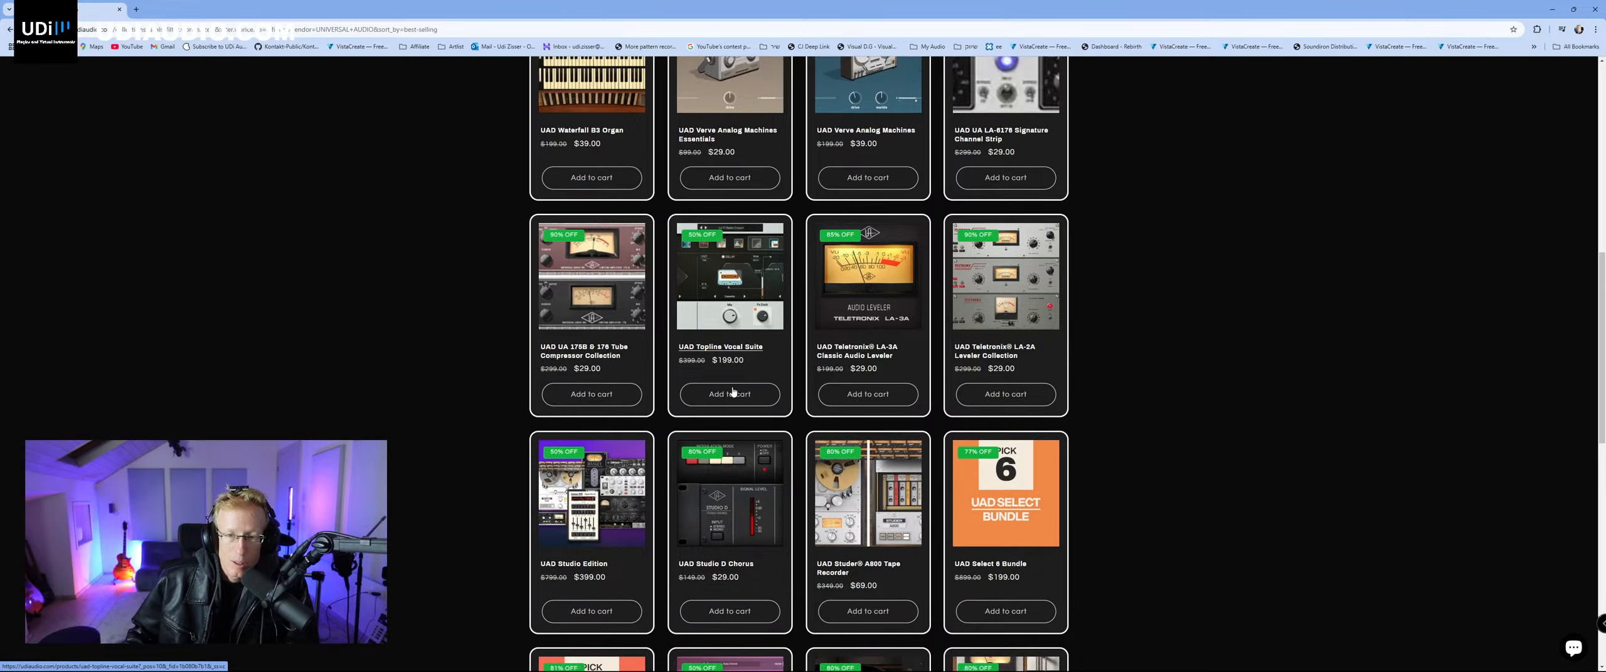
pyautogui.scroll(-3, 733, 391)
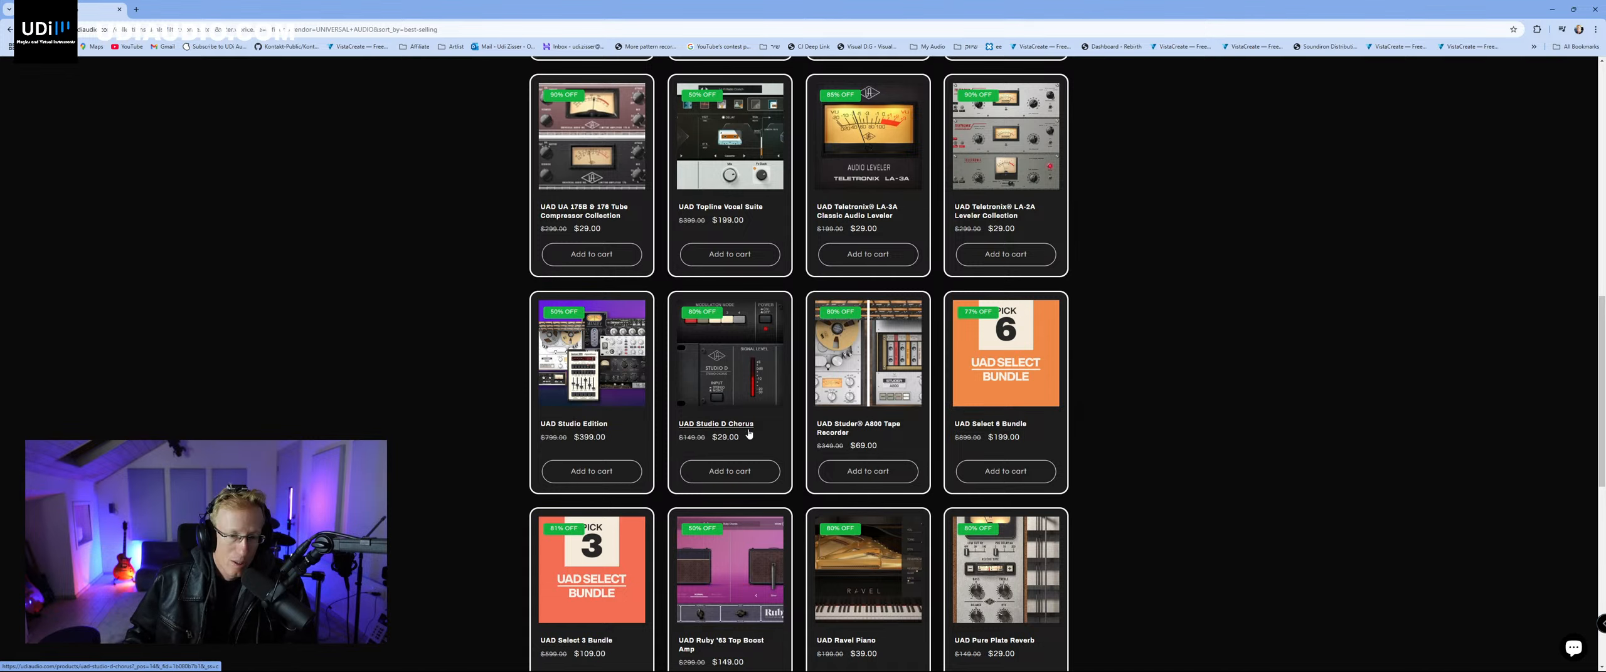
pyautogui.scroll(15, 740, 426)
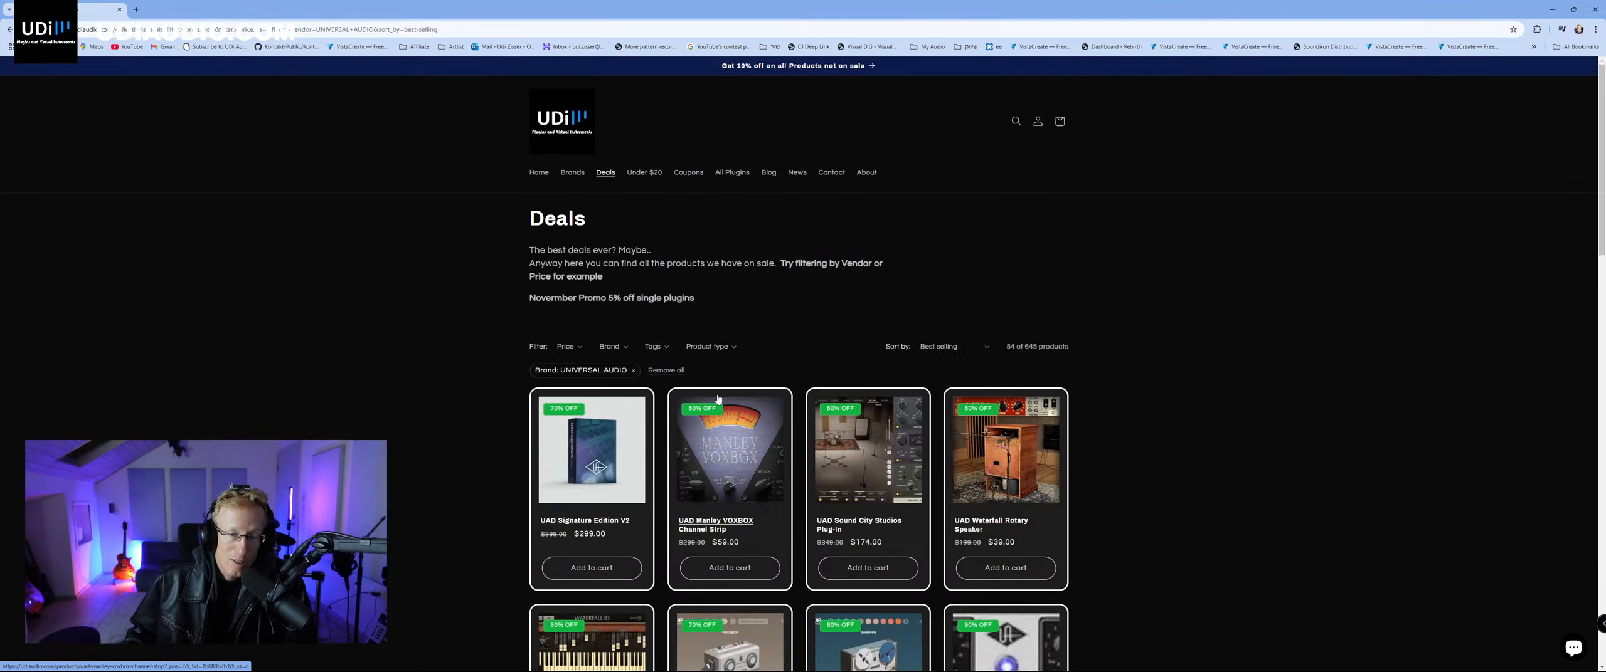
pyautogui.scroll(-5, 703, 405)
pyautogui.scroll(-5, 703, 405)
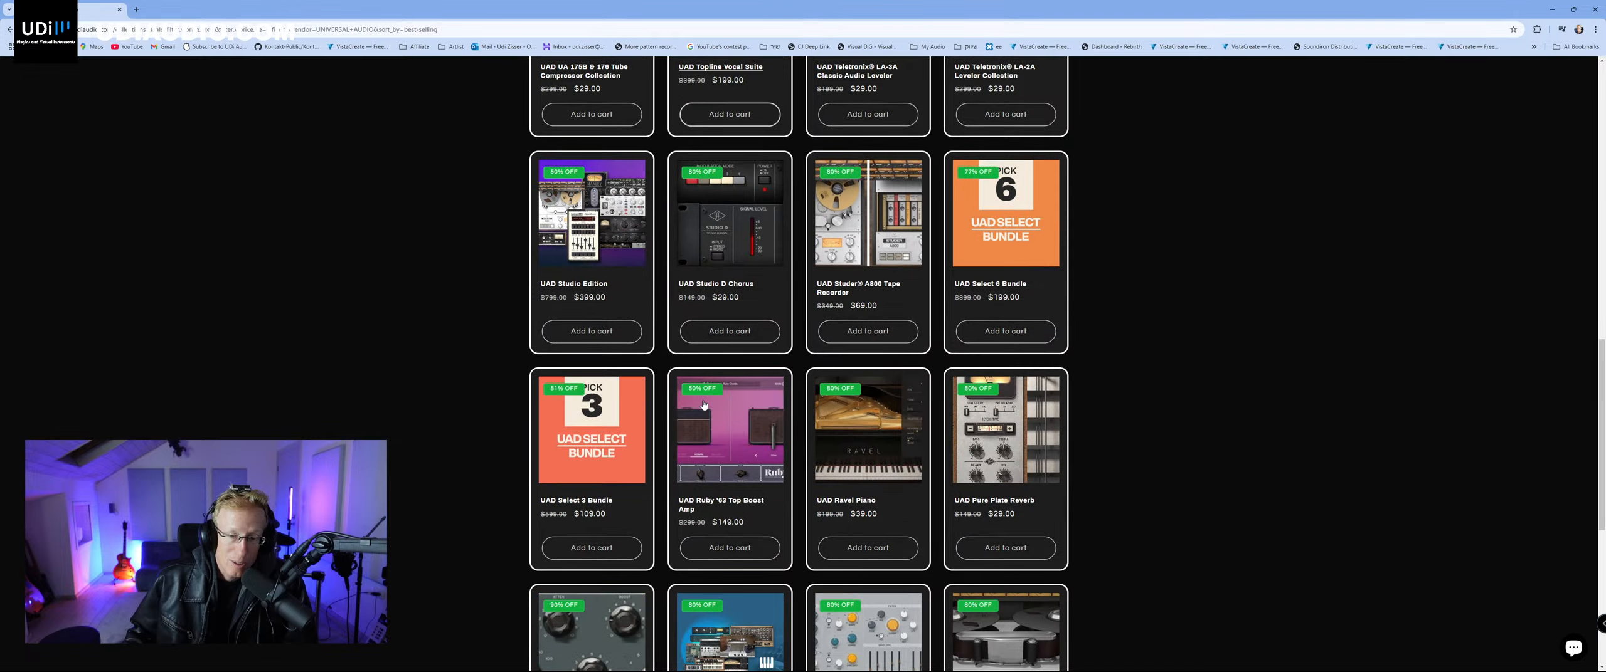
pyautogui.scroll(15, 684, 352)
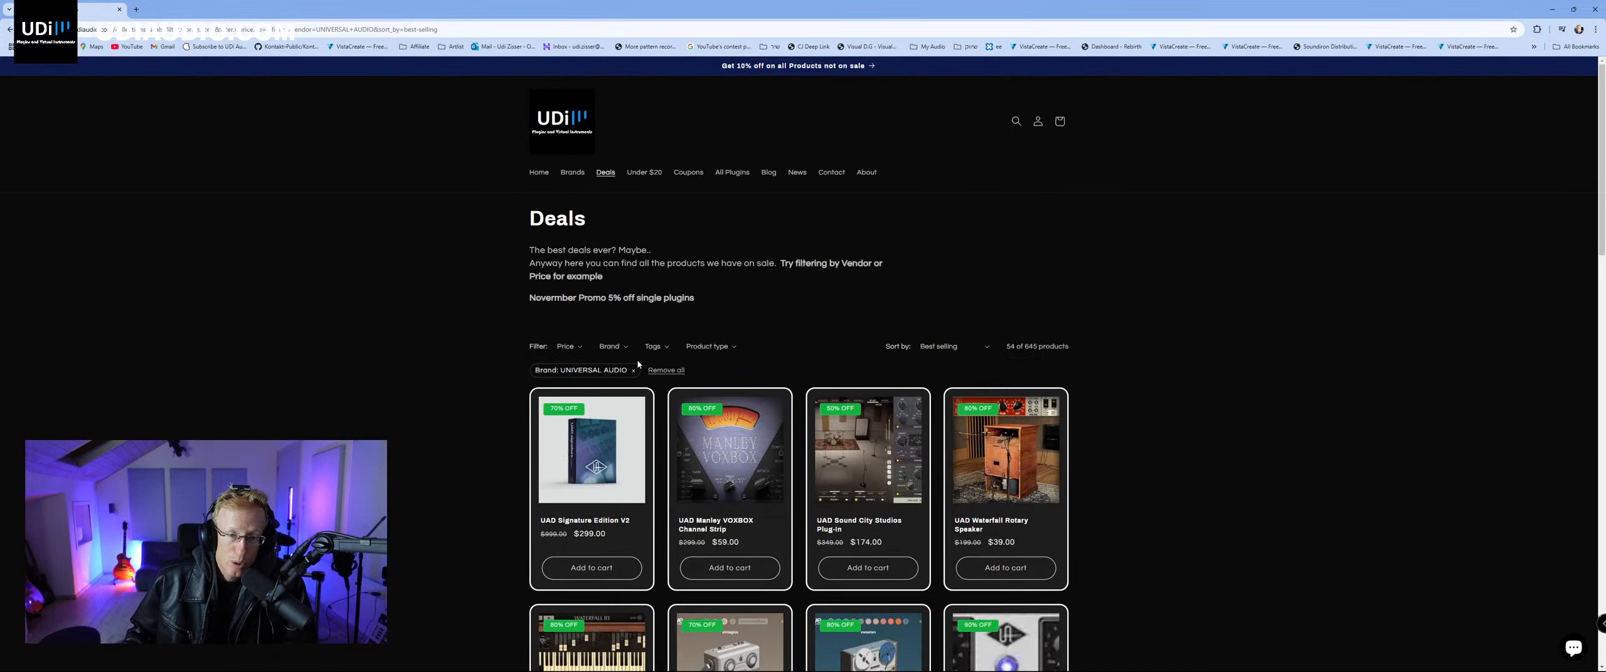
# Step: Clear the Universal Audio filter and filter the deals by the Sonnox brand
pyautogui.click(666, 372)
pyautogui.click(624, 348)
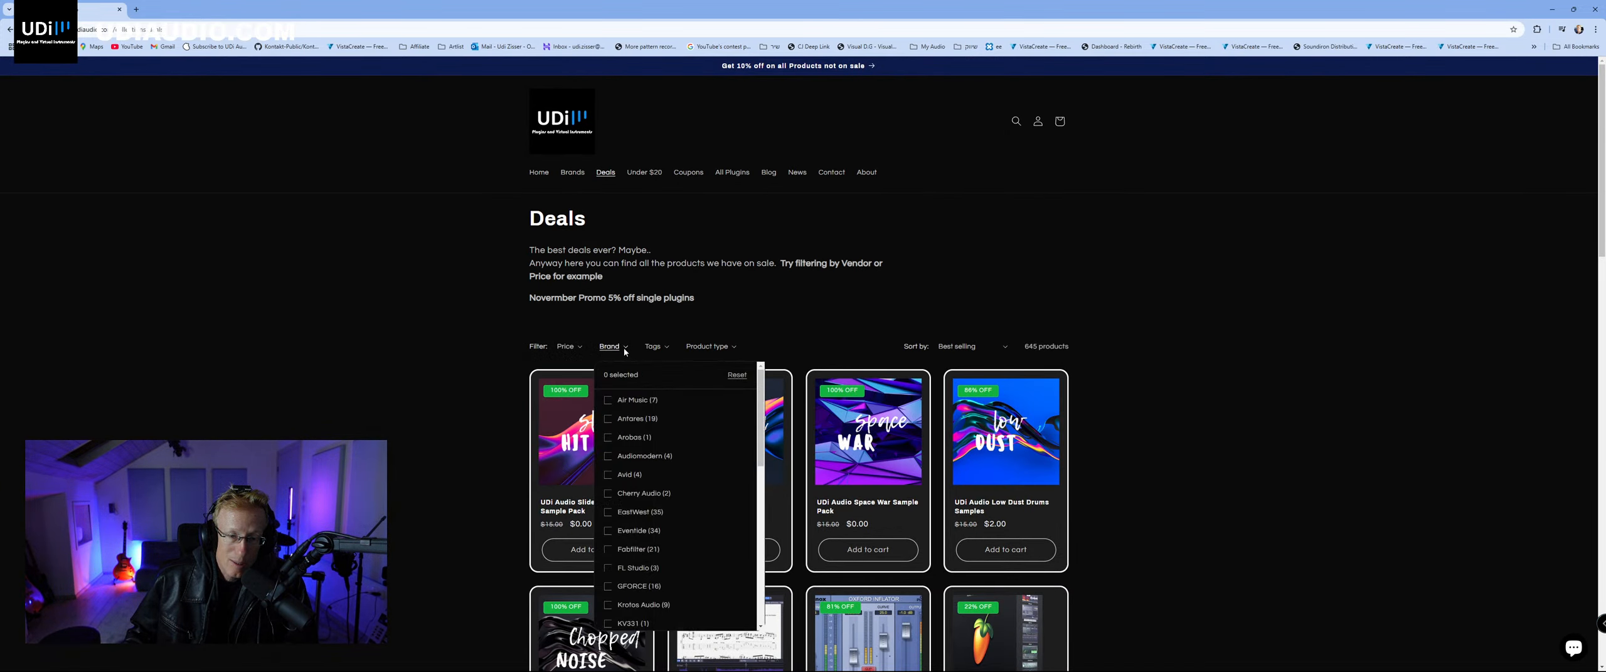
pyautogui.scroll(-2, 657, 500)
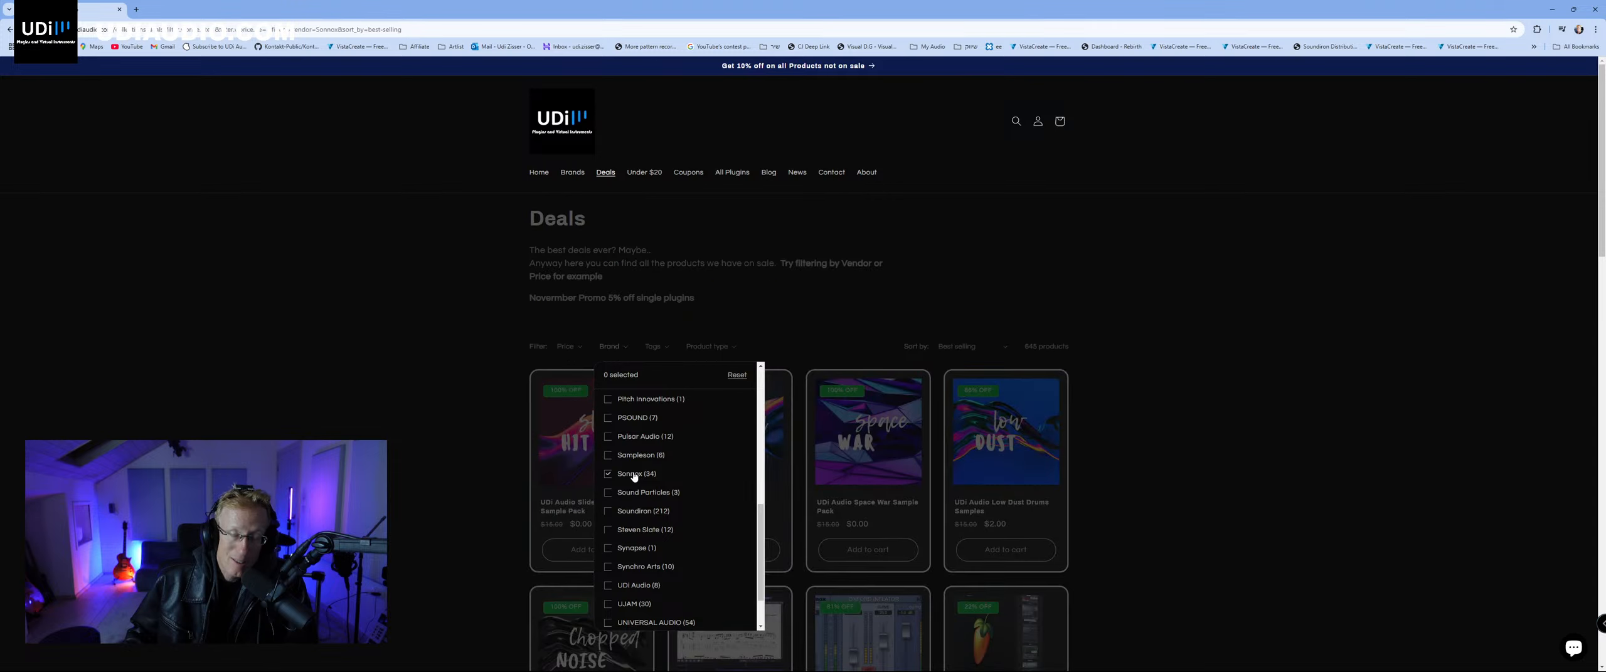
pyautogui.click(1156, 436)
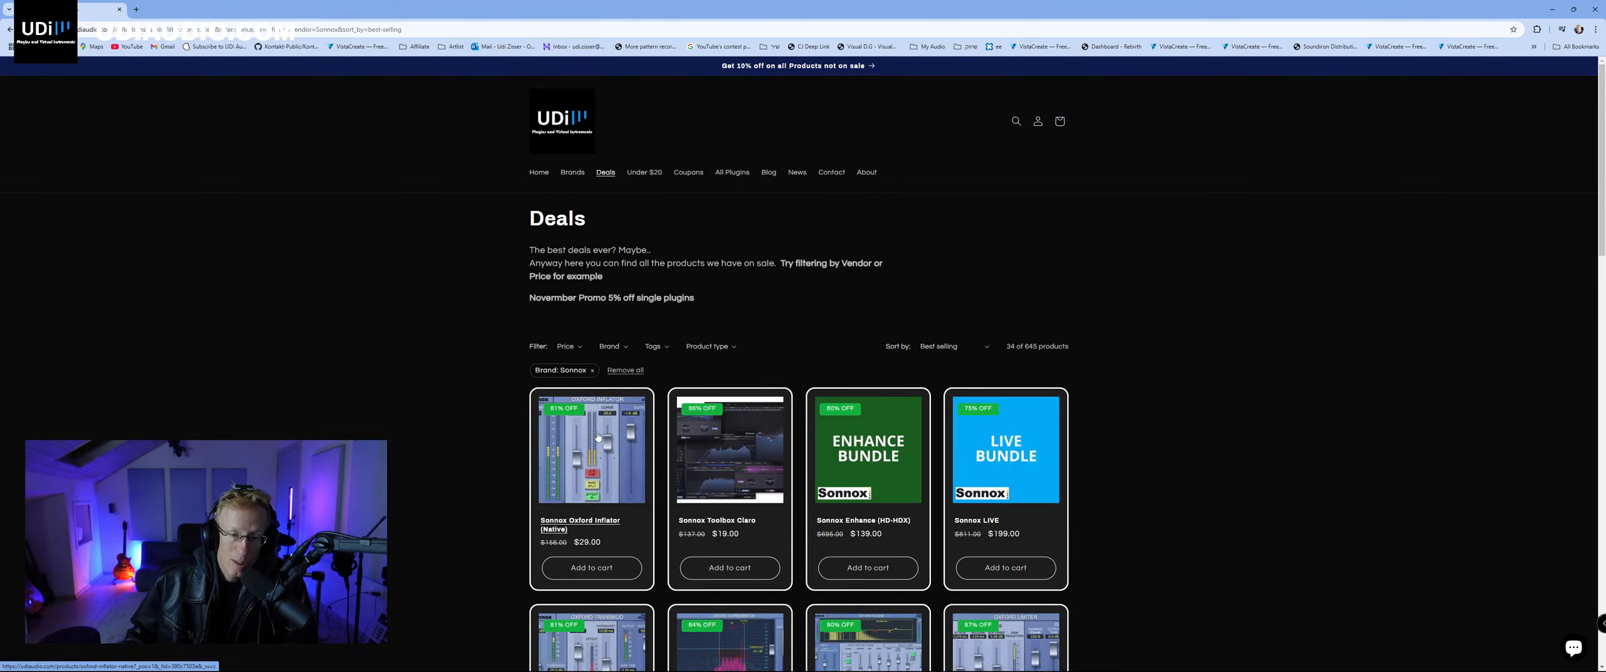
# Step: Browse the Sonnox deals, checking the discounts and prices of the Oxford plugins, Toolbox plugins and bundles
pyautogui.scroll(-2, 705, 438)
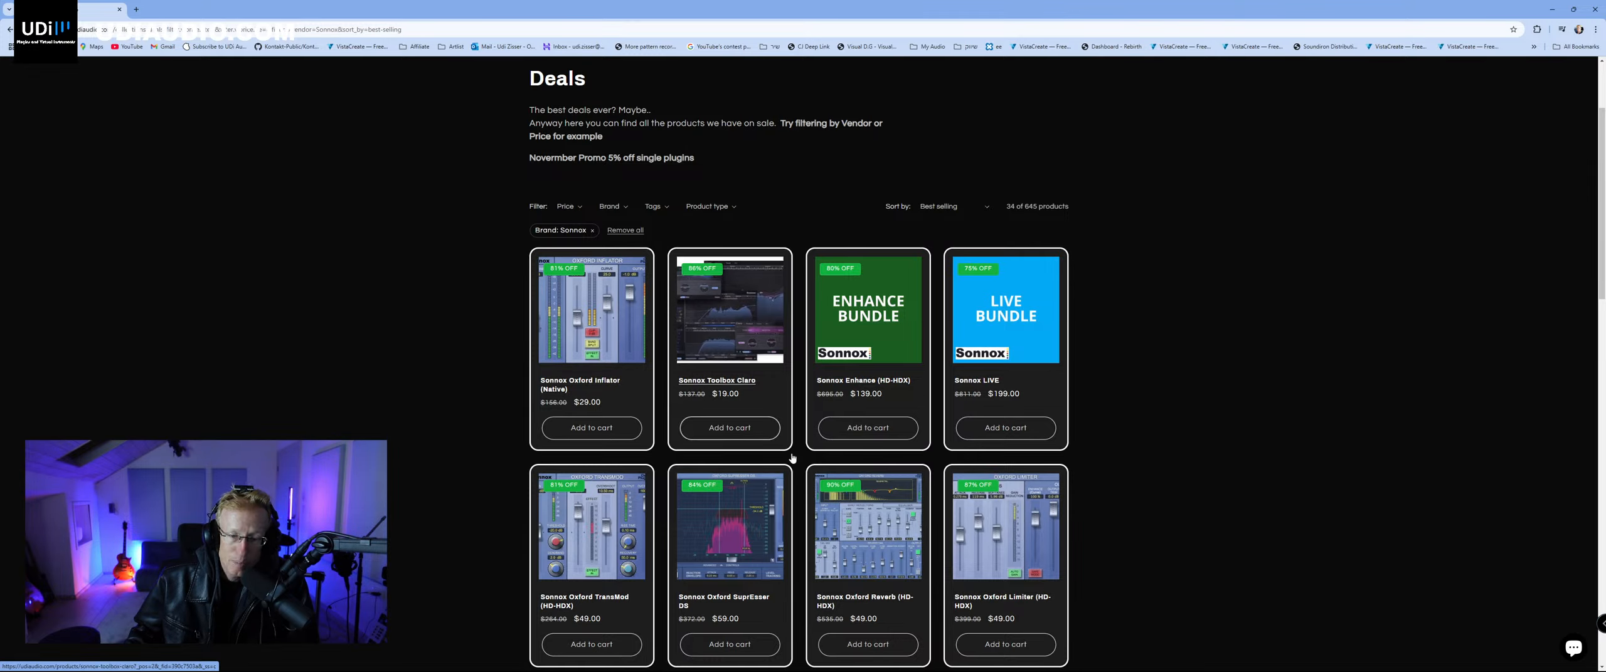
pyautogui.scroll(-2, 866, 475)
pyautogui.scroll(-7, 866, 475)
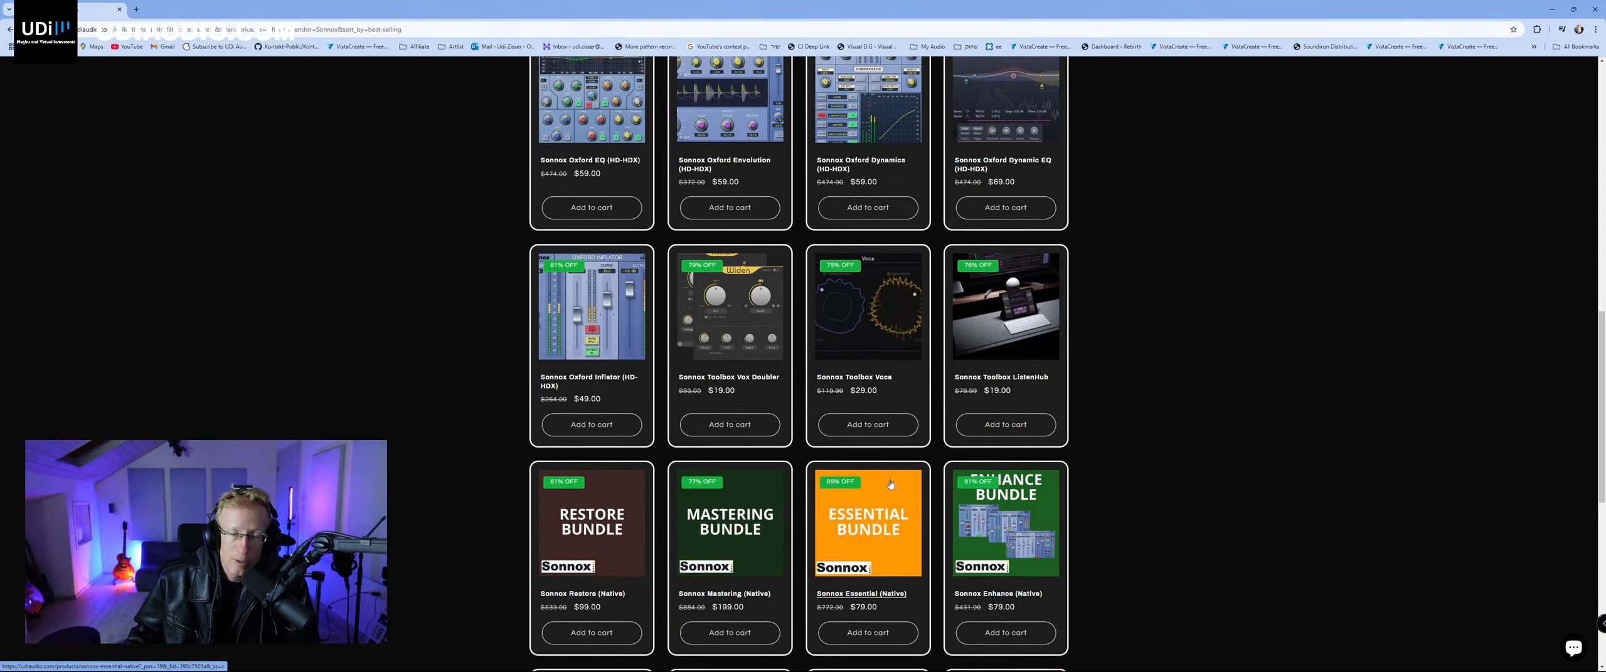
pyautogui.scroll(8, 890, 484)
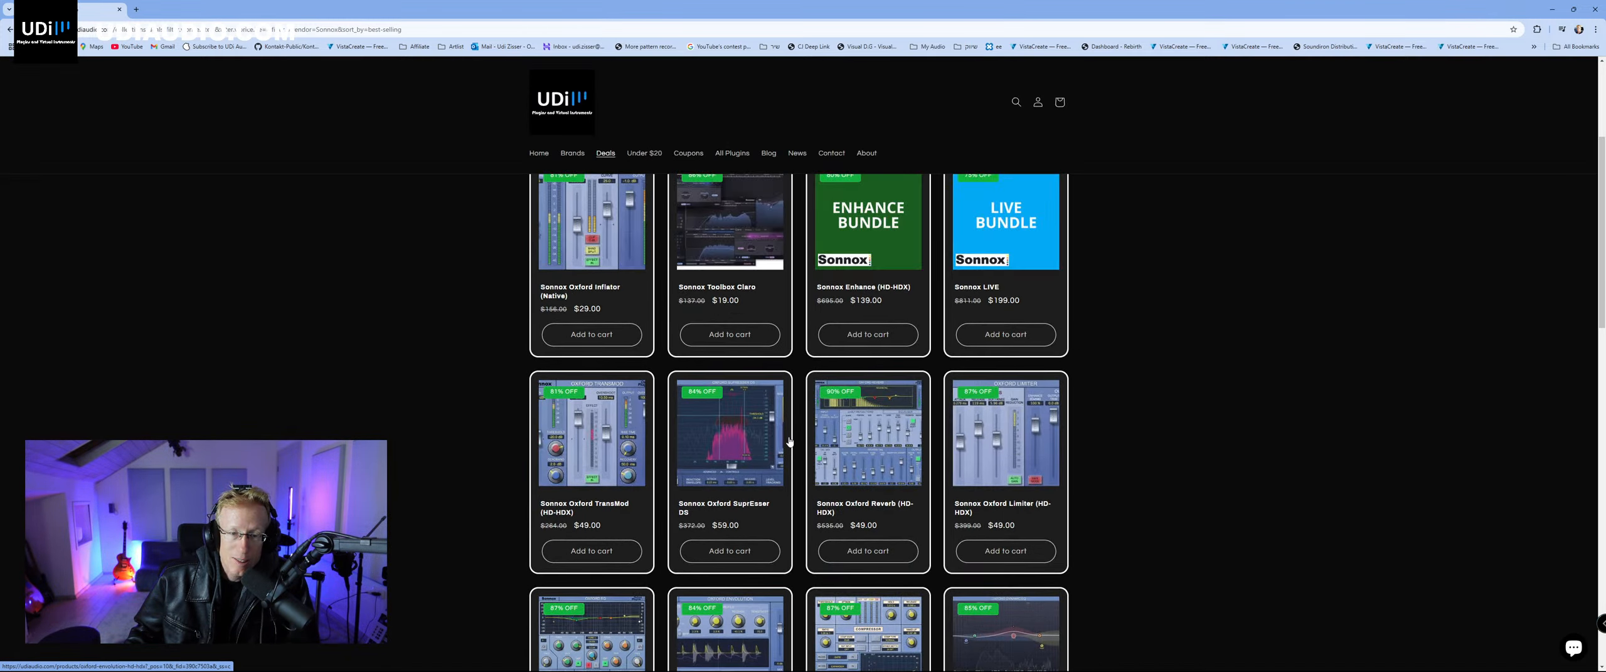
pyautogui.scroll(4, 789, 441)
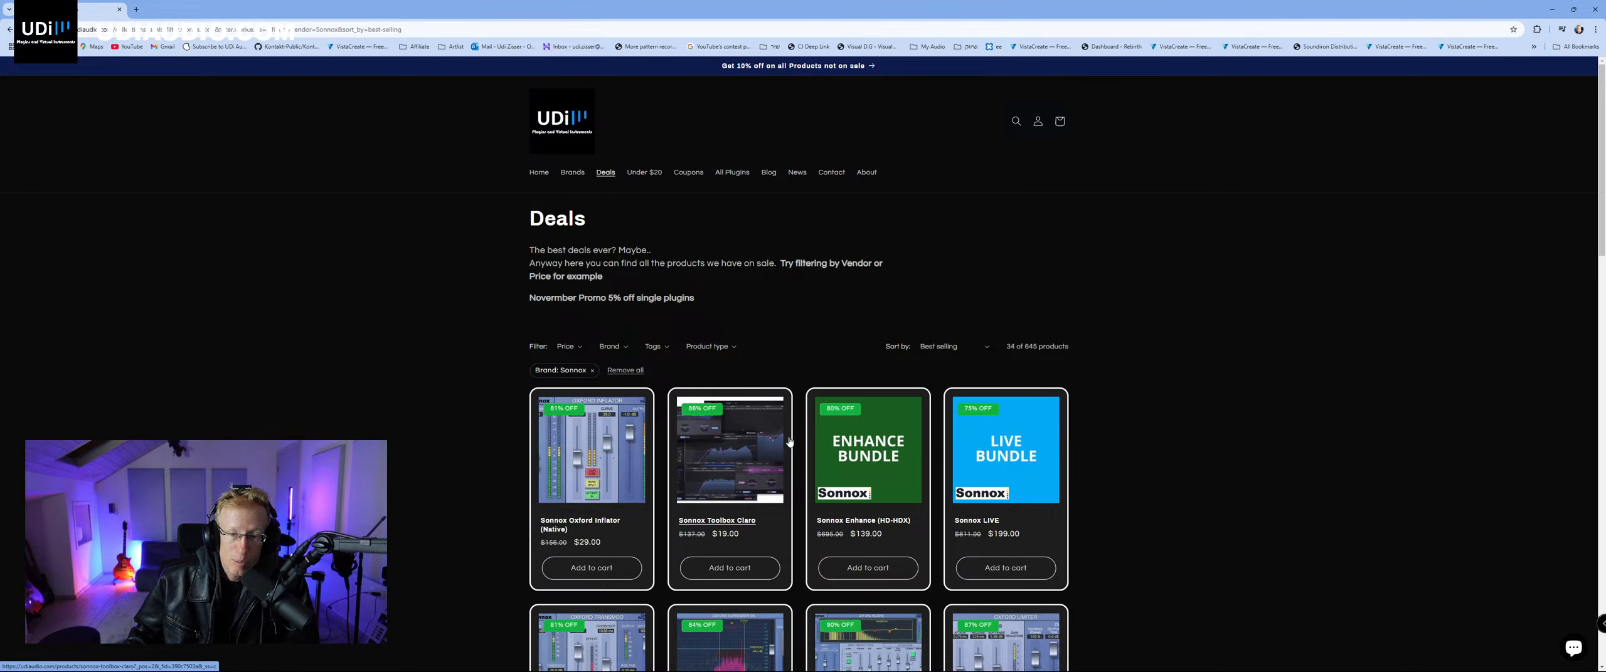
pyautogui.scroll(-4, 851, 469)
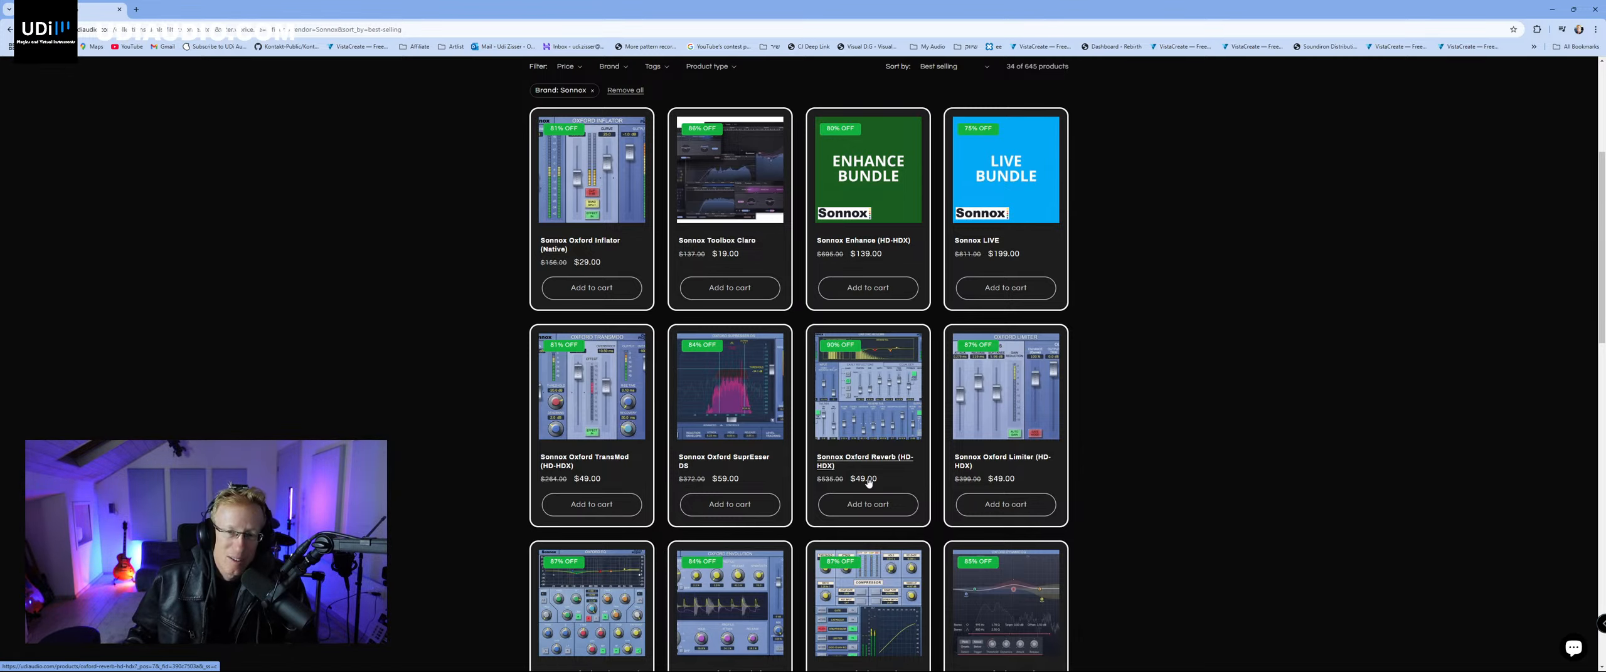
pyautogui.scroll(4, 866, 486)
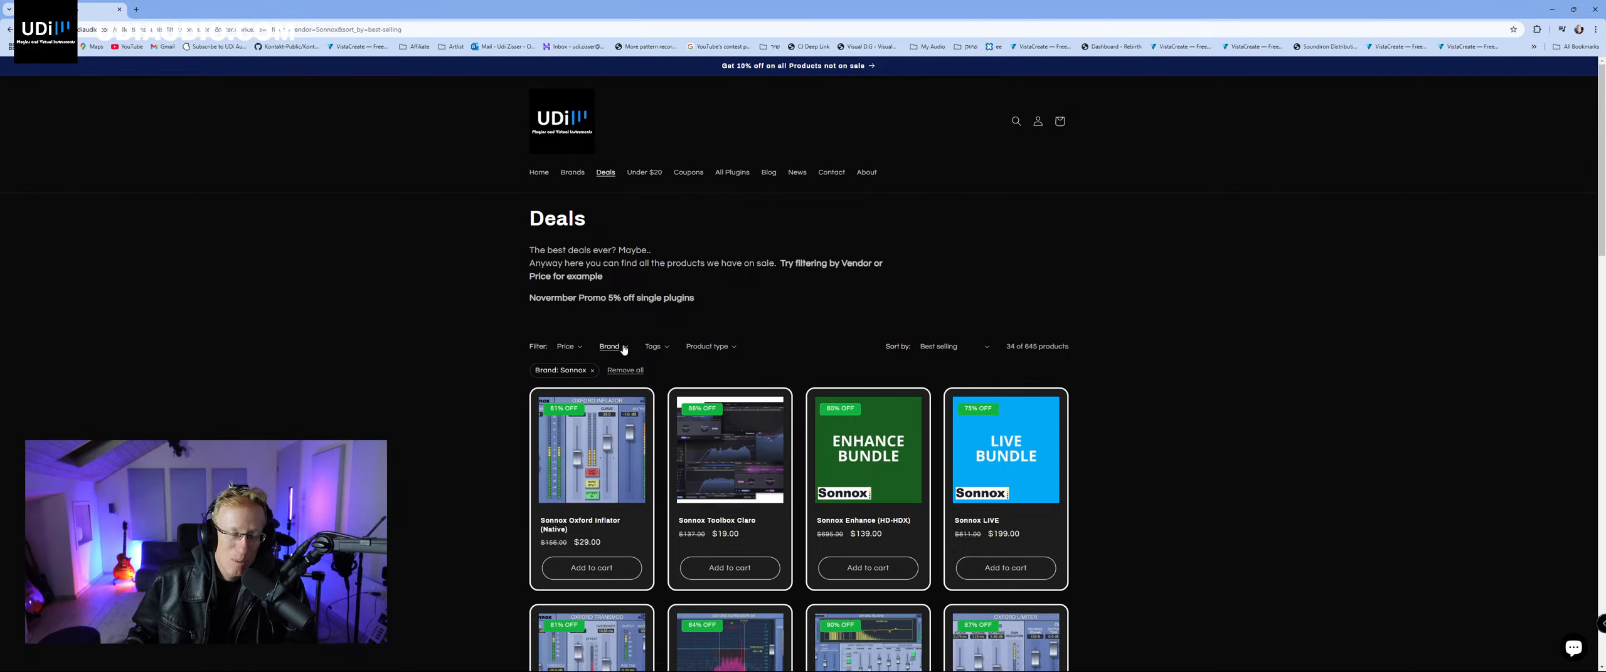
pyautogui.scroll(-3, 628, 345)
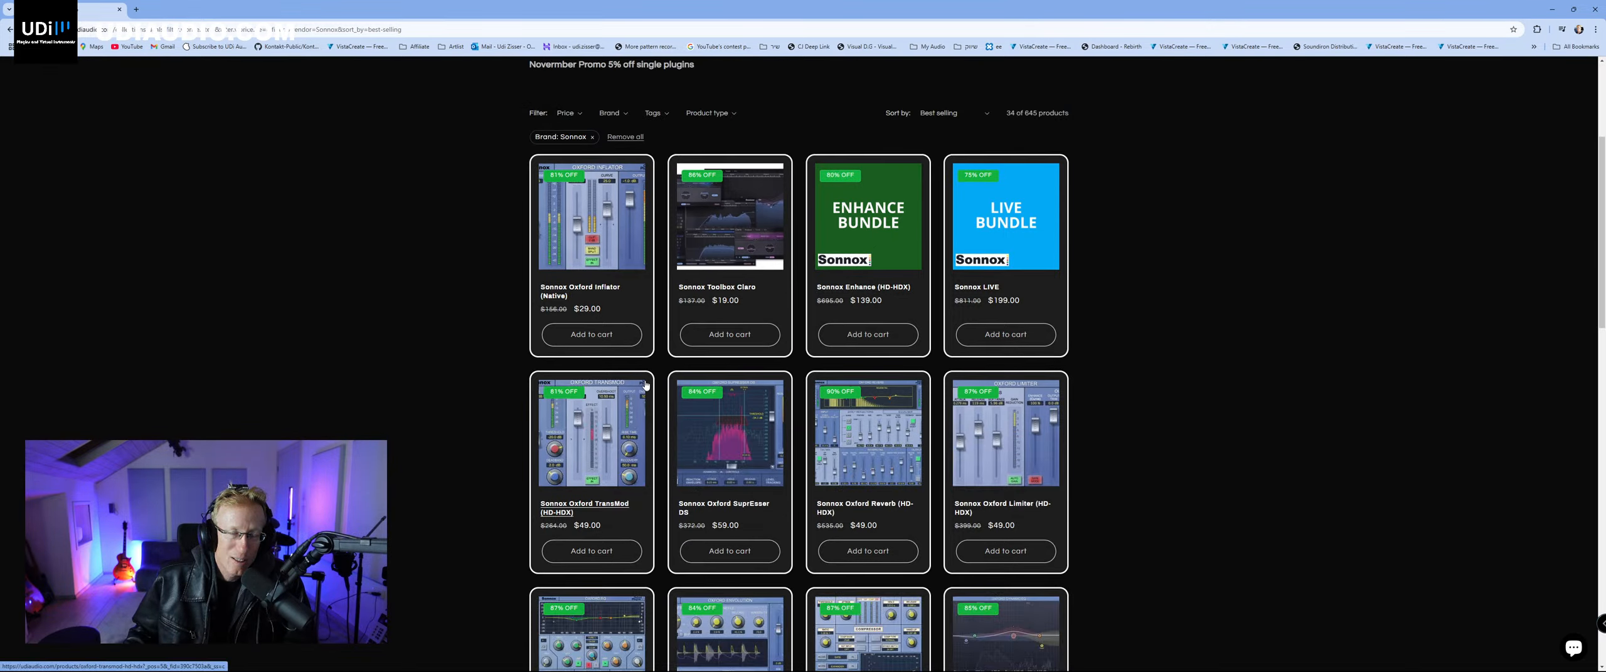
pyautogui.scroll(3, 633, 332)
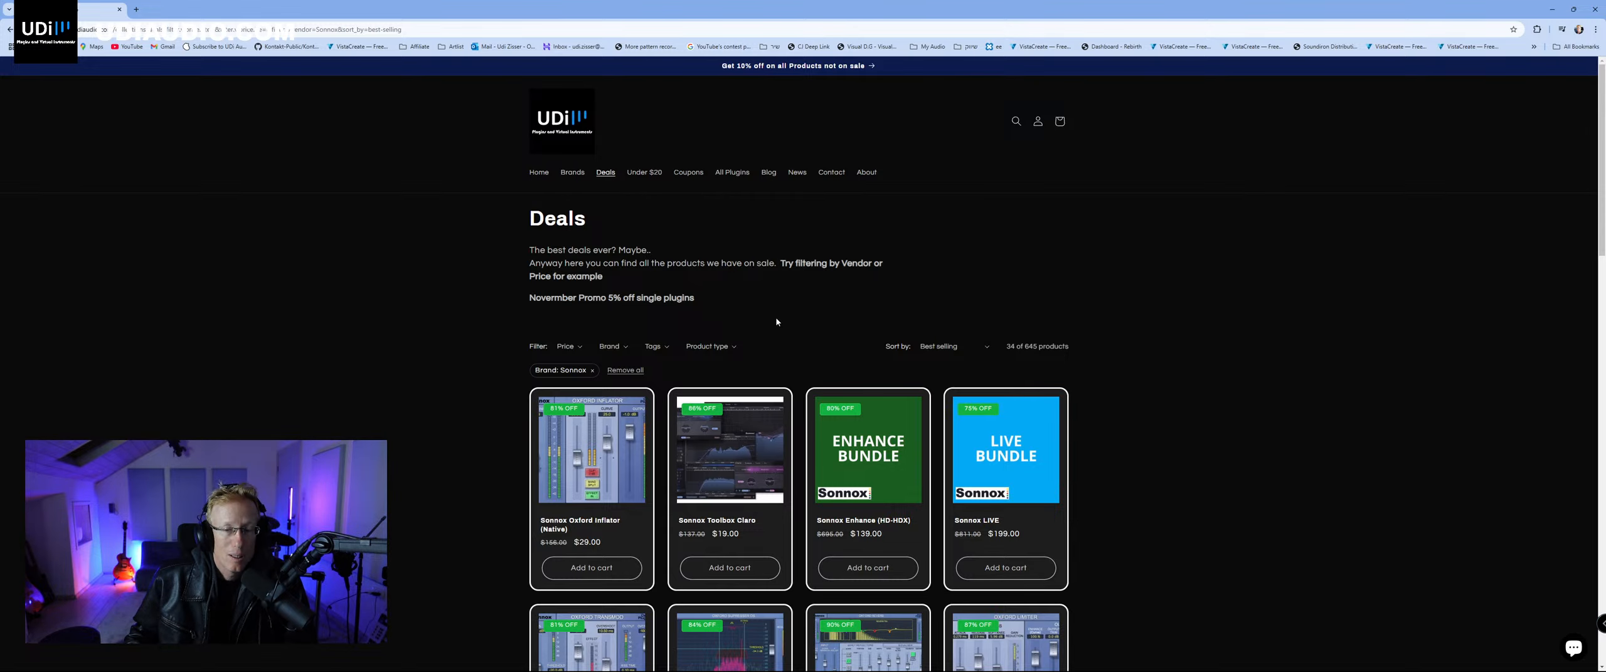
pyautogui.scroll(-3, 777, 322)
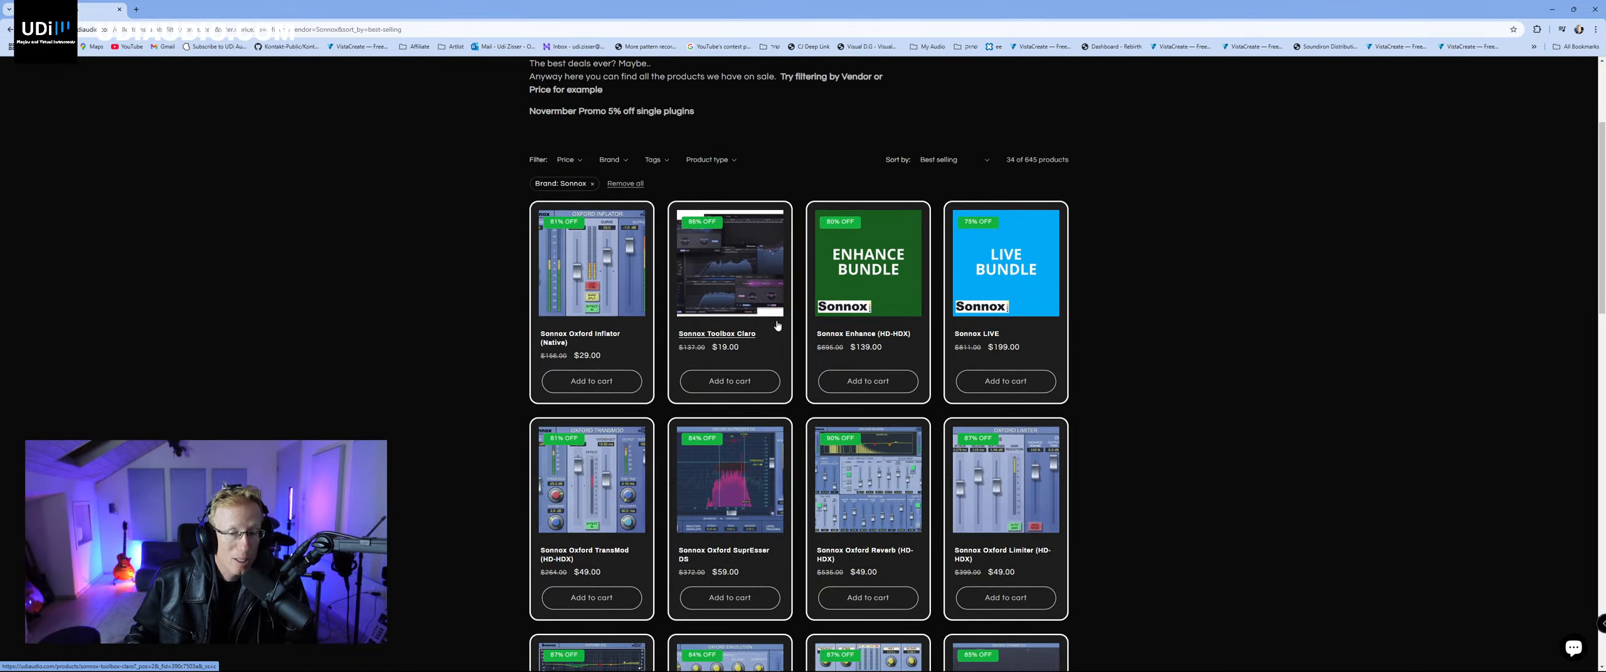
pyautogui.scroll(-2, 776, 326)
pyautogui.scroll(5, 670, 262)
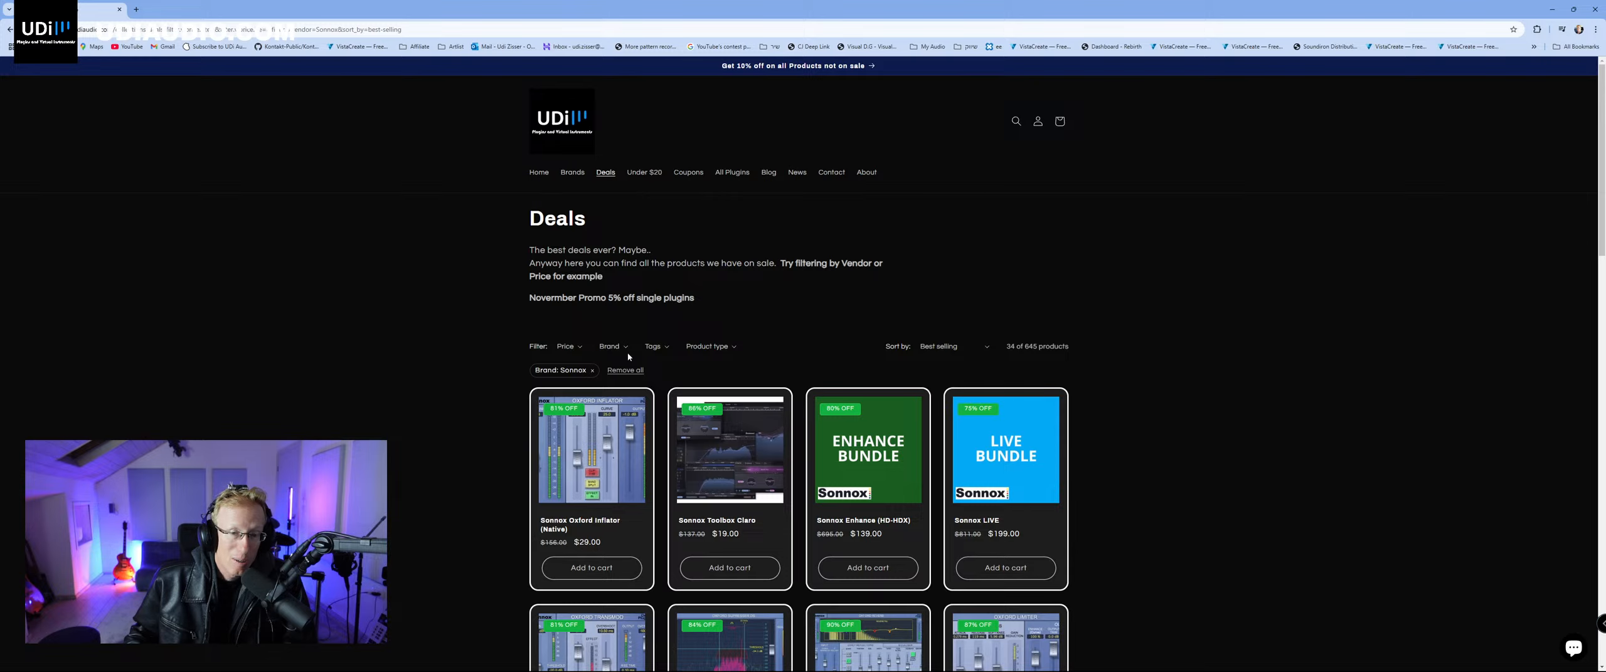
# Step: Open the store's home page and look over the UJAM giveaway and the featured Sonnox offer
pyautogui.click(574, 165)
pyautogui.scroll(-5, 612, 249)
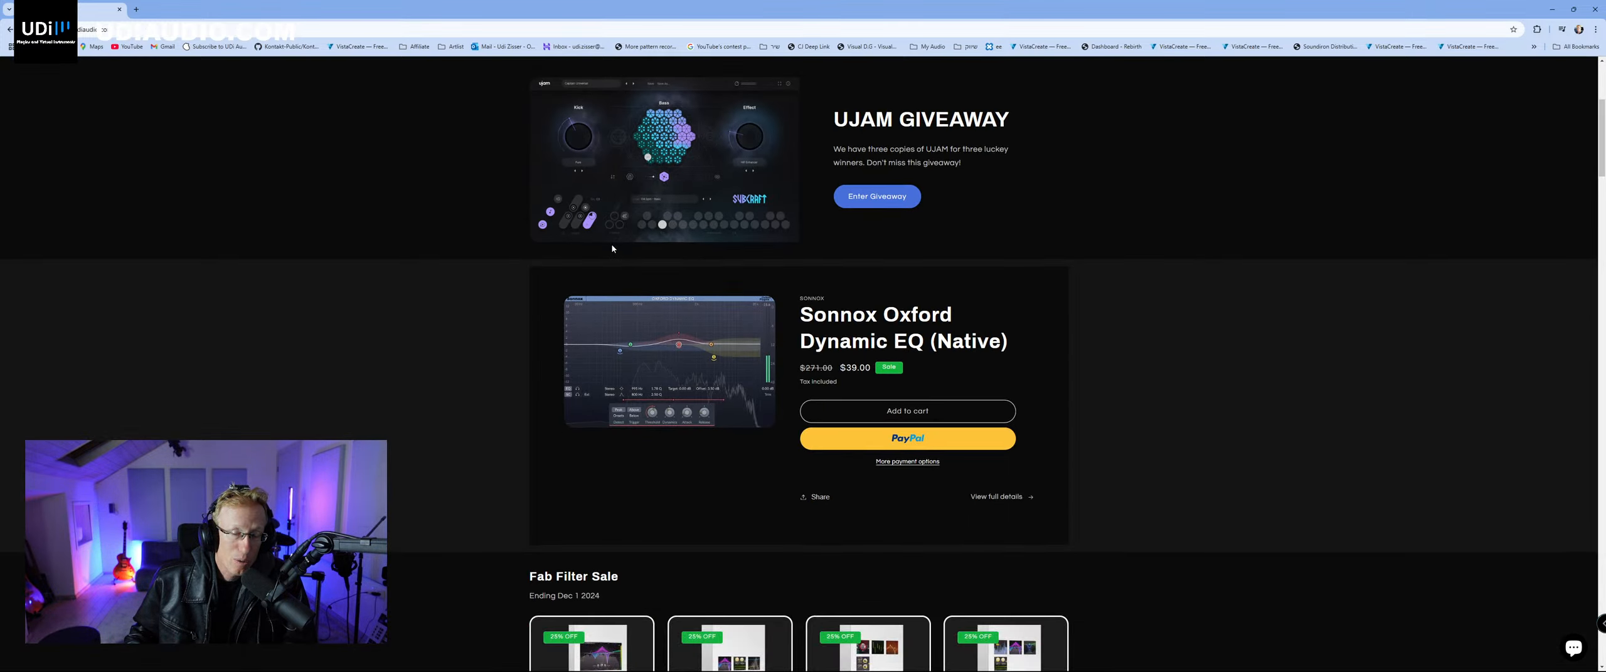
pyautogui.scroll(3, 612, 248)
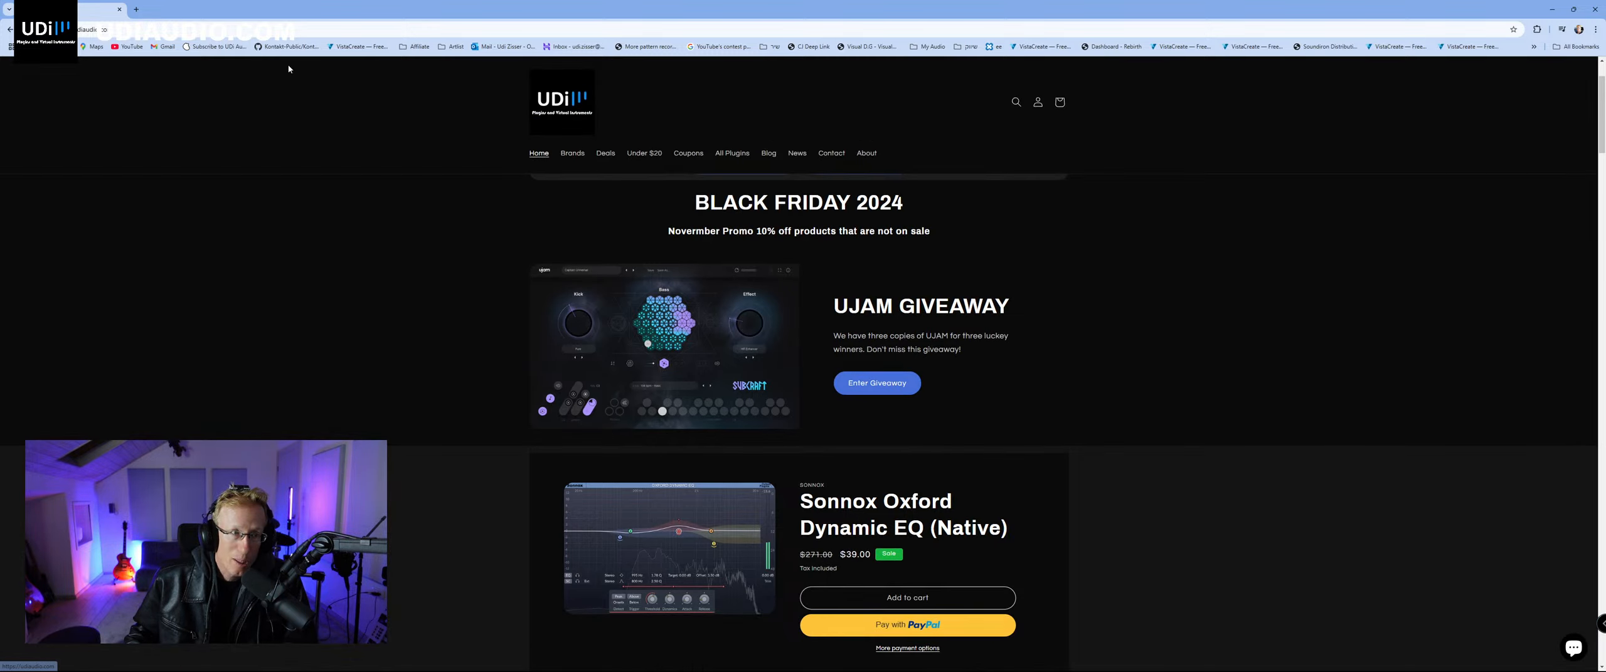
# Step: View the UJAM SUBCRAFT - Bass Synth Giveaway page and return to the store's home page
pyautogui.rightClick(227, 31)
pyautogui.click(294, 118)
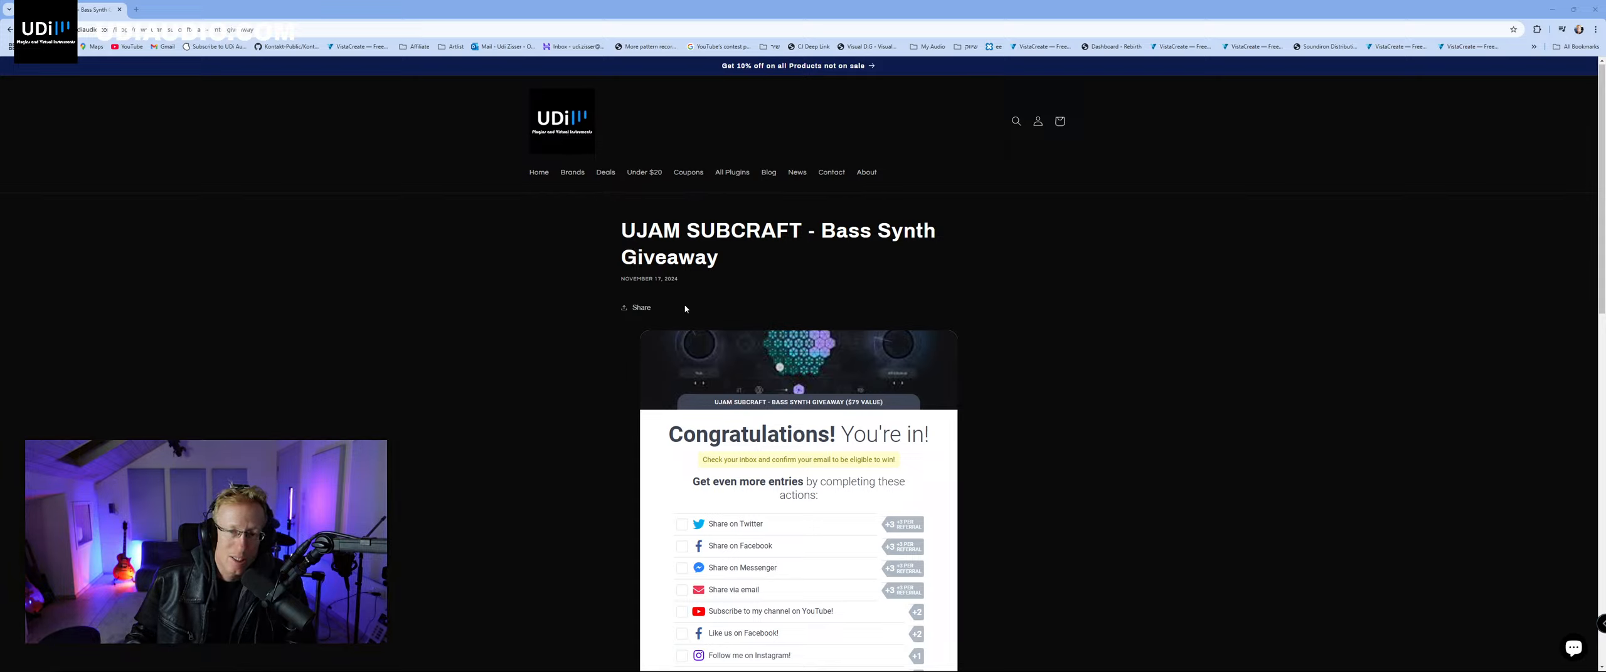
pyautogui.click(563, 124)
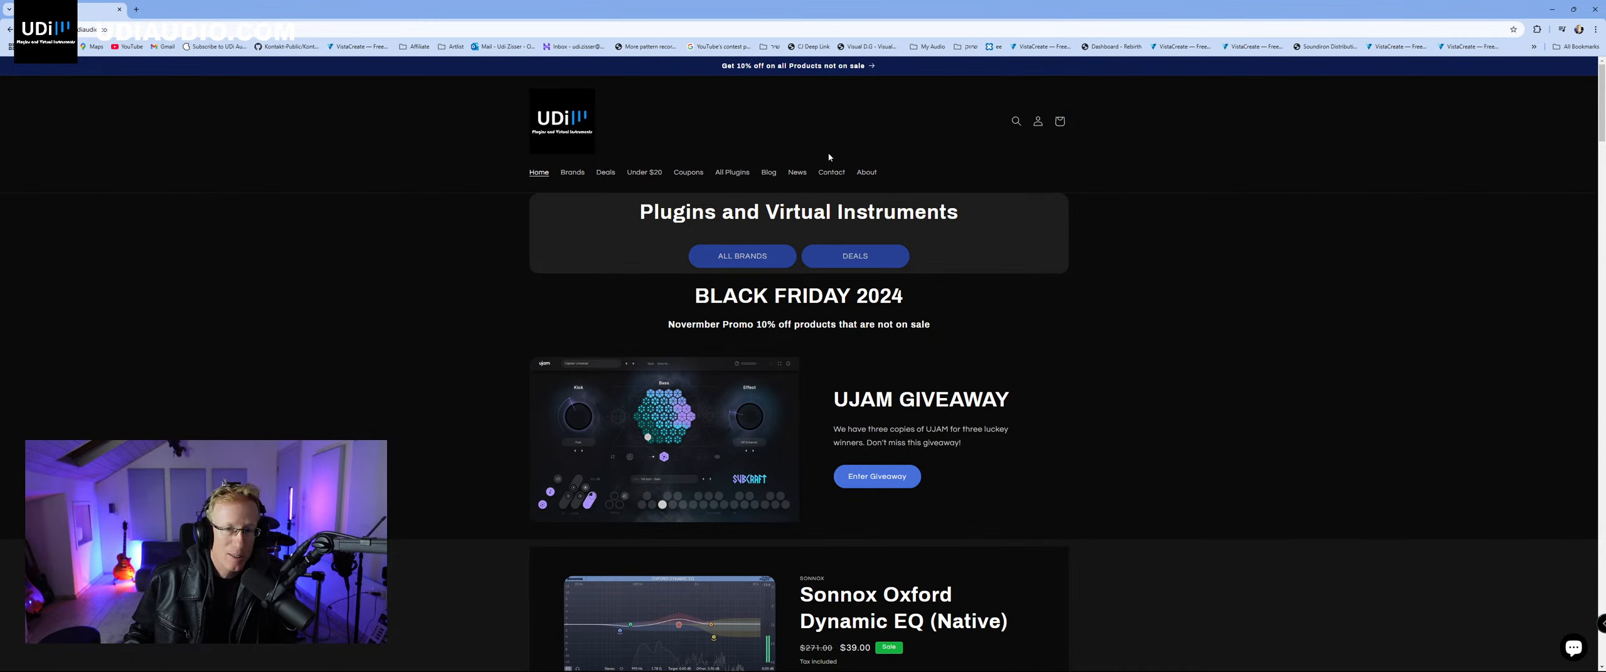
# Step: Switch from the browser to Cubase and add an instrument track with Addictive Drums 2 routed to Stereo Out
pyautogui.click(1551, 9)
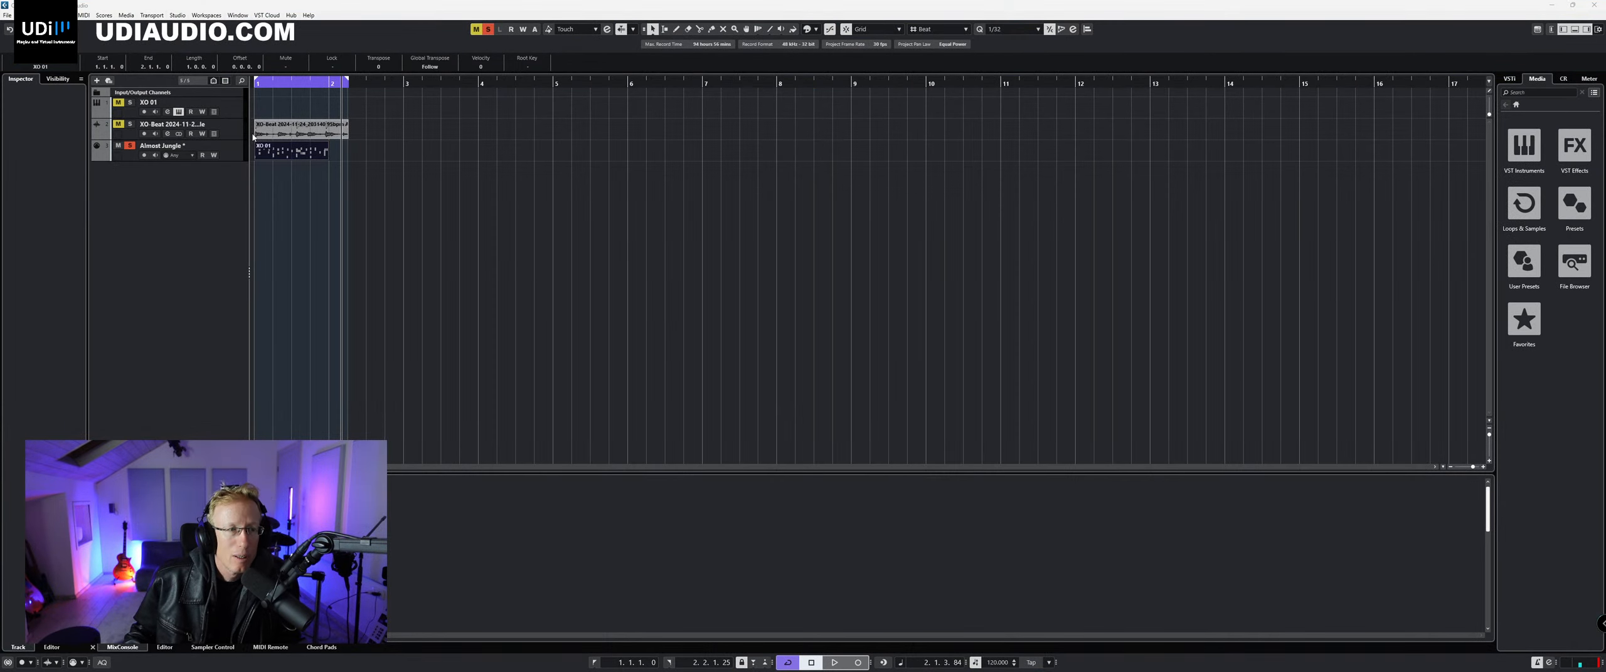
pyautogui.click(209, 196)
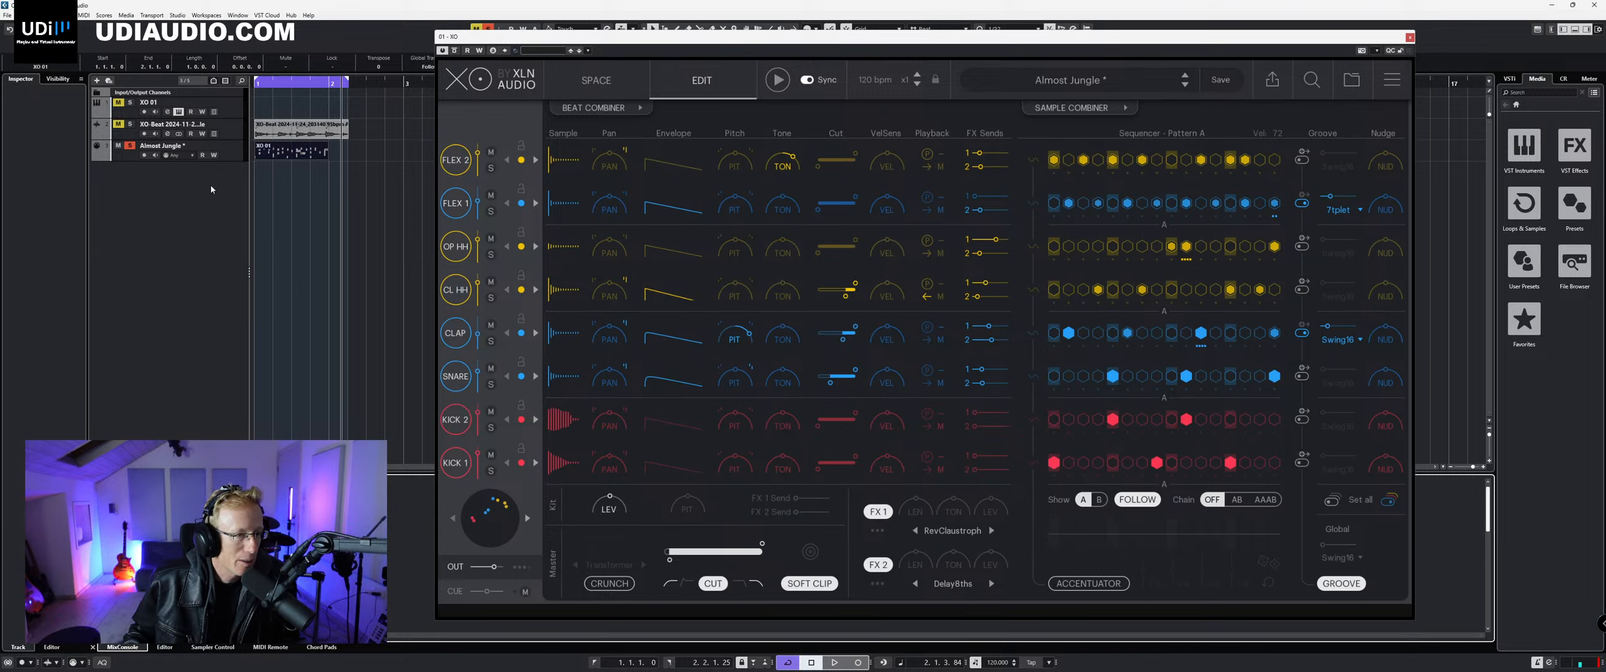
pyautogui.rightClick(210, 189)
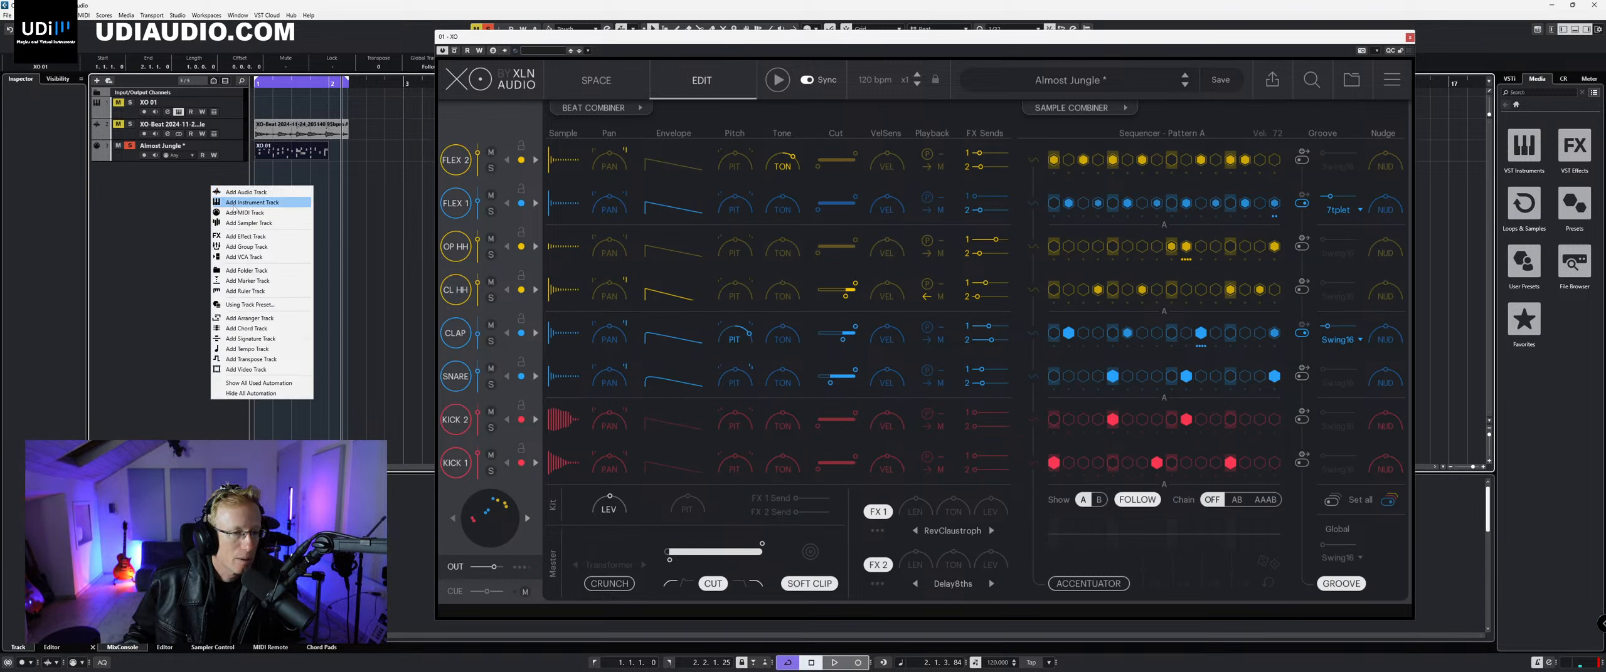
pyautogui.click(235, 204)
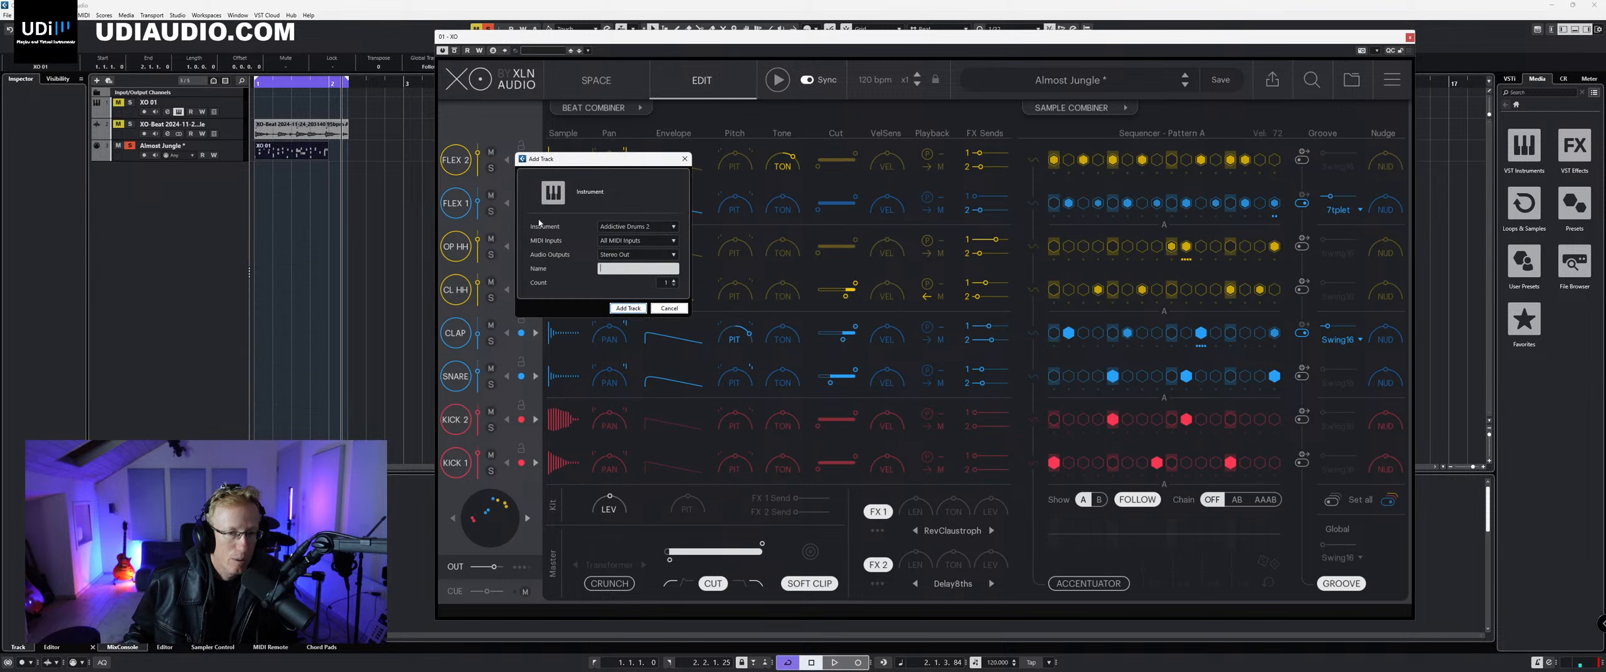
pyautogui.click(624, 309)
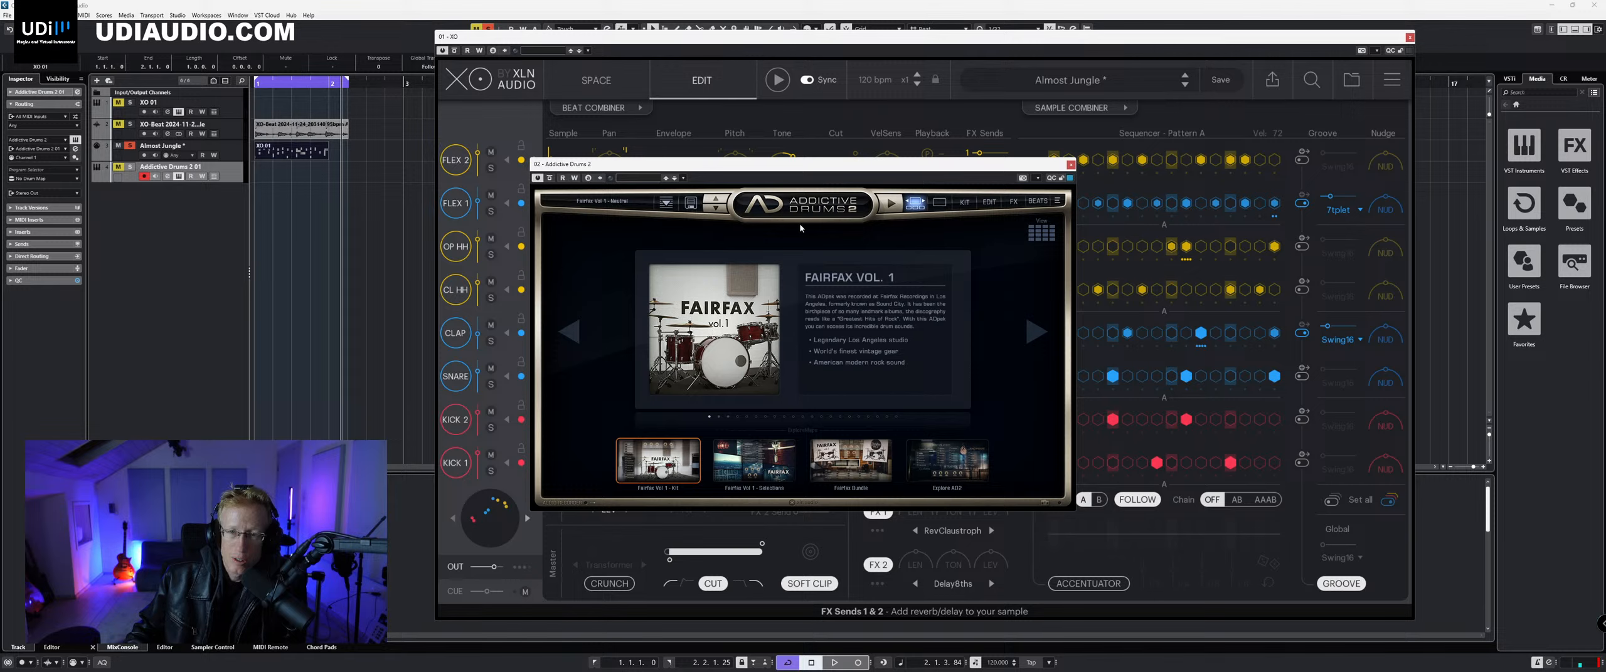
# Step: Load the Vintage Dry Sideburns preset in Addictive Drums 2 and play its preview with the track soloed
pyautogui.click(614, 204)
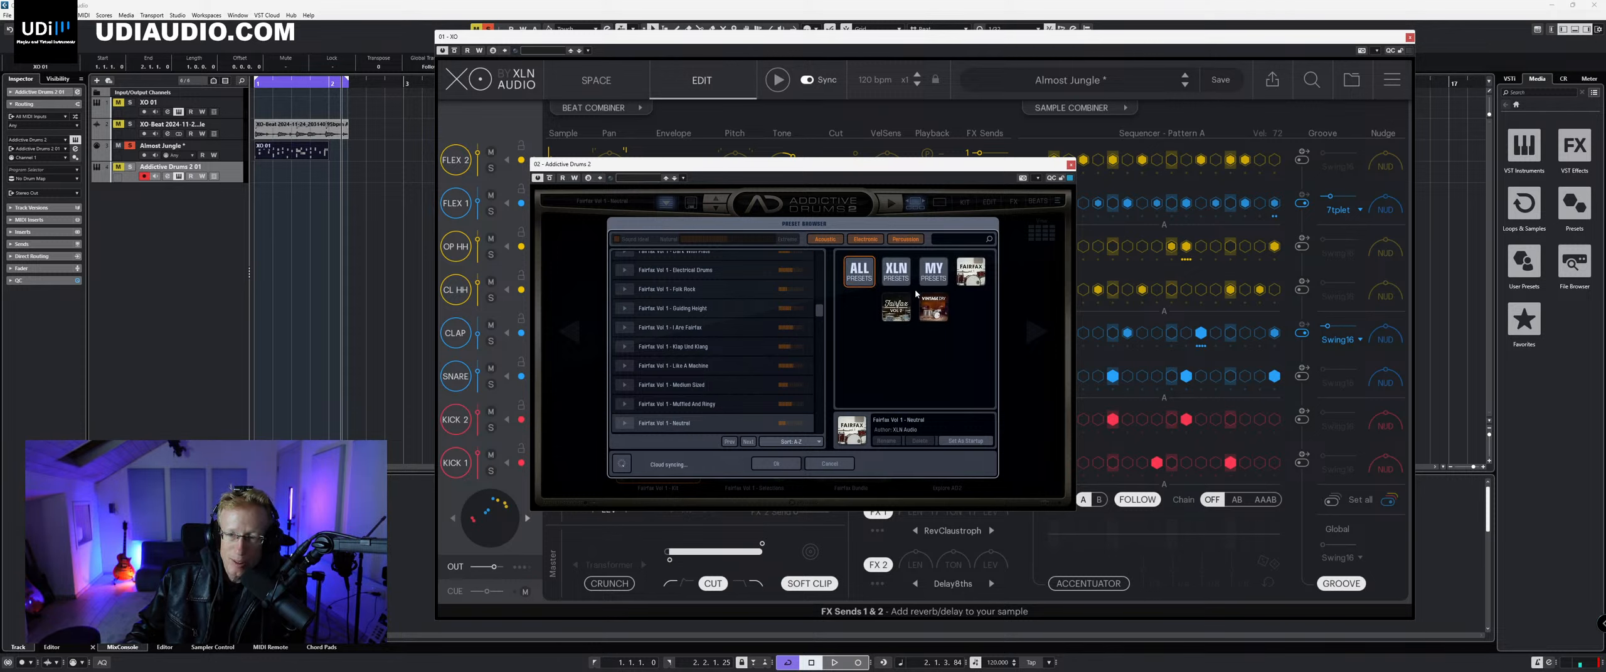
pyautogui.click(908, 321)
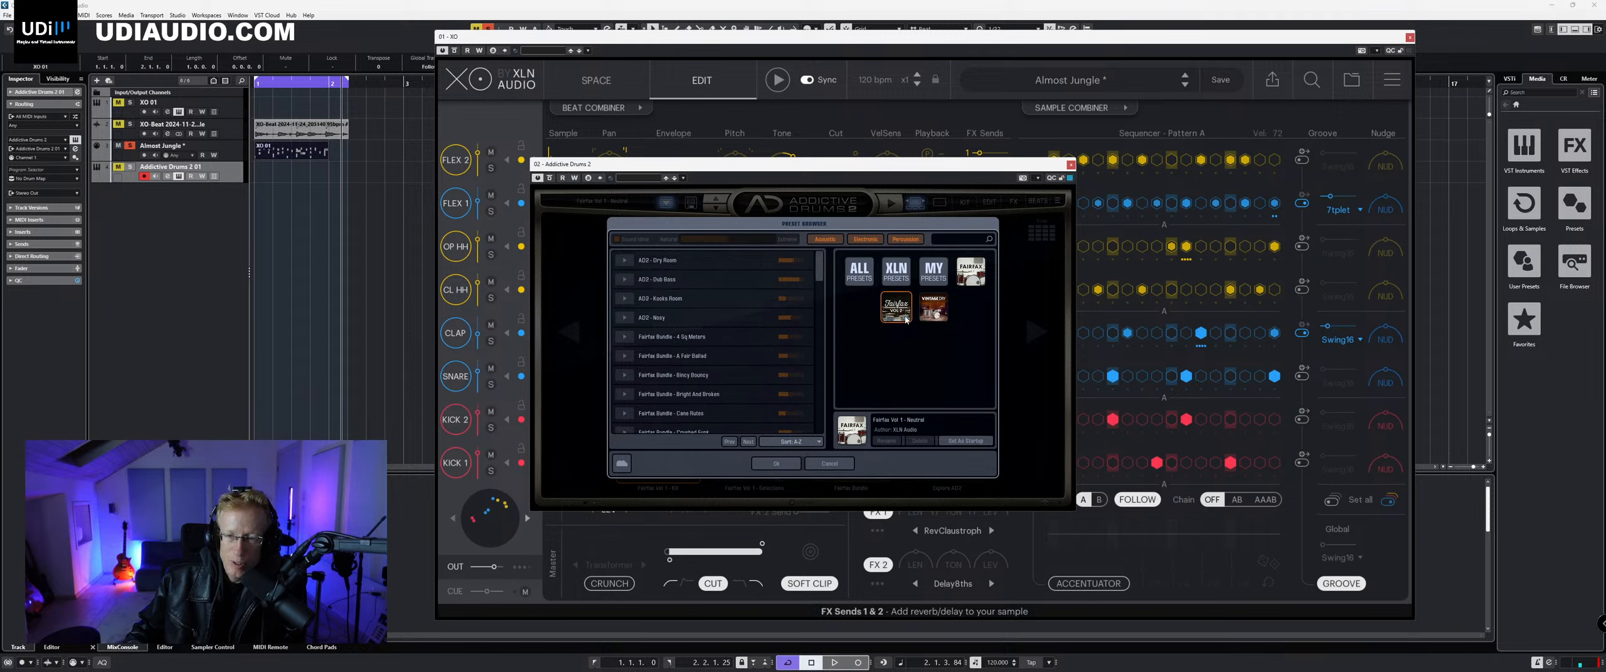
pyautogui.click(930, 311)
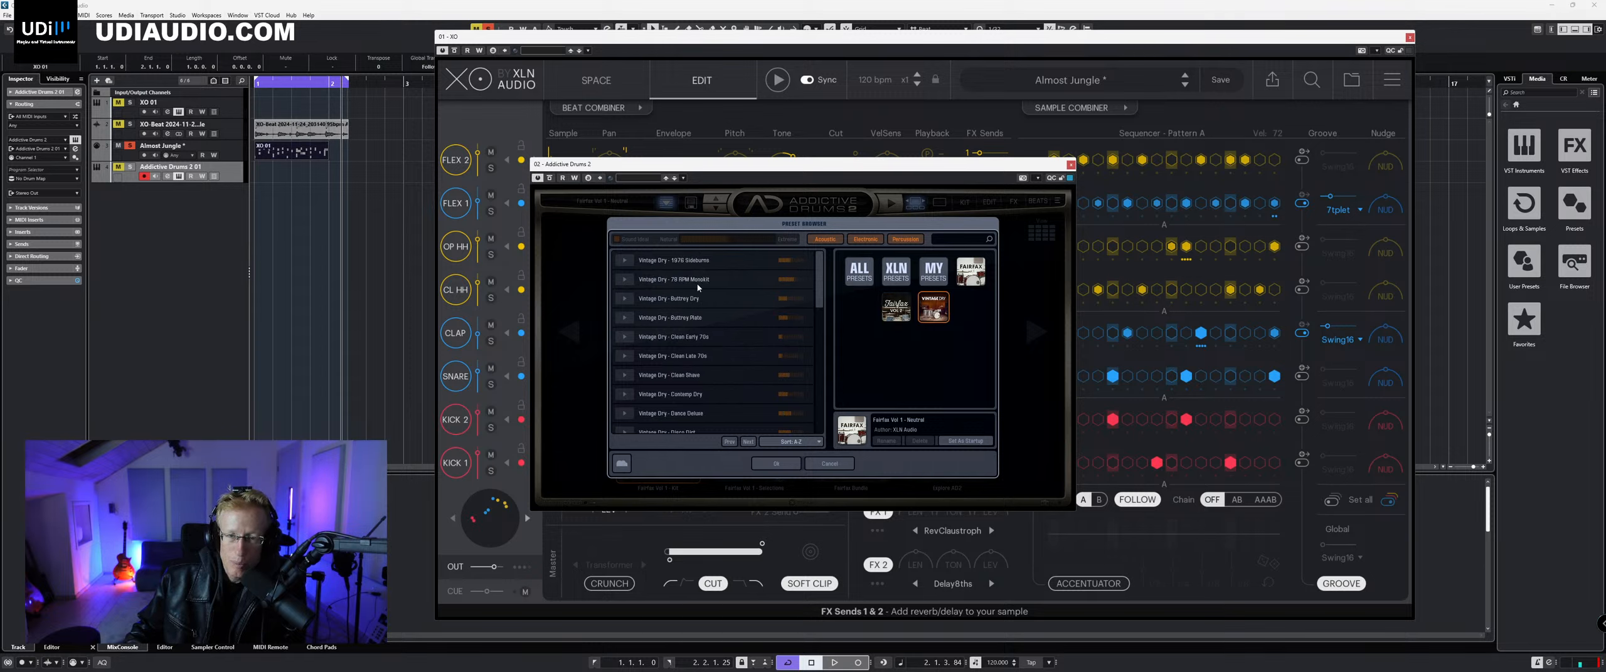
pyautogui.click(750, 442)
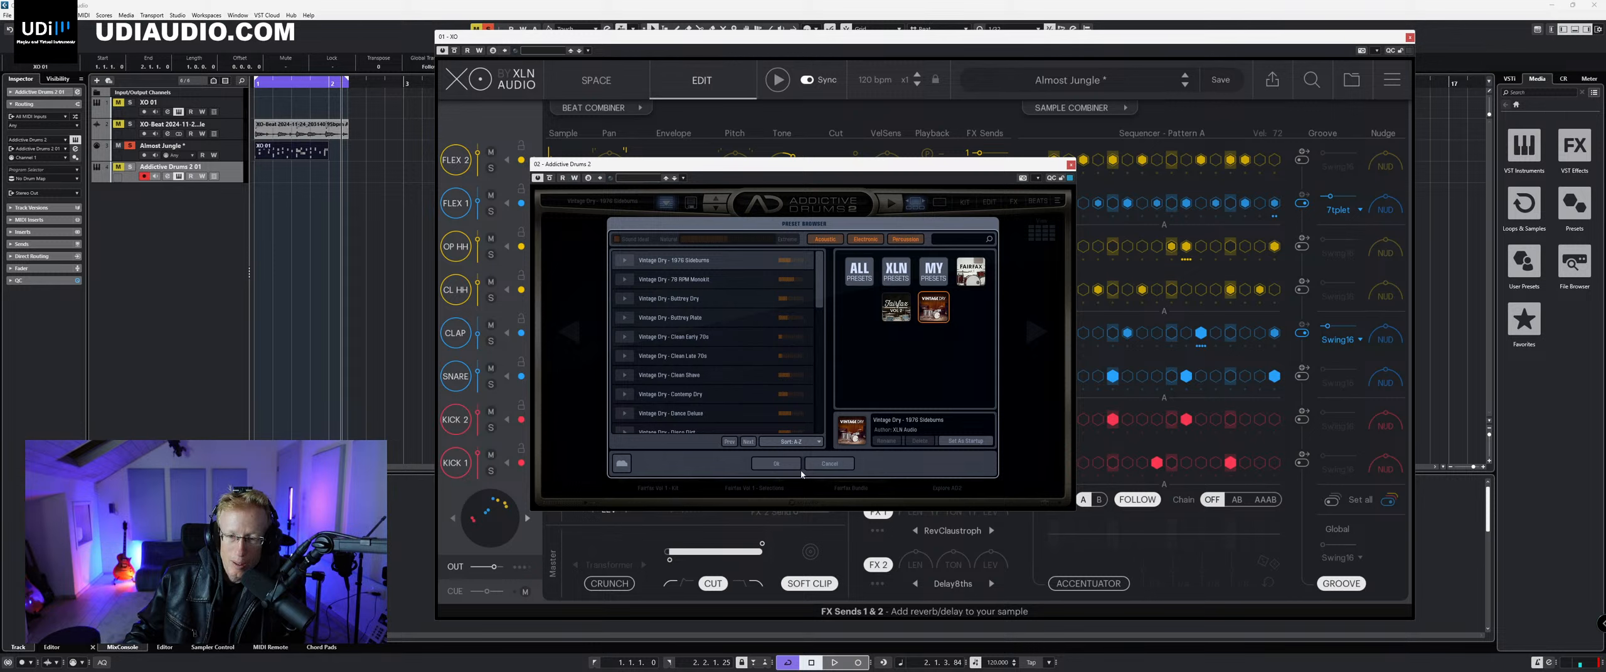
pyautogui.click(776, 464)
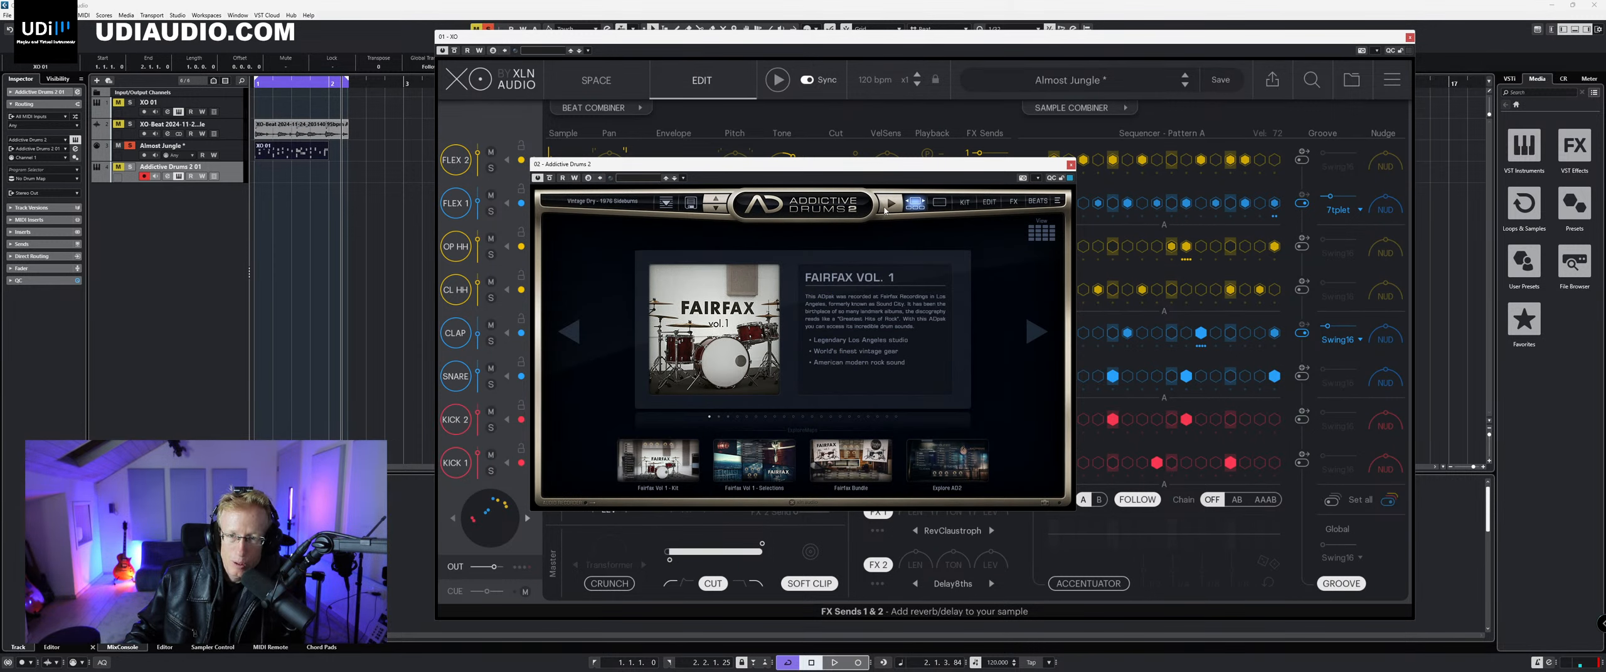
pyautogui.click(890, 203)
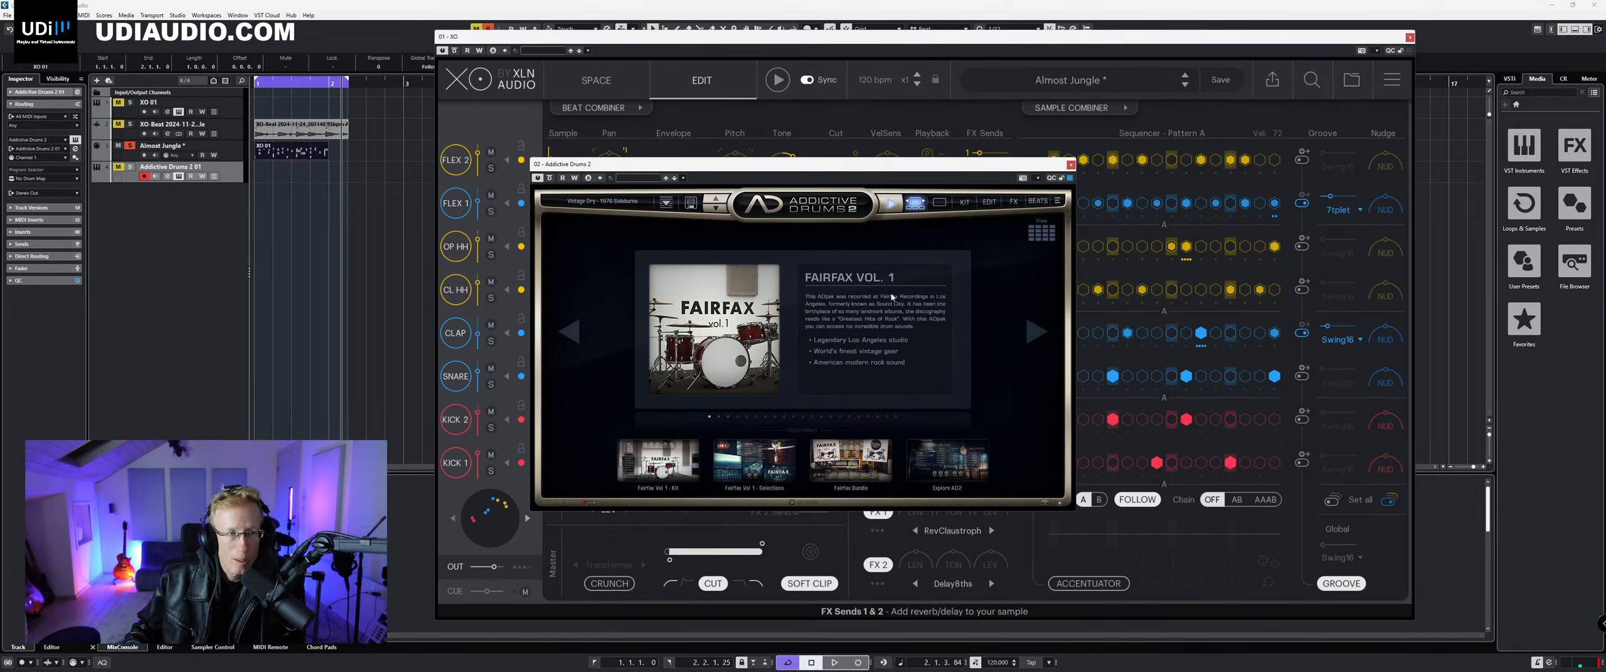
pyautogui.click(129, 146)
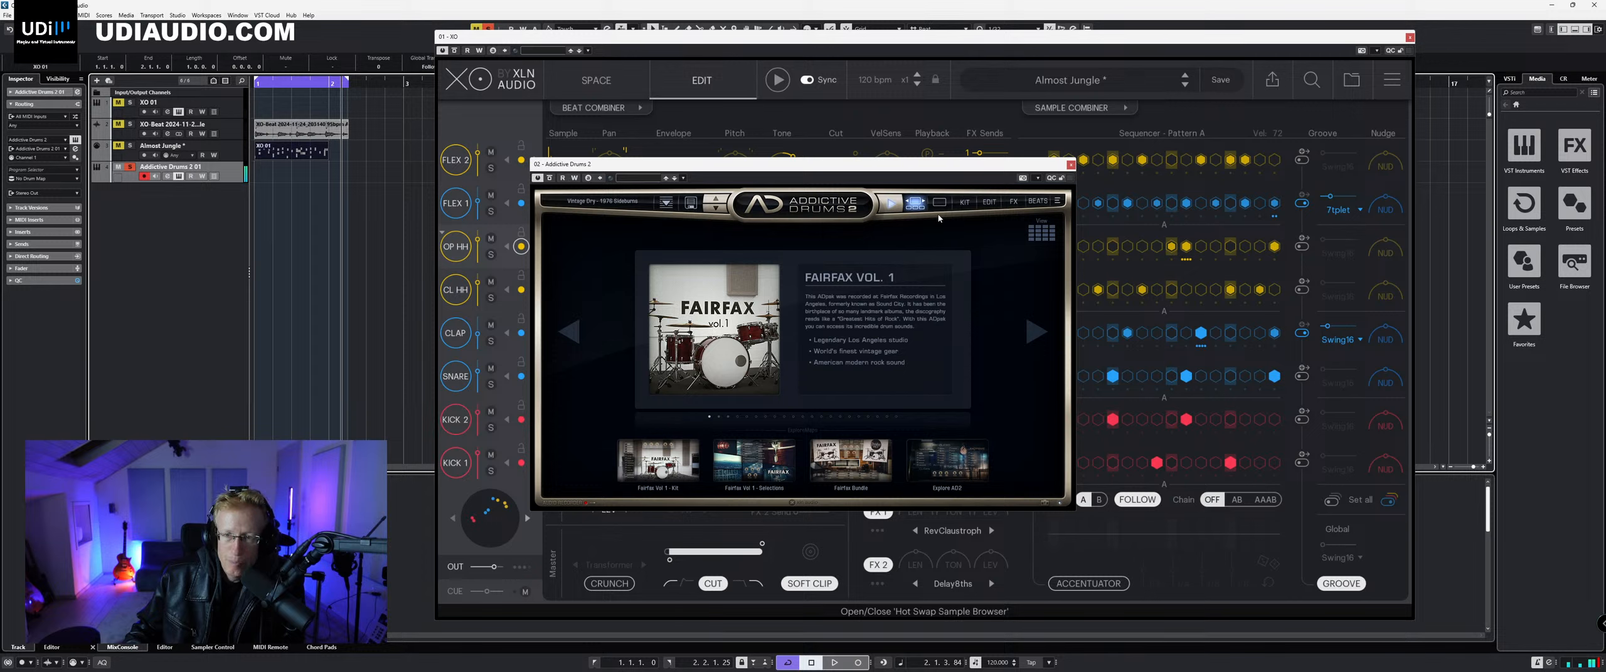
# Step: View the kit pieces and examine the channel settings of the kick, snare and hi-hat
pyautogui.click(964, 203)
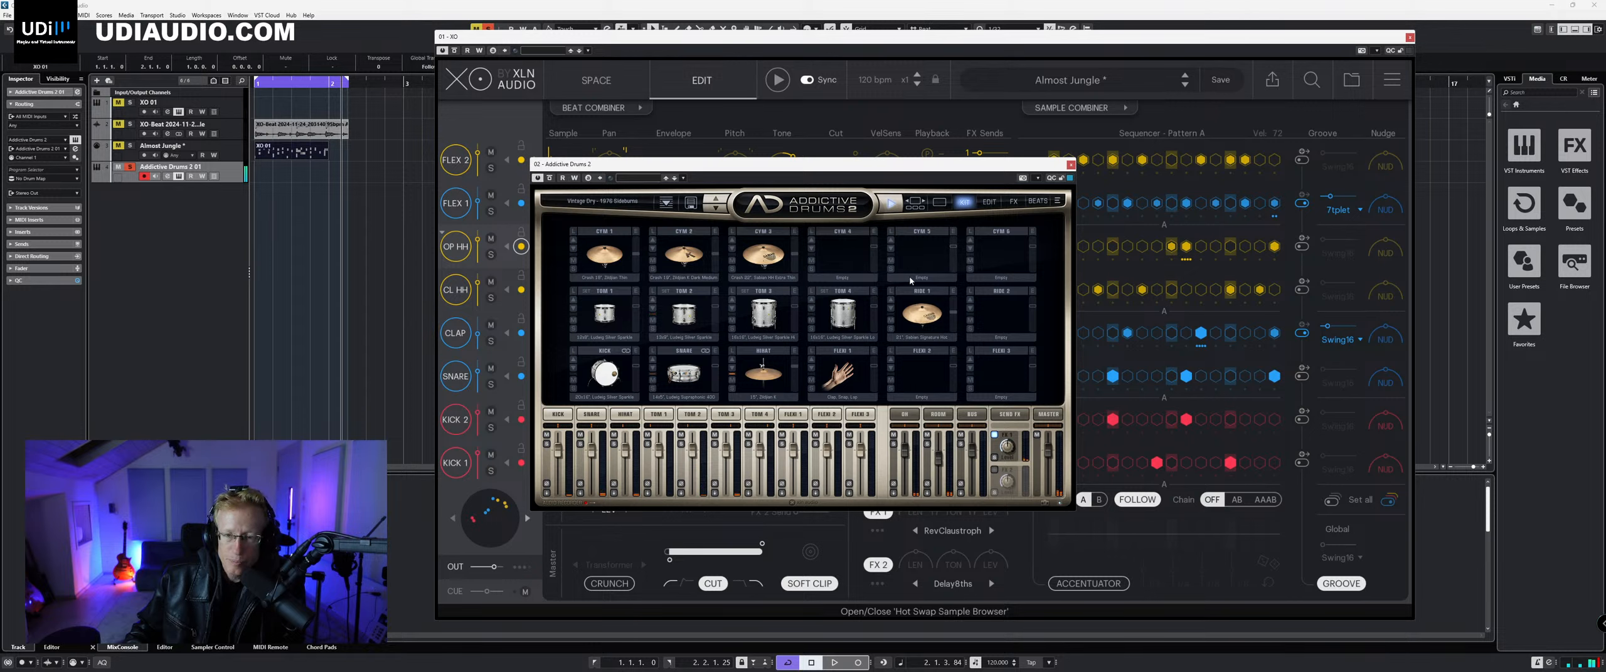
pyautogui.click(567, 415)
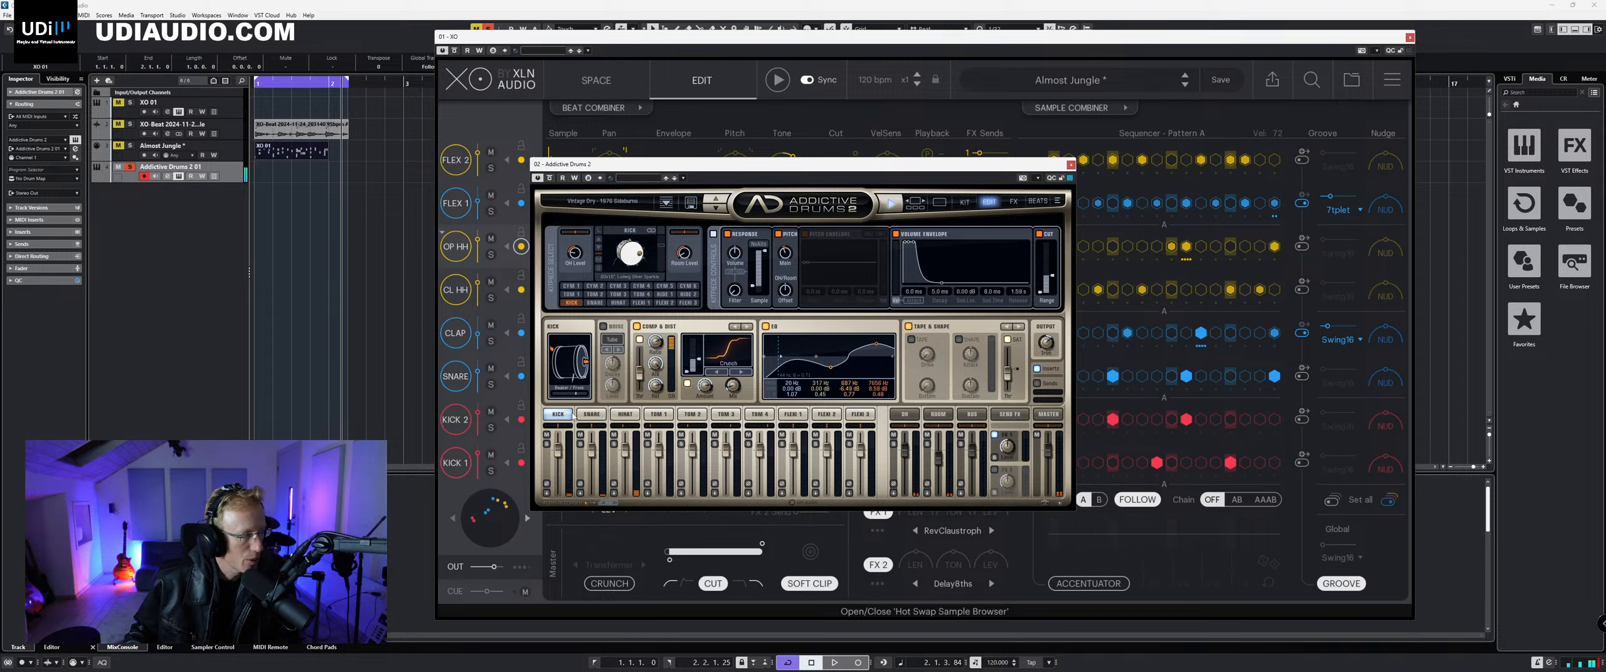
pyautogui.click(592, 414)
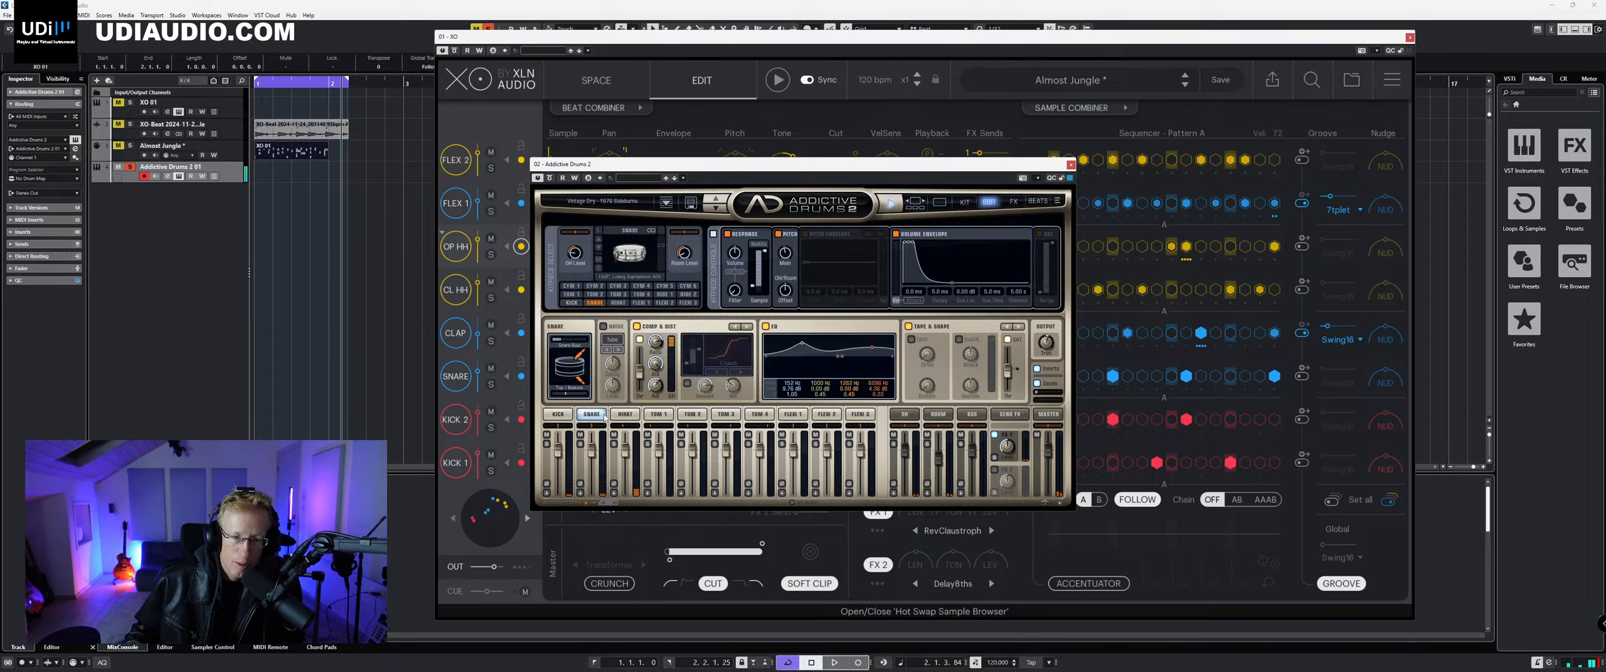
pyautogui.click(624, 415)
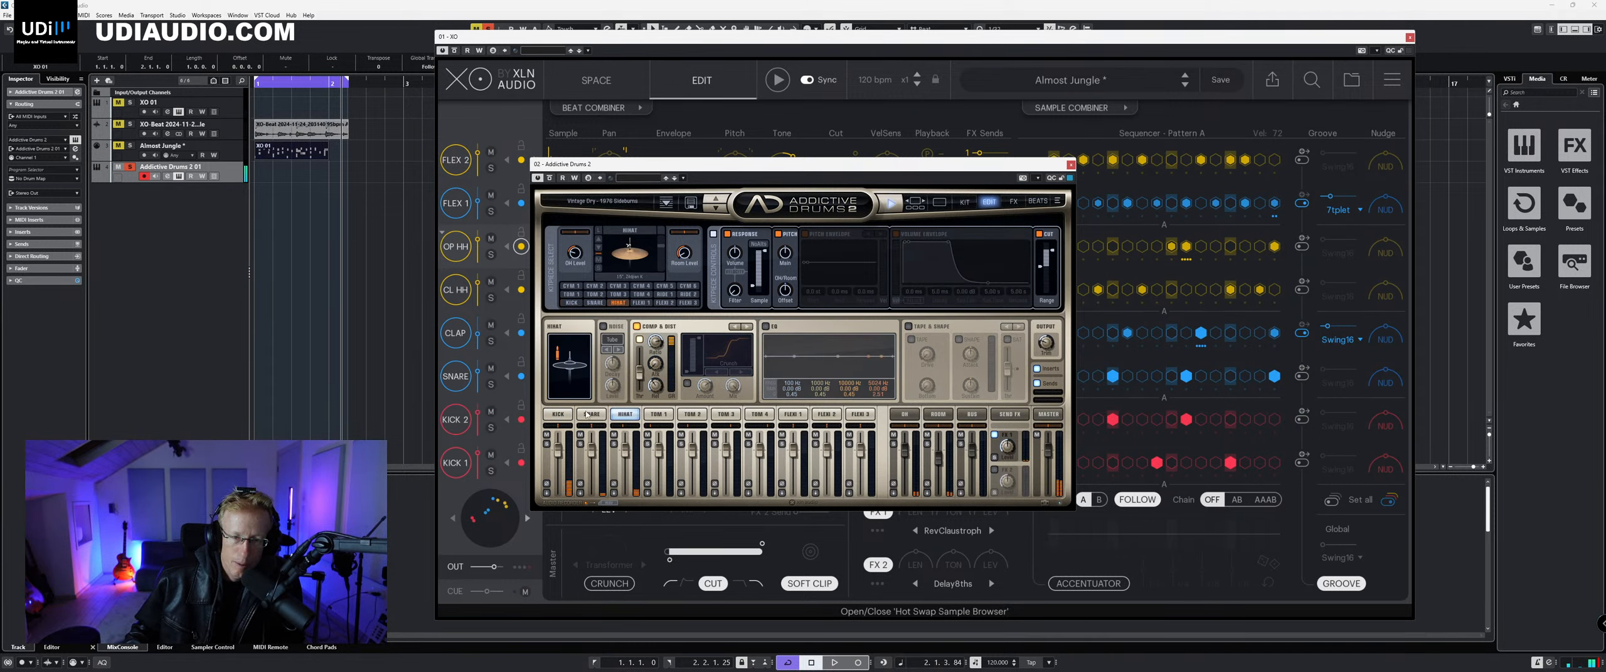
pyautogui.click(557, 415)
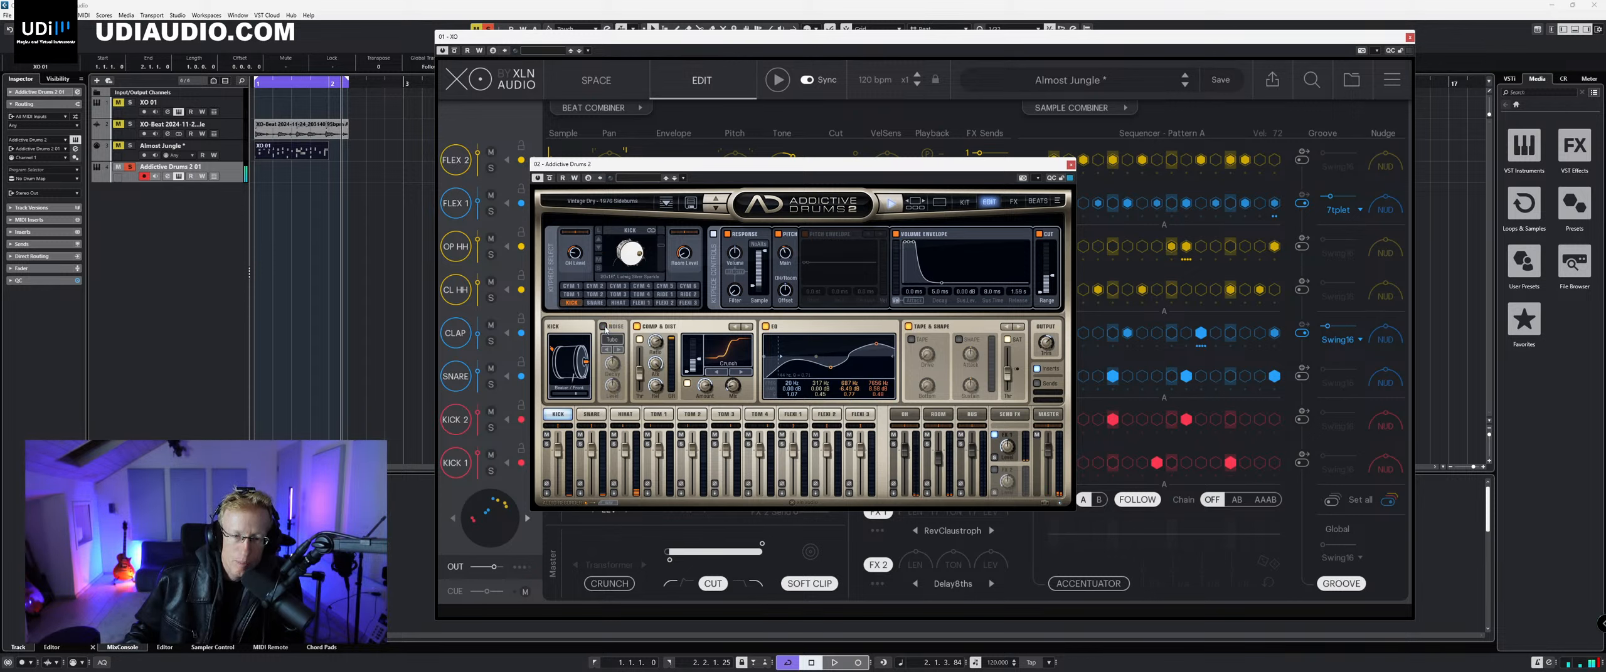
# Step: Try the kick channel's Noise and Tape effects on and off, and adjust its Cut range
pyautogui.click(603, 327)
pyautogui.click(604, 327)
pyautogui.click(604, 328)
pyautogui.click(604, 327)
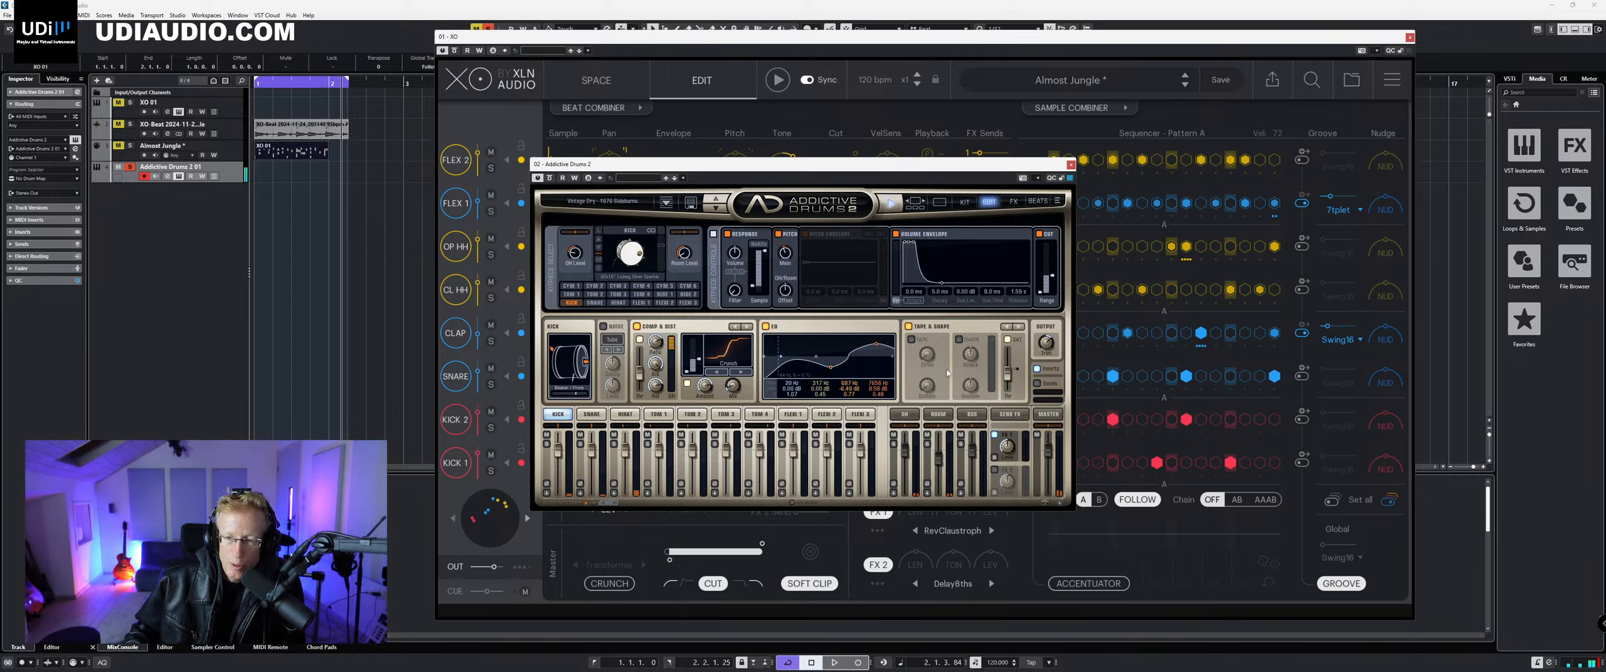
pyautogui.click(911, 340)
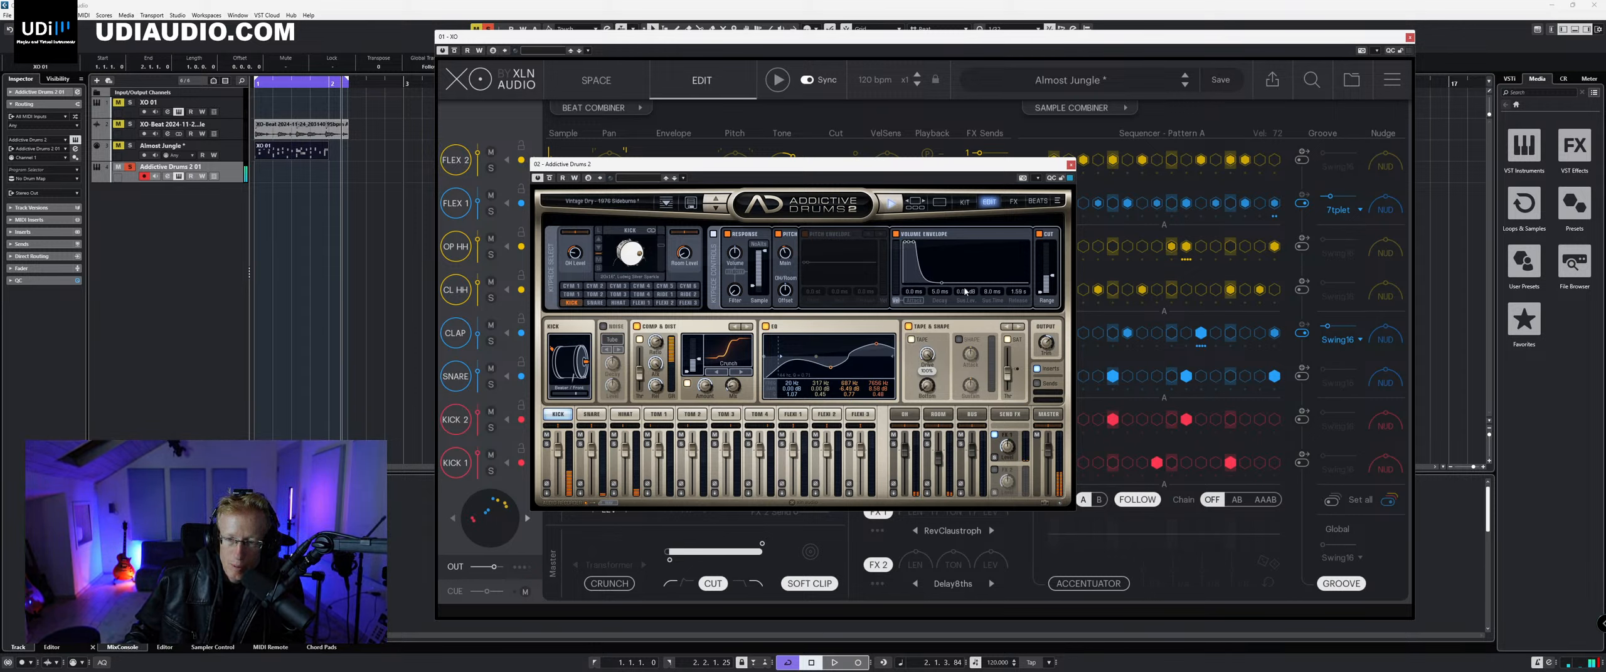
pyautogui.click(911, 340)
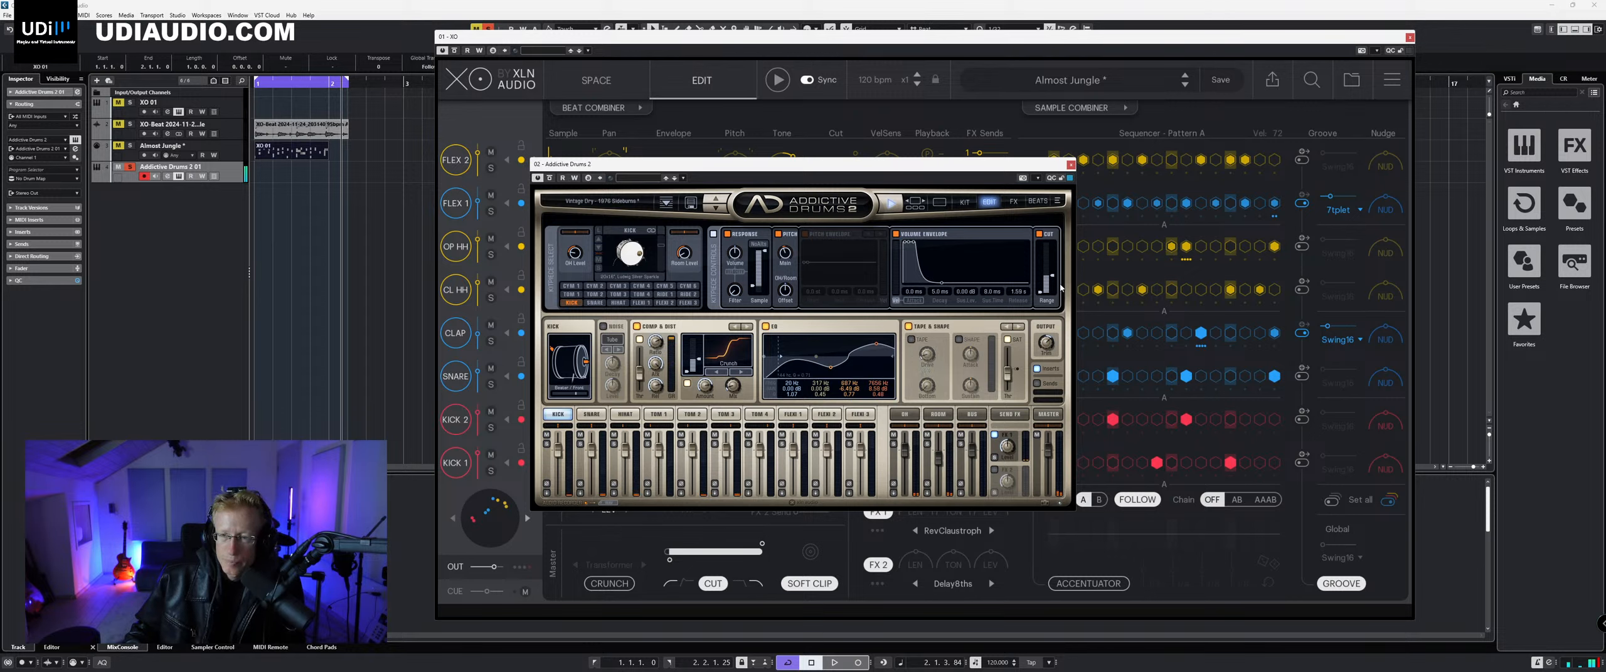
pyautogui.moveTo(1046, 282)
pyautogui.mouseDown()
pyautogui.moveTo(1054, 253)
pyautogui.moveTo(1049, 273)
pyautogui.mouseUp()
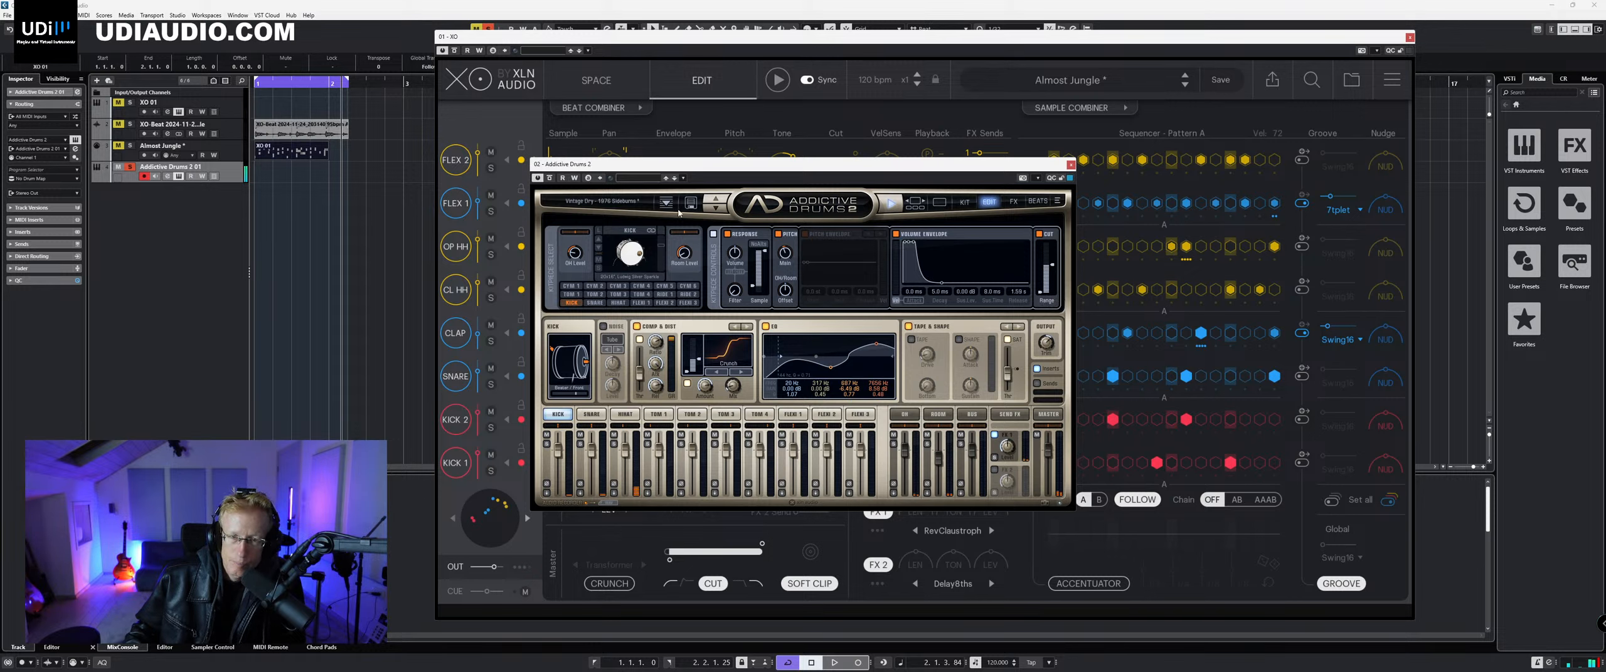
# Step: Load the next Vintage Dry preset and look through the gallery, edit, kit, FX and beats pages
pyautogui.click(718, 208)
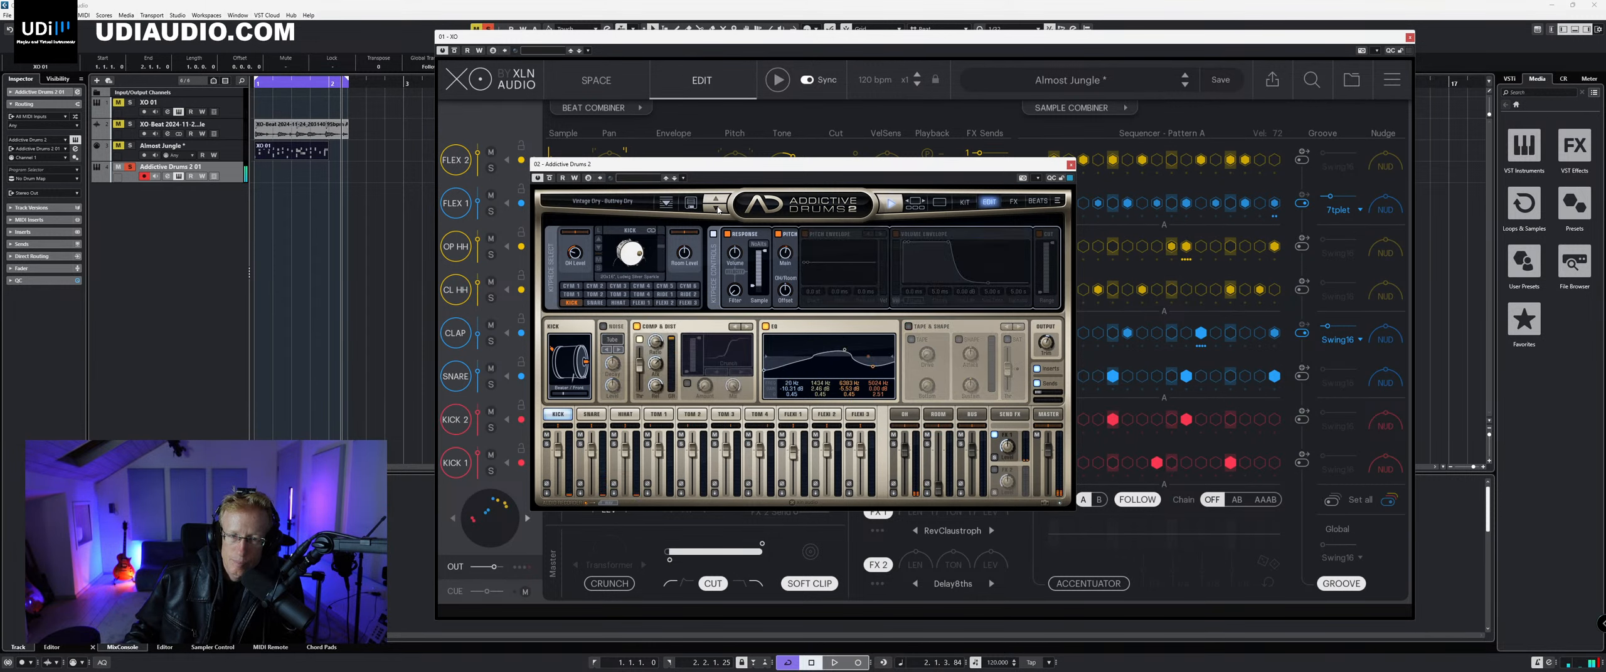
pyautogui.click(939, 202)
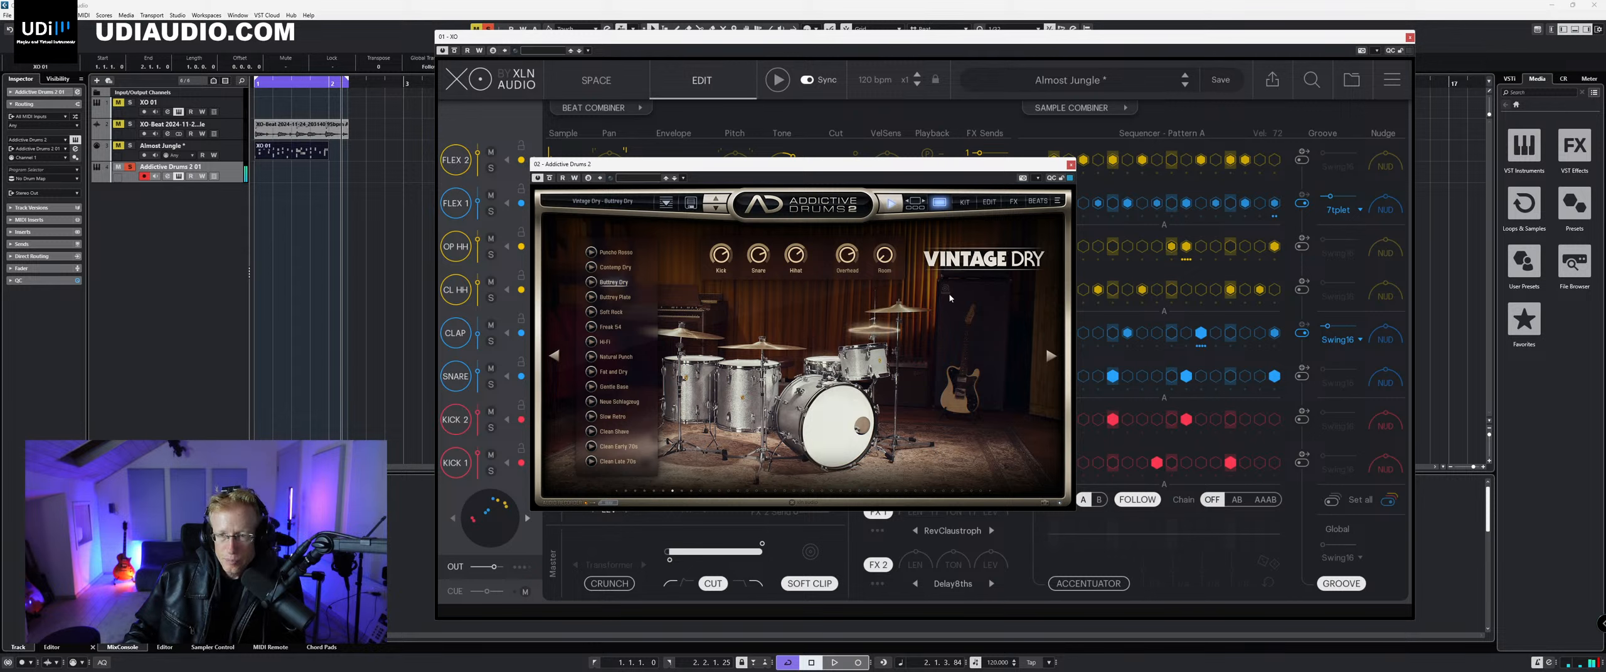
pyautogui.click(989, 202)
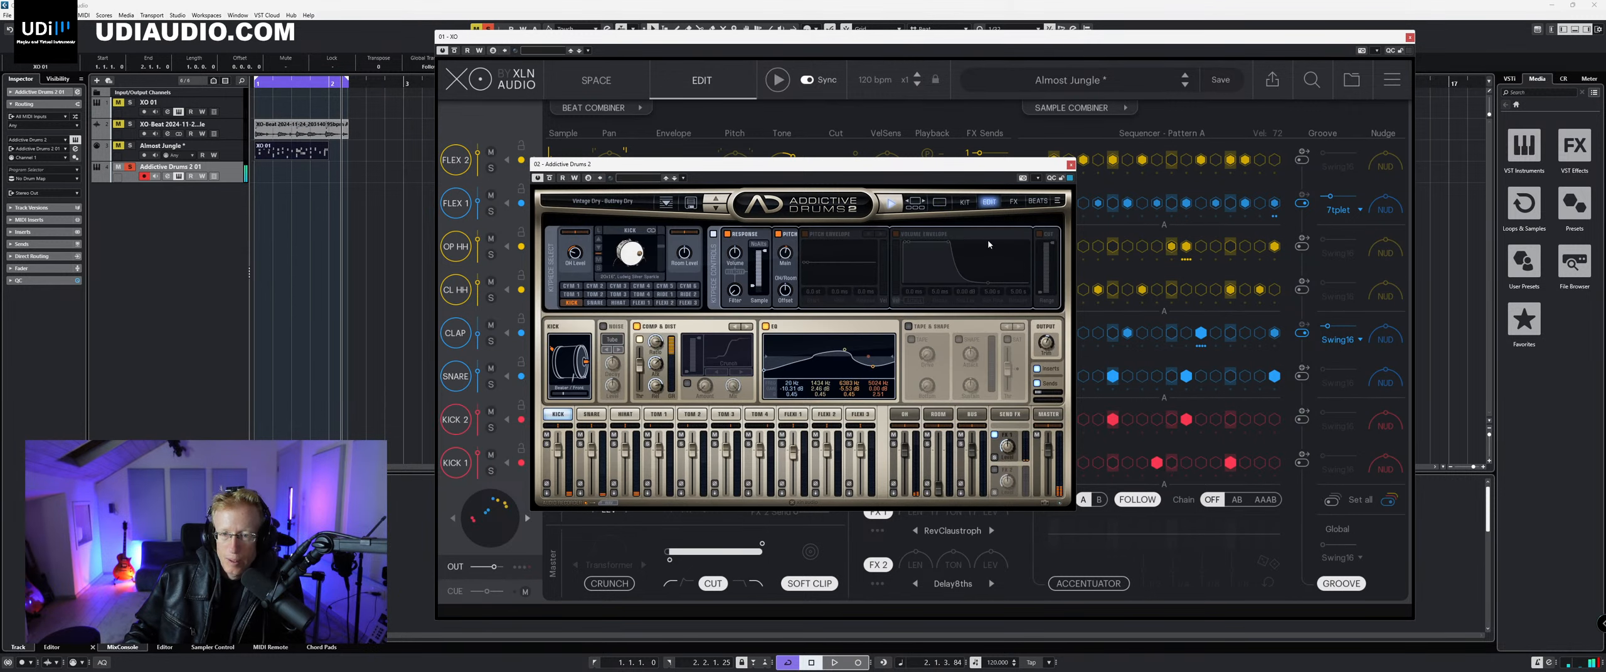
pyautogui.click(988, 204)
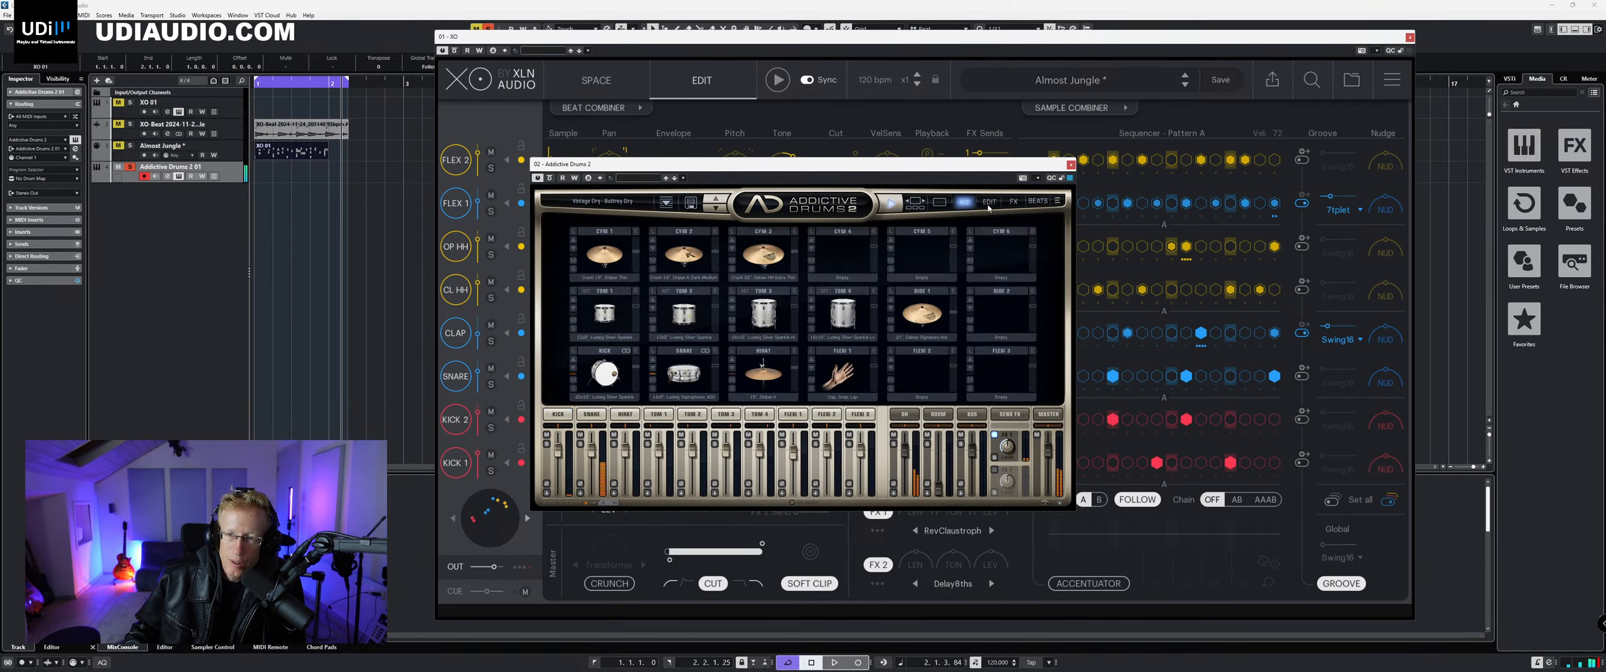
pyautogui.click(988, 207)
pyautogui.click(1013, 201)
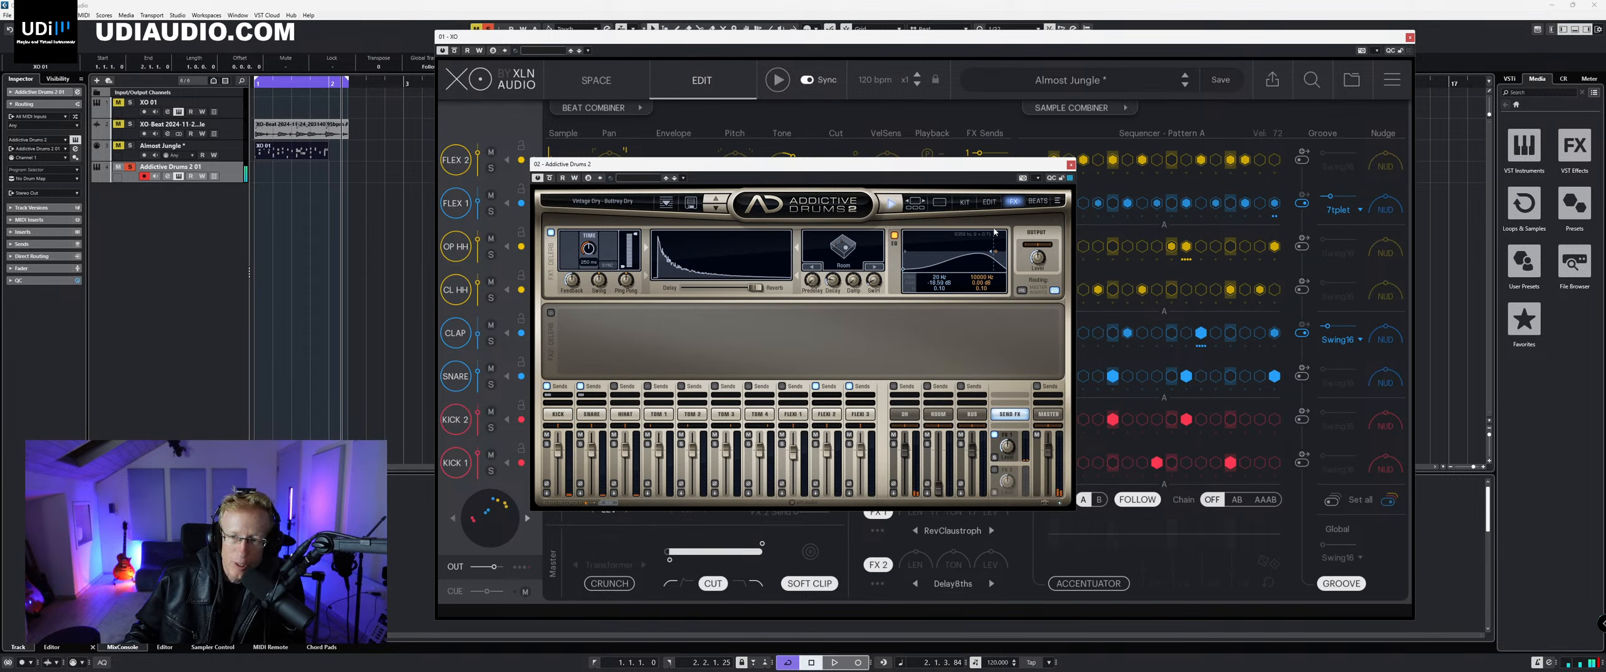
pyautogui.click(1037, 201)
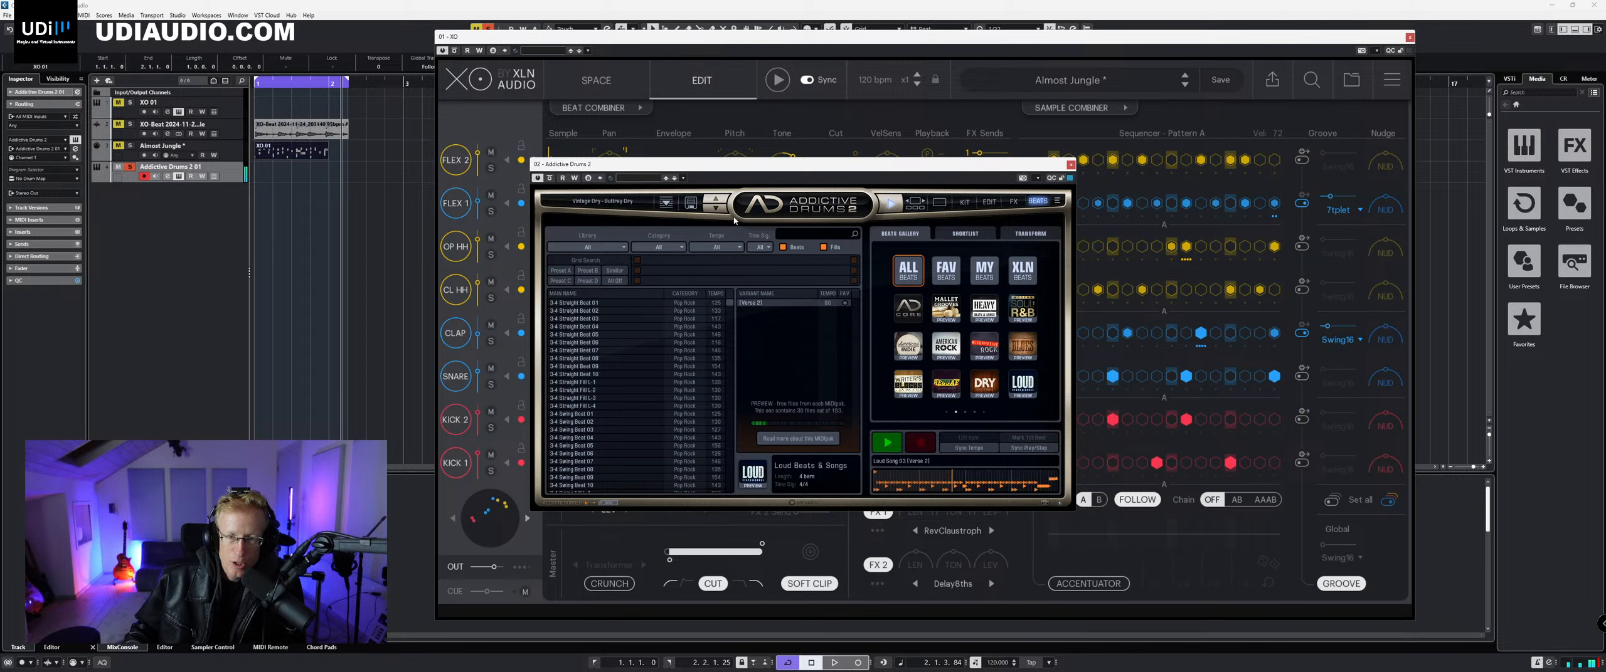
# Step: Stop the preview and place Alternative Rock Beat 03 on the Addictive Drums 2 track at bar 1
pyautogui.click(893, 207)
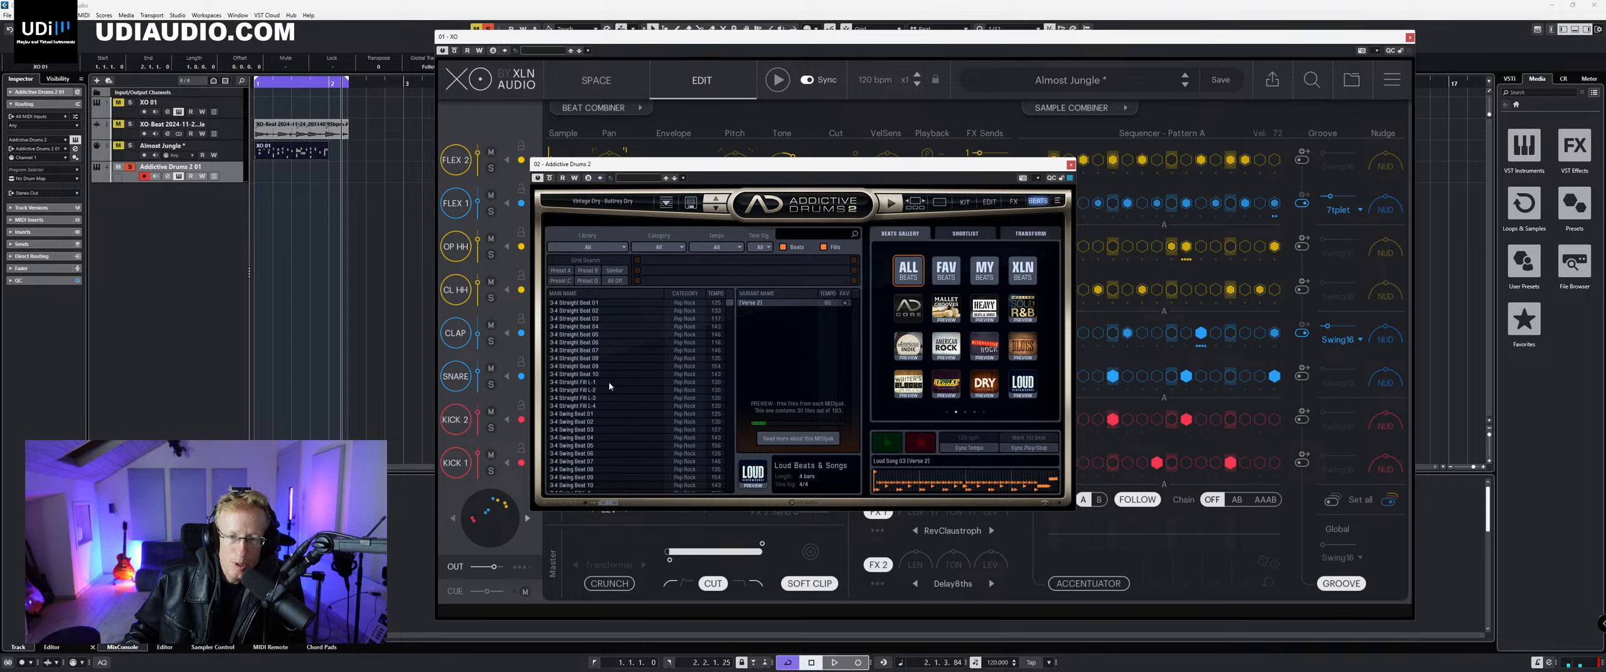
pyautogui.scroll(-8, 609, 385)
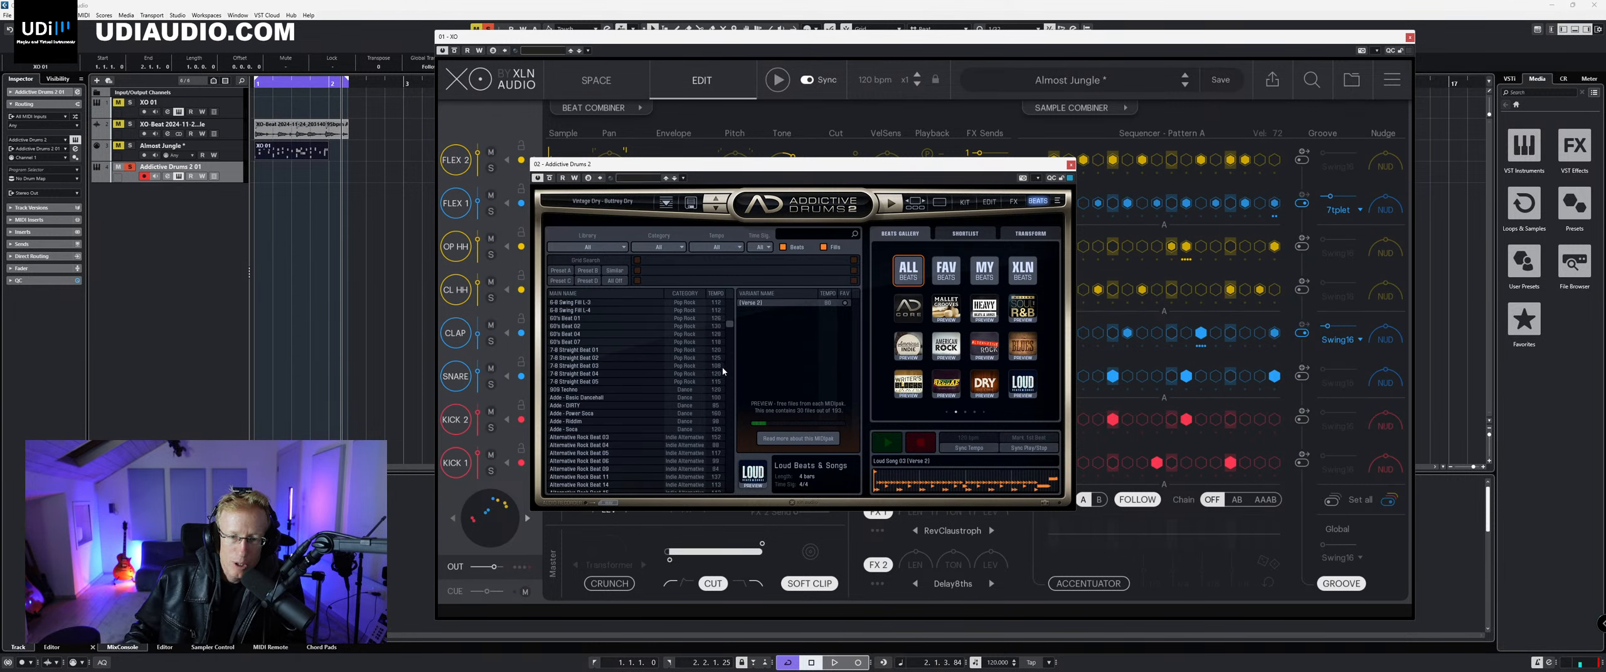
pyautogui.click(612, 439)
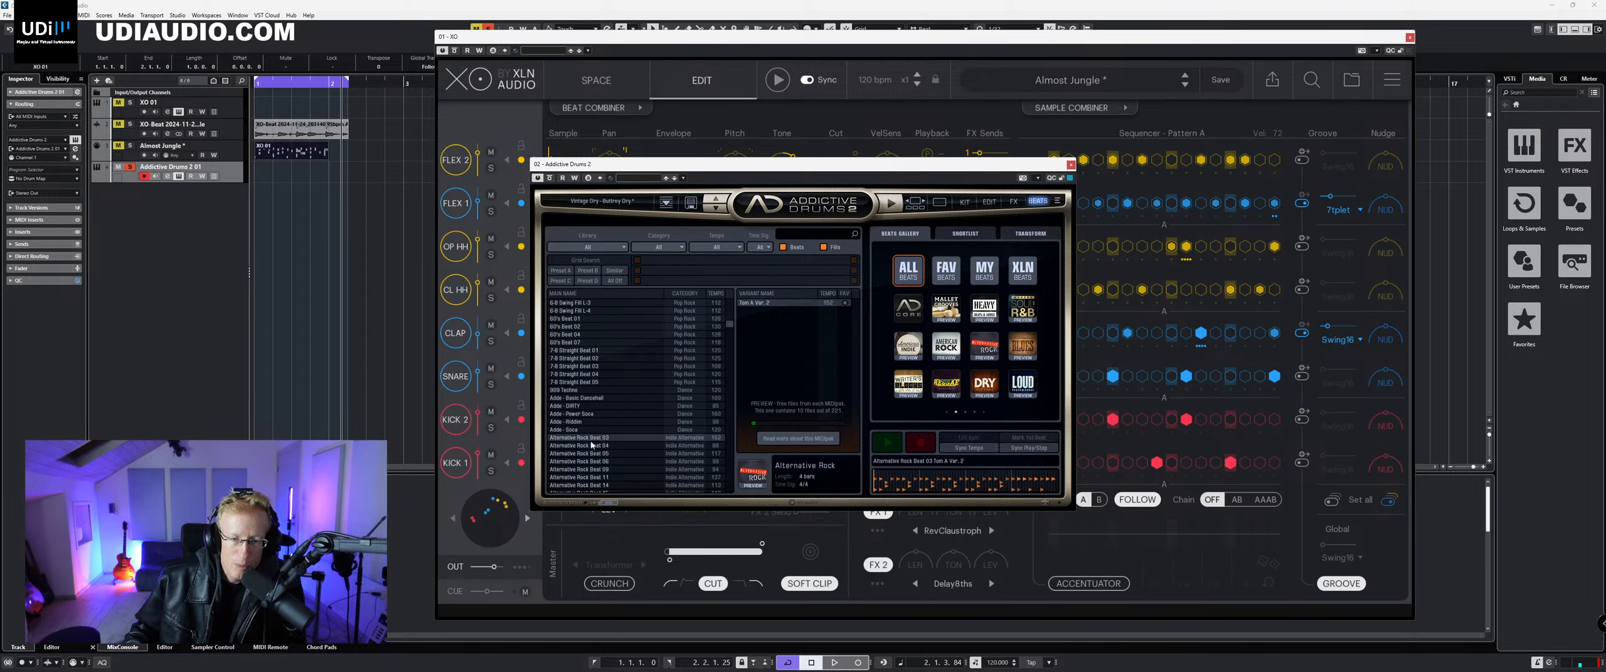
pyautogui.moveTo(593, 441); pyautogui.dragTo(264, 180)
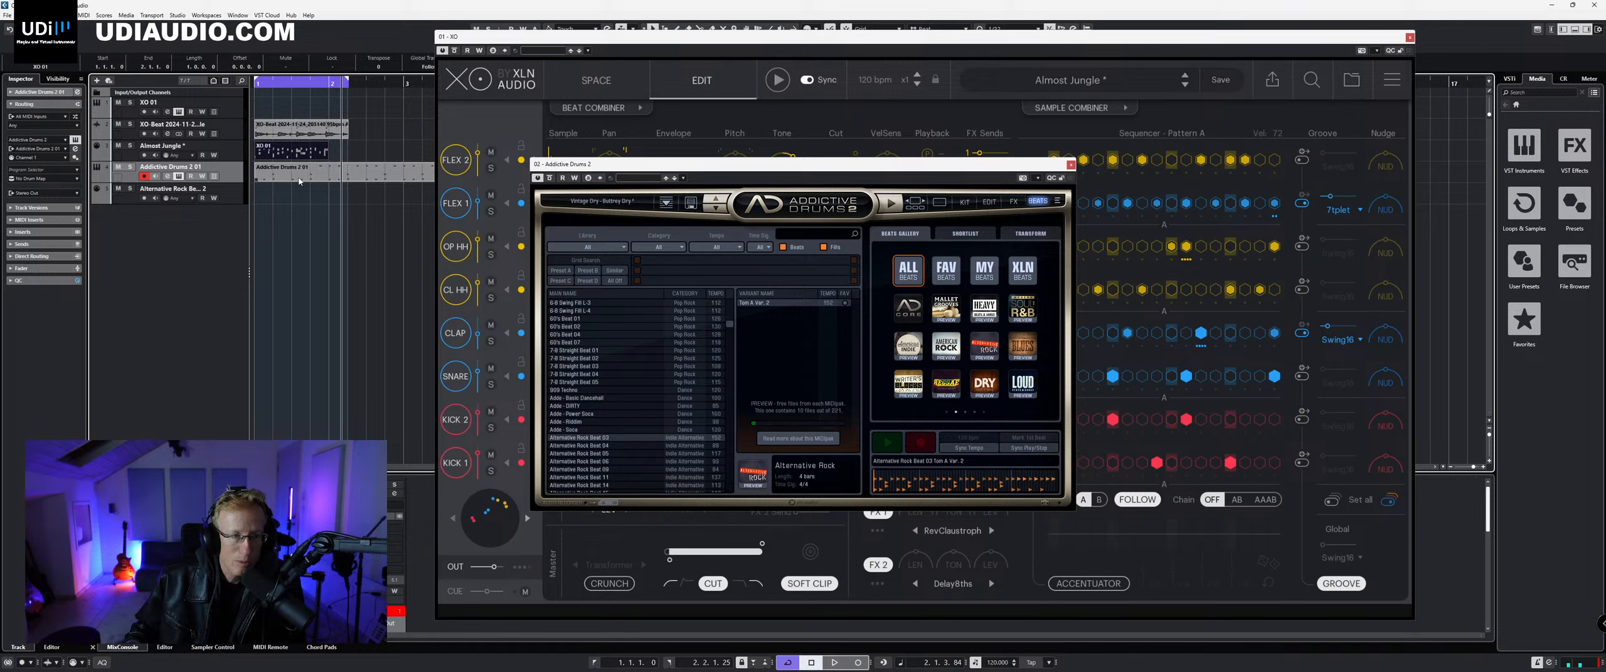
# Step: Set the loop range to the new beat clip, solo the Addictive Drums 2 track and start playback
pyautogui.click(300, 181)
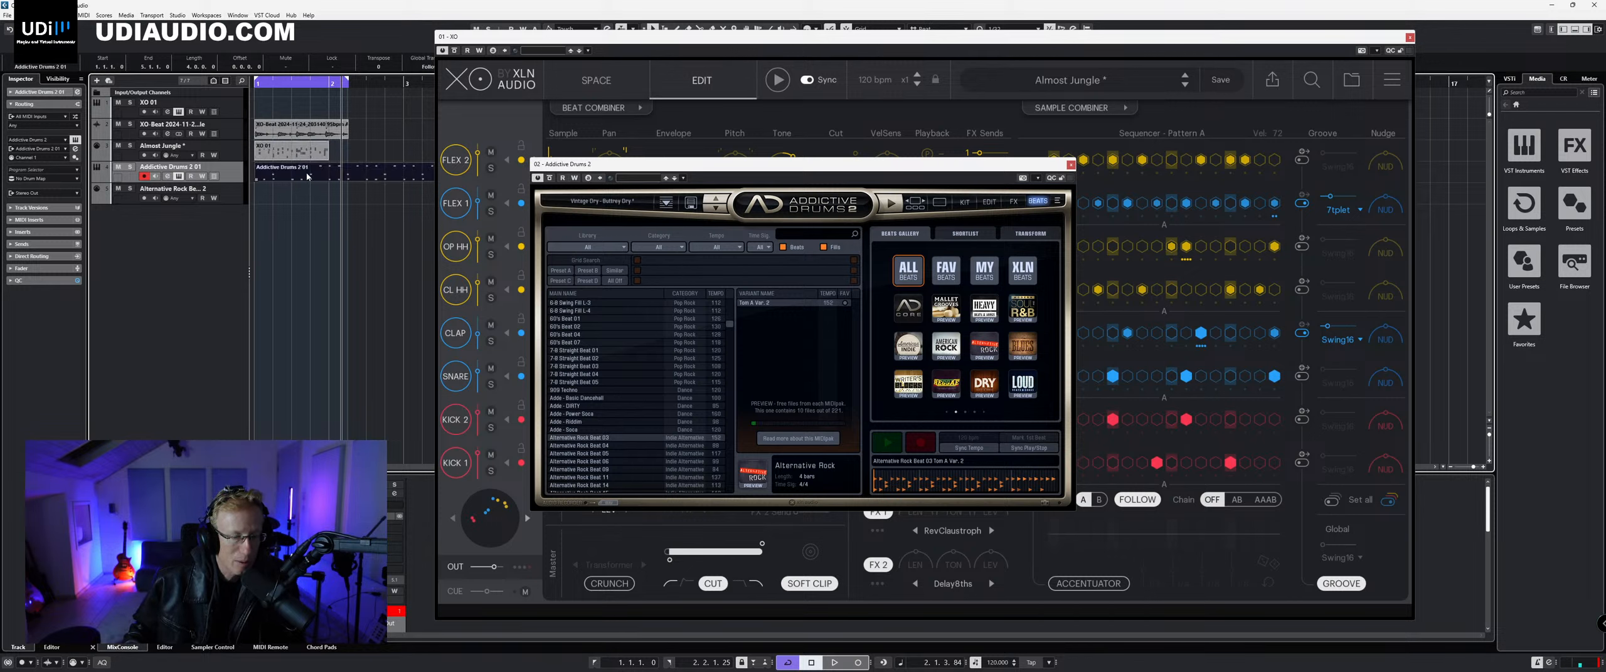
pyautogui.press('p')
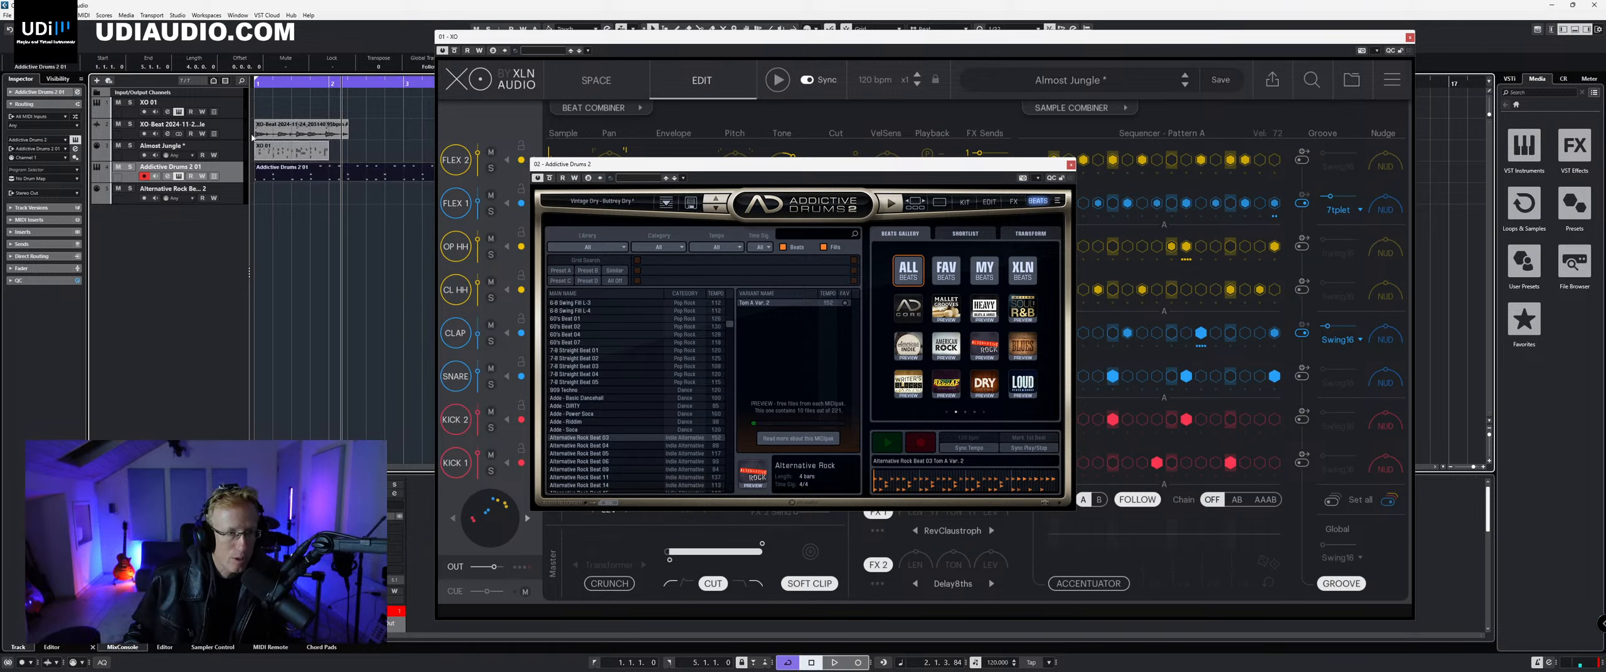
pyautogui.click(130, 168)
pyautogui.moveTo(341, 84); pyautogui.dragTo(191, 74)
pyautogui.press('space')
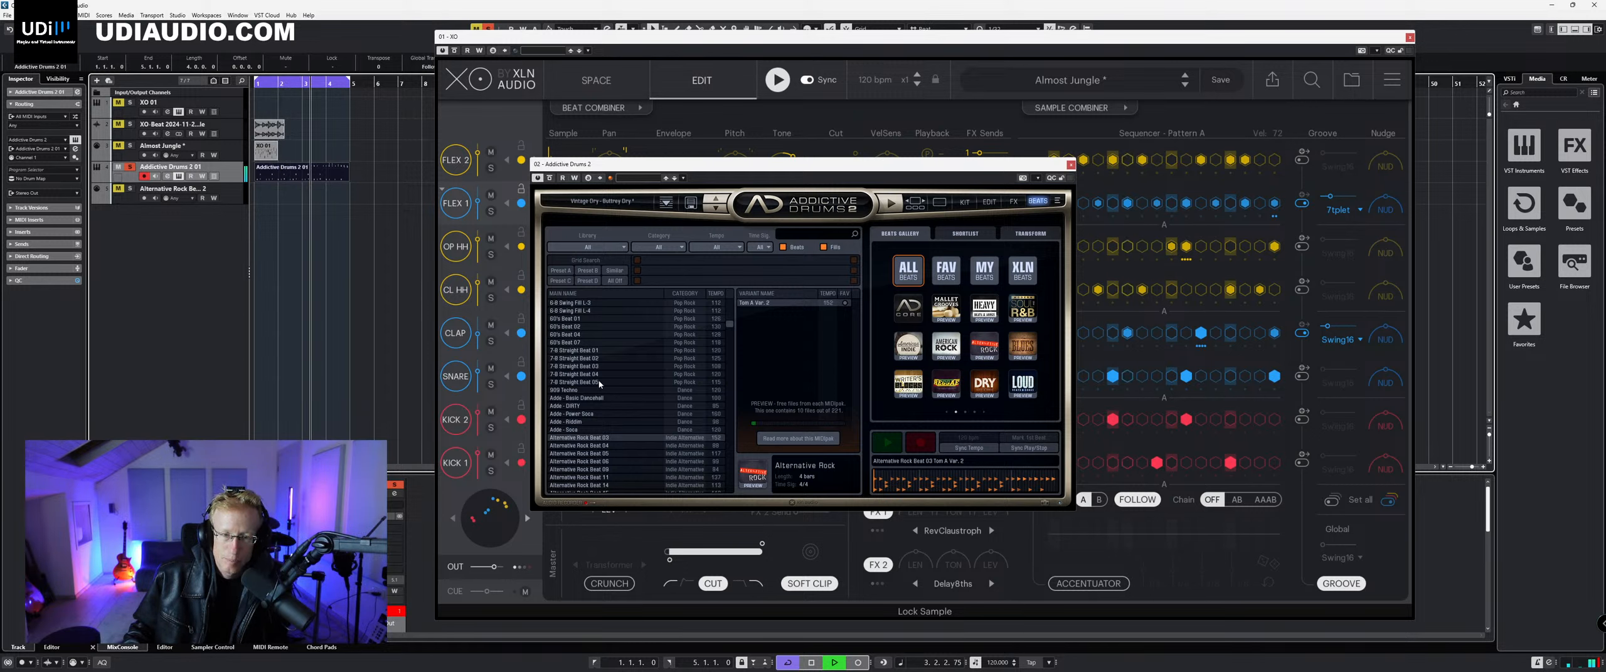
# Step: Browse the Addictive Drums 2 presets, load a Fairfax Vol. 2 preset from the preset browser and stop playback
pyautogui.click(714, 207)
pyautogui.click(715, 208)
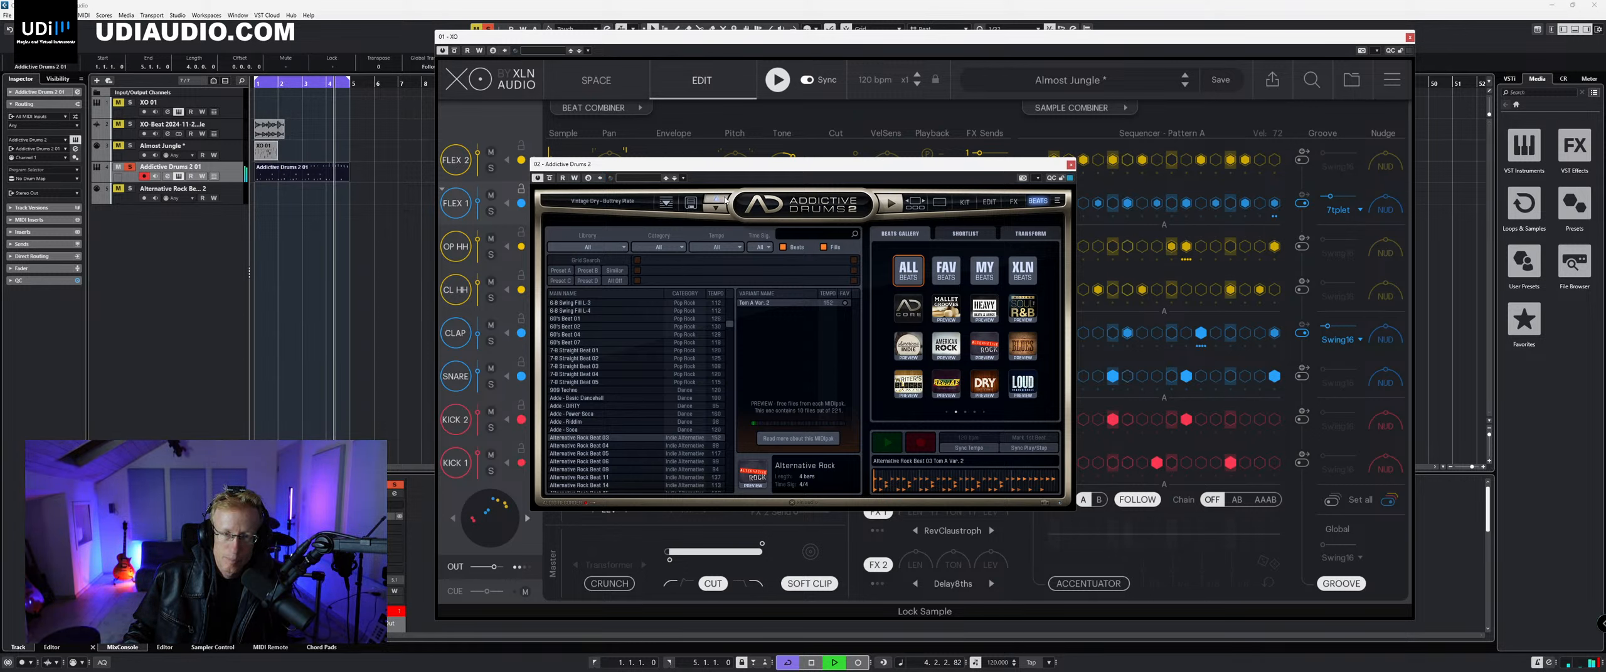
pyautogui.click(621, 206)
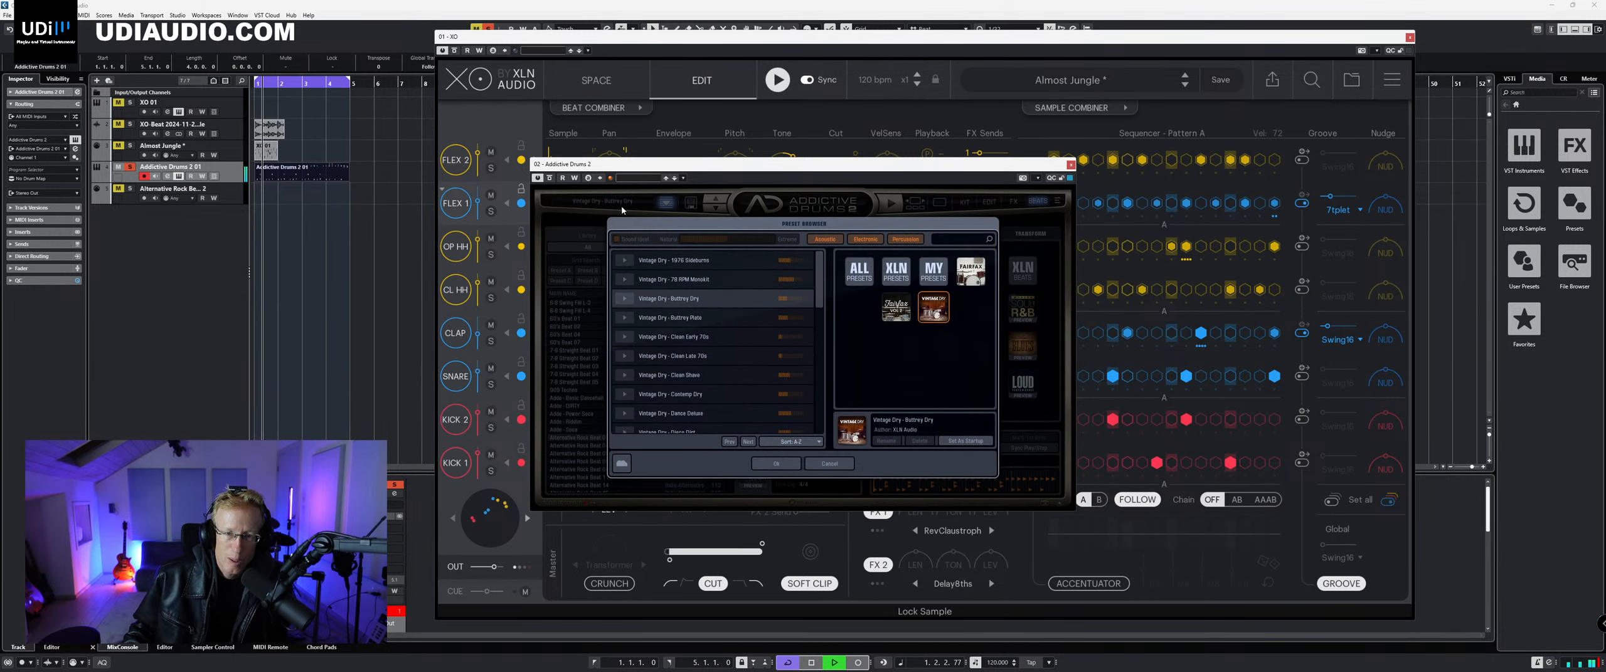
pyautogui.doubleClick(743, 291)
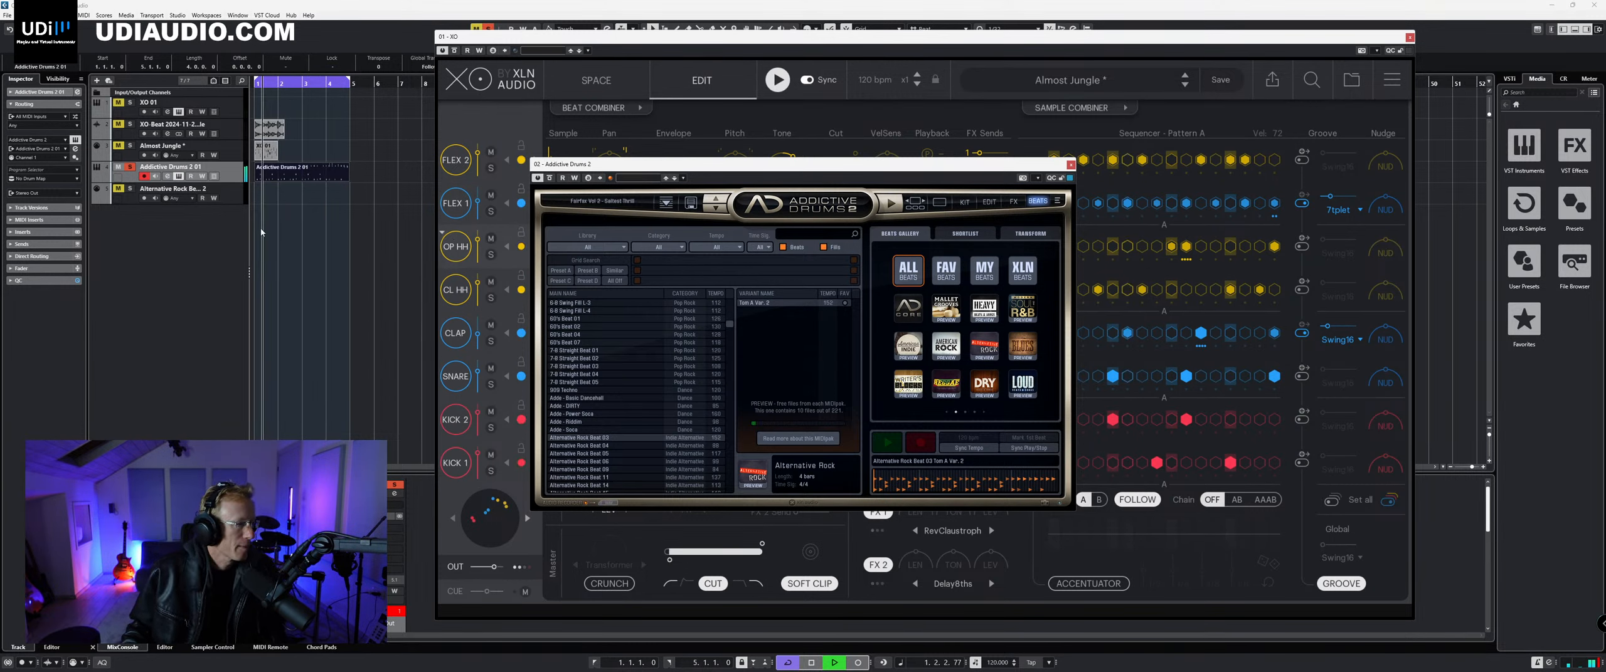
pyautogui.press('space')
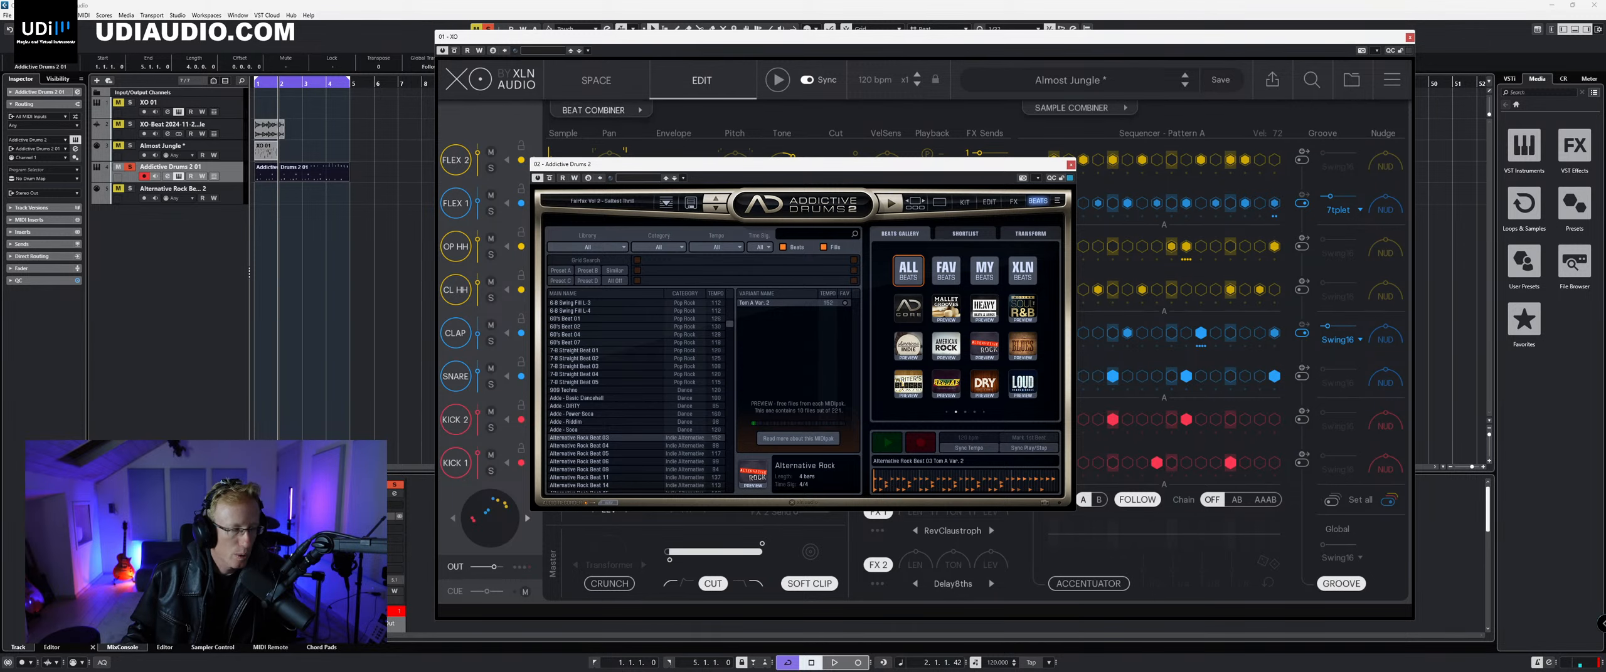
pyautogui.hotkey('alt', 'Tab')
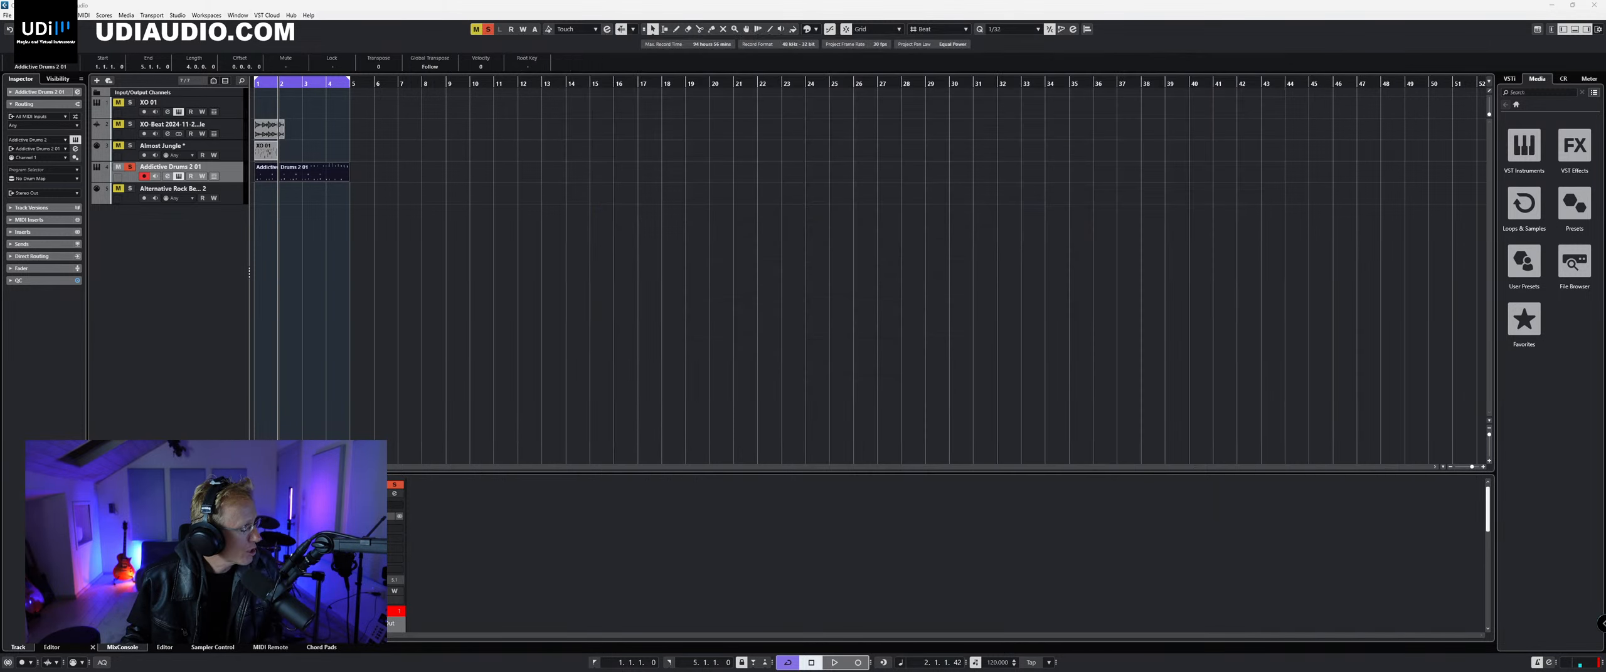
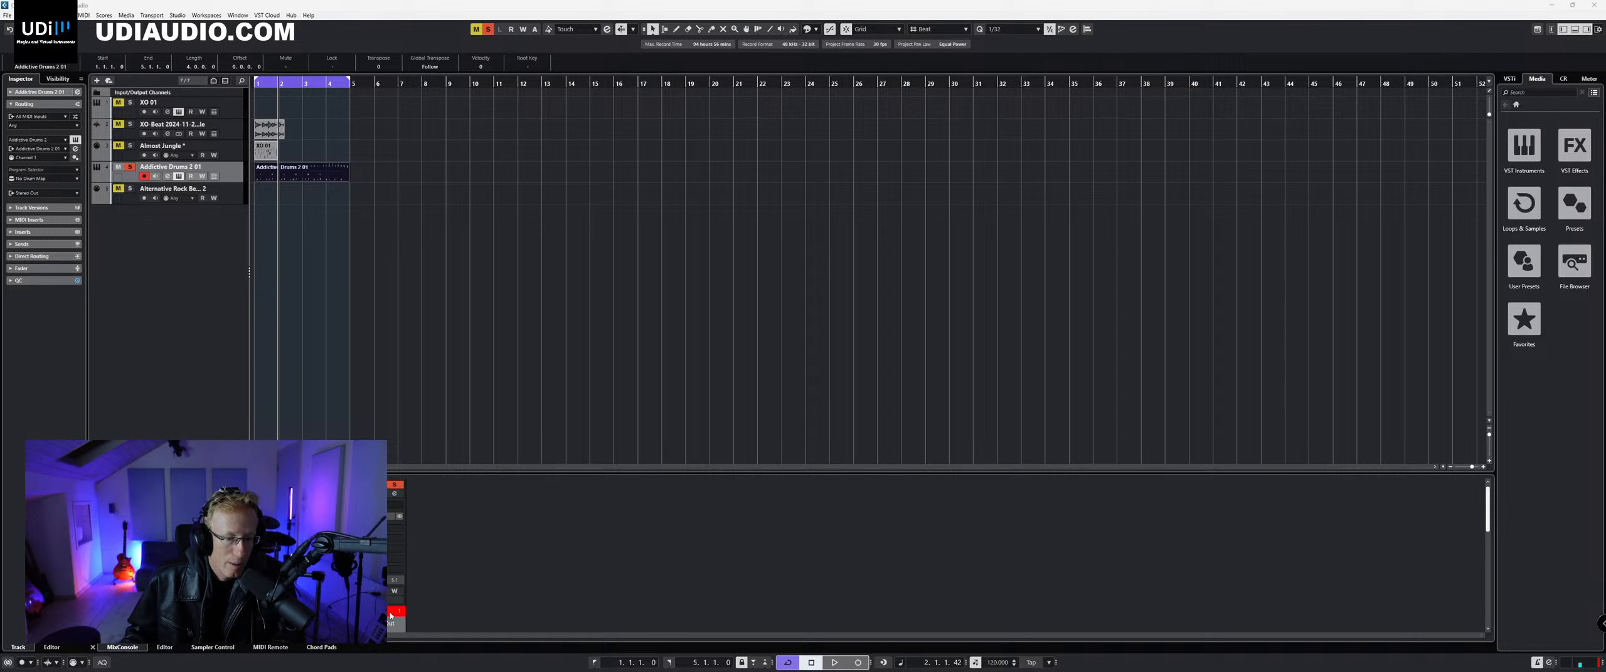
pyautogui.hotkey('alt', 'Tab')
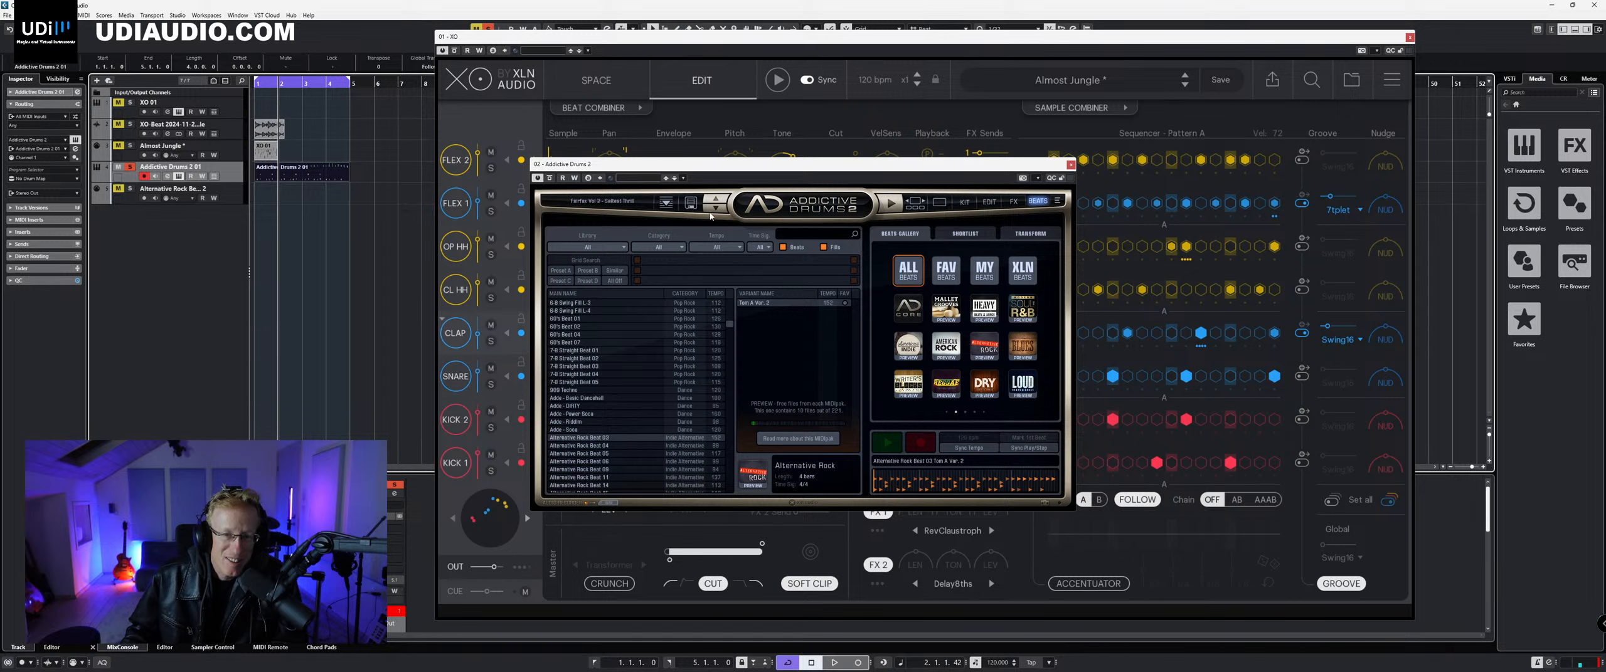
# Step: Add an instrument track with XLN Audio's Life as its instrument
pyautogui.rightClick(189, 245)
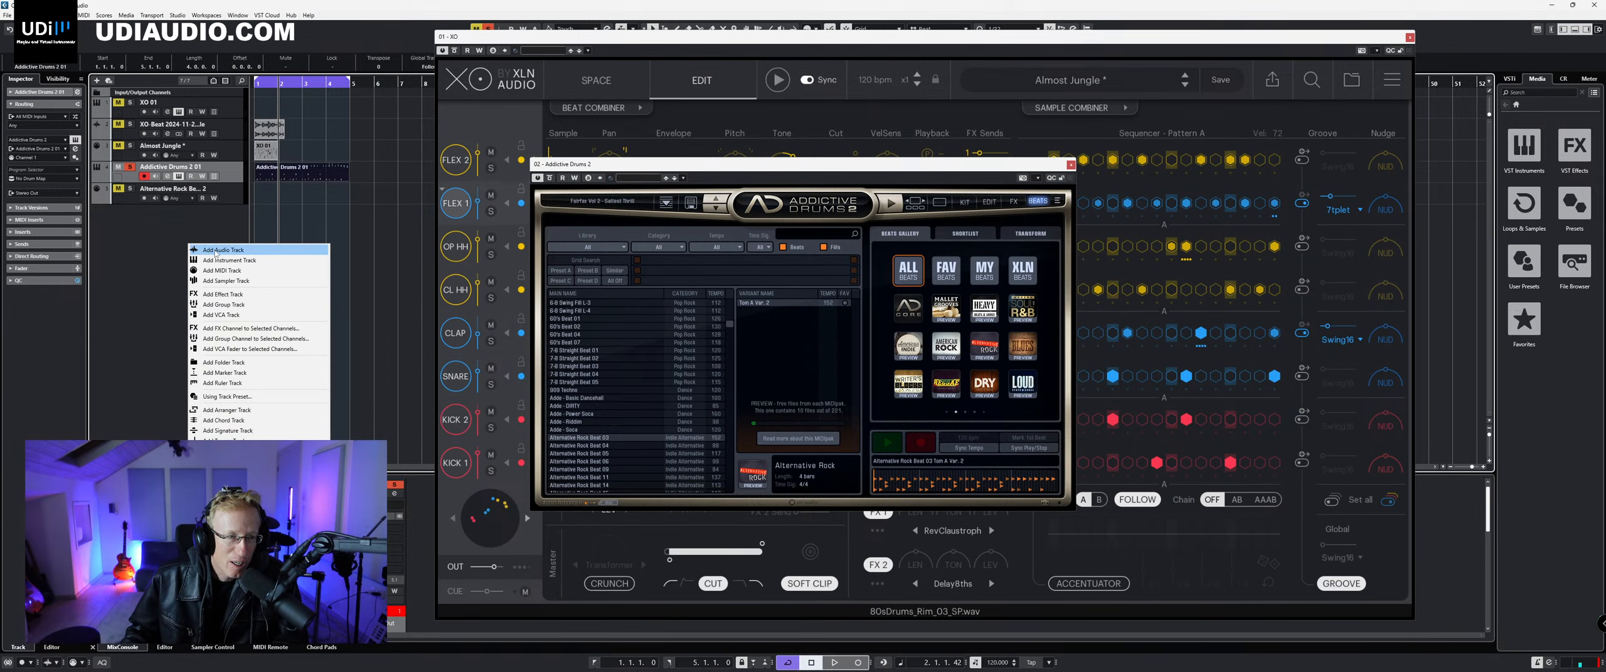
pyautogui.click(236, 261)
pyautogui.click(635, 227)
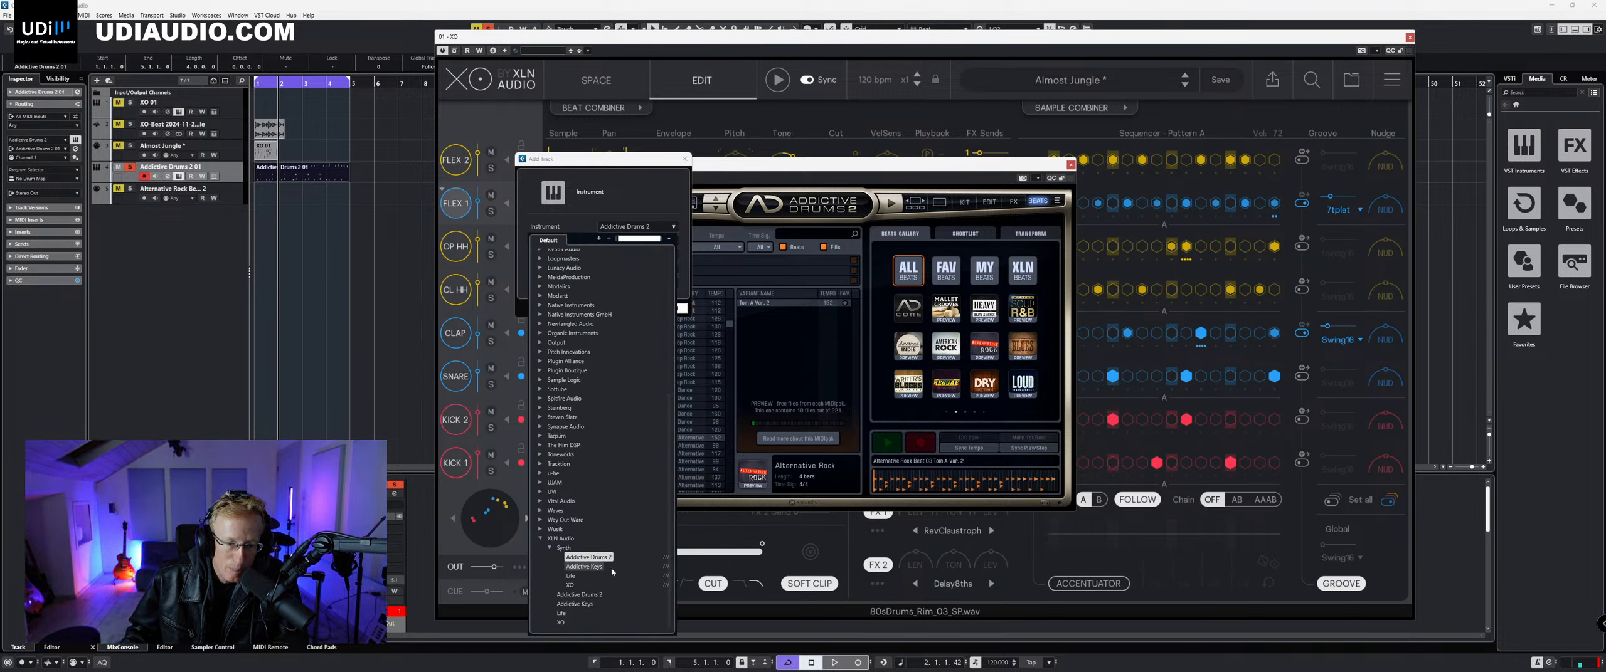
pyautogui.click(571, 576)
pyautogui.click(626, 308)
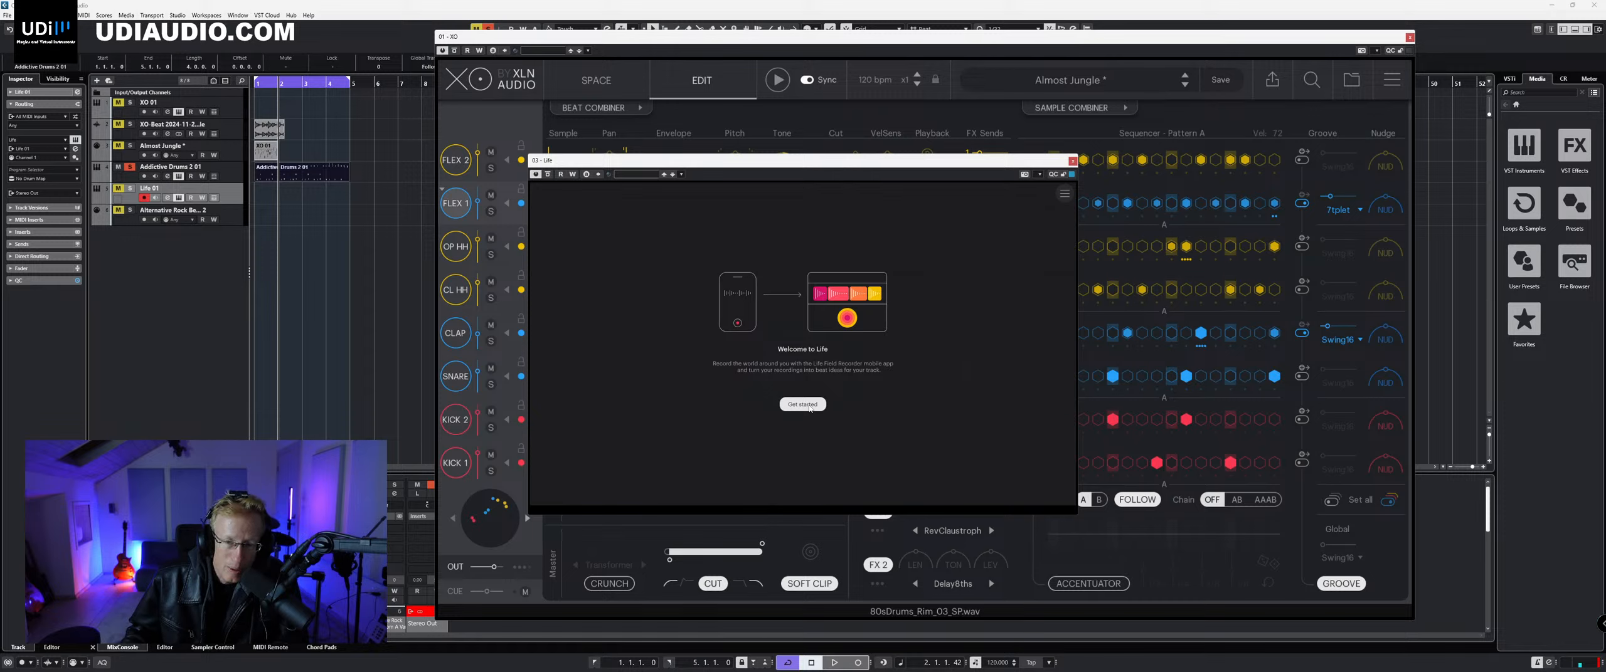
# Step: Look through Life's getting-started page for the mobile app pairing and its options
pyautogui.click(809, 406)
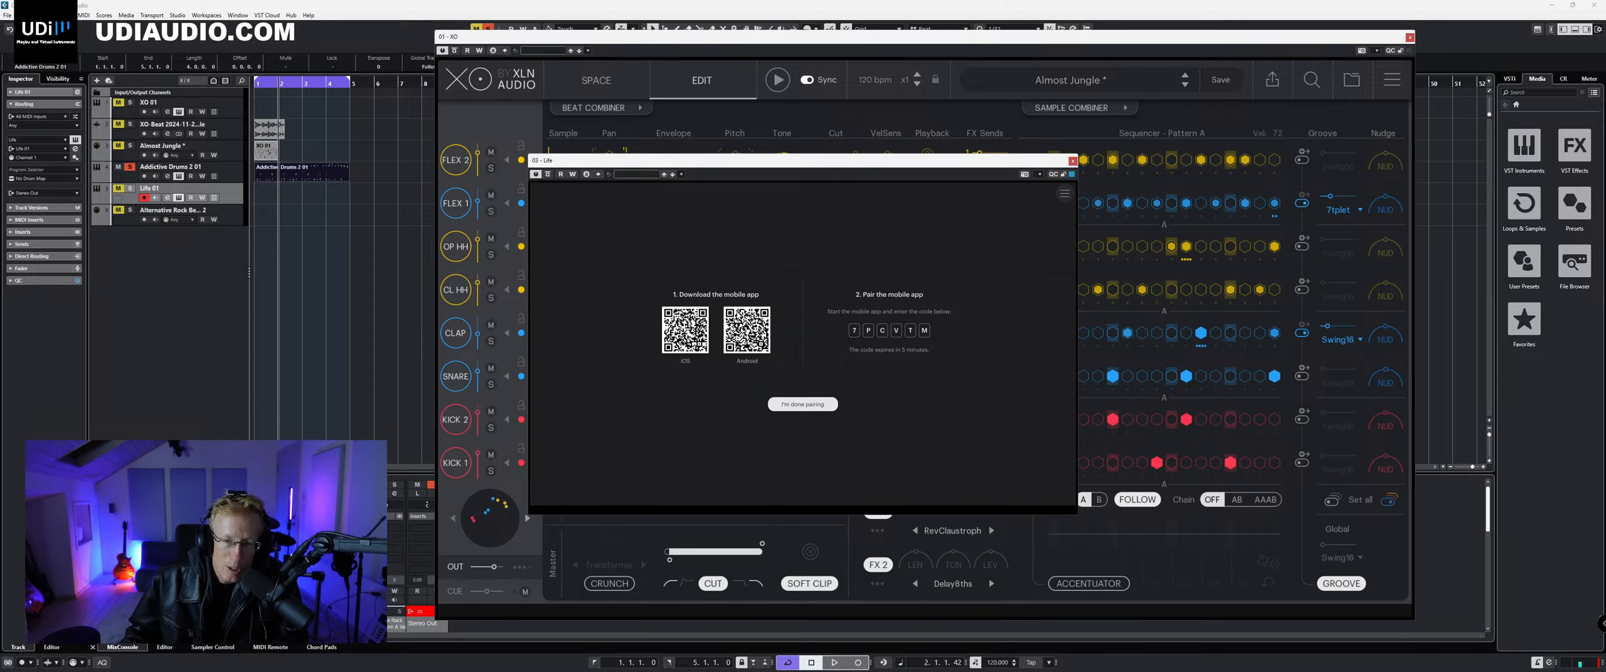
pyautogui.click(1063, 195)
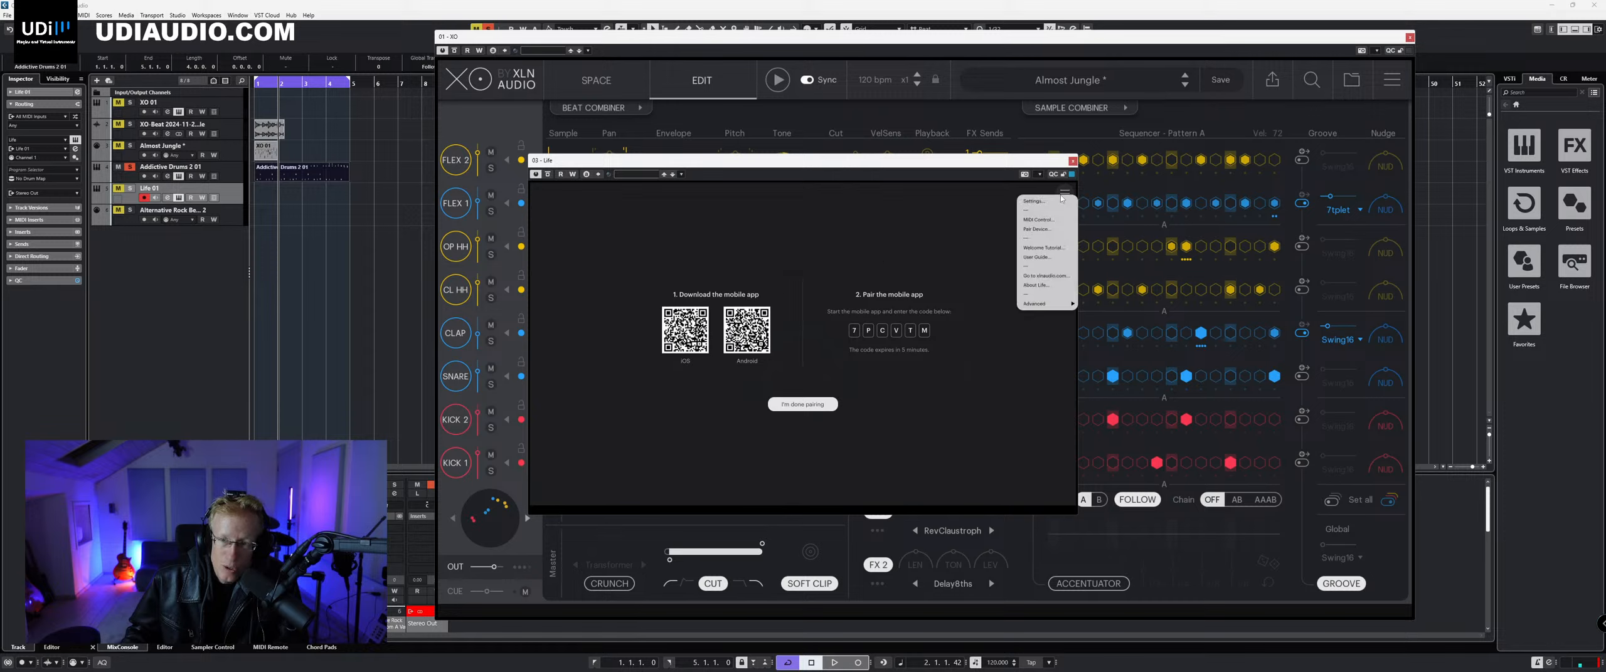
pyautogui.click(950, 202)
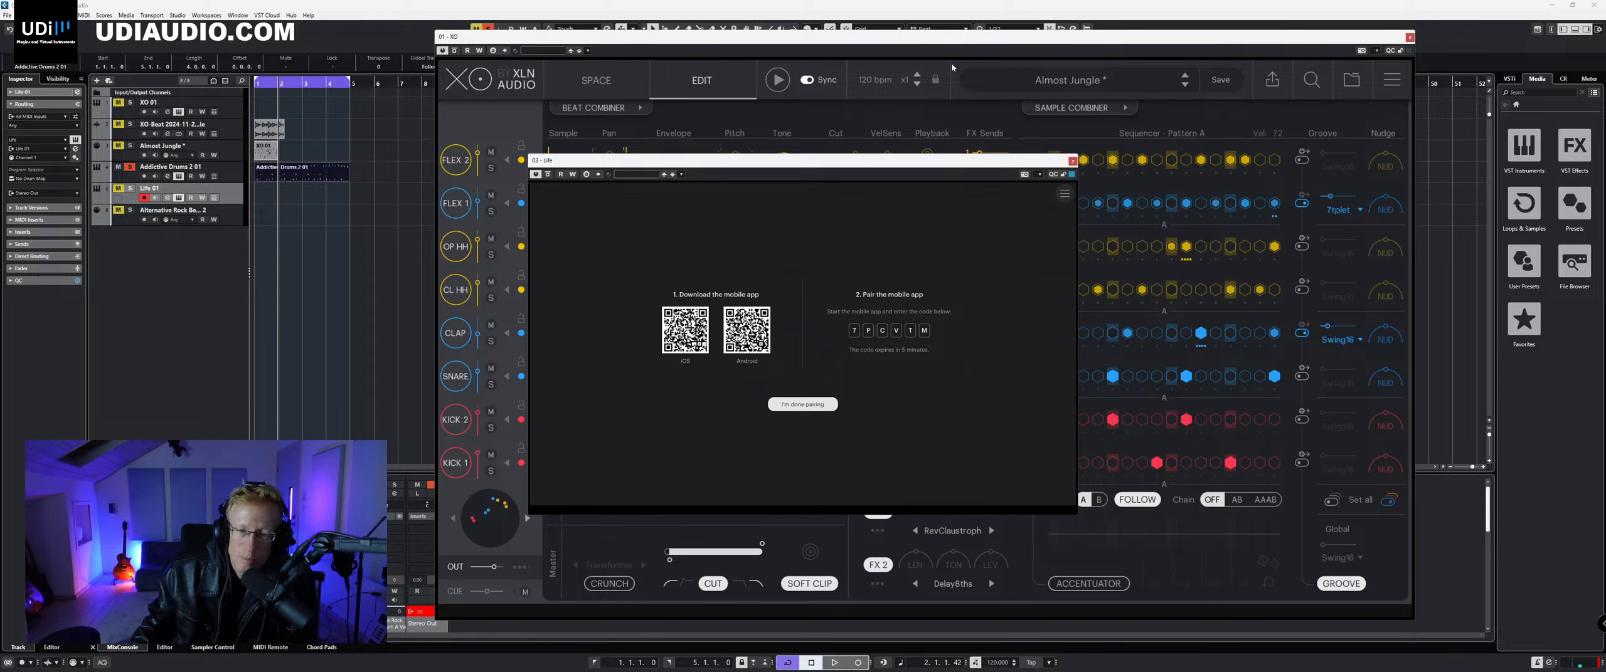
# Step: Close the Life and Addictive Drums 2 plugin windows, leaving the XO window open
pyautogui.click(1072, 161)
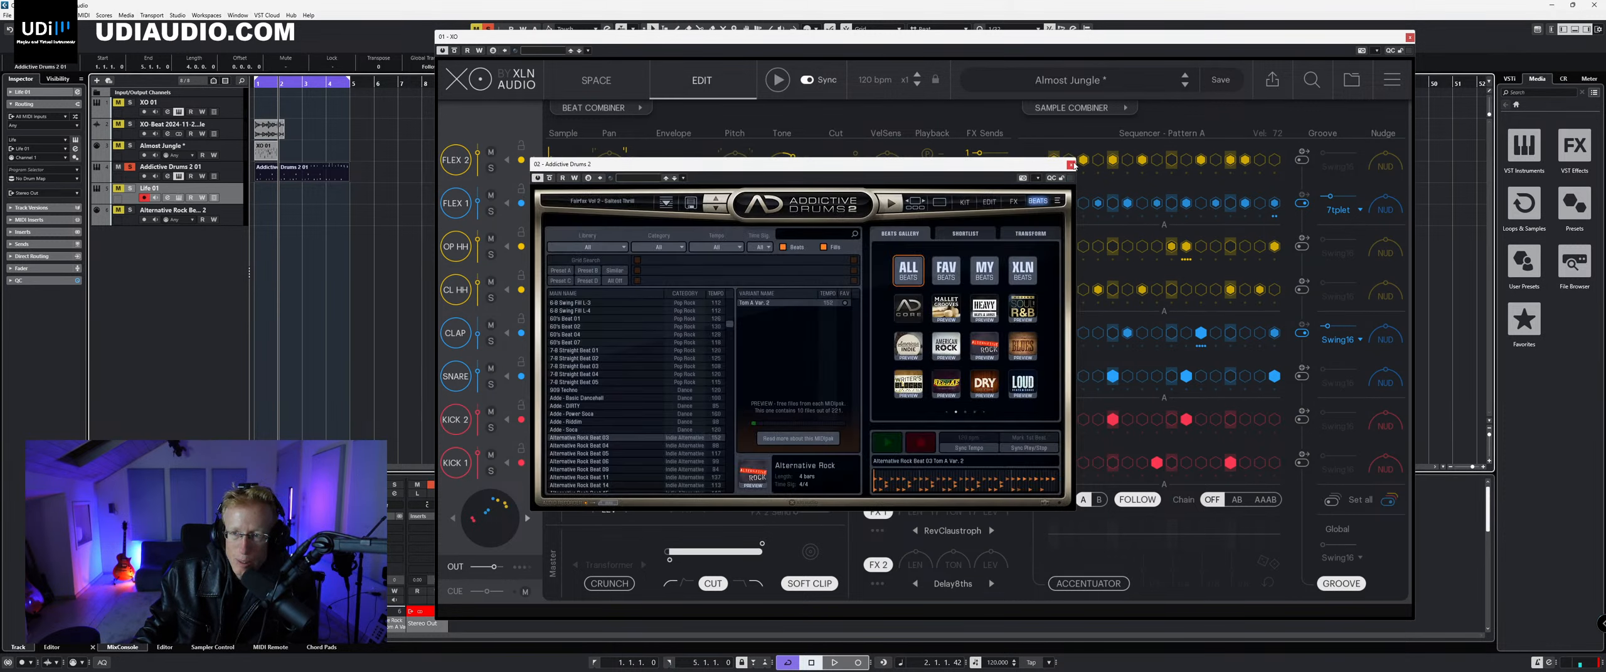
pyautogui.rightClick(198, 260)
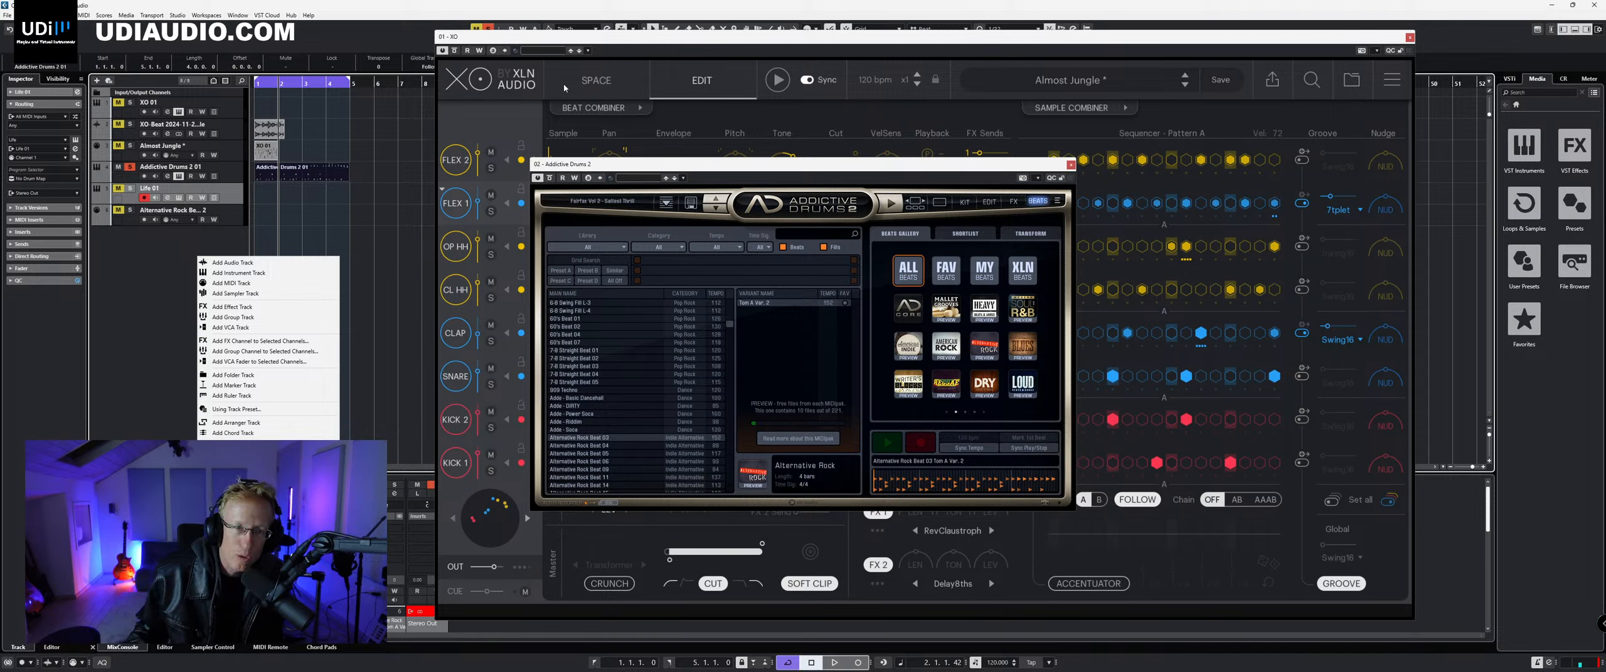
pyautogui.click(1071, 165)
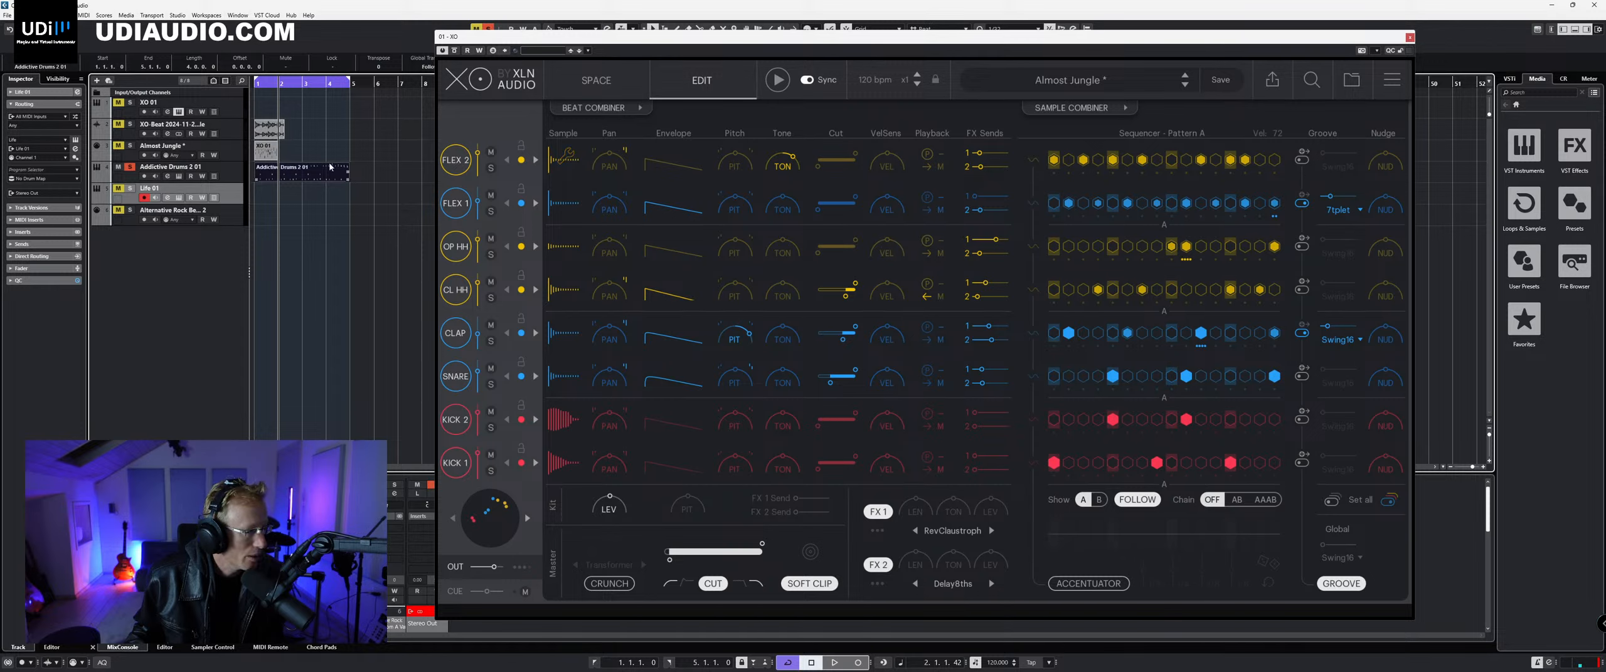
pyautogui.click(1409, 37)
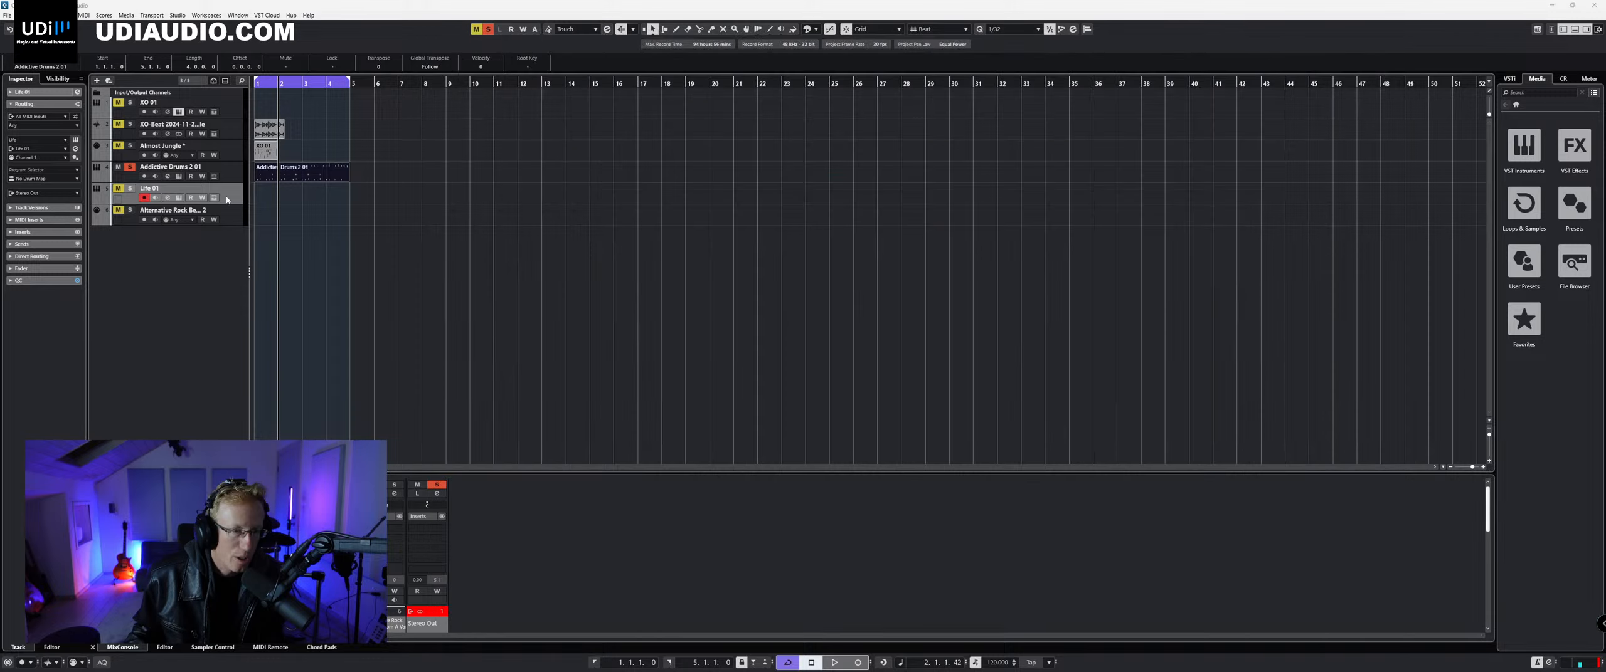
pyautogui.click(656, 7)
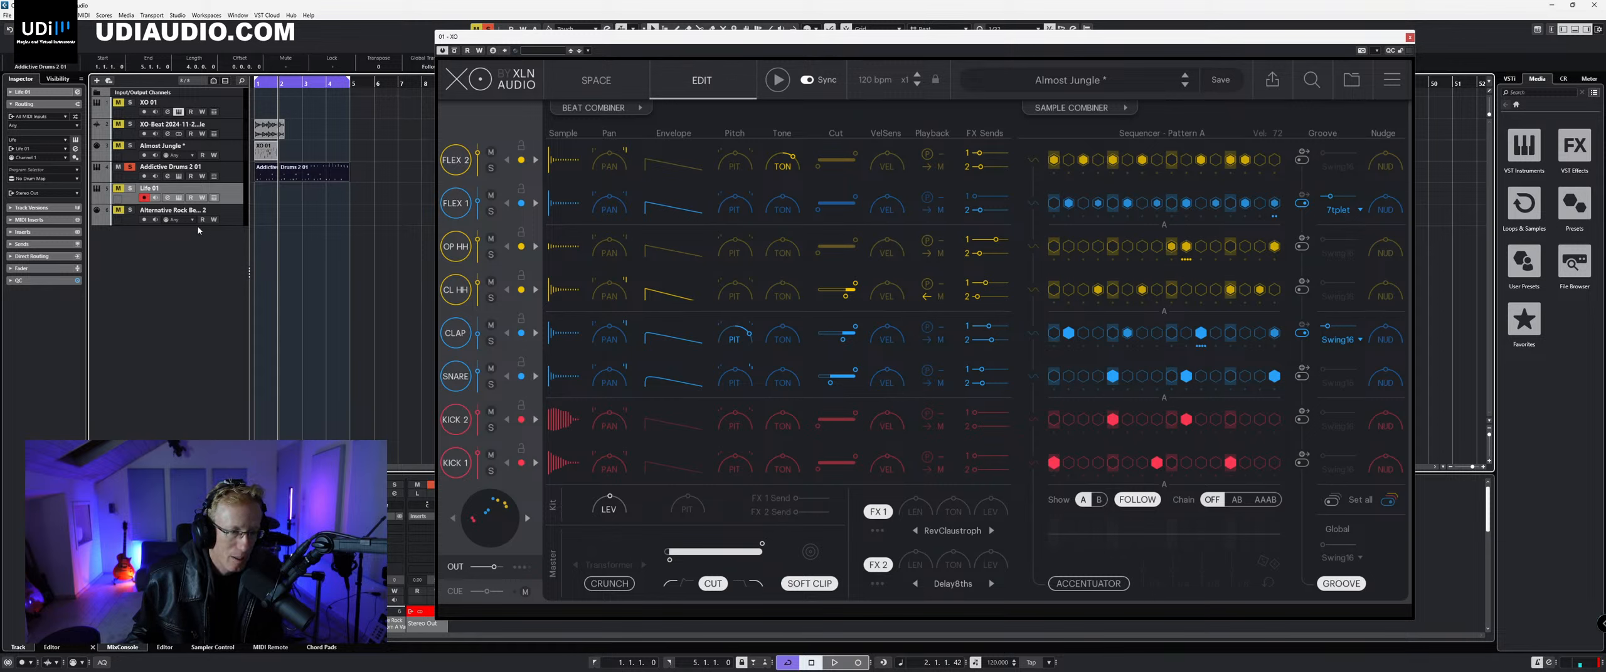
# Step: Add an instrument track with XLN Audio's Addictive Keys as its instrument
pyautogui.rightClick(187, 247)
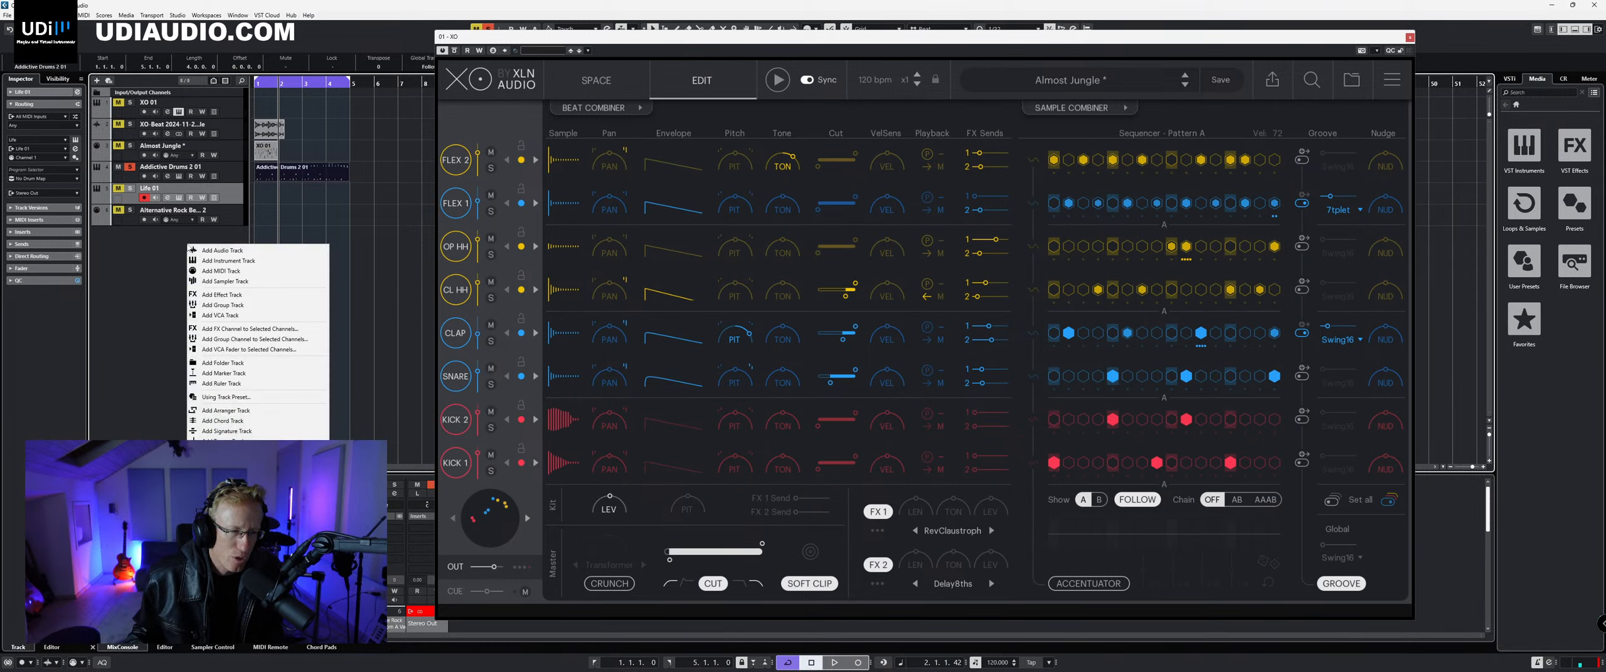
pyautogui.click(220, 261)
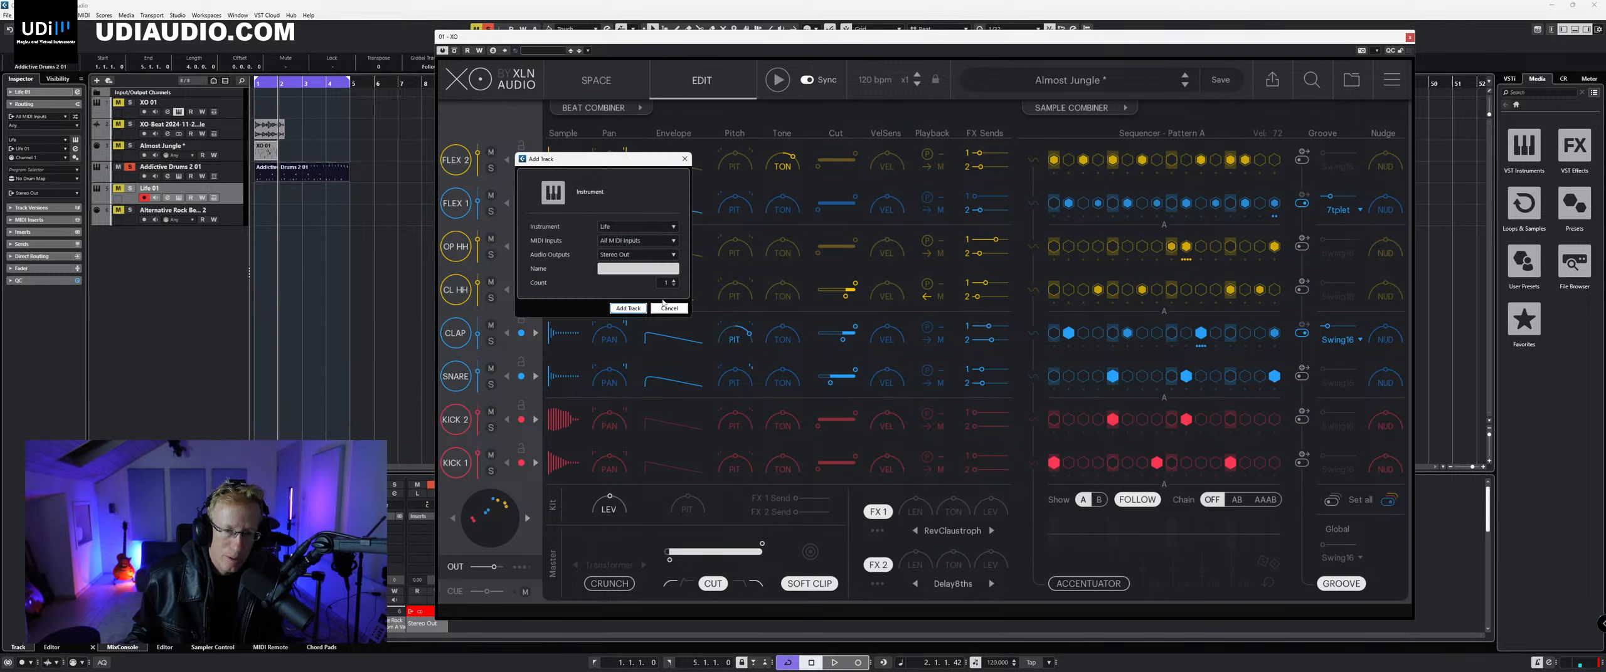
pyautogui.click(615, 229)
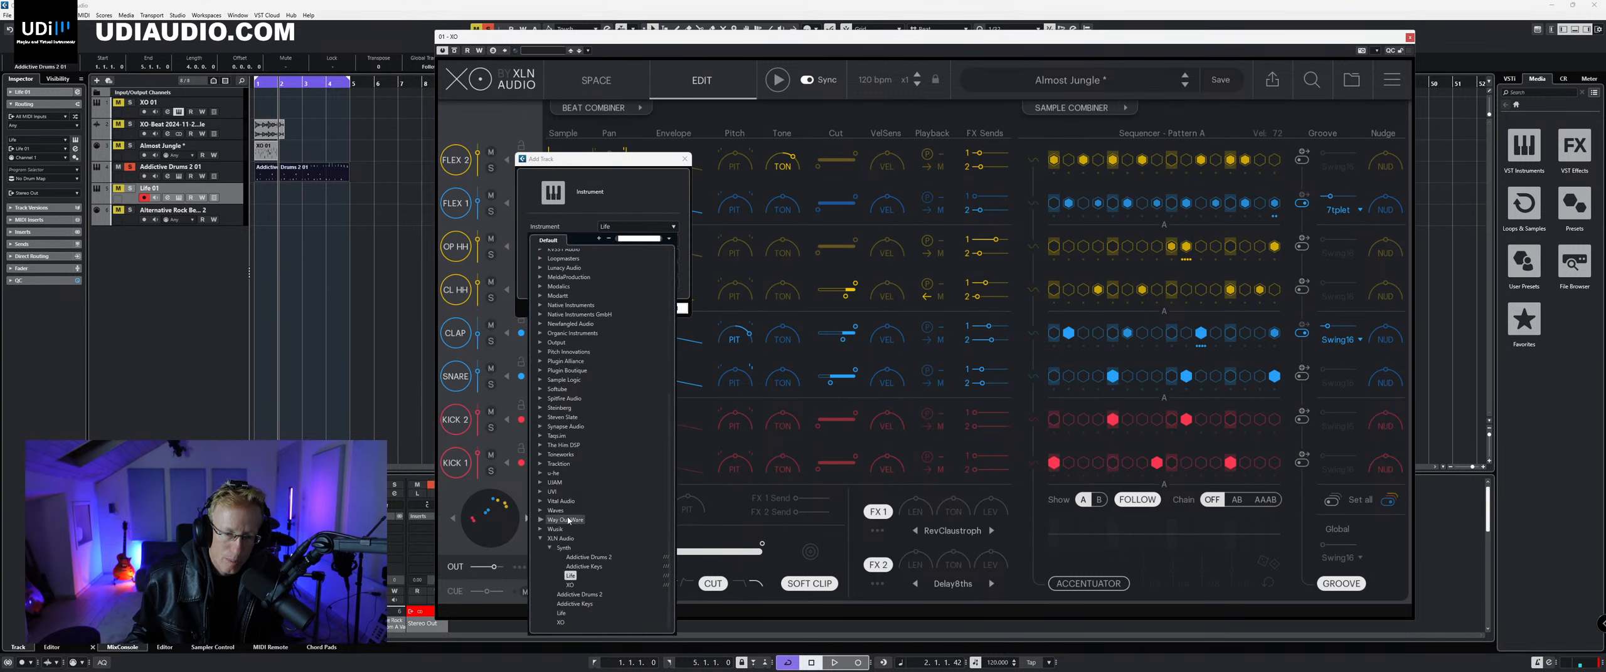
pyautogui.click(588, 605)
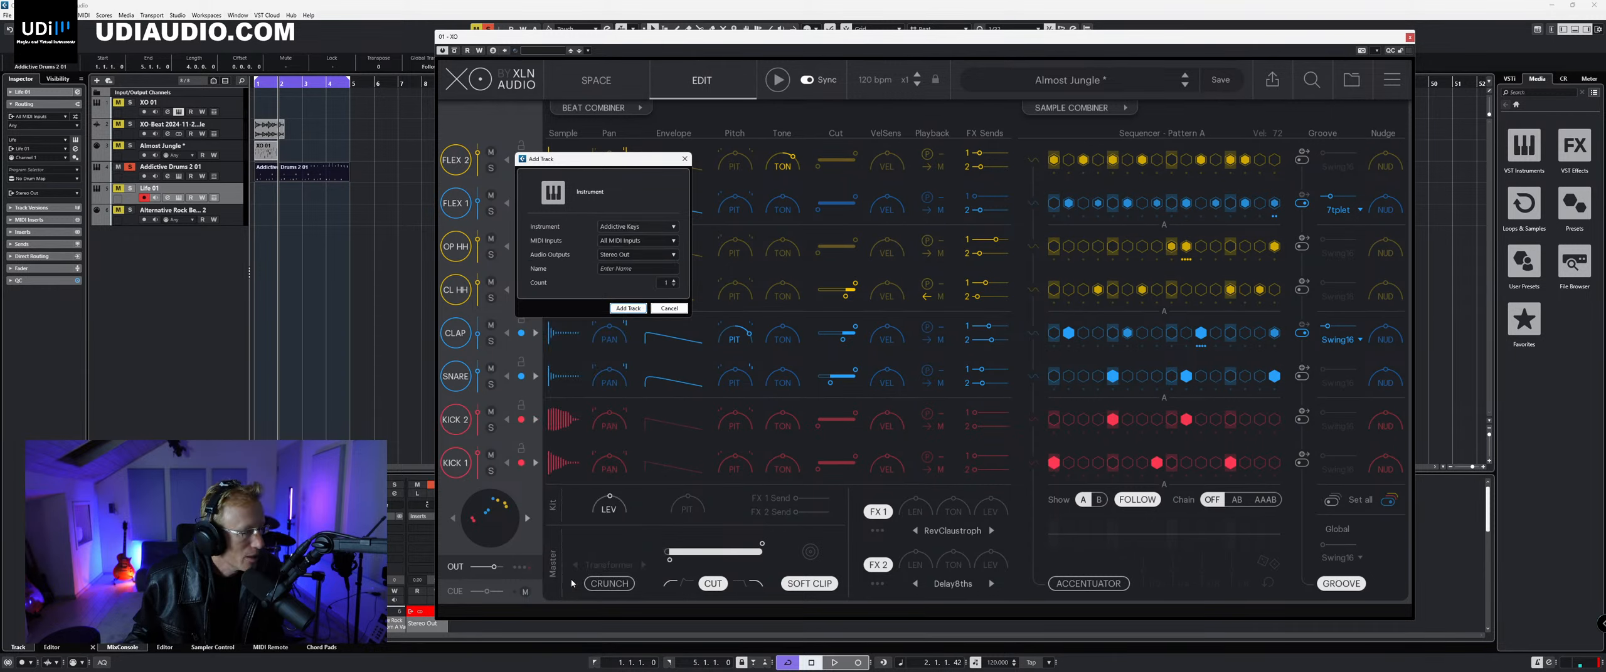
pyautogui.click(625, 312)
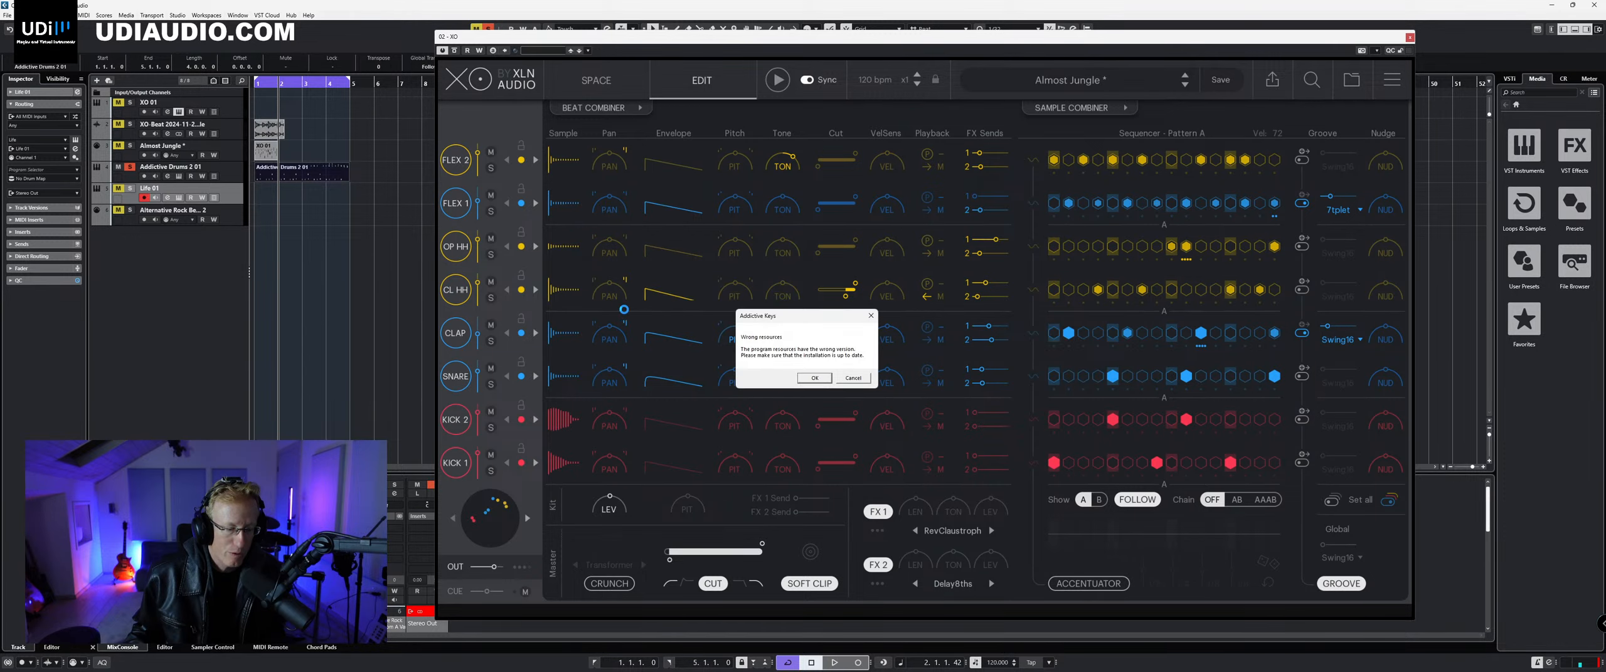
# Step: Dismiss the Addictive Keys resource-version and installation-path warnings
pyautogui.click(813, 379)
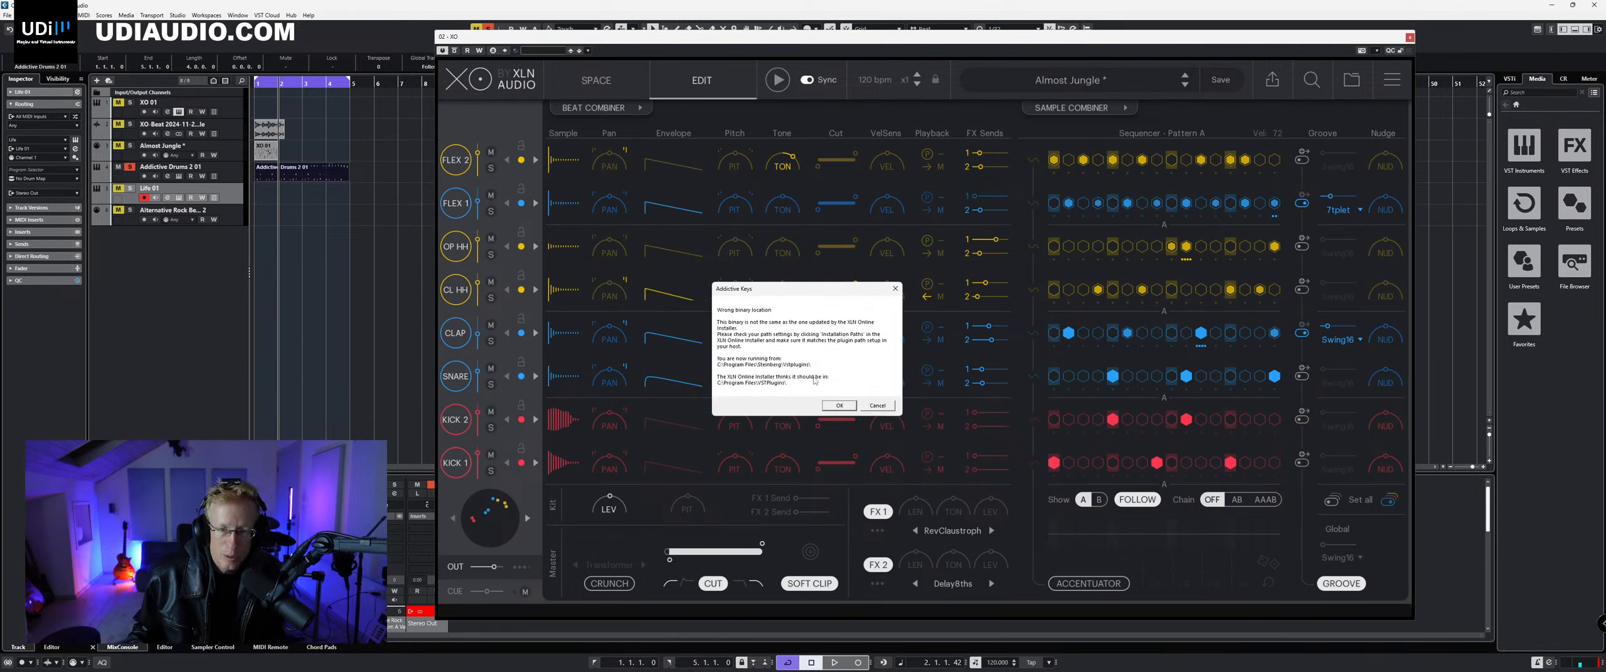
pyautogui.click(821, 404)
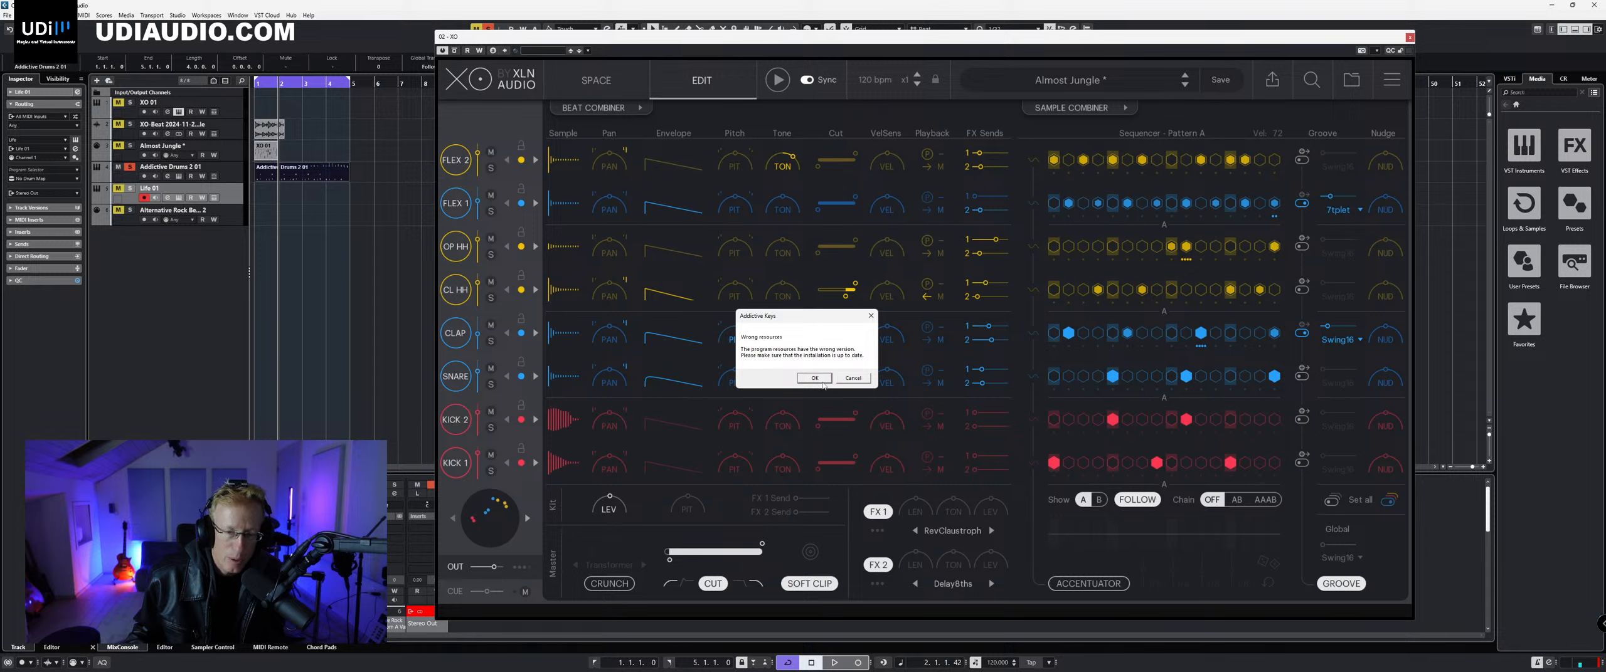
pyautogui.click(822, 383)
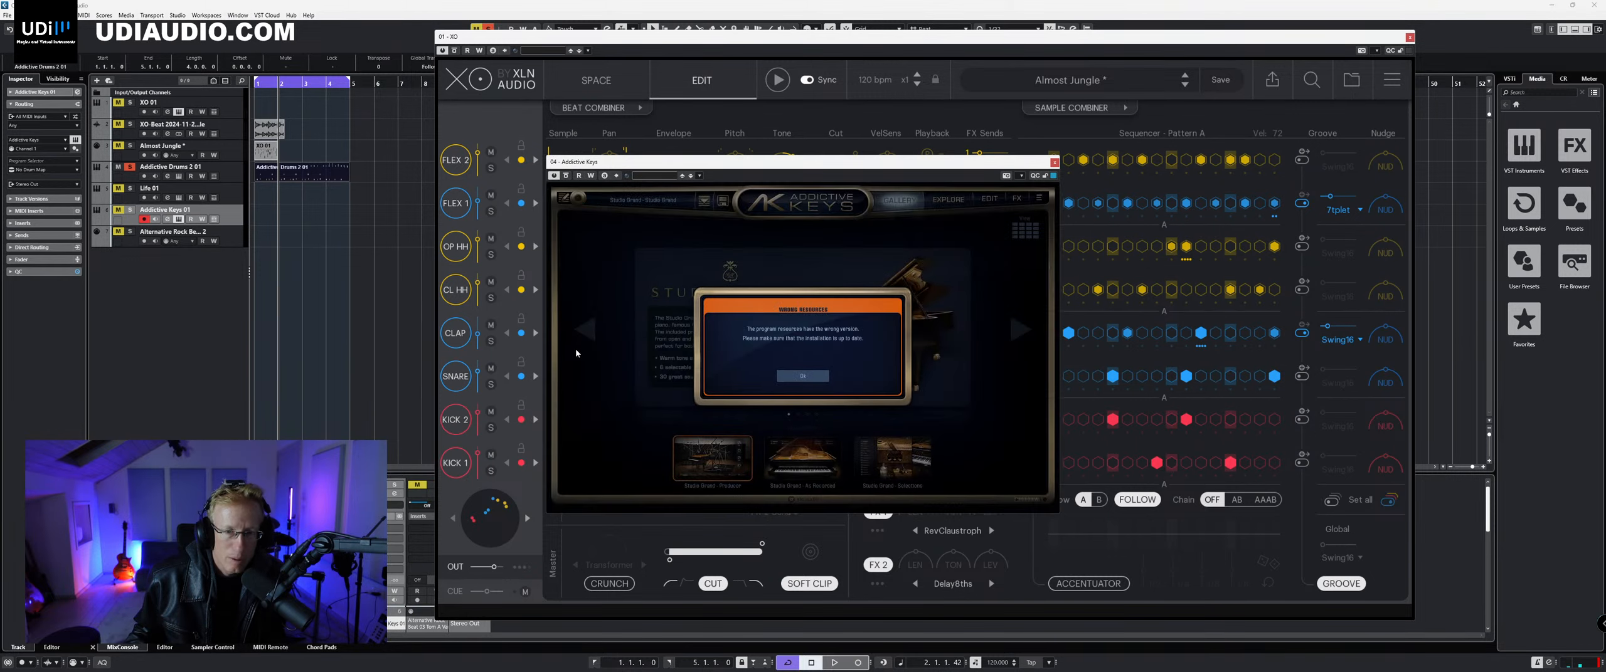
pyautogui.click(811, 375)
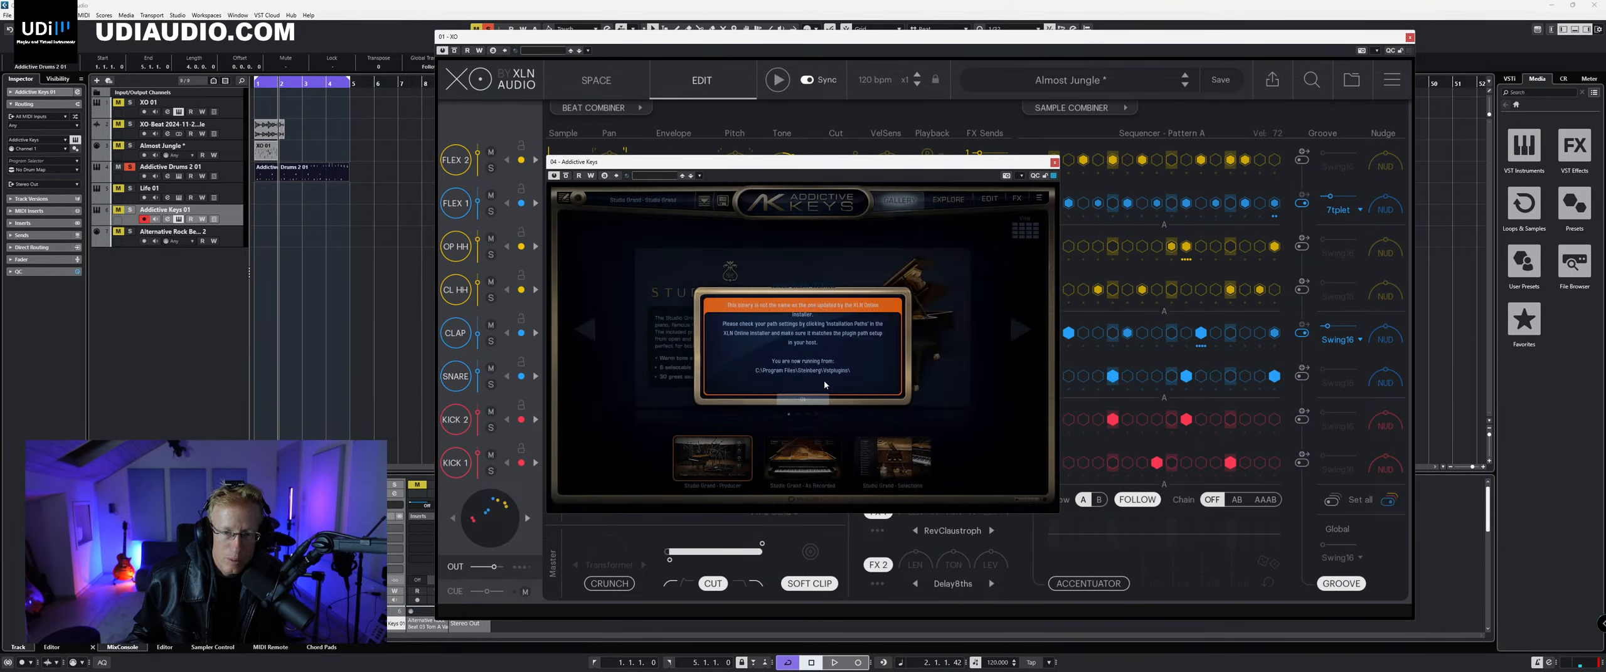
pyautogui.click(821, 396)
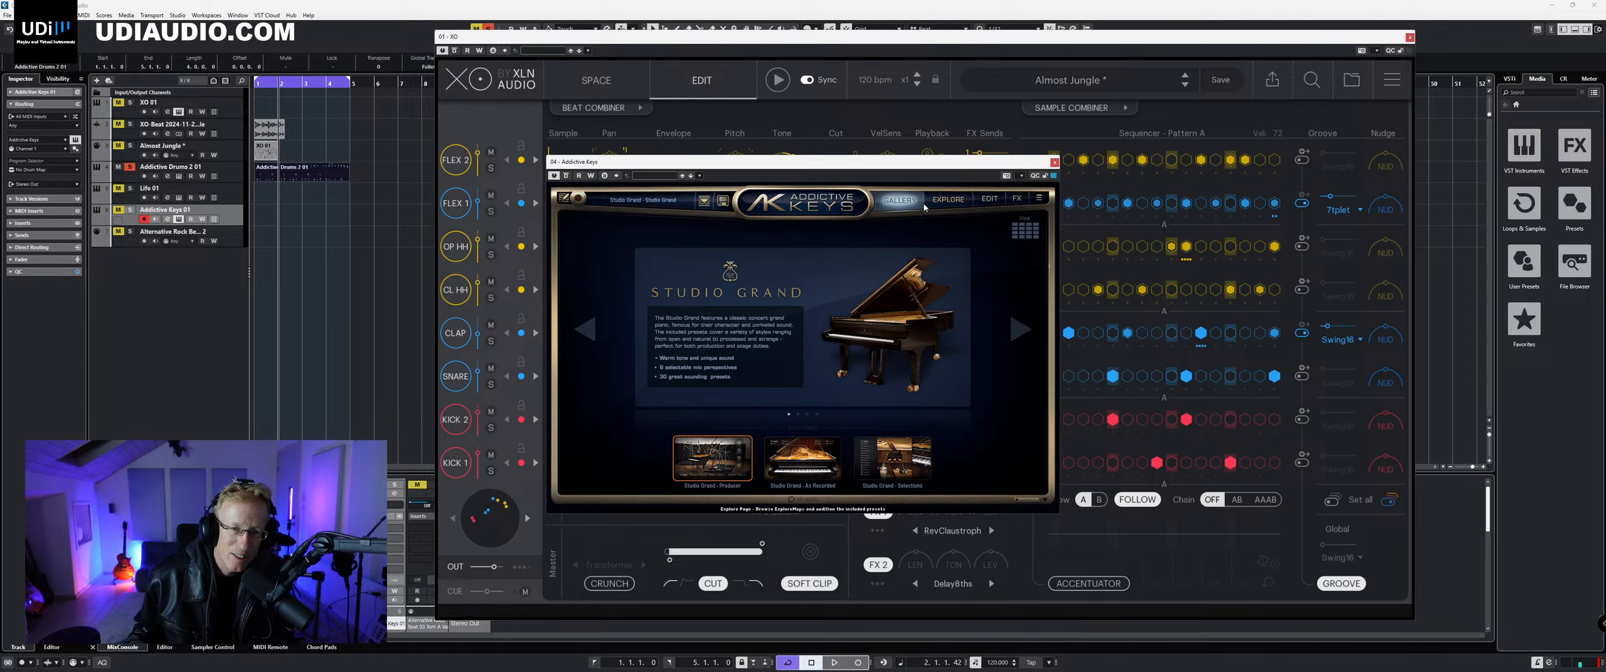
# Step: Show Addictive Keys' Explore page for the Studio Grand and solo the Addictive Keys track
pyautogui.click(945, 203)
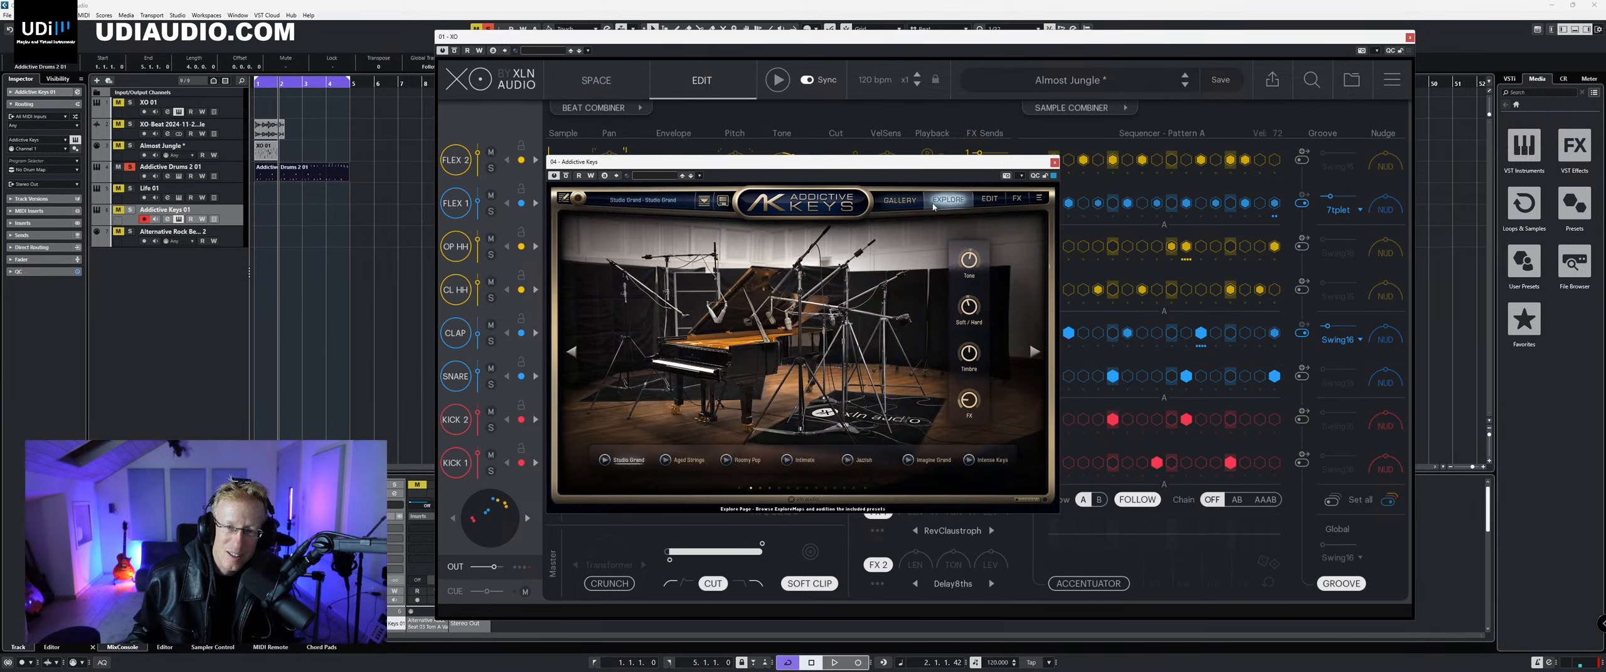
pyautogui.click(130, 211)
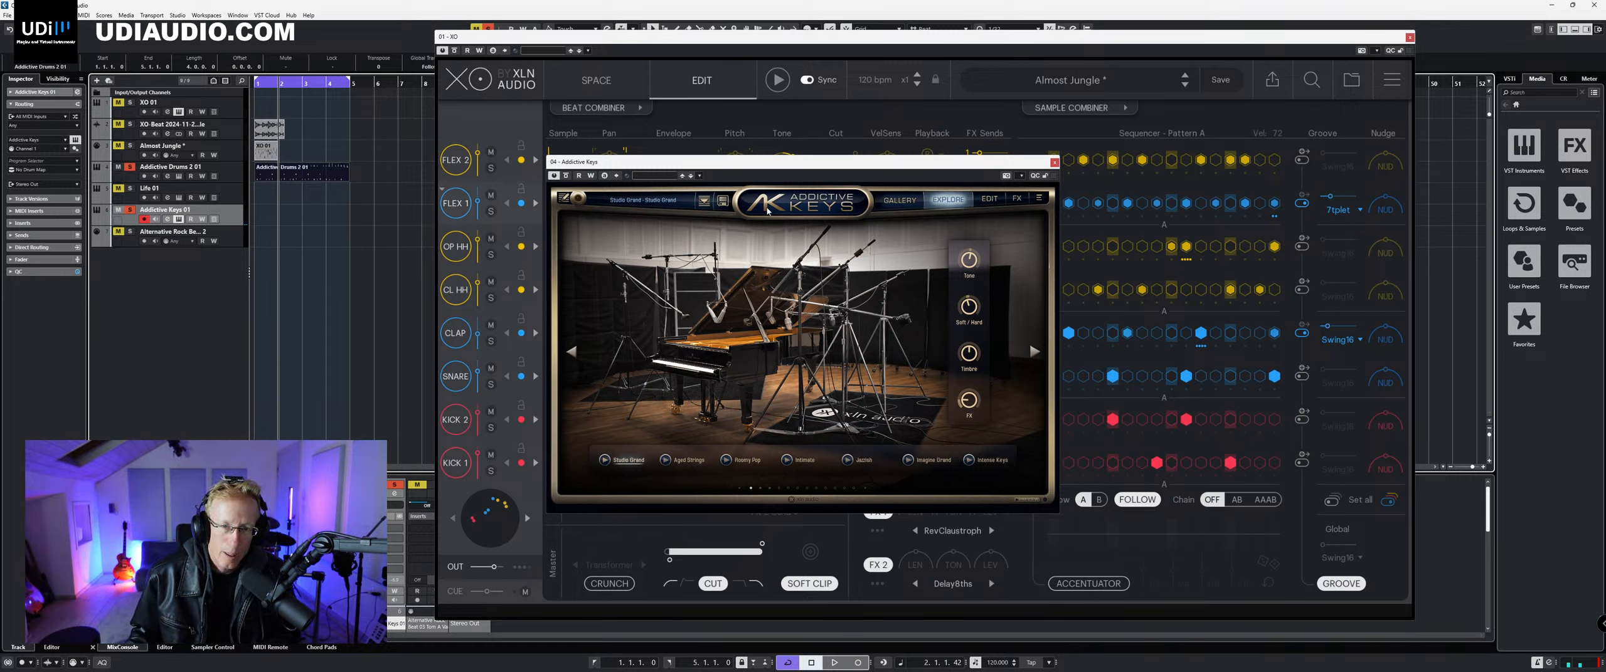
# Step: Look through all the instruments in the Addictive Keys gallery and show them as a grid
pyautogui.click(899, 200)
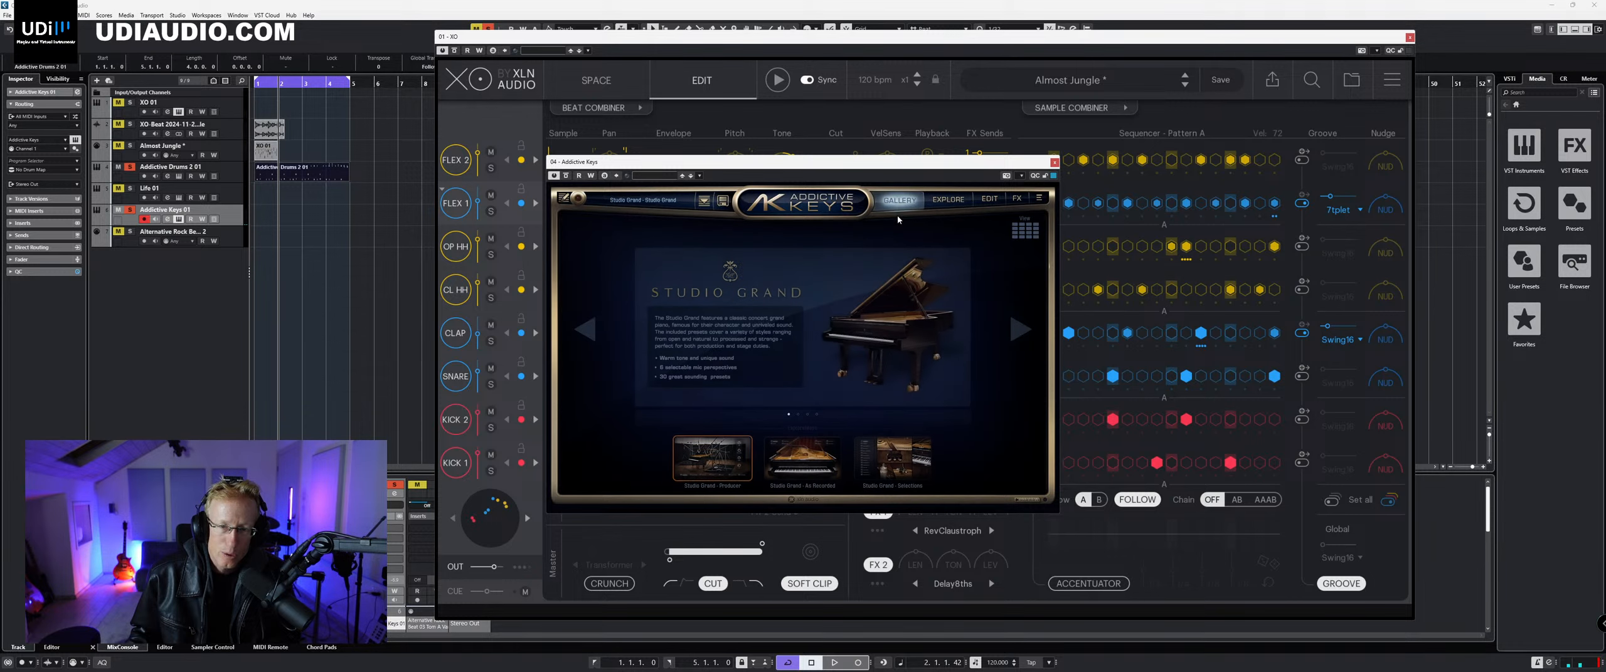
pyautogui.click(1019, 334)
pyautogui.click(1026, 334)
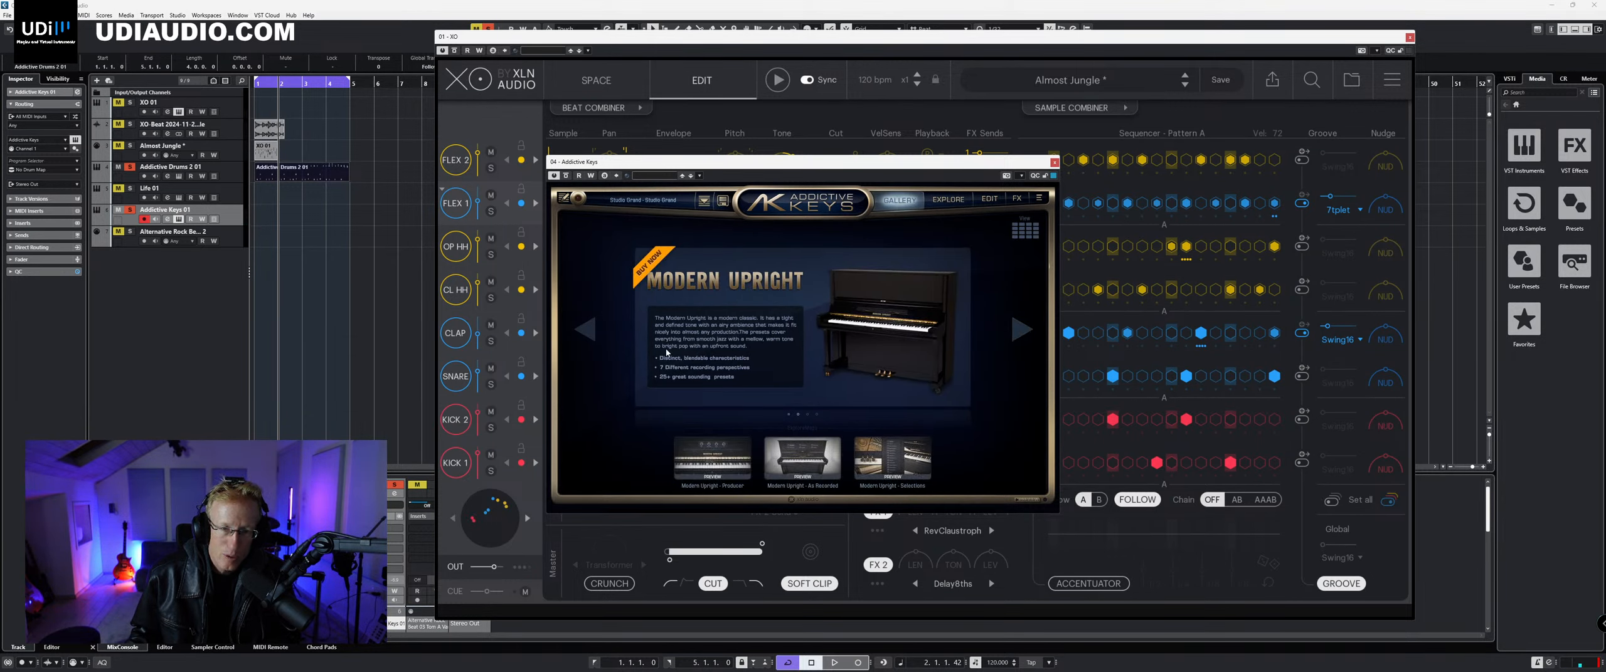
pyautogui.click(1022, 331)
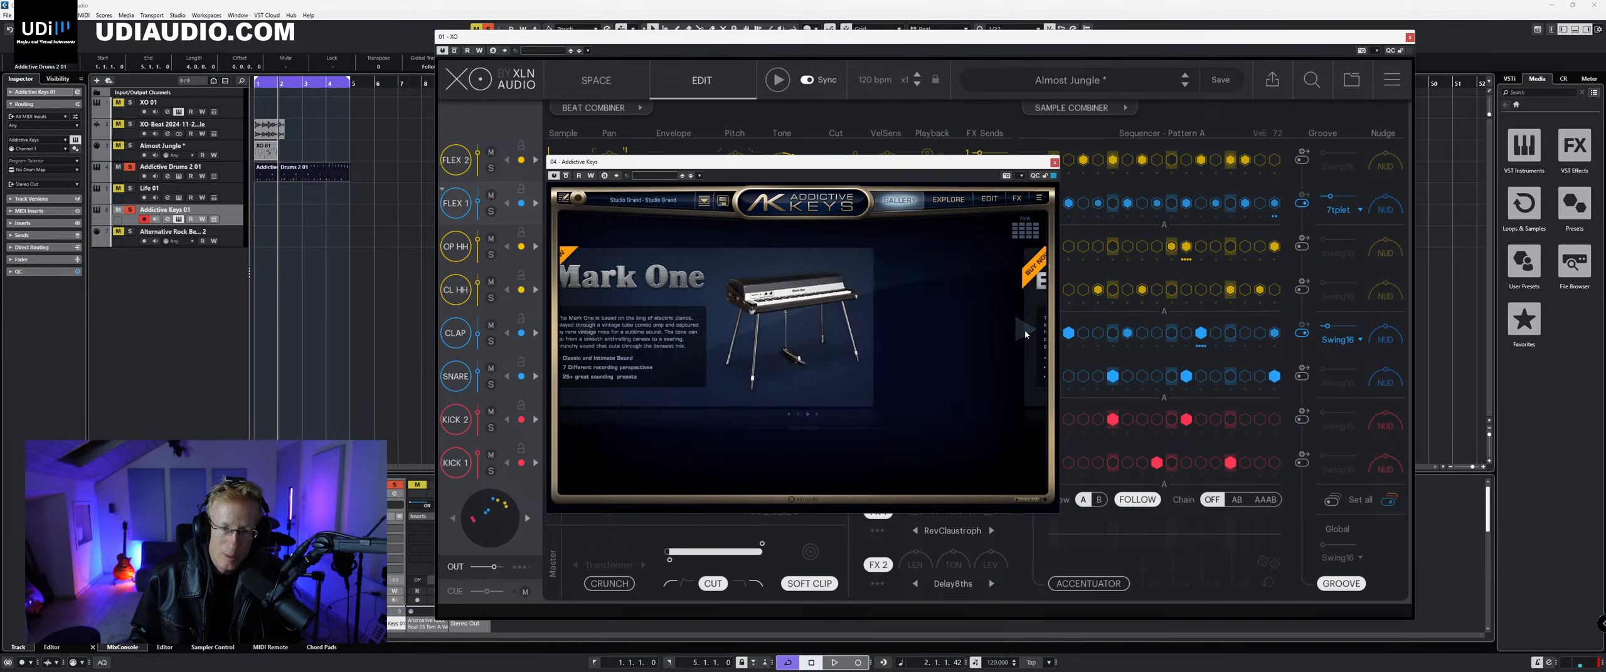
pyautogui.click(1022, 331)
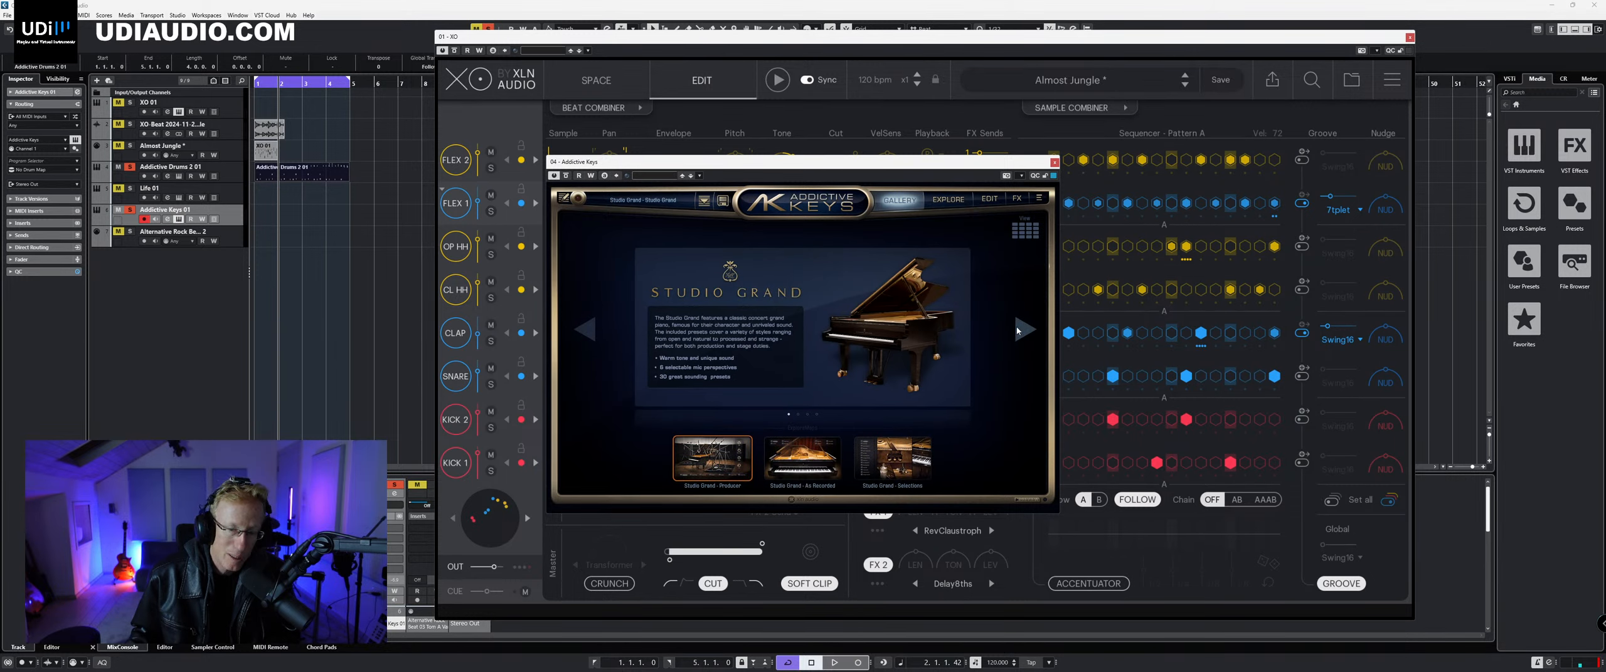
pyautogui.click(1025, 232)
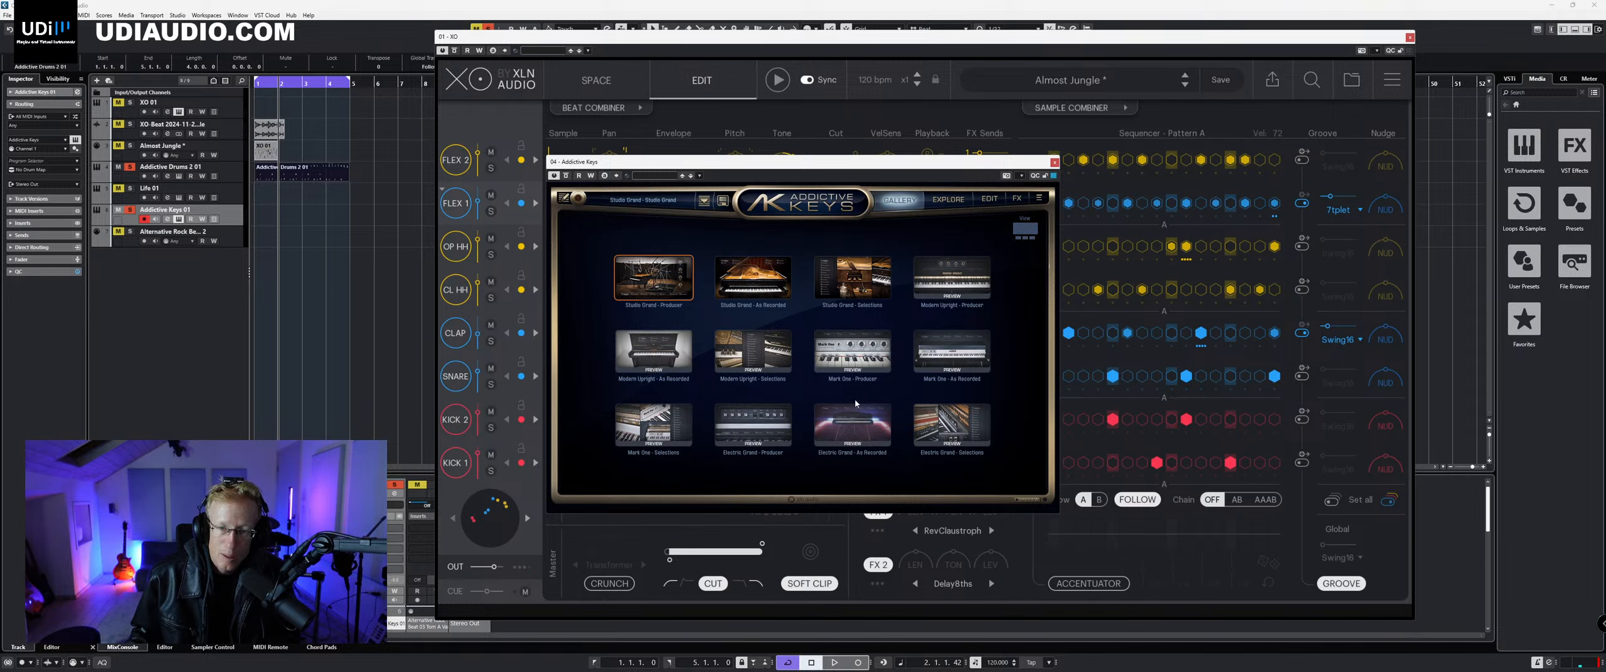
# Step: Audition the Studio Grand presets Aged Strings, Roomy Pop and Intimate on the Explore page, and load Jazzish
pyautogui.click(948, 200)
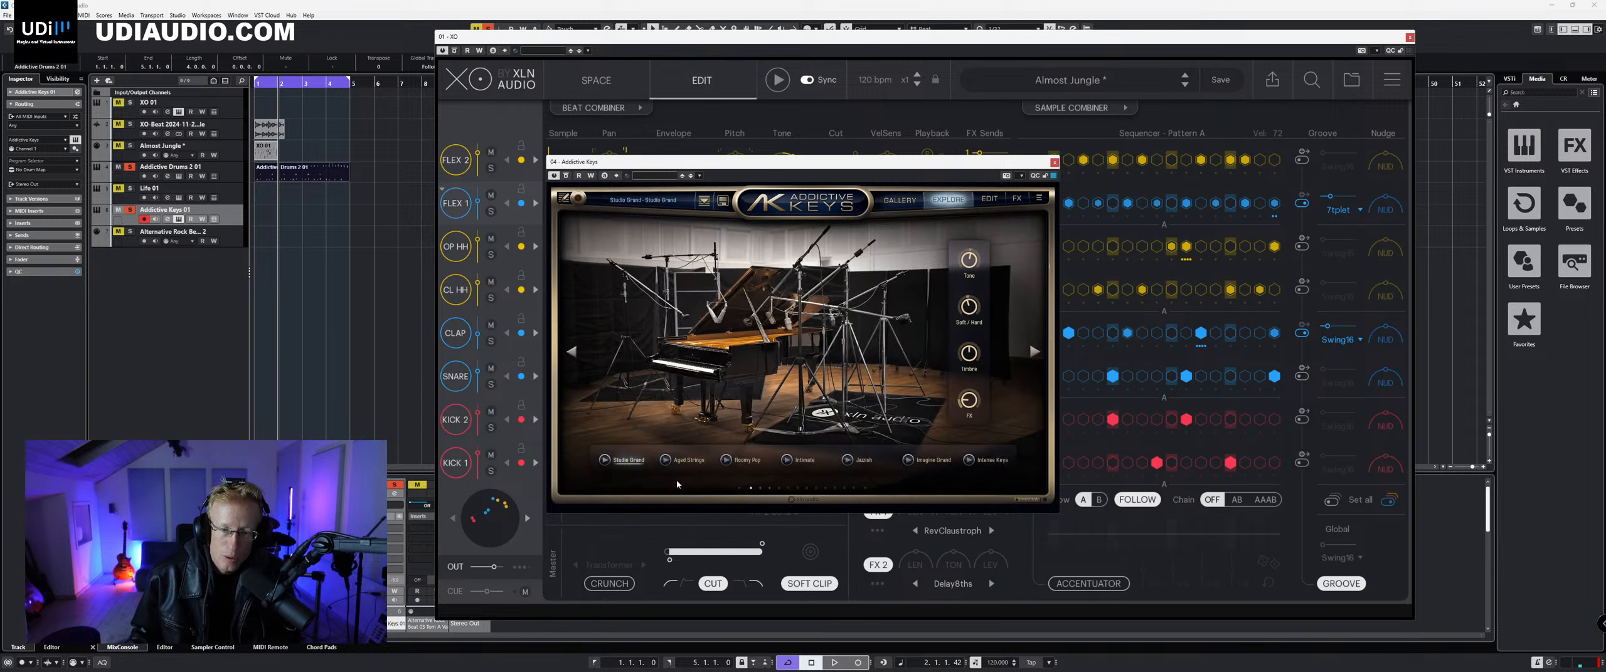
pyautogui.click(690, 467)
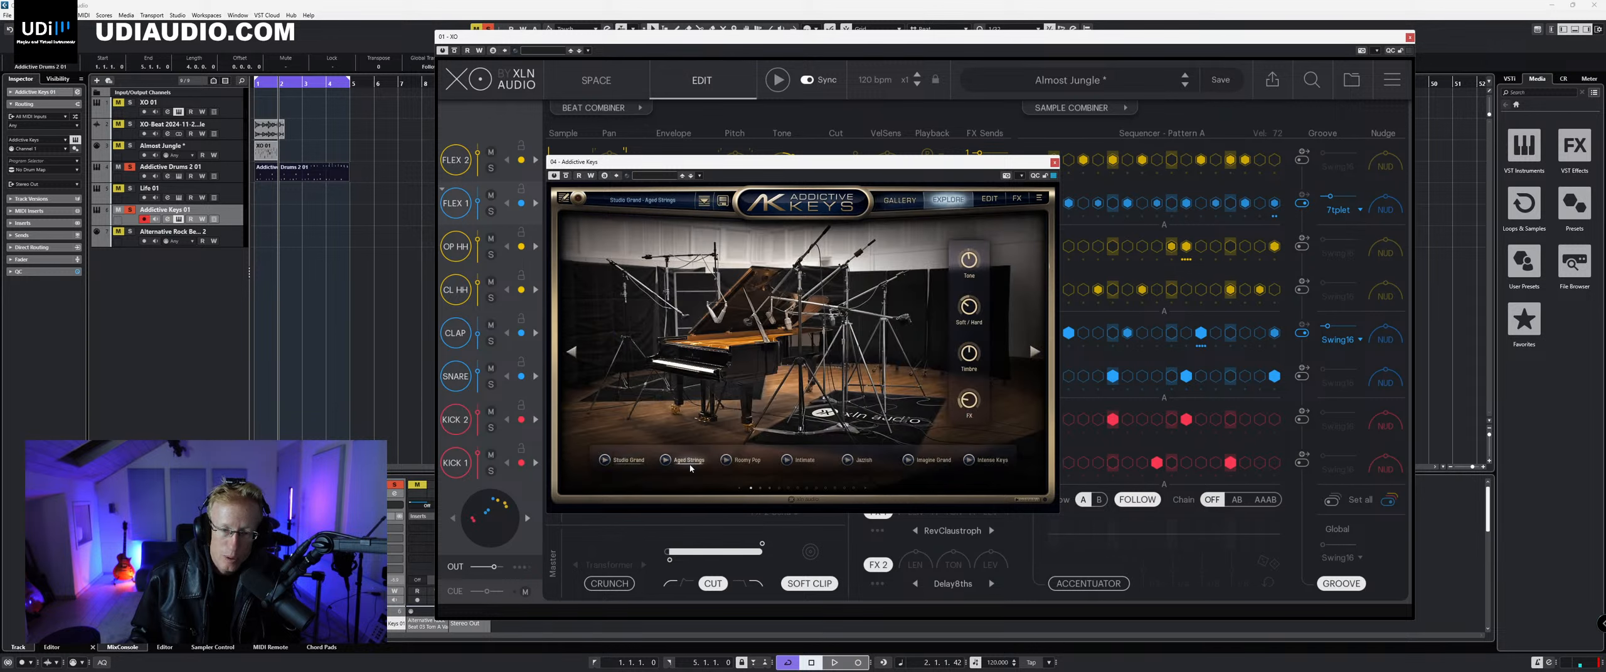
pyautogui.click(747, 462)
pyautogui.click(789, 461)
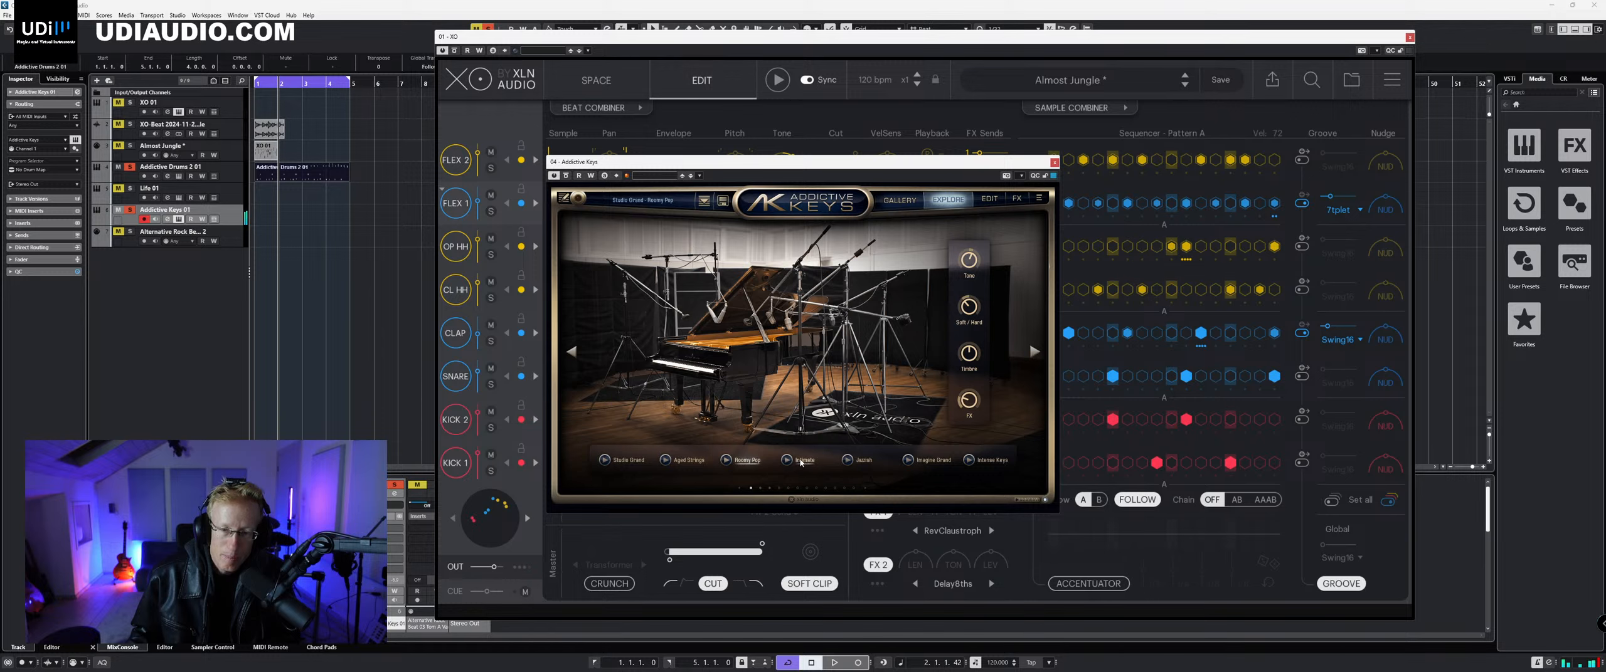
pyautogui.click(875, 463)
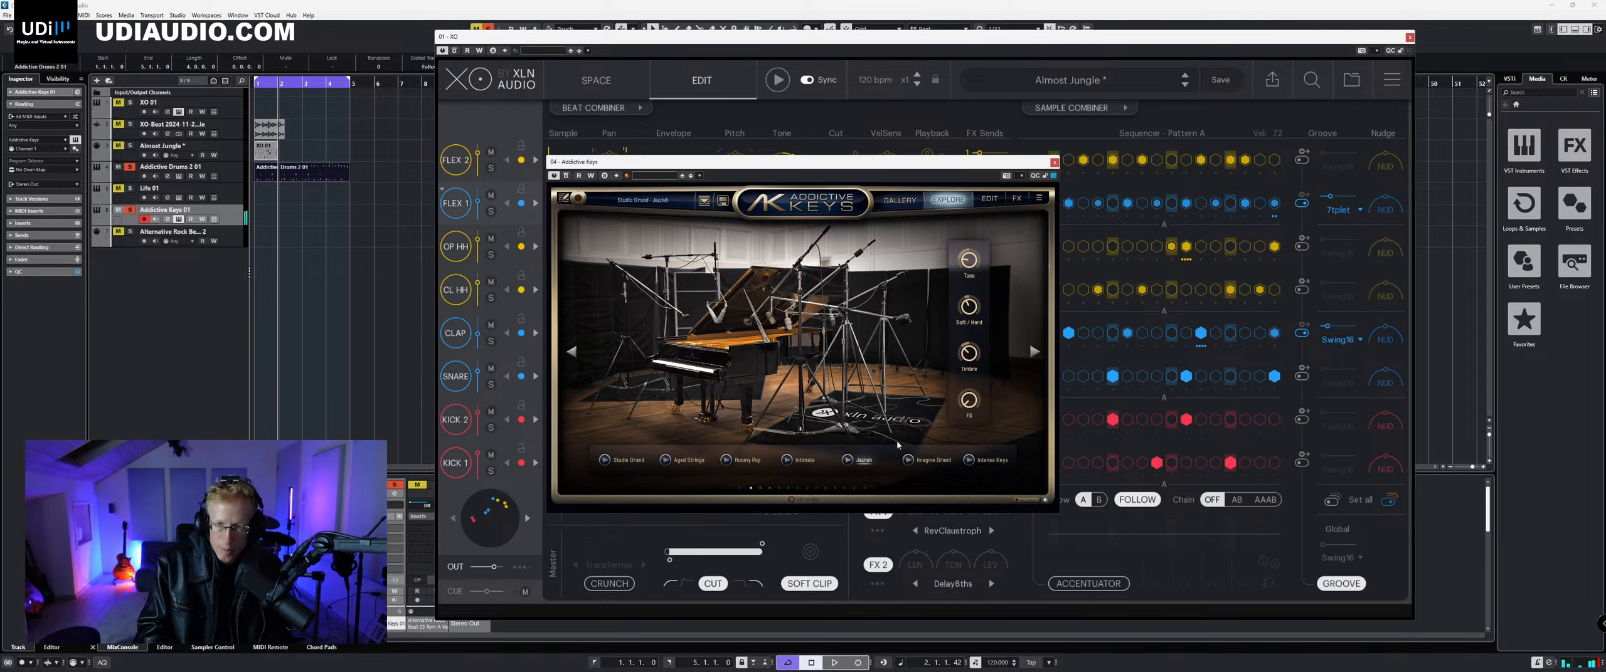
# Step: Show the Studio Grand's Edit page, toggle the noise section on and off, and check the Close Tube microphone choices
pyautogui.click(989, 199)
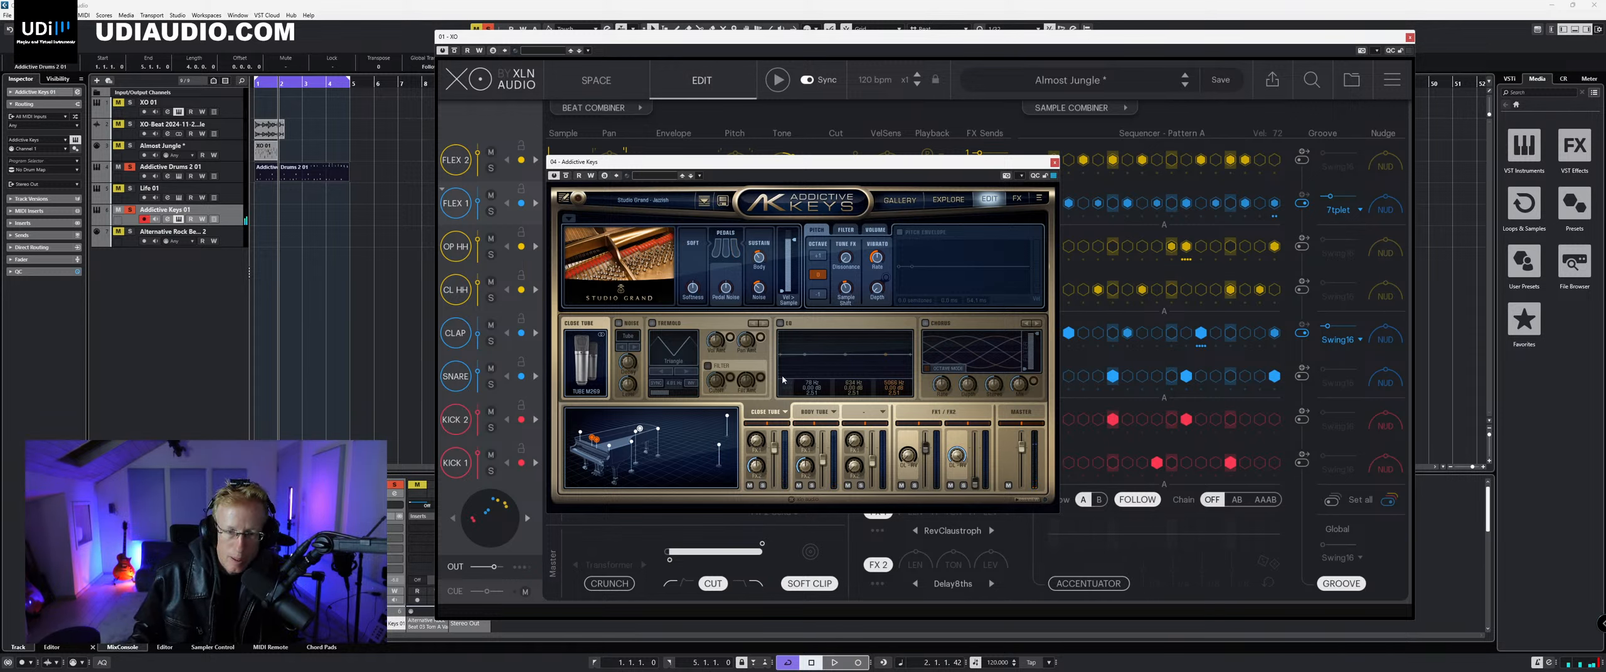
pyautogui.click(618, 324)
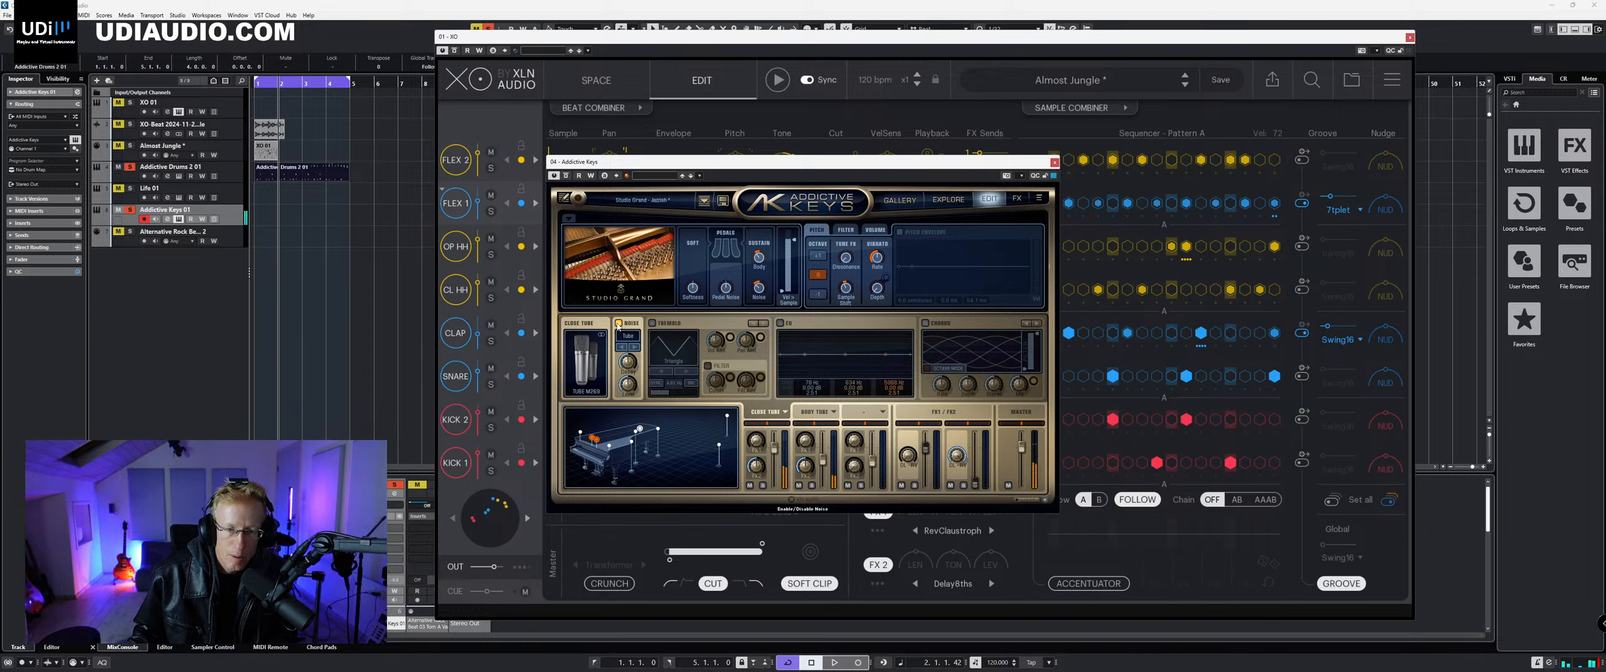
pyautogui.click(619, 324)
pyautogui.click(577, 363)
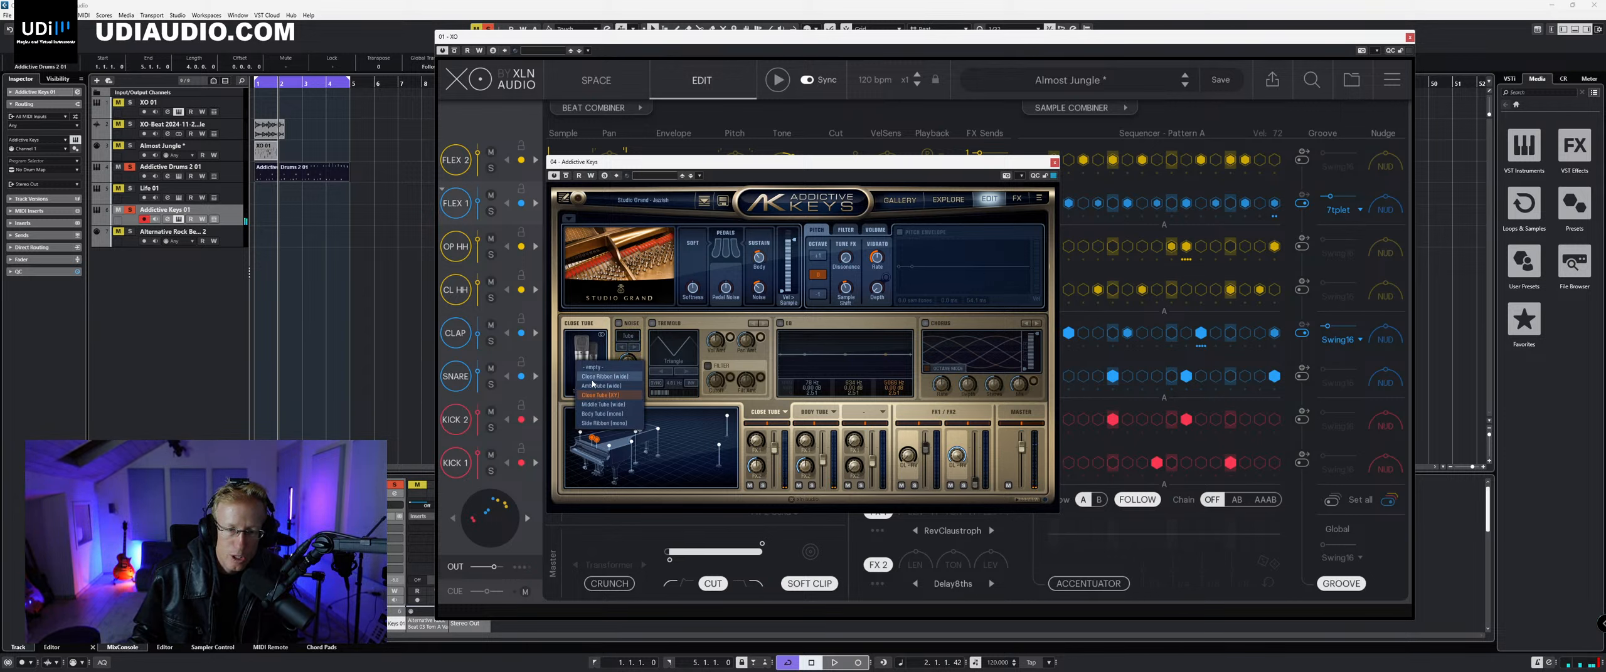
pyautogui.click(615, 396)
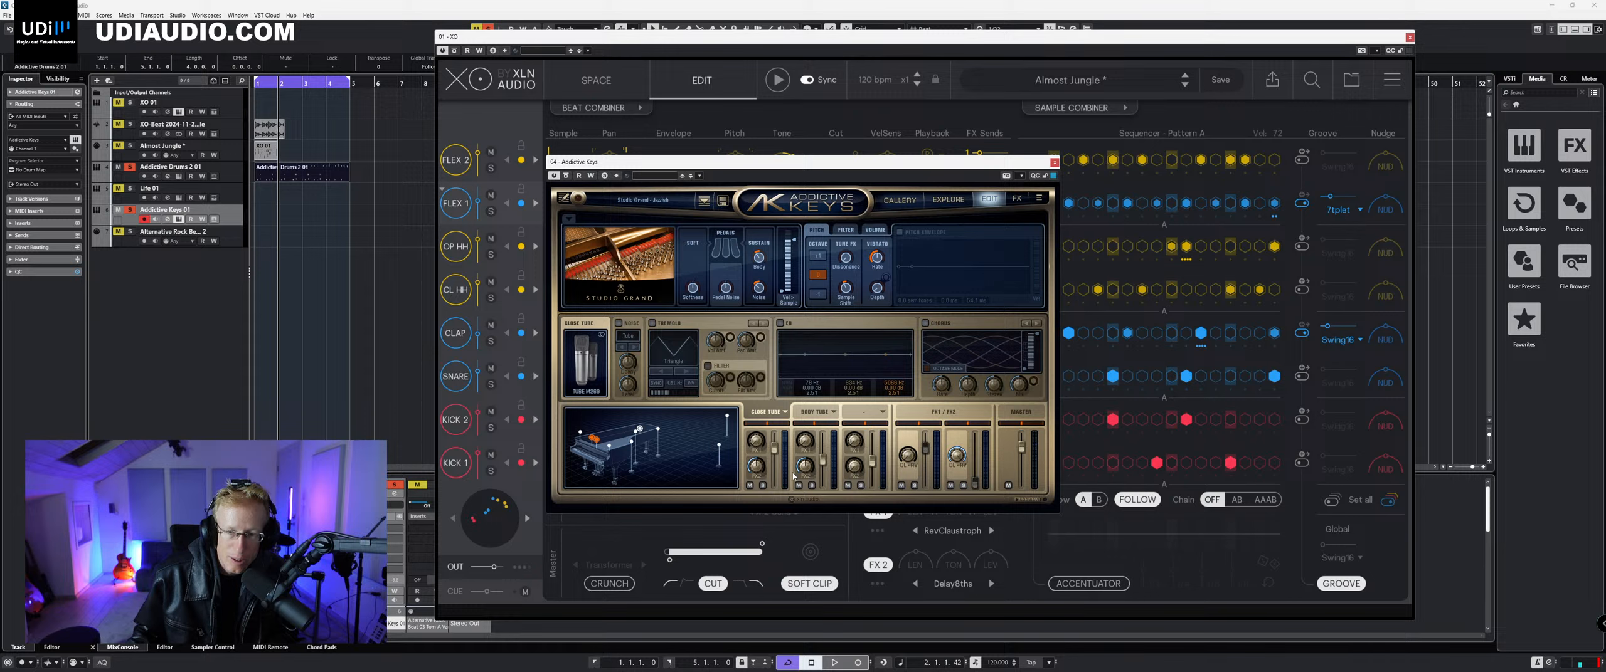
# Step: Enable the Close Tube channel's EQ, move its low band to the middle of the curve with a boost, and enable the chorus
pyautogui.click(780, 323)
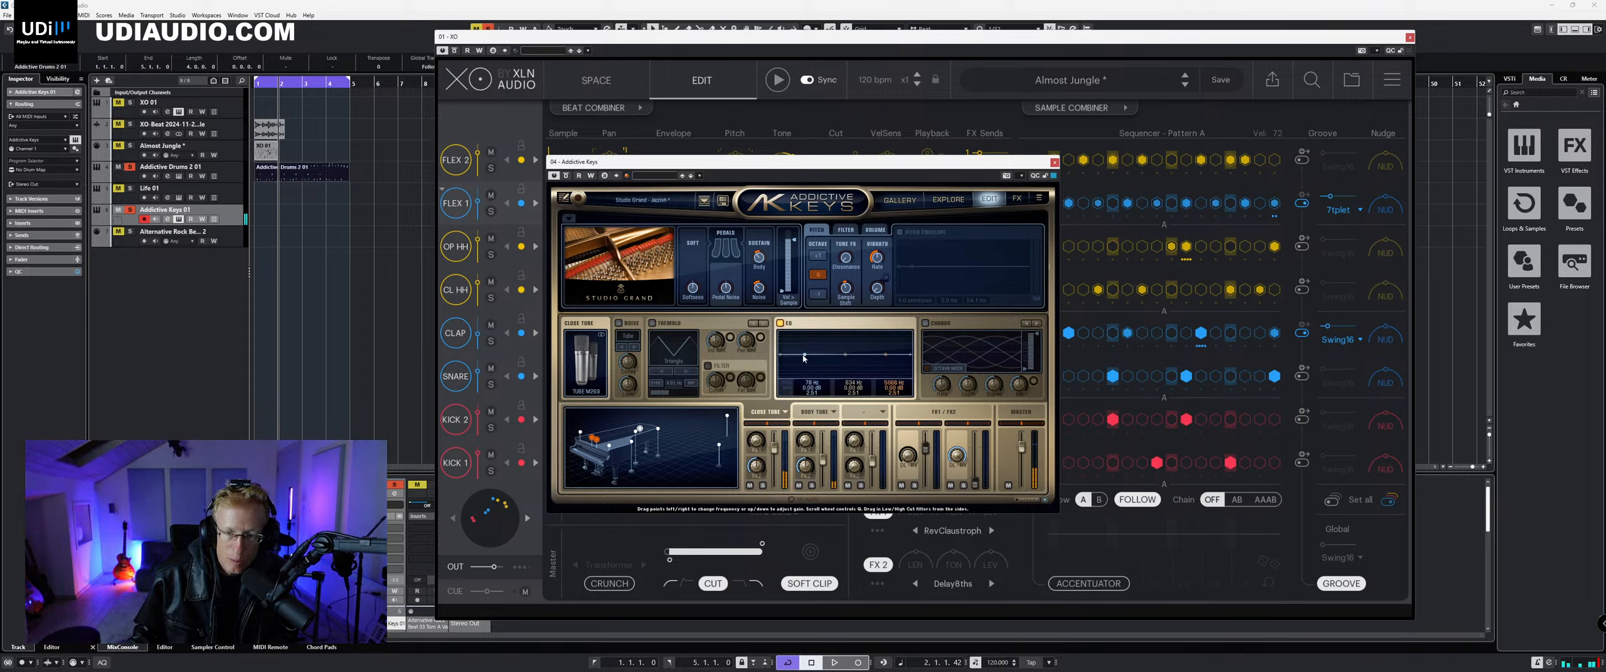
pyautogui.moveTo(805, 357); pyautogui.dragTo(852, 343)
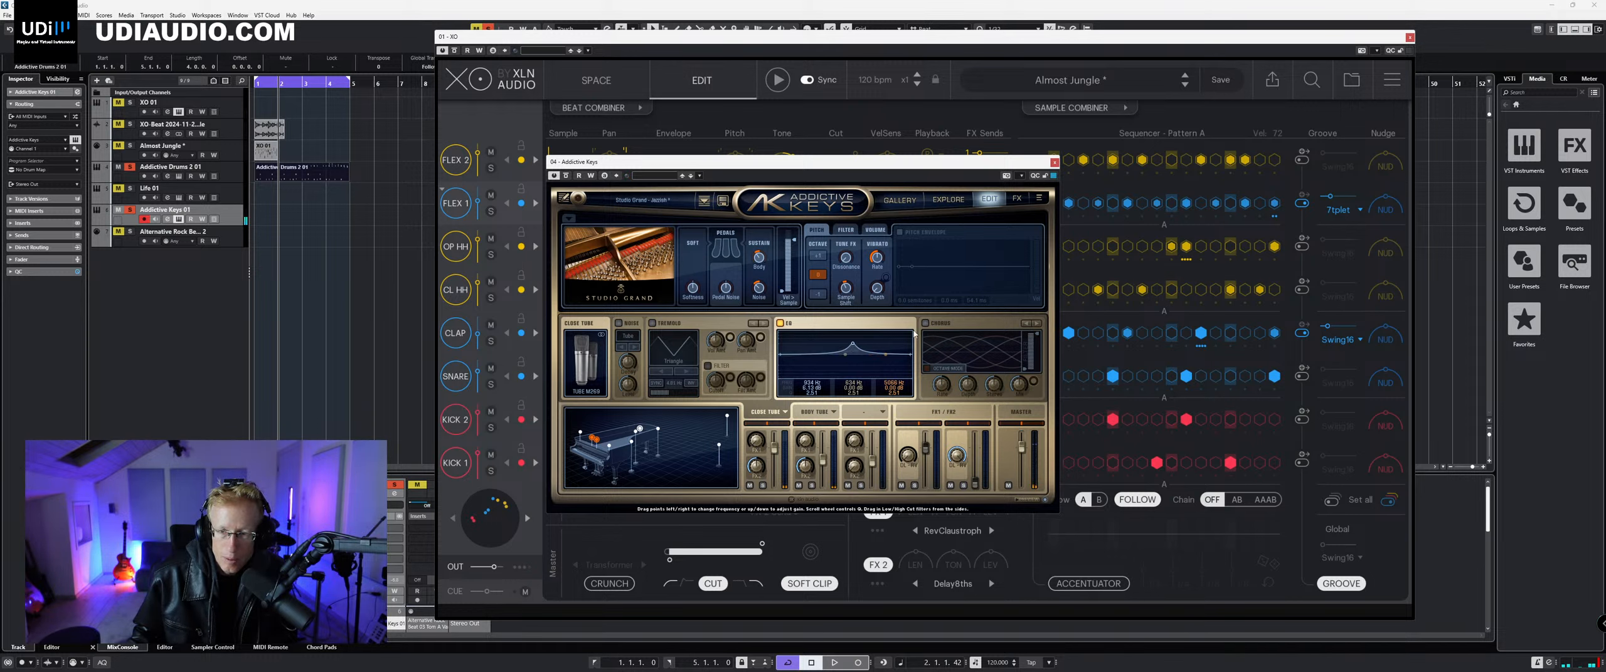
pyautogui.click(924, 323)
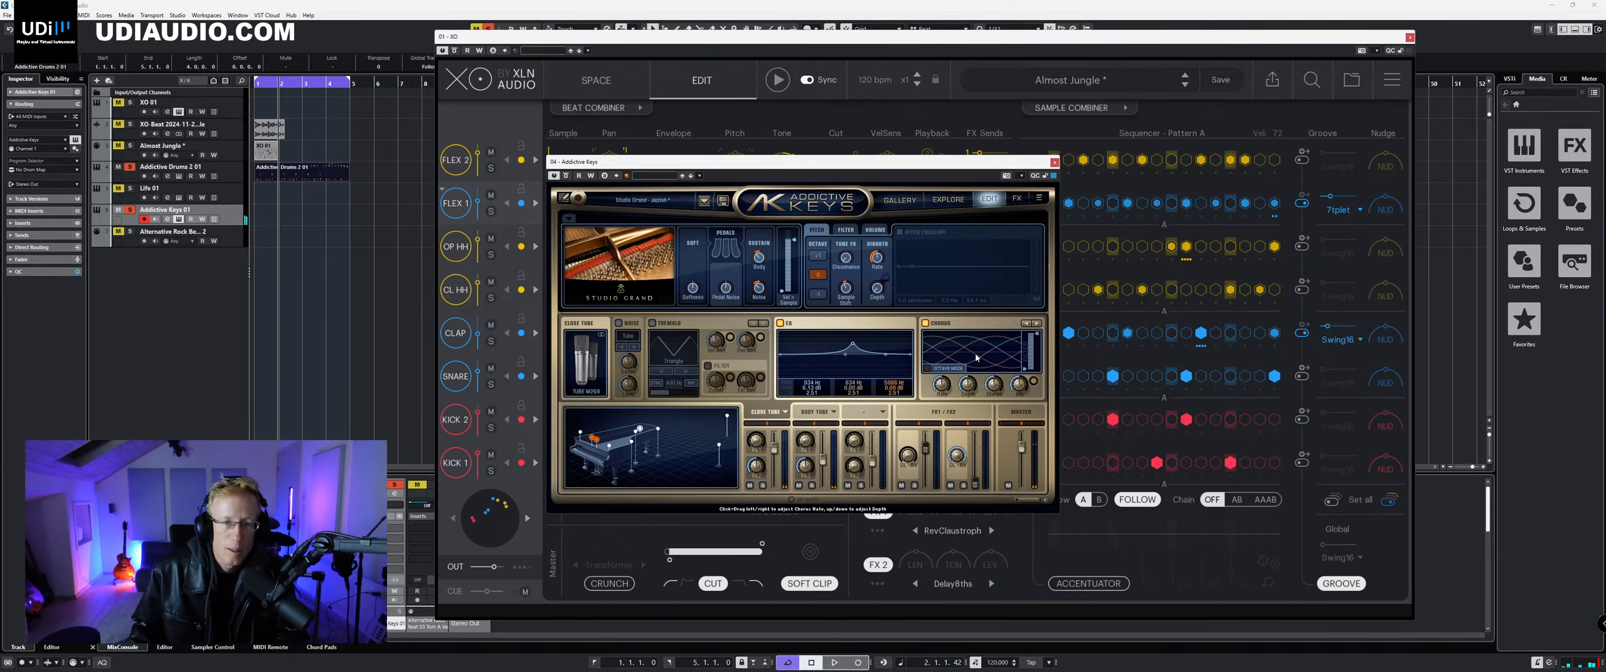
# Step: Close the Addictive Keys window and clear the XO window from view to show the Cubase project
pyautogui.click(1055, 163)
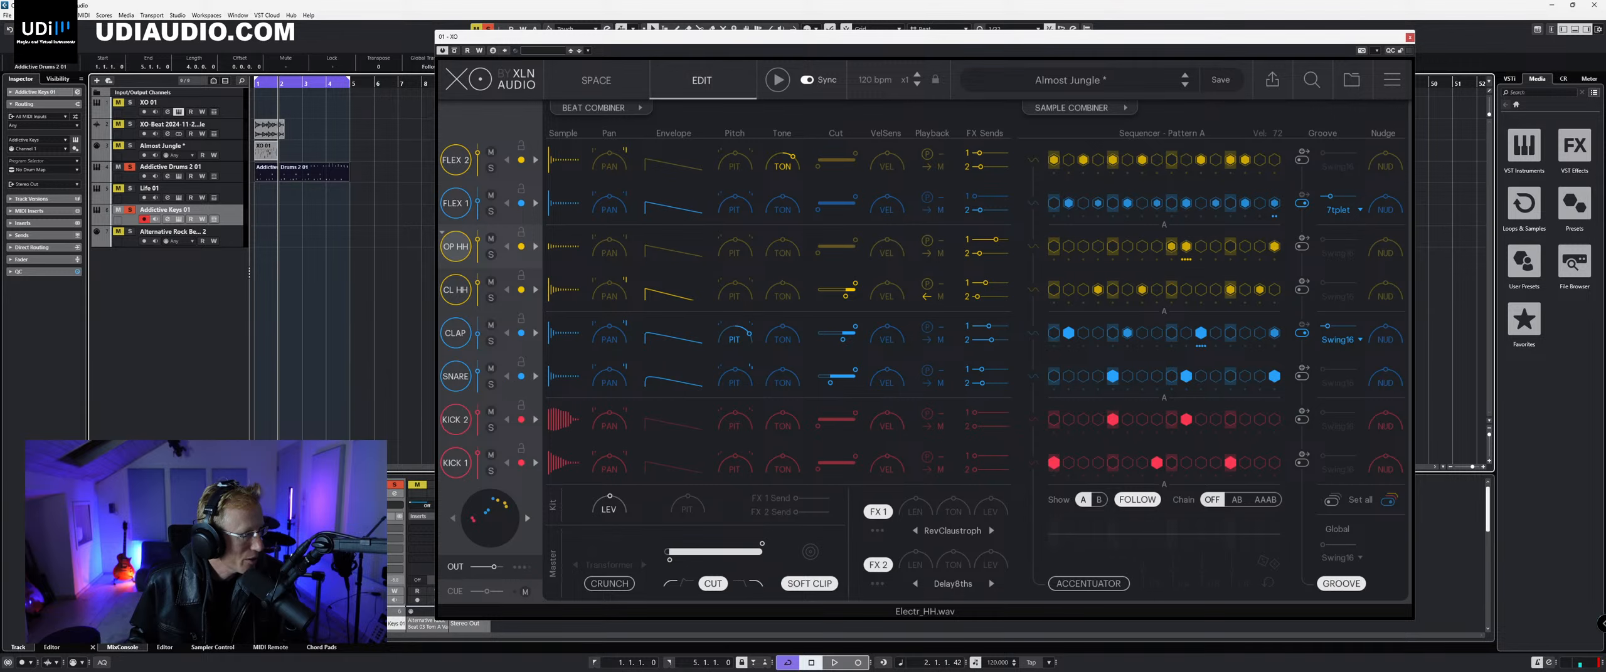
pyautogui.hotkey('alt', 'Tab')
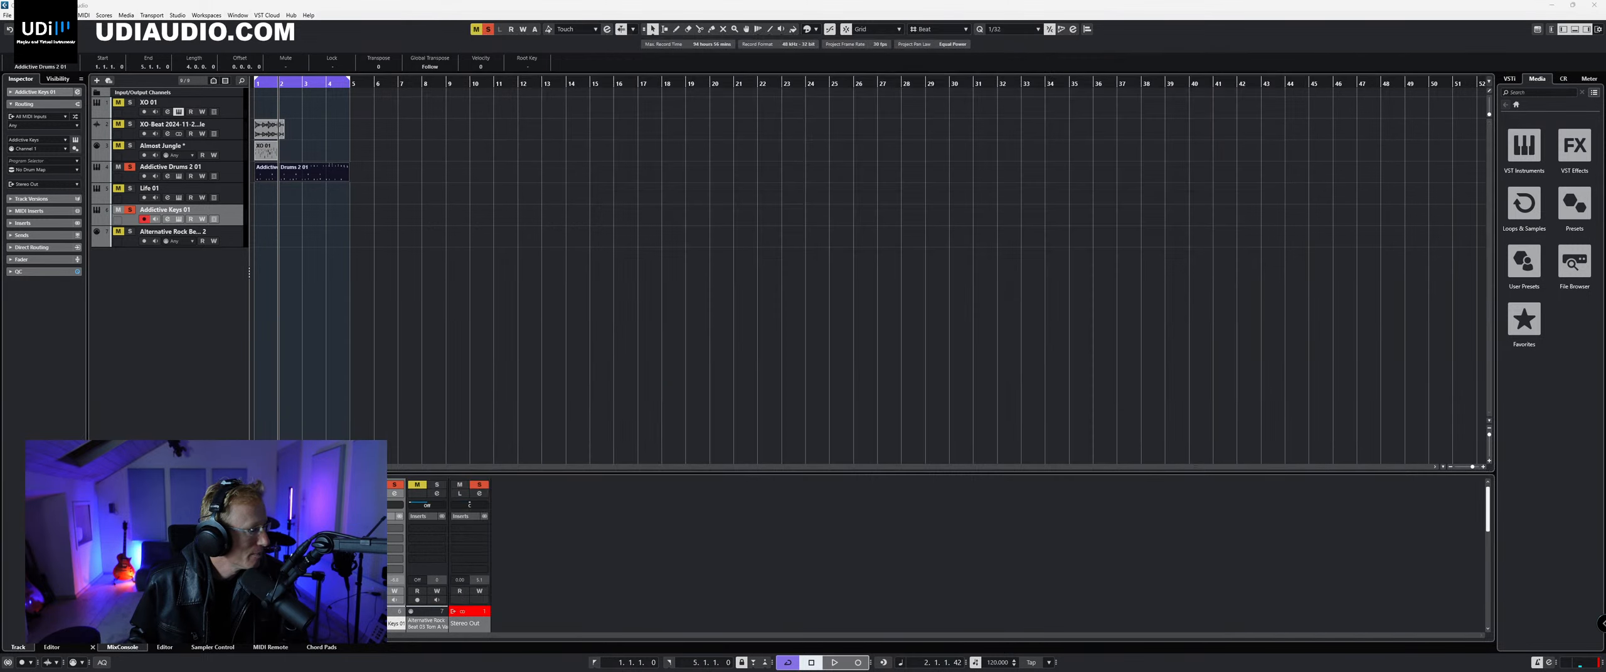